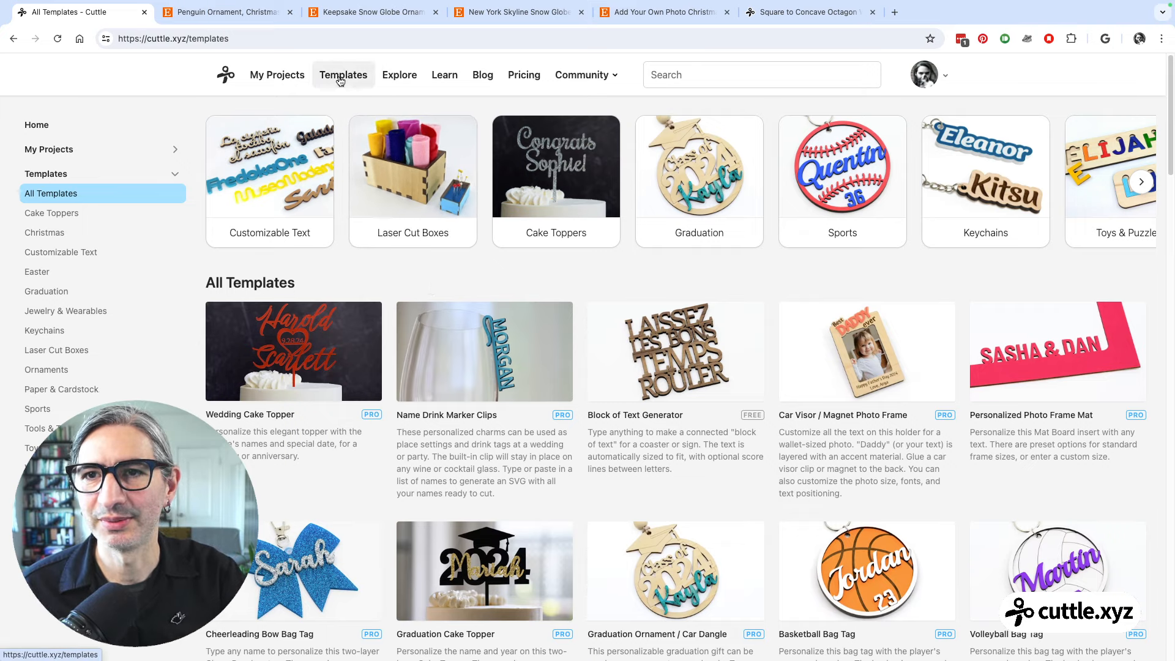
Create a new blank project from the personal projects page
{"action": "left_click", "coordinate": [276, 75]}
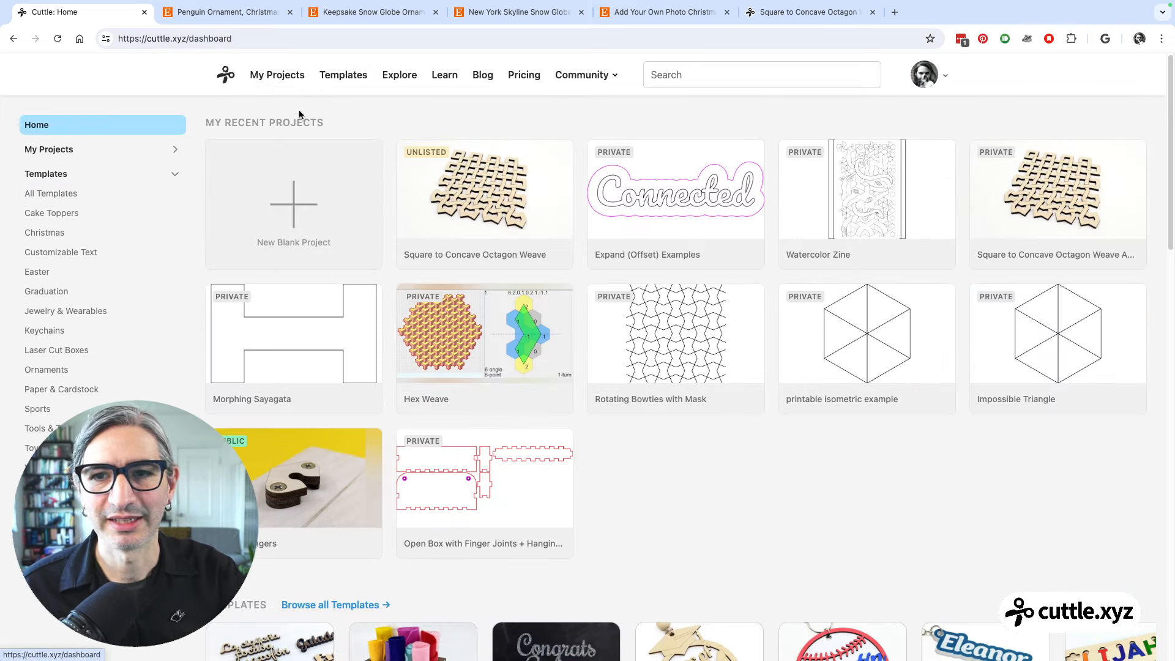
{"action": "left_click", "coordinate": [299, 216]}
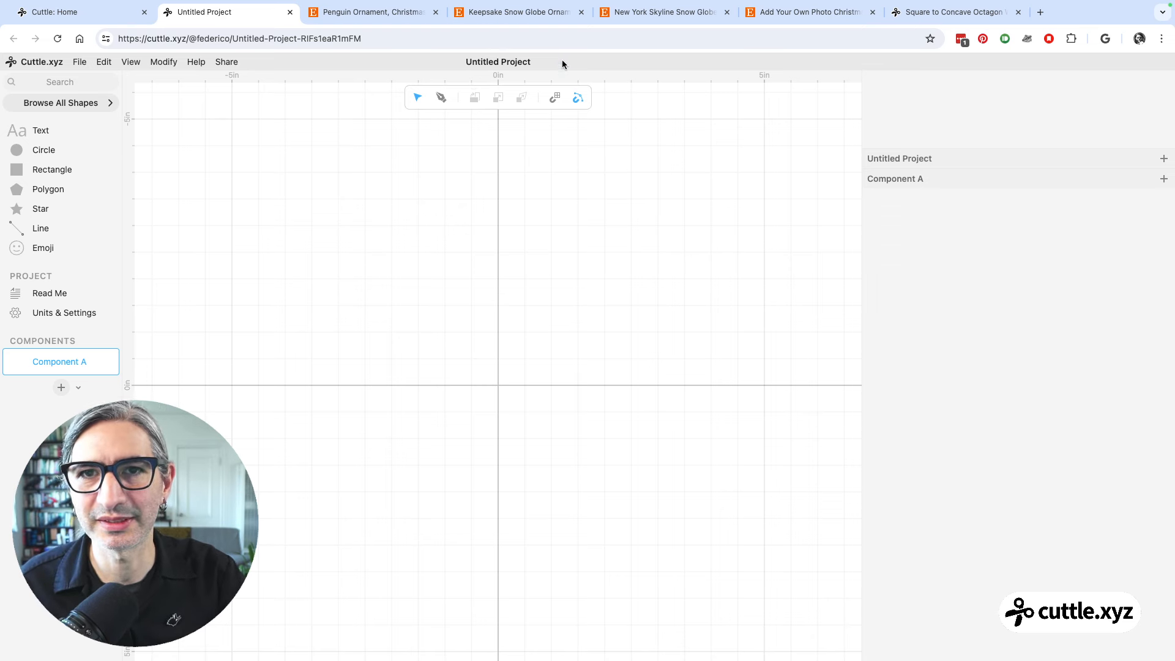
Examine the keepsake and penguin snow globe ornament listings on Etsy as references, and return to the new Cuttle project
{"action": "left_click", "coordinate": [535, 17]}
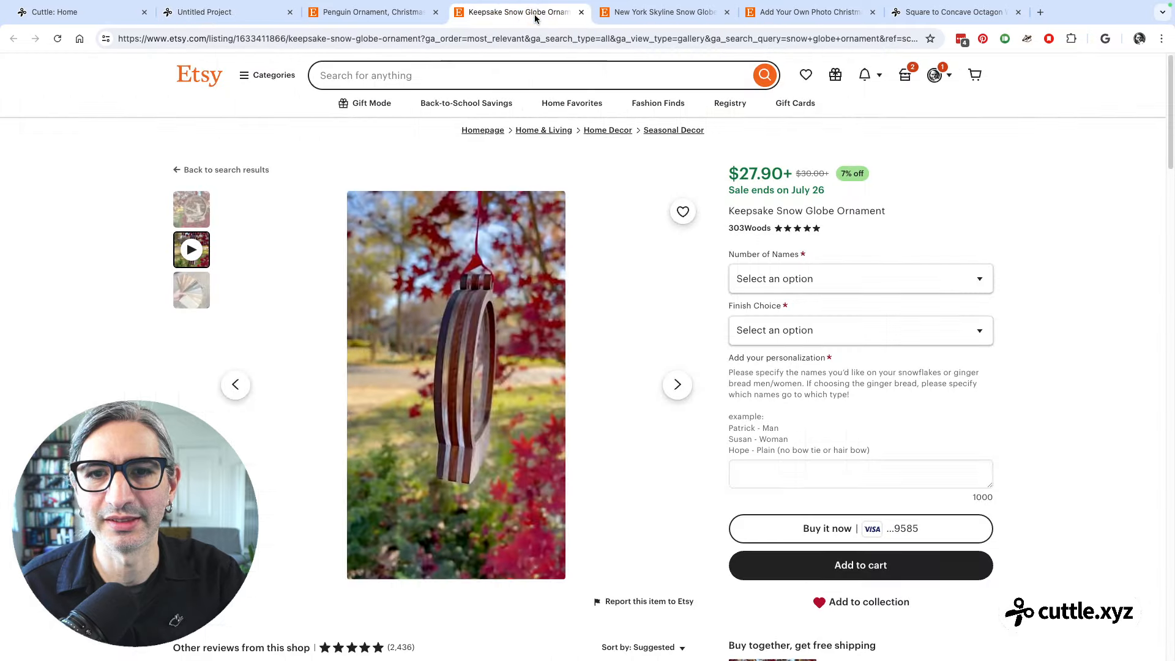
{"action": "left_click", "coordinate": [389, 12]}
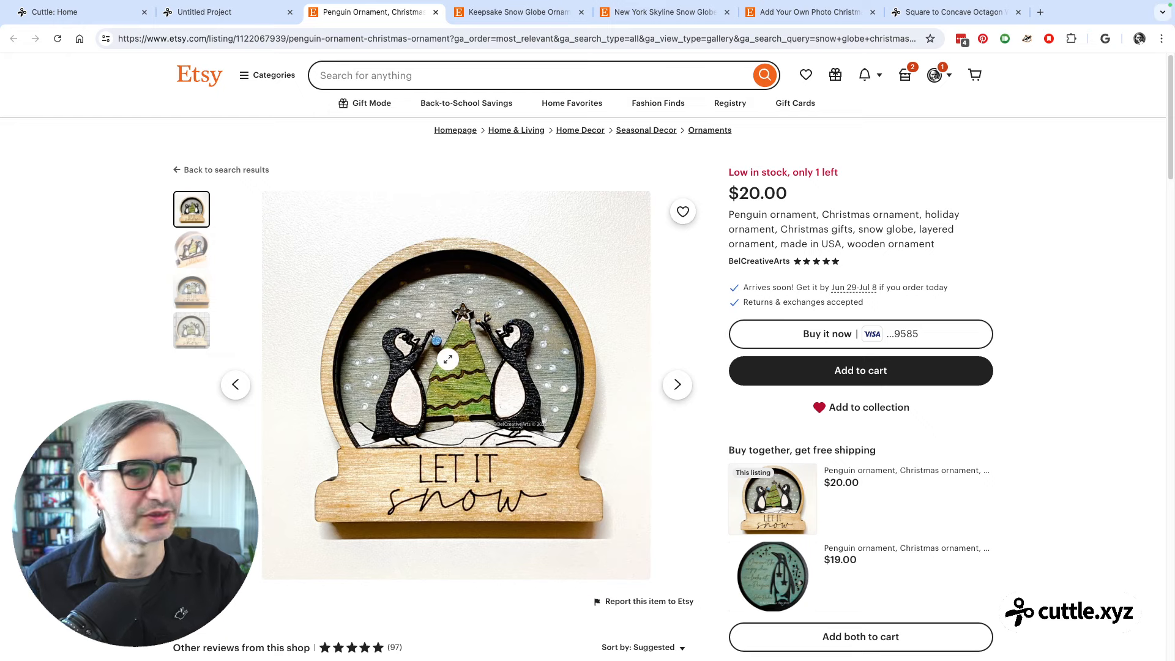
{"action": "left_click", "coordinate": [245, 17]}
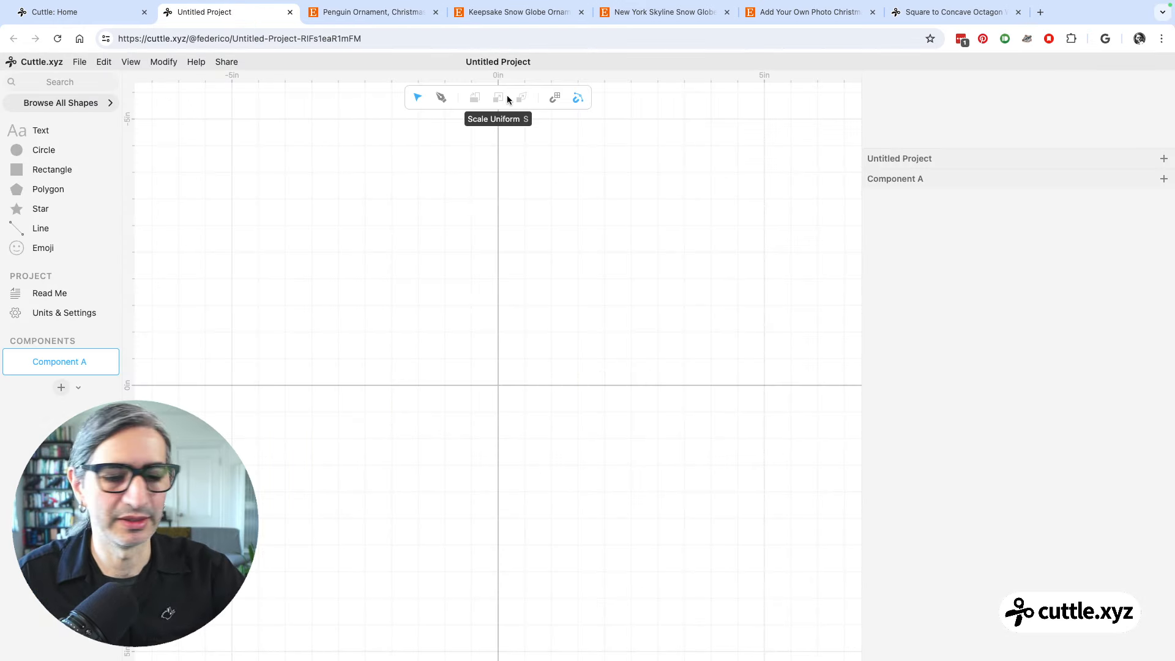
Rename the untitled project as Snow Globe
{"action": "left_click", "coordinate": [487, 64]}
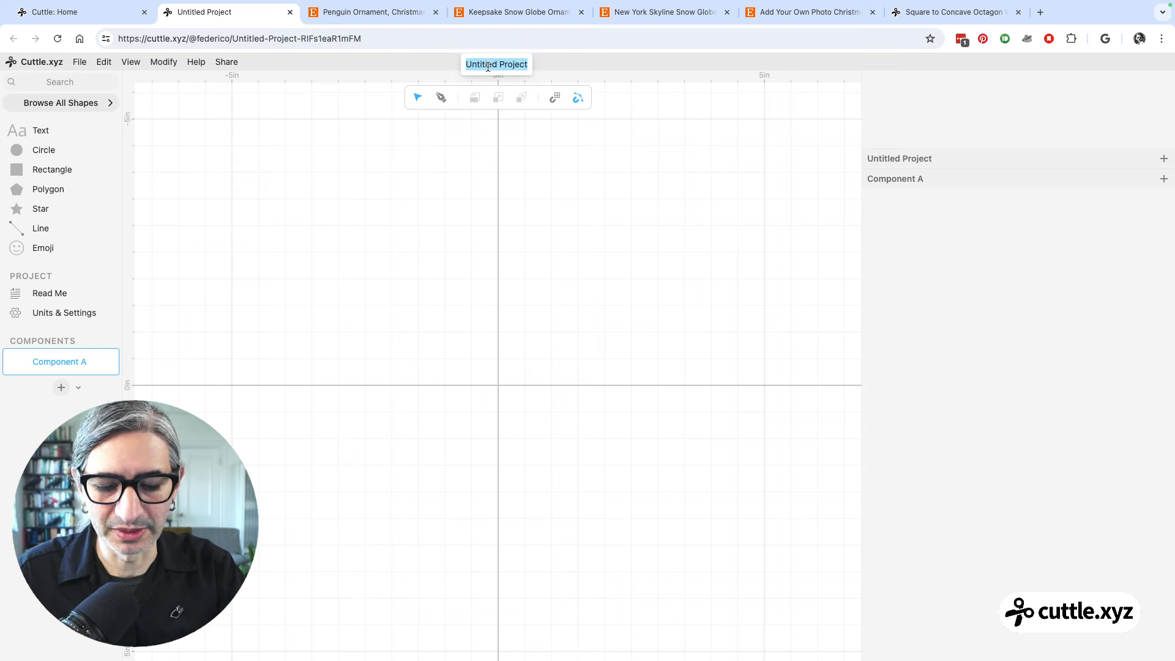
{"action": "type", "text": "Snow Globe"}
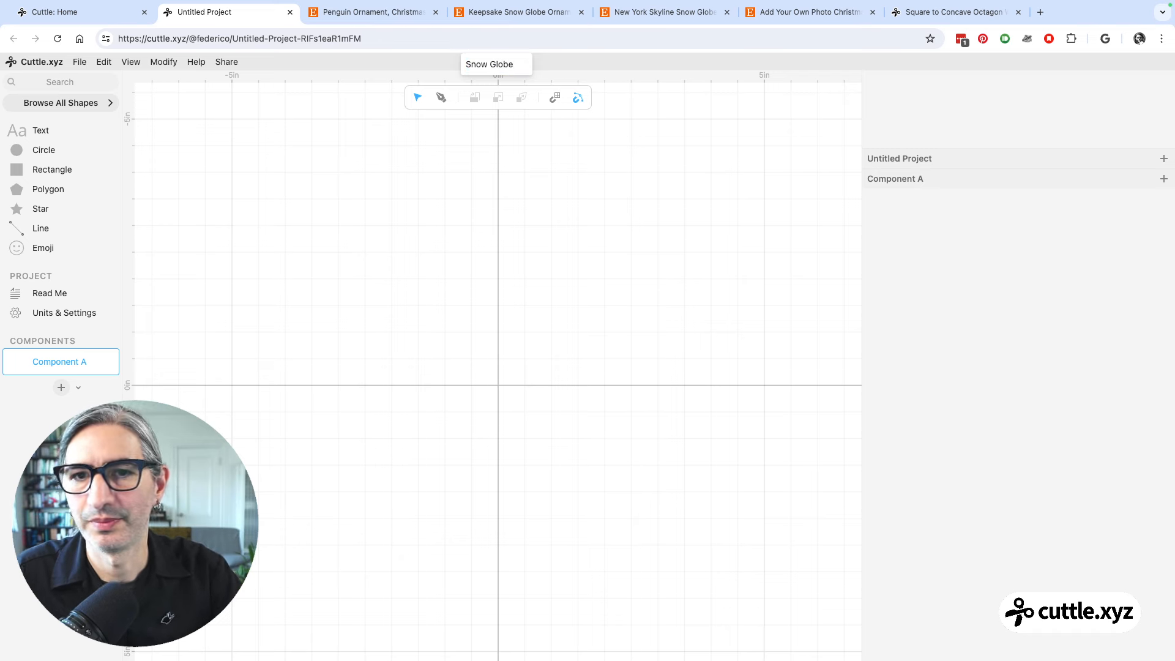
{"action": "left_click", "coordinate": [482, 272]}
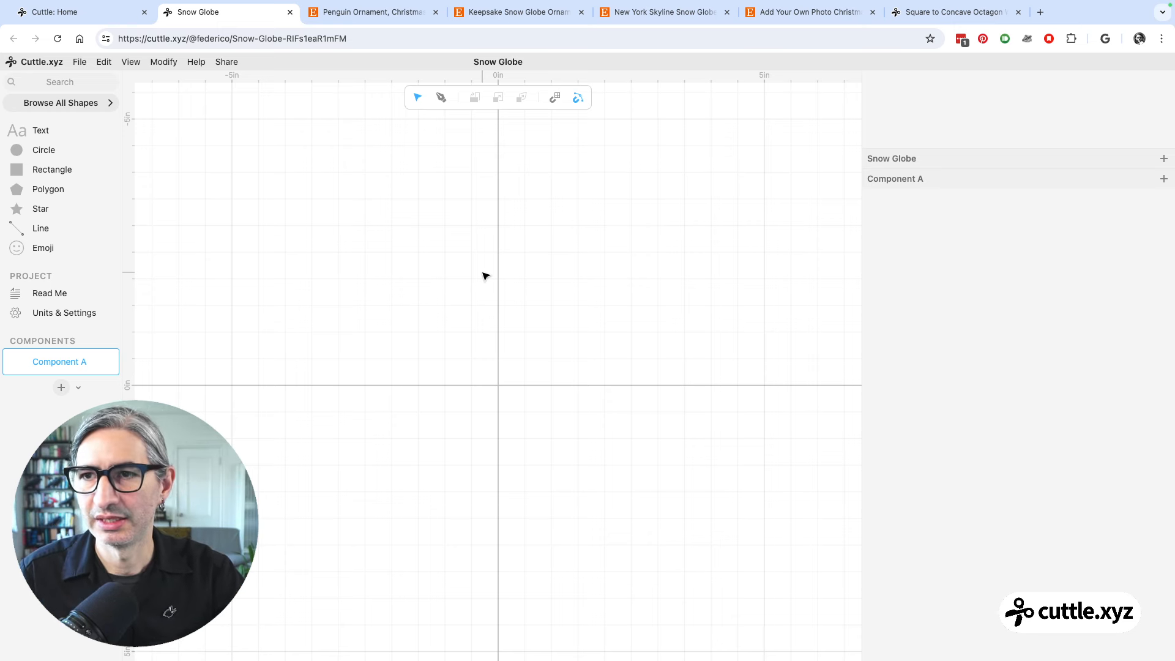
Place a circle at the origin of the canvas and set its scale to 4
{"action": "left_click", "coordinate": [17, 152]}
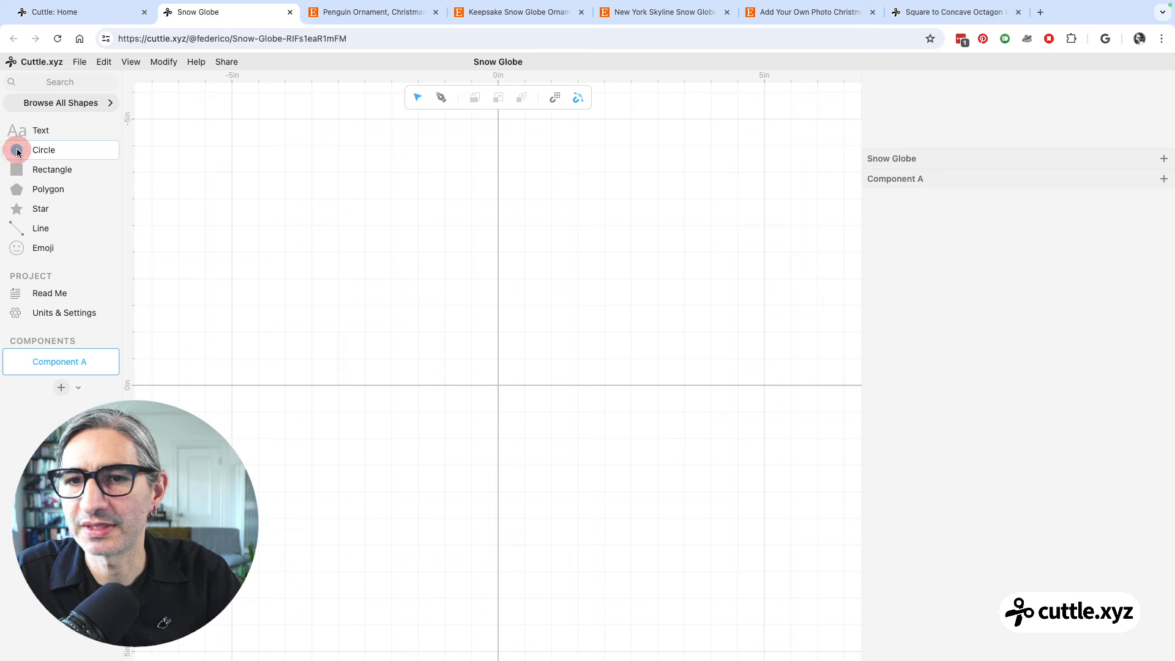
{"action": "left_click_drag", "start_coordinate": [17, 151], "coordinate": [499, 388]}
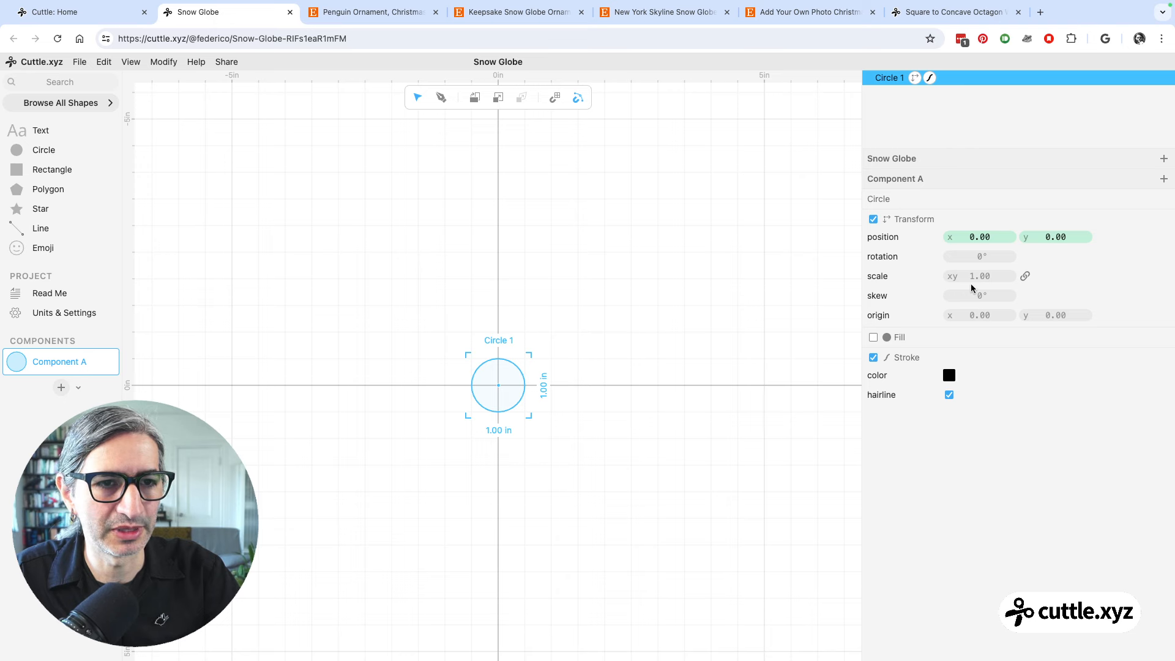
{"action": "left_click", "coordinate": [986, 277]}
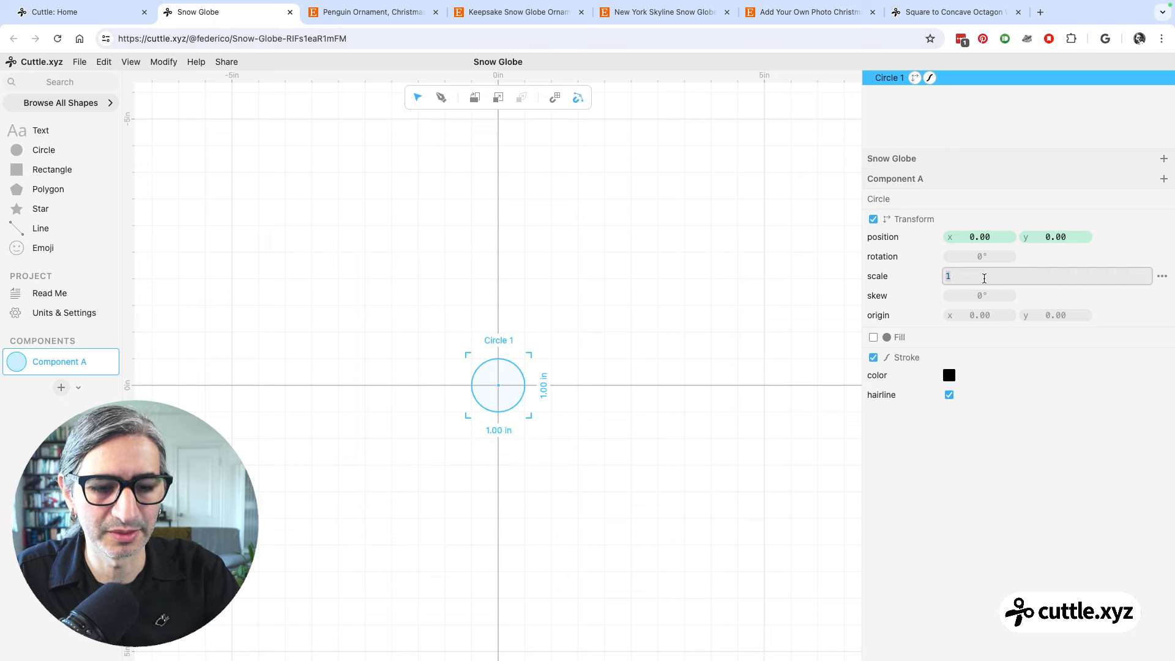
{"action": "type", "text": "4"}
{"action": "key", "text": "Return"}
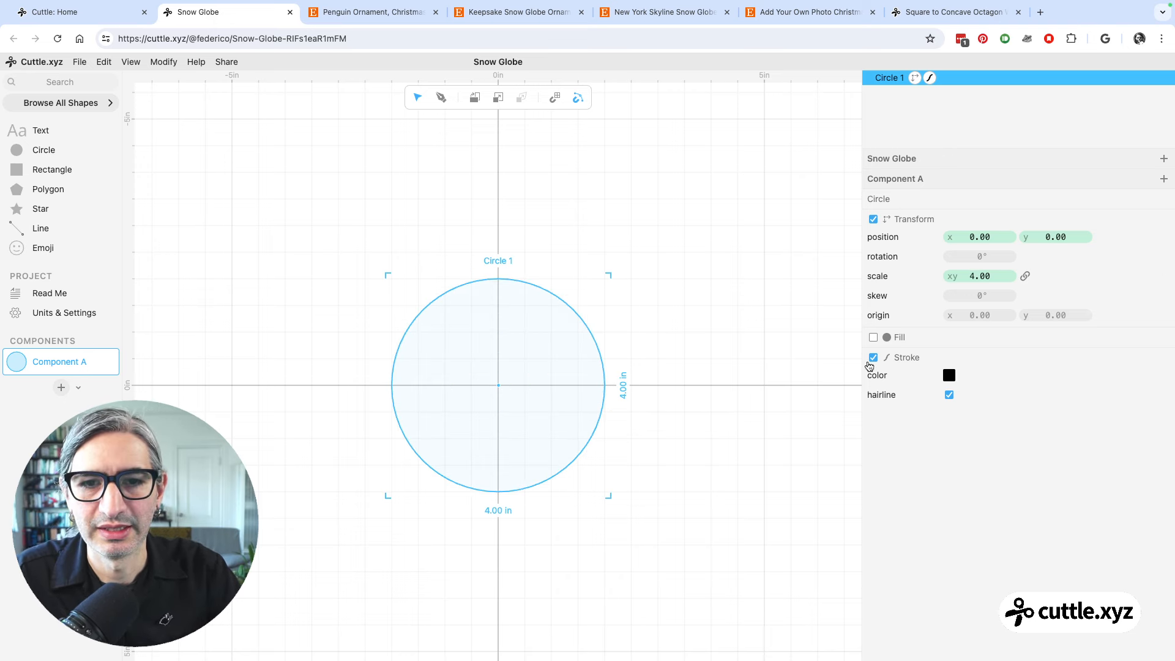
{"action": "left_click", "coordinate": [710, 409]}
Apply the Outline Stroke modifier to the large circle to turn it into a ring
{"action": "scroll", "coordinate": [608, 412], "scroll_direction": "up", "scroll_amount": 2}
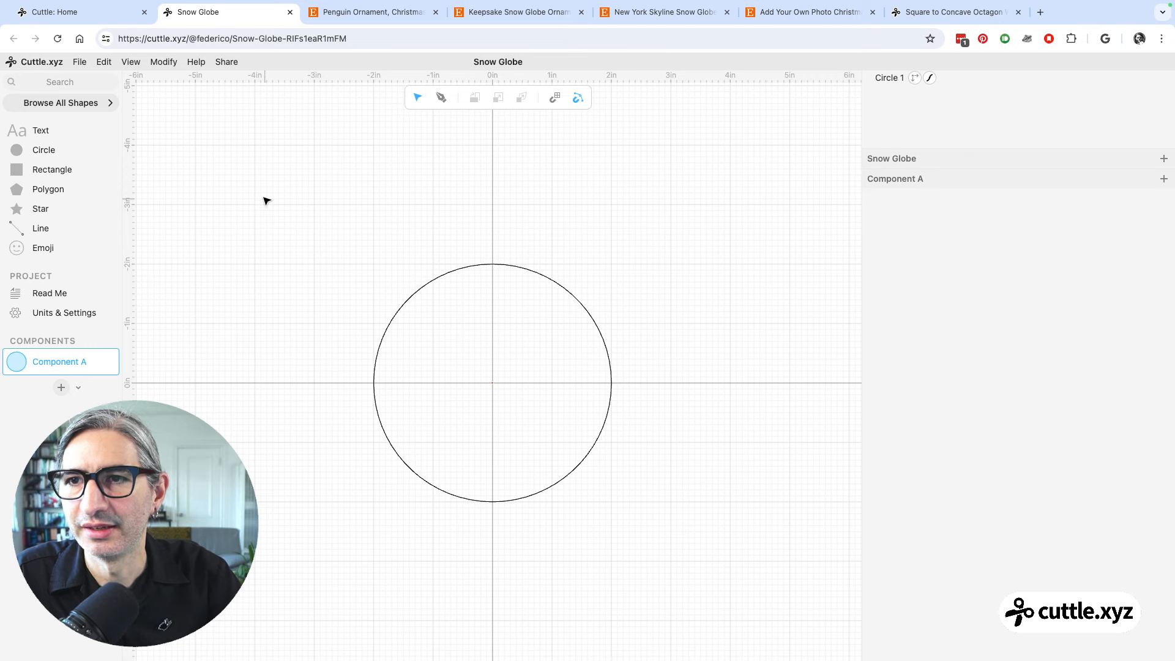
{"action": "left_click_drag", "start_coordinate": [268, 203], "coordinate": [487, 338]}
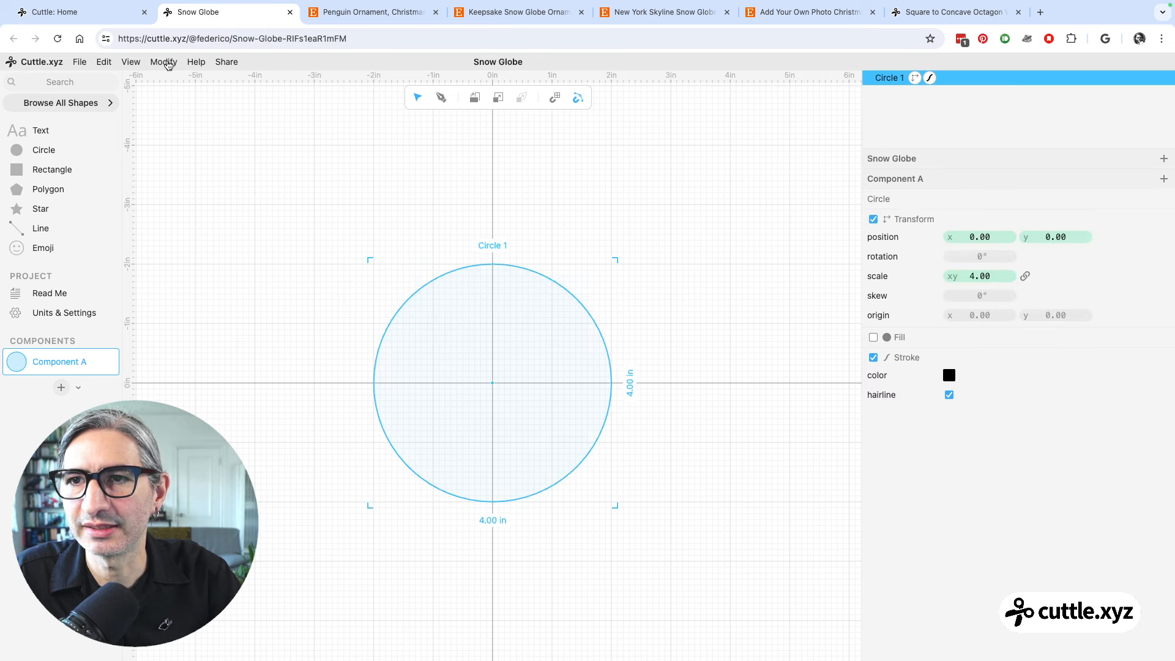
{"action": "left_click", "coordinate": [164, 62]}
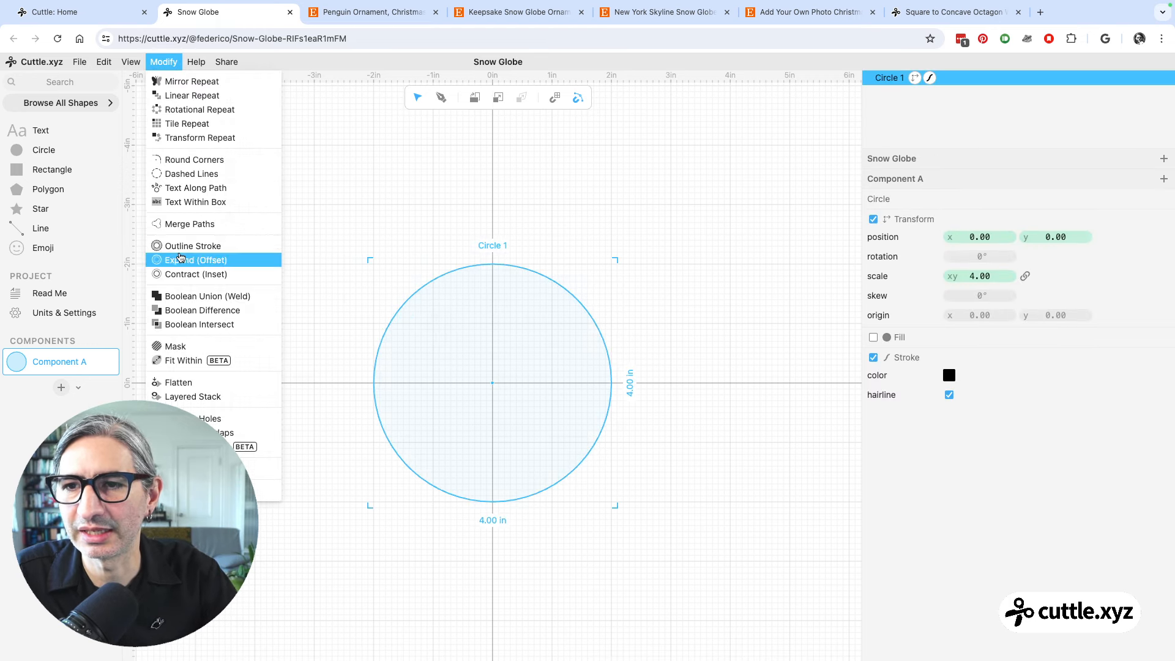
{"action": "left_click", "coordinate": [183, 250]}
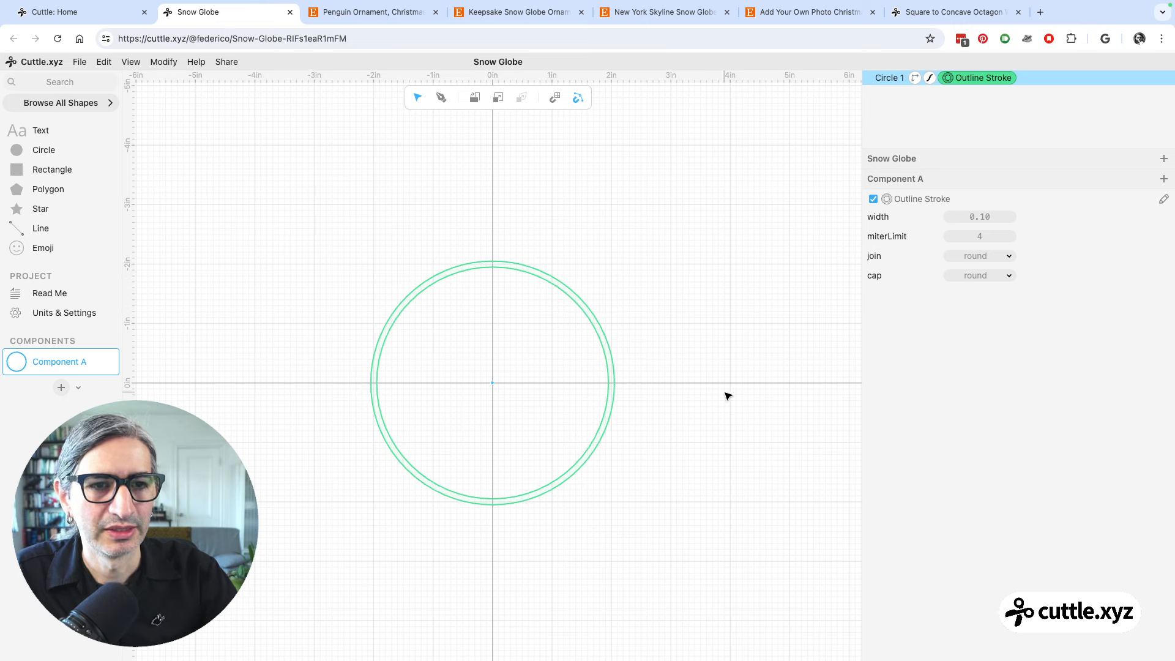
{"action": "scroll", "coordinate": [636, 368], "scroll_direction": "up", "scroll_amount": 1}
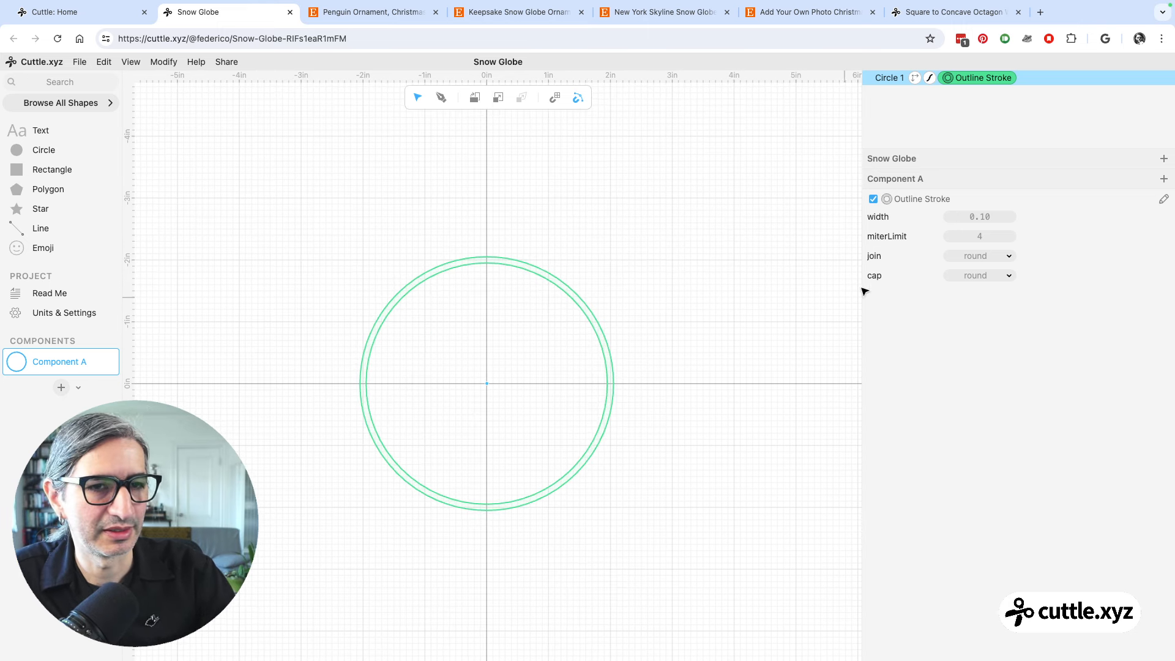
Enlarge the shape list area and widen the ring's outline stroke to about 0.3 in
{"action": "left_click_drag", "start_coordinate": [951, 148], "coordinate": [953, 260]}
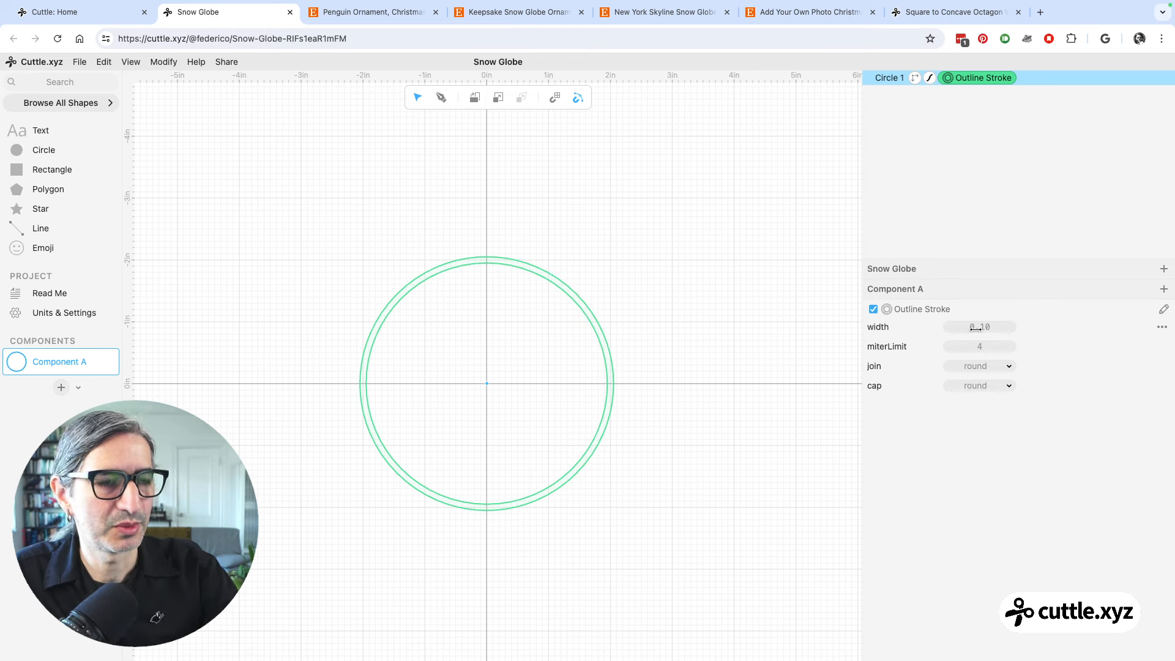
{"action": "left_click_drag", "start_coordinate": [977, 329], "coordinate": [1006, 330]}
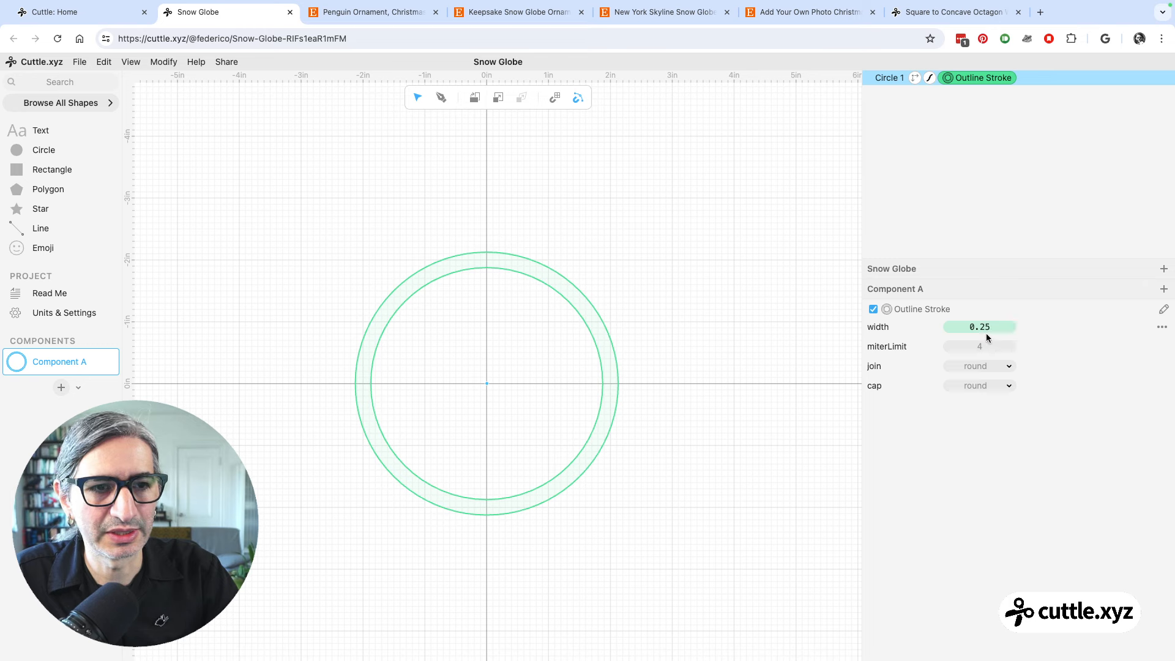
{"action": "left_click_drag", "start_coordinate": [987, 327], "coordinate": [993, 330]}
{"action": "left_click", "coordinate": [656, 398]}
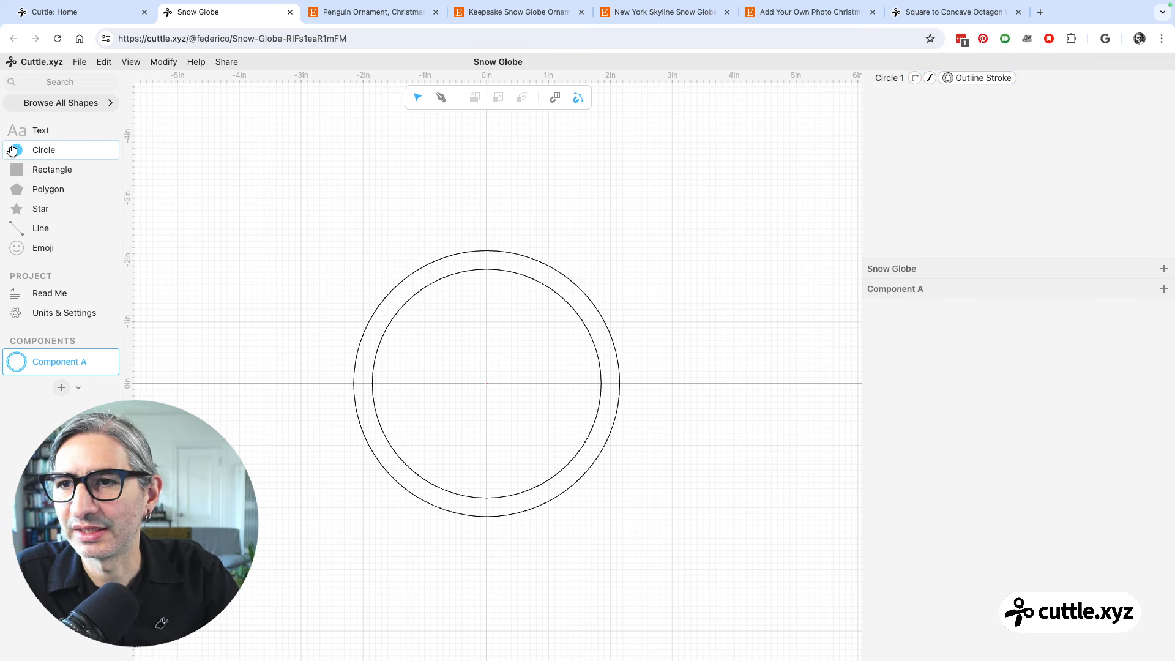
Add a second circle centred just above the ring and set its scale to 0.25
{"action": "left_click_drag", "start_coordinate": [14, 151], "coordinate": [489, 232]}
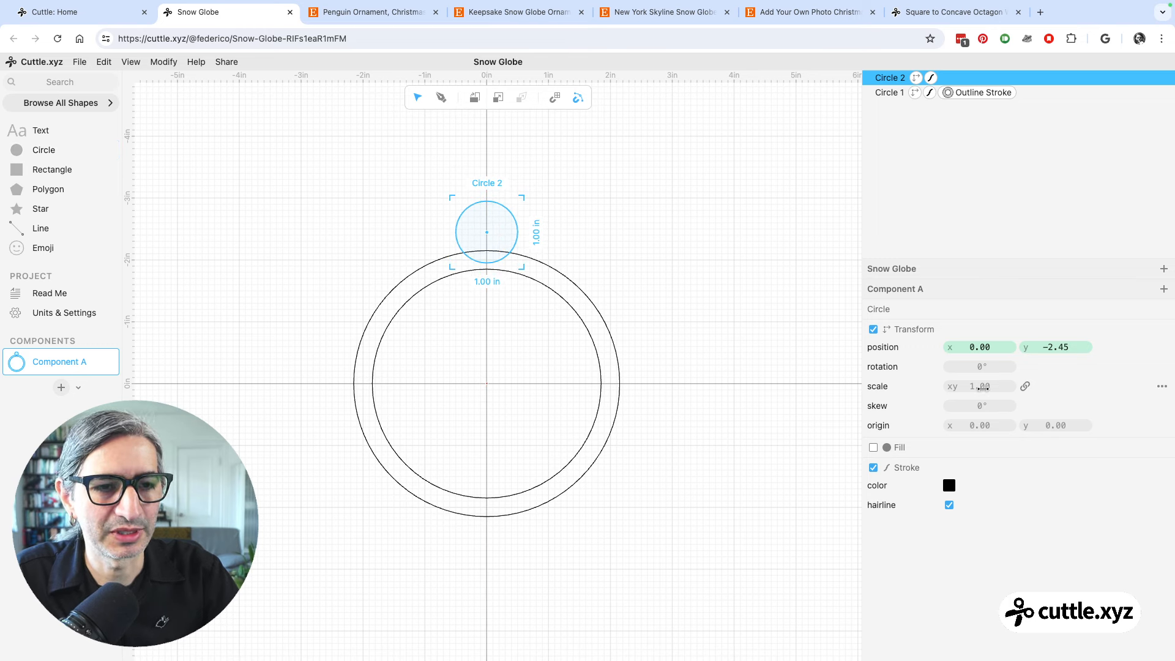
{"action": "left_click", "coordinate": [982, 388]}
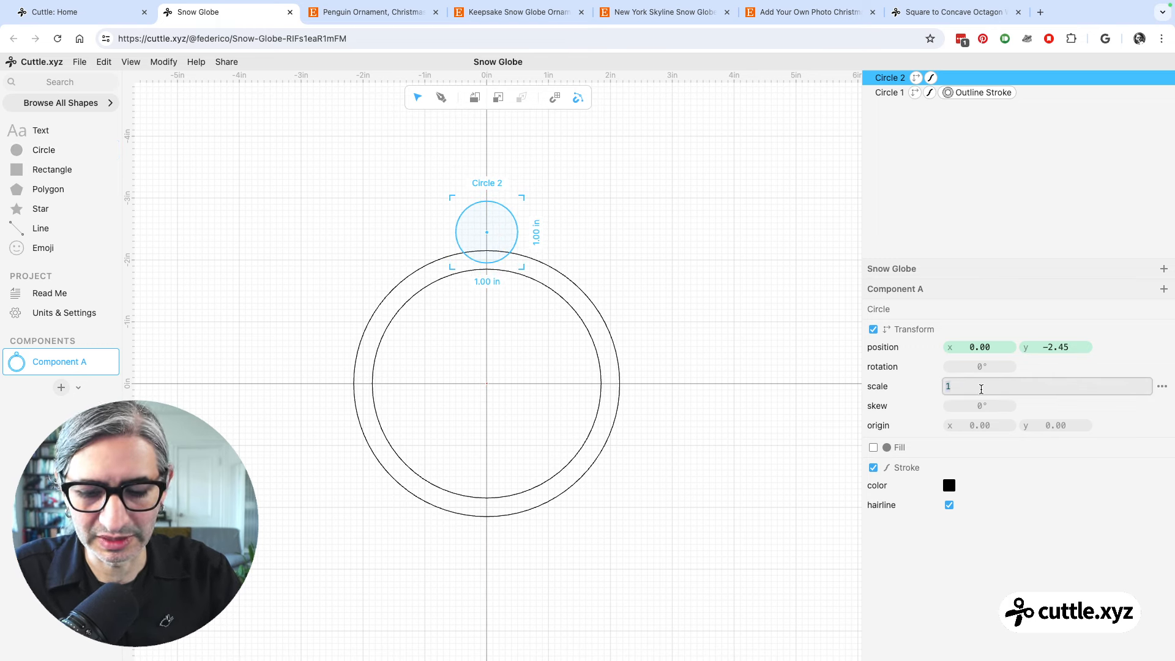
{"action": "type", "text": "0.2"}
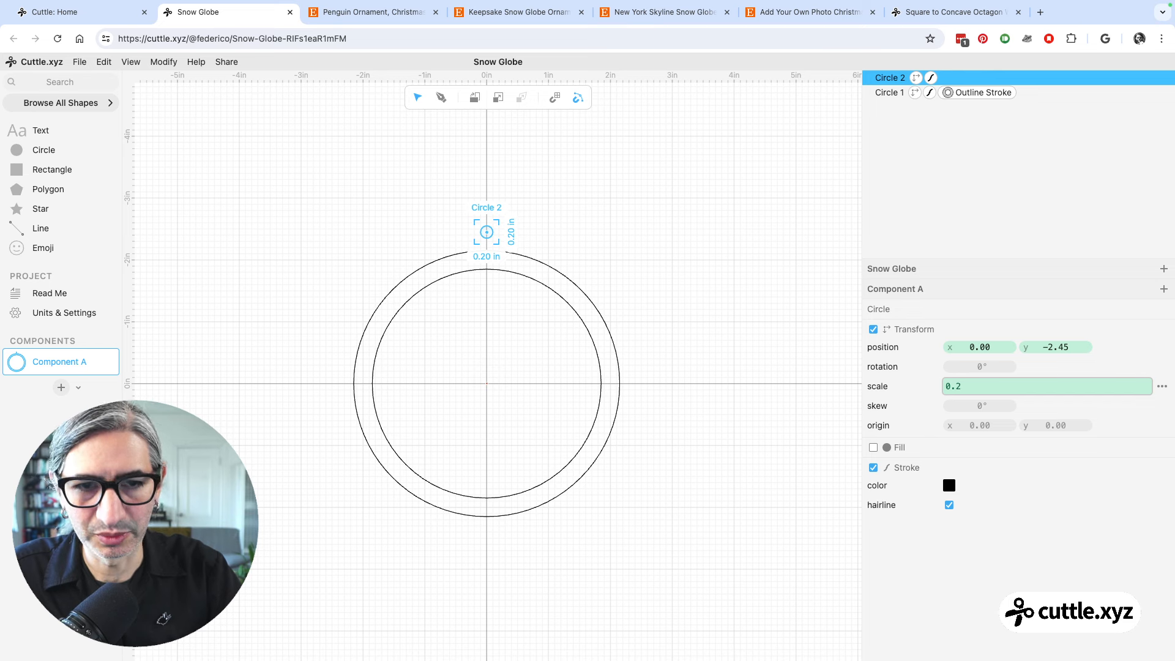
{"action": "type", "text": "5"}
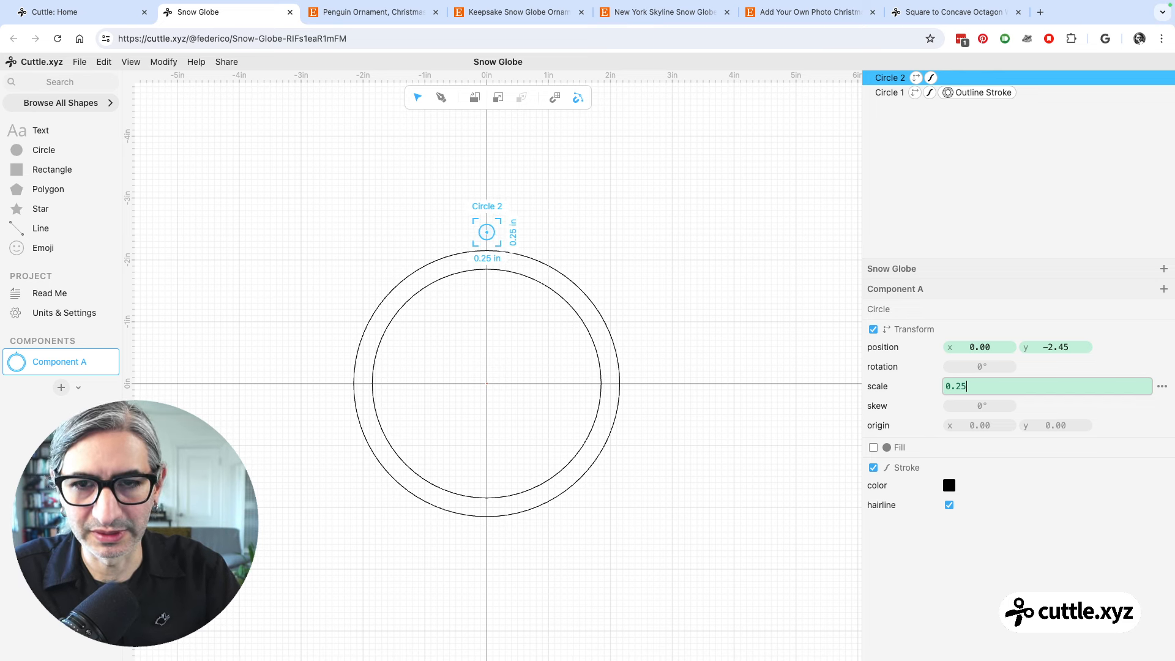
{"action": "left_click", "coordinate": [611, 284]}
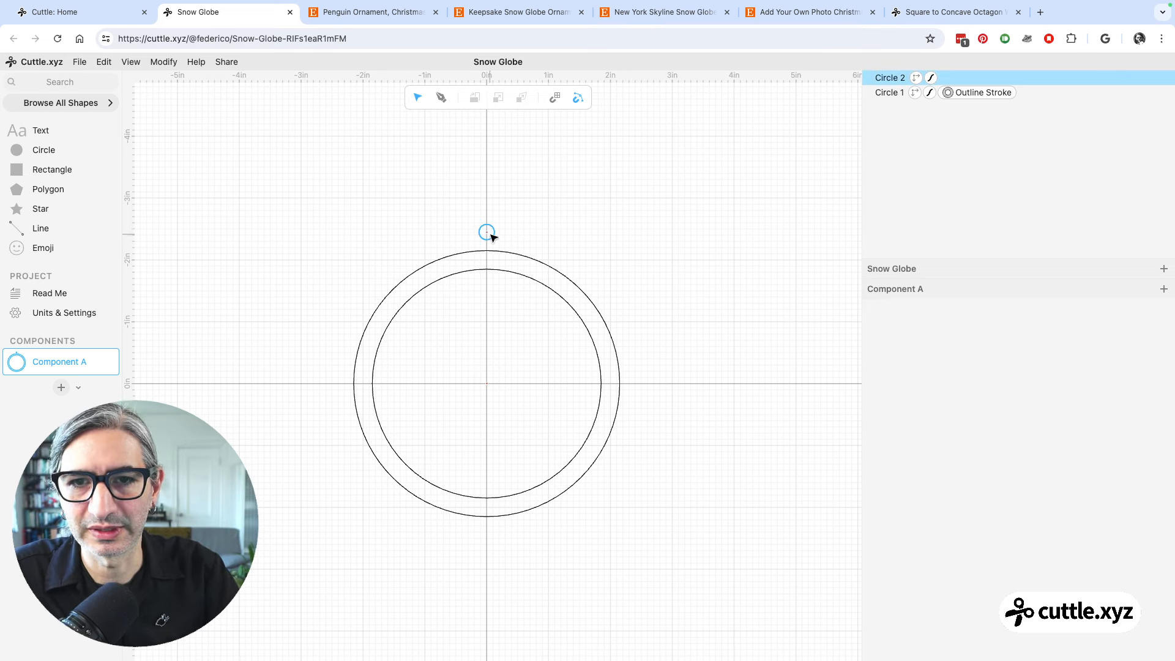
Move the small circle straight down to a y position of about -2.26 so it overlaps the ring's outer edge
{"action": "left_click_drag", "start_coordinate": [489, 233], "coordinate": [490, 248]}
{"action": "left_click", "coordinate": [564, 254]}
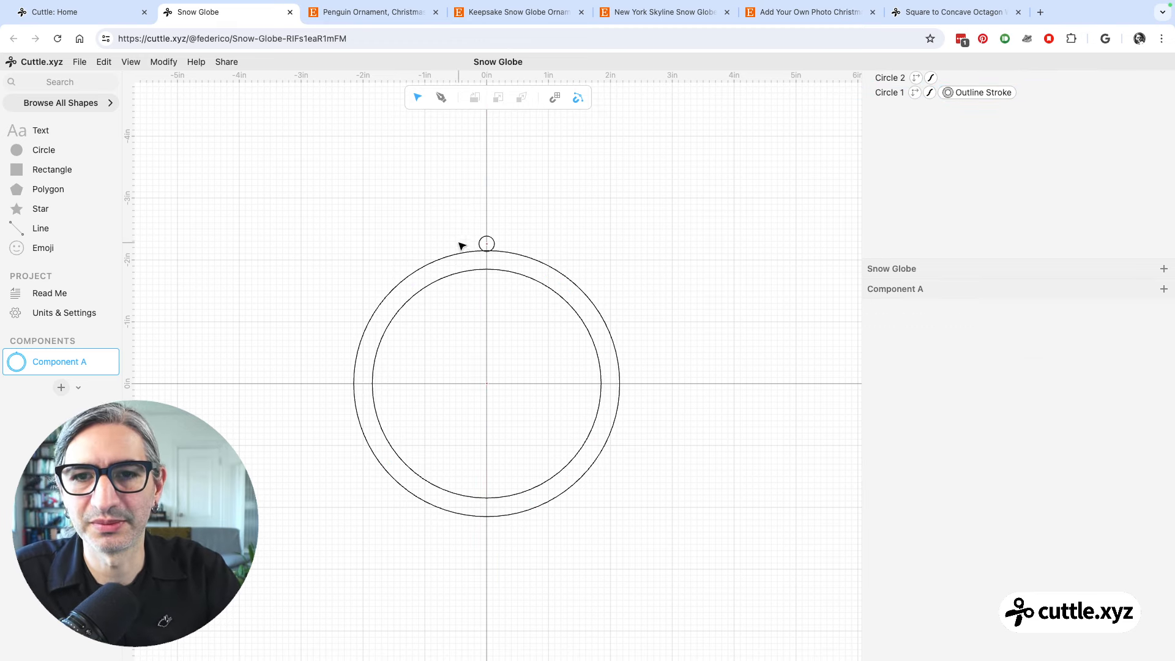
{"action": "scroll", "coordinate": [490, 248], "scroll_direction": "up", "scroll_amount": 3}
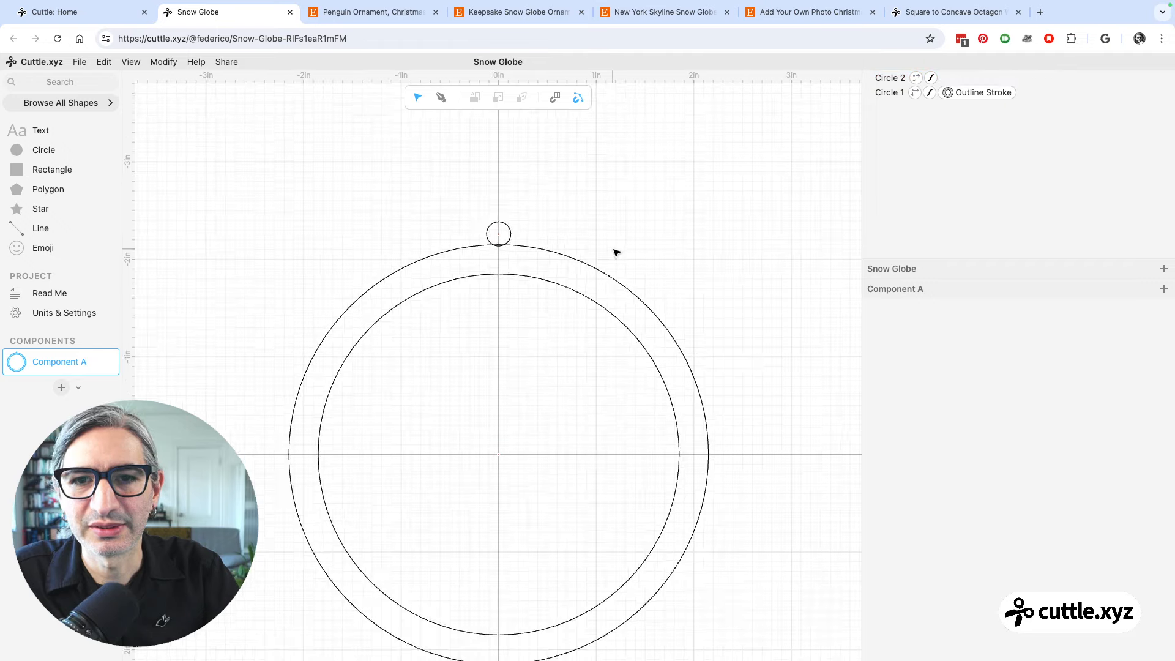
{"action": "scroll", "coordinate": [609, 220], "scroll_direction": "down", "scroll_amount": 2}
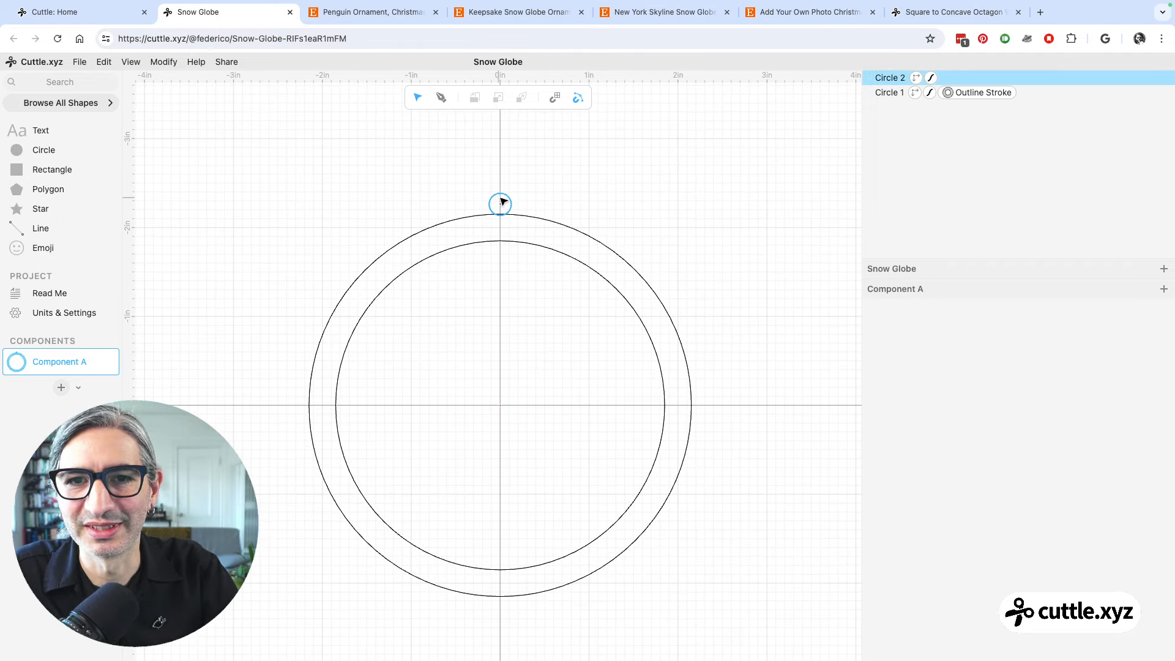
Turn off the hairline option for the small top circle's stroke
{"action": "left_click", "coordinate": [501, 202]}
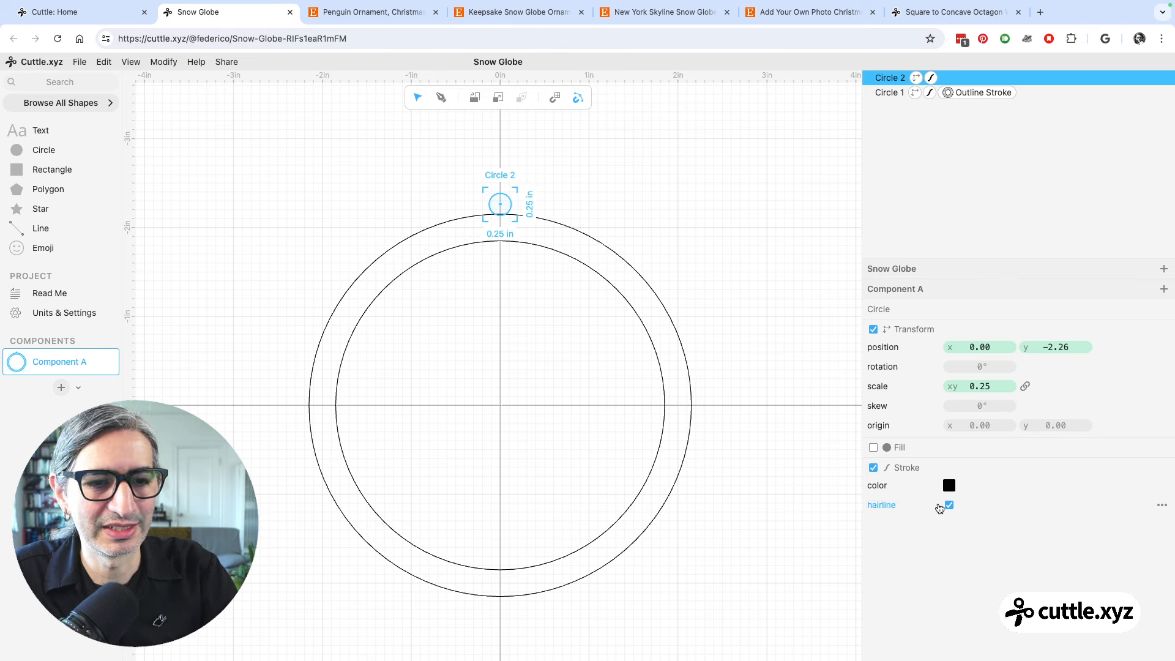
{"action": "left_click", "coordinate": [949, 506]}
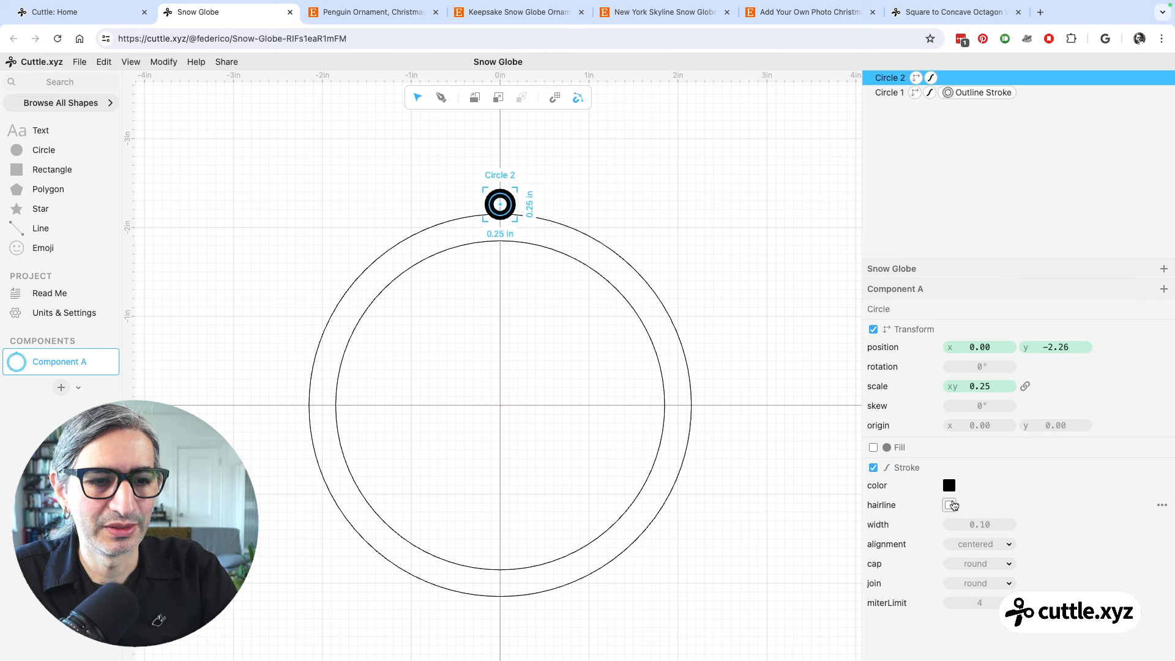
{"action": "left_click", "coordinate": [949, 505]}
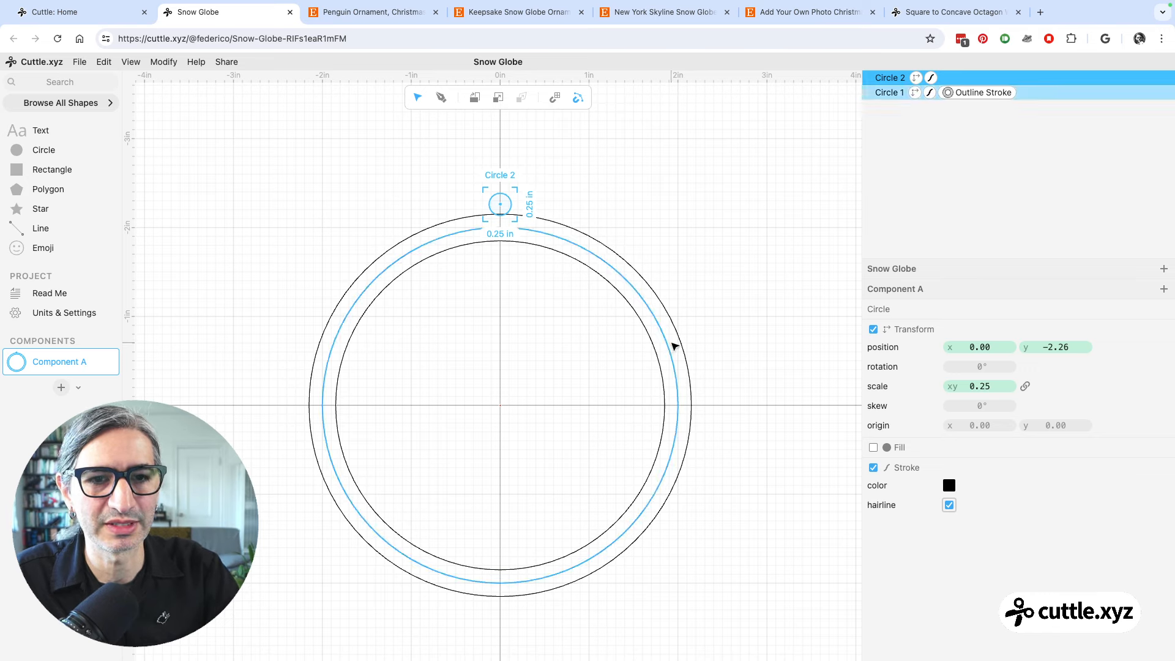
{"action": "scroll", "coordinate": [680, 347], "scroll_direction": "down", "scroll_amount": 5}
{"action": "scroll", "coordinate": [696, 345], "scroll_direction": "up", "scroll_amount": 6}
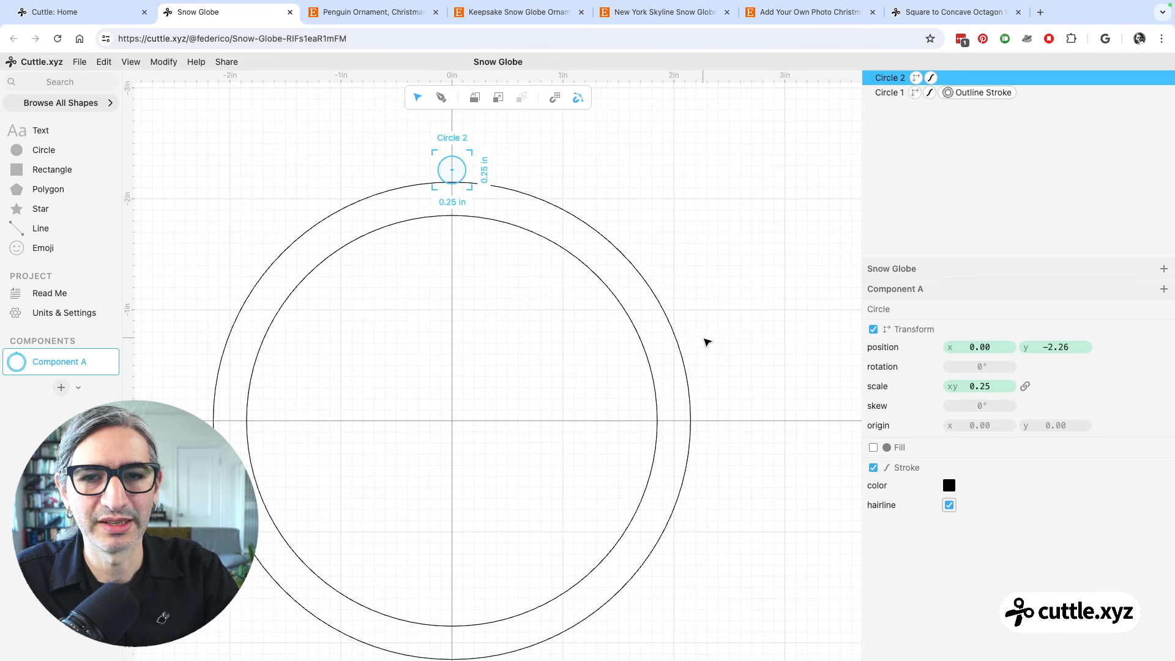
{"action": "left_click_drag", "start_coordinate": [707, 342], "coordinate": [770, 328]}
{"action": "scroll", "coordinate": [771, 331], "scroll_direction": "down", "scroll_amount": 1}
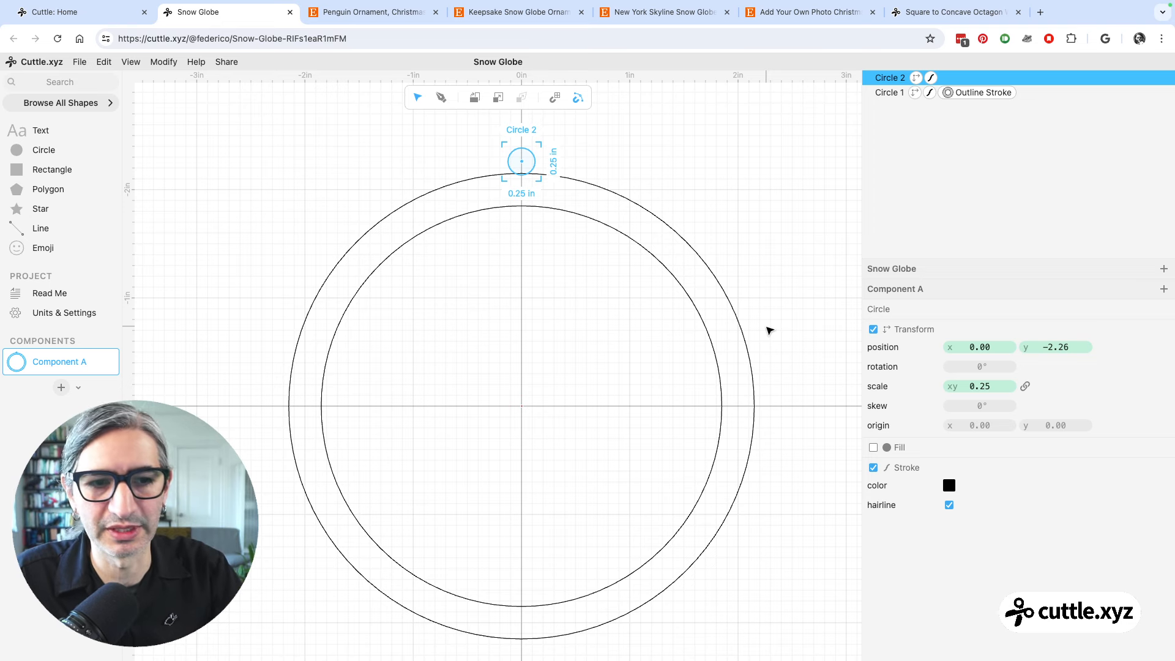
{"action": "scroll", "coordinate": [770, 331], "scroll_direction": "down", "scroll_amount": 1}
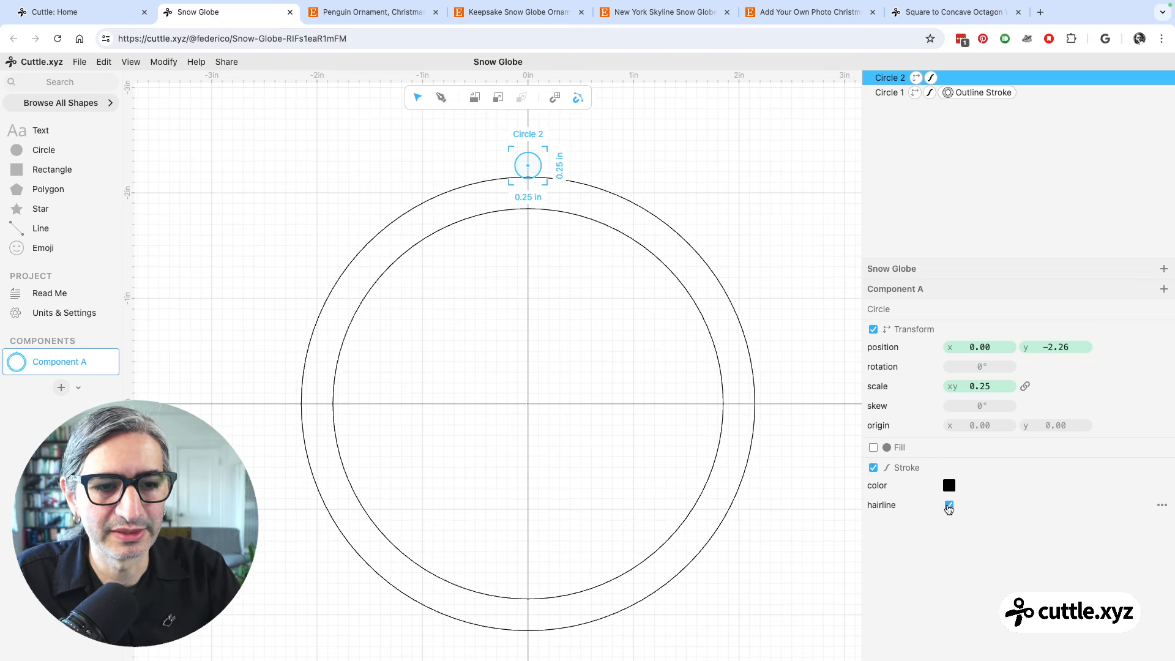
{"action": "left_click", "coordinate": [949, 506]}
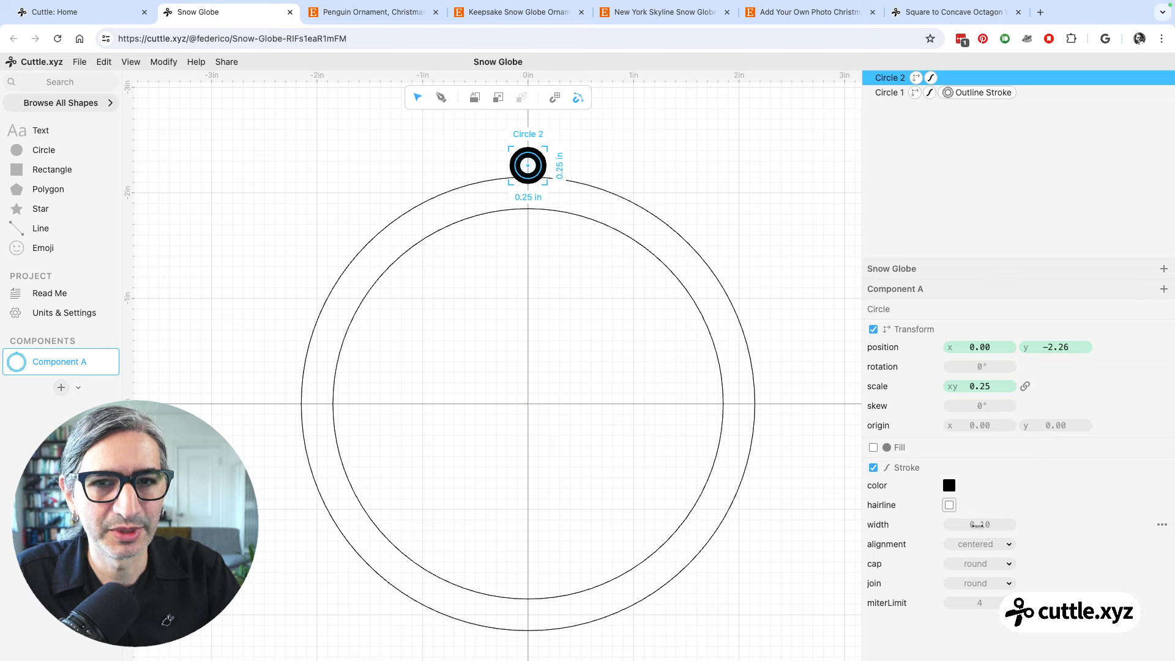
Set the small top circle's stroke alignment to outer and its stroke width to 0.25
{"action": "left_click_drag", "start_coordinate": [977, 525], "coordinate": [1002, 525]}
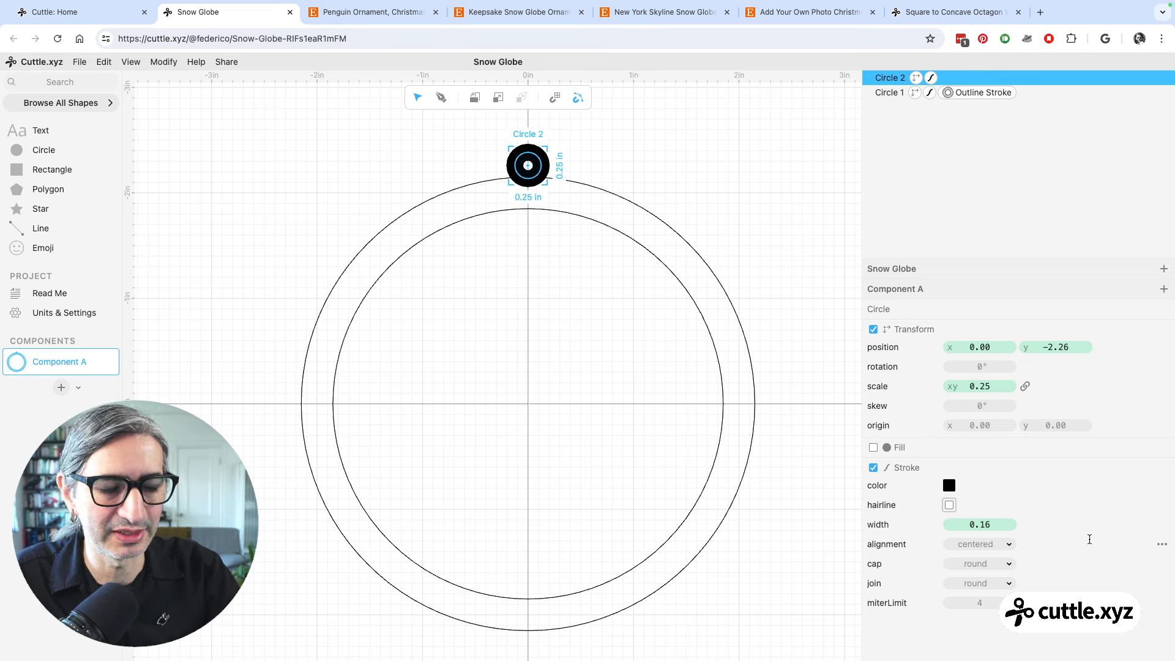
{"action": "left_click", "coordinate": [989, 545]}
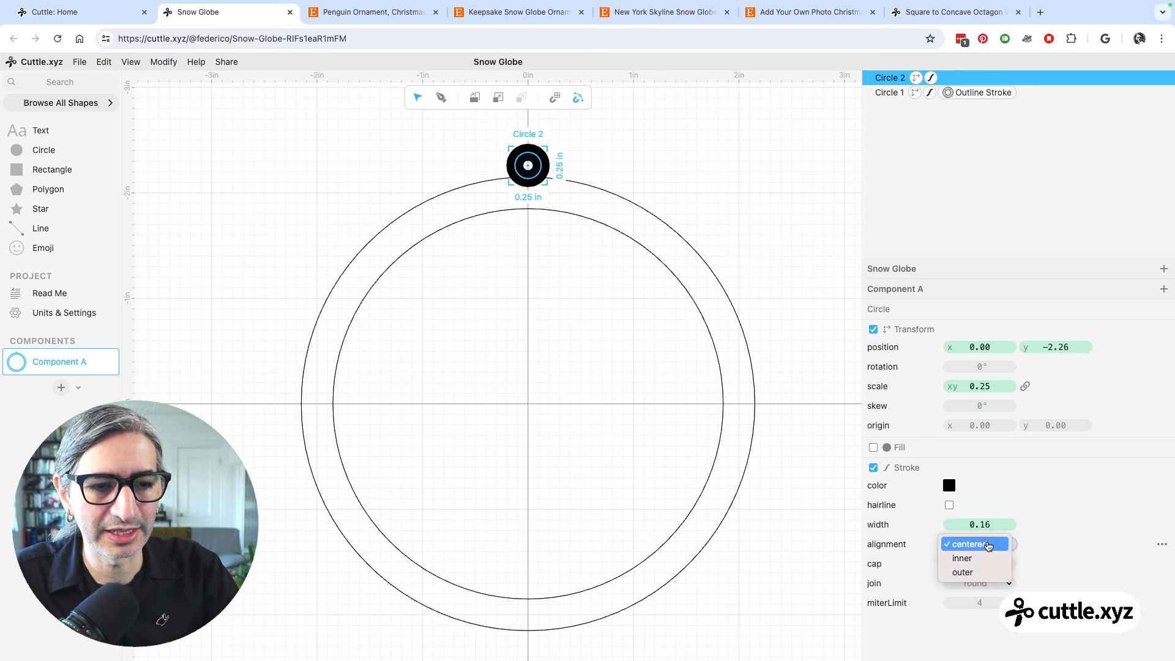
{"action": "left_click", "coordinate": [974, 578]}
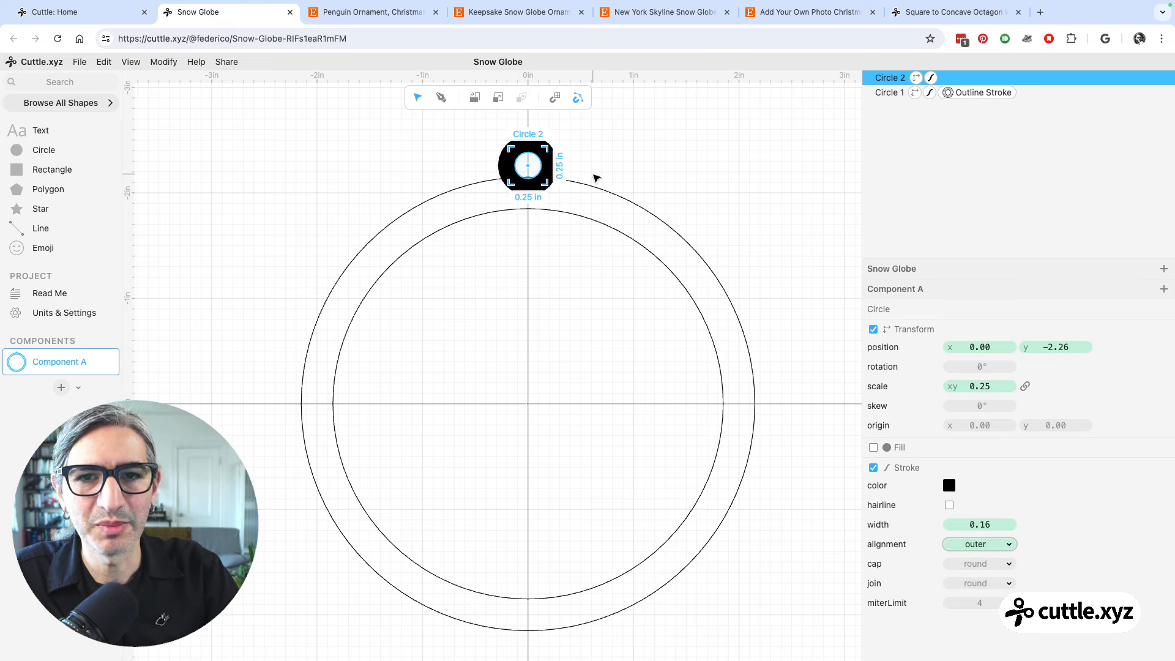
{"action": "scroll", "coordinate": [593, 175], "scroll_direction": "up", "scroll_amount": 2}
{"action": "left_click", "coordinate": [596, 166]}
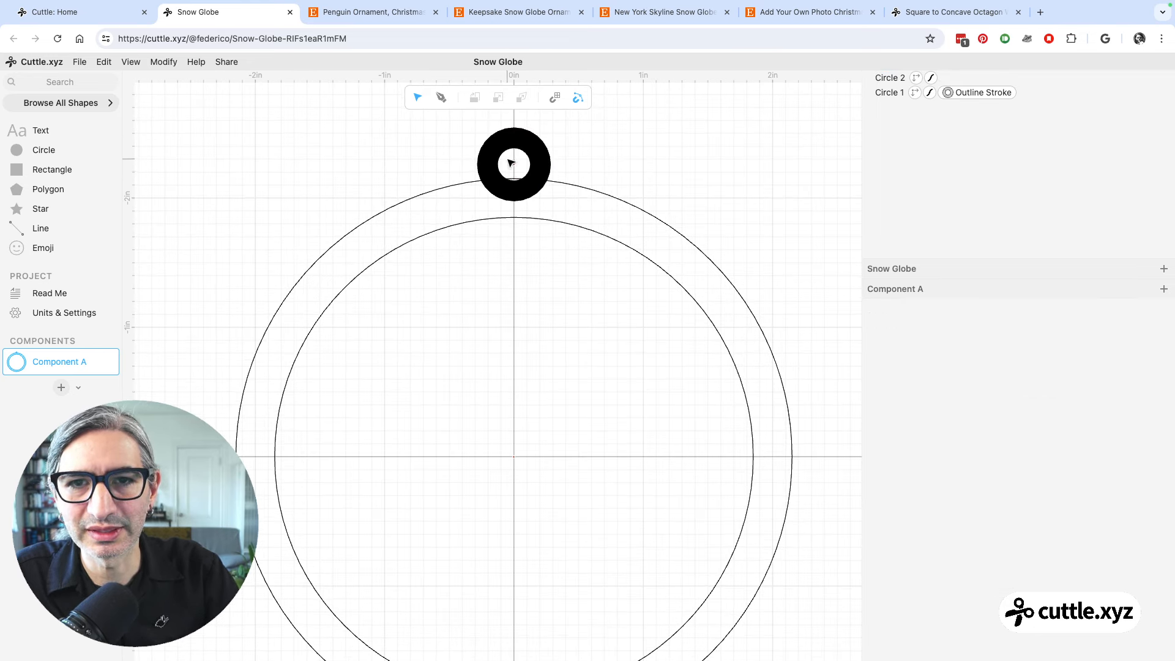
{"action": "left_click", "coordinate": [530, 160]}
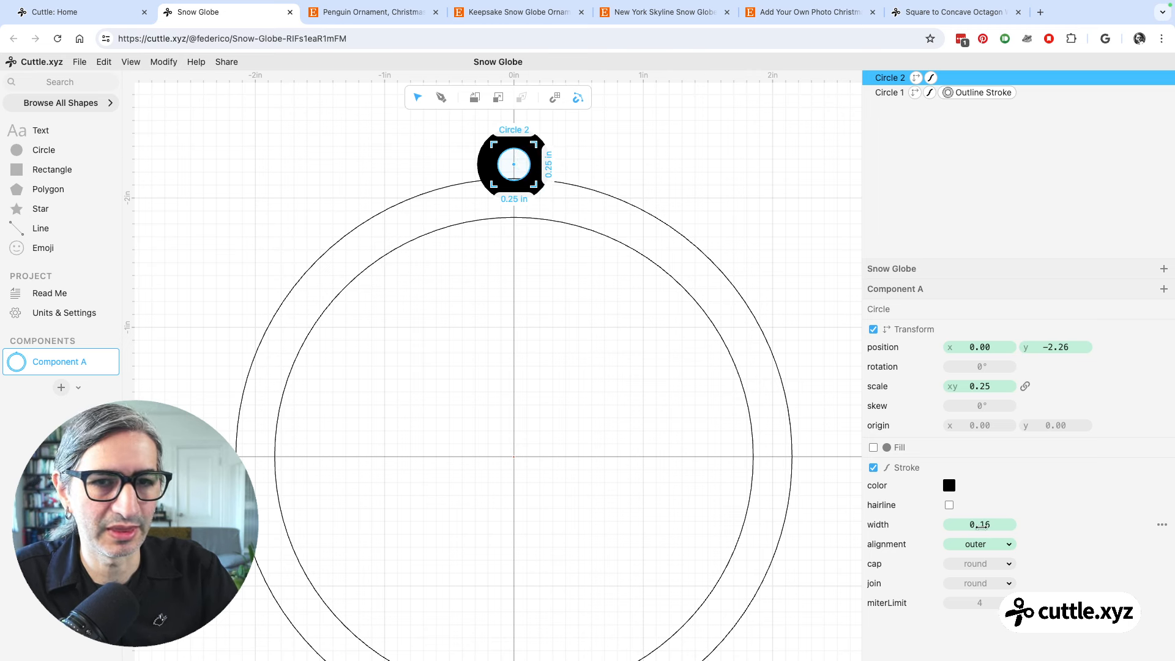
{"action": "left_click_drag", "start_coordinate": [980, 525], "coordinate": [994, 527]}
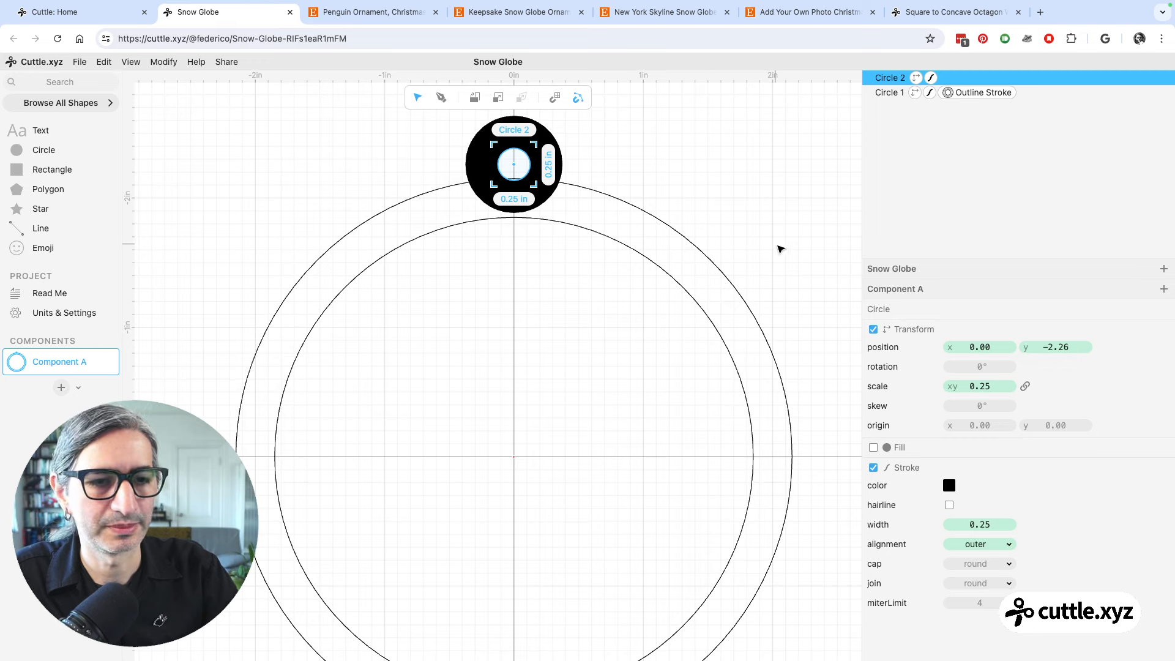
{"action": "left_click", "coordinate": [755, 234]}
Turn on the large ring's fill and make it black
{"action": "scroll", "coordinate": [729, 230], "scroll_direction": "down", "scroll_amount": 3}
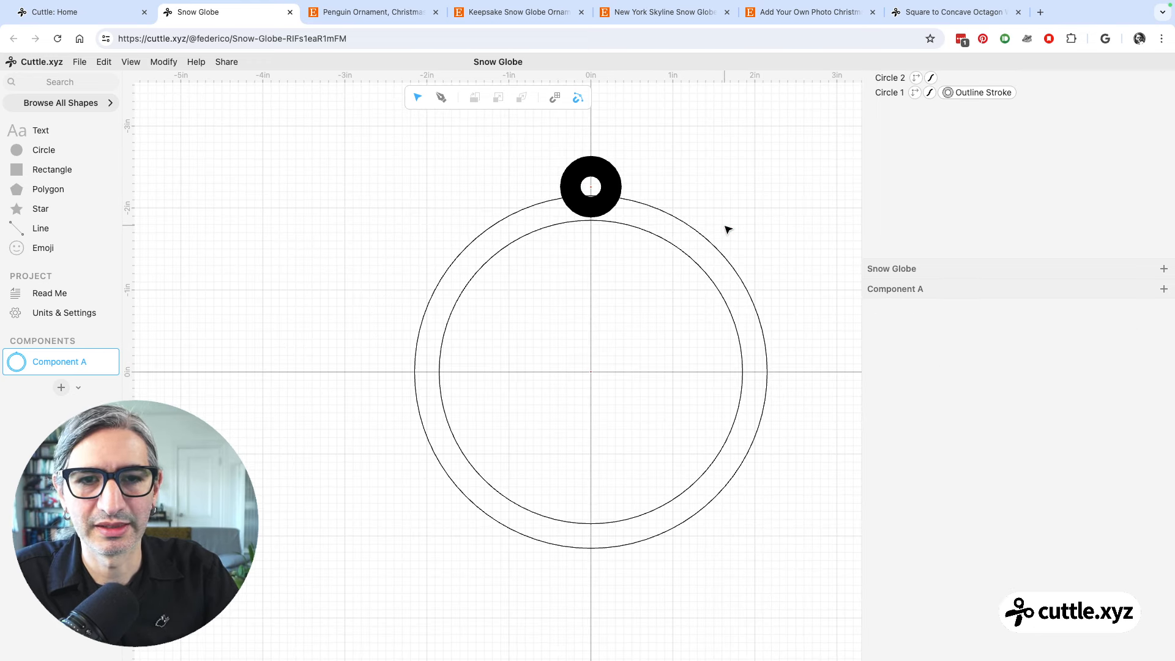
{"action": "scroll", "coordinate": [728, 229], "scroll_direction": "right", "scroll_amount": 3}
{"action": "scroll", "coordinate": [728, 229], "scroll_direction": "down", "scroll_amount": 1}
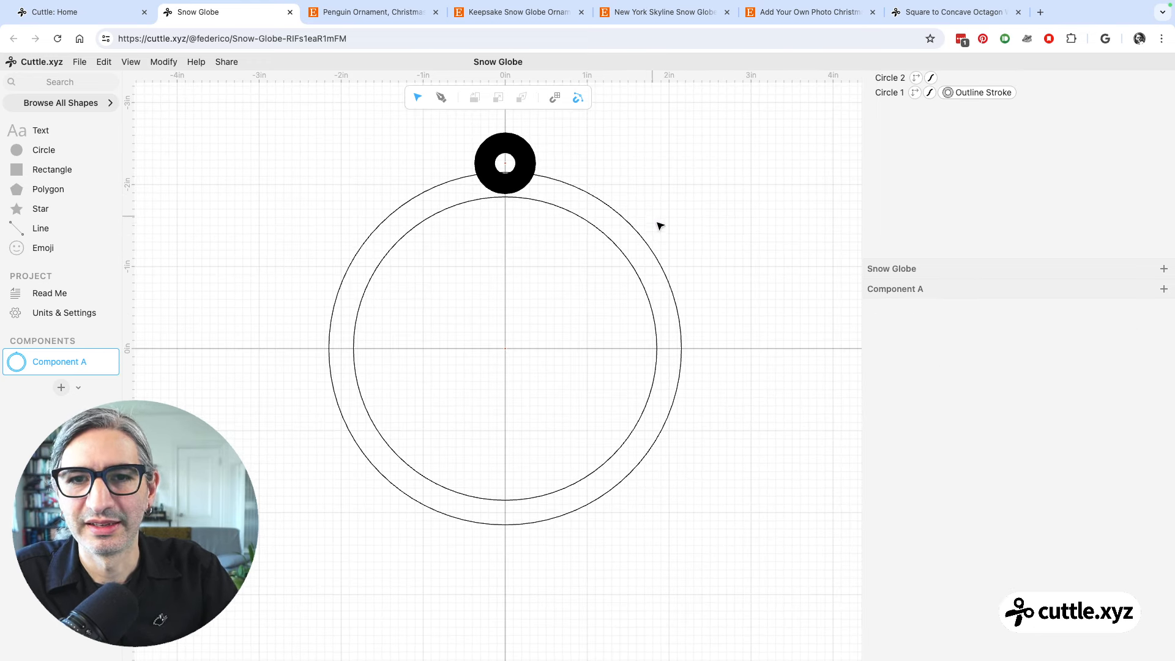
{"action": "left_click", "coordinate": [641, 228]}
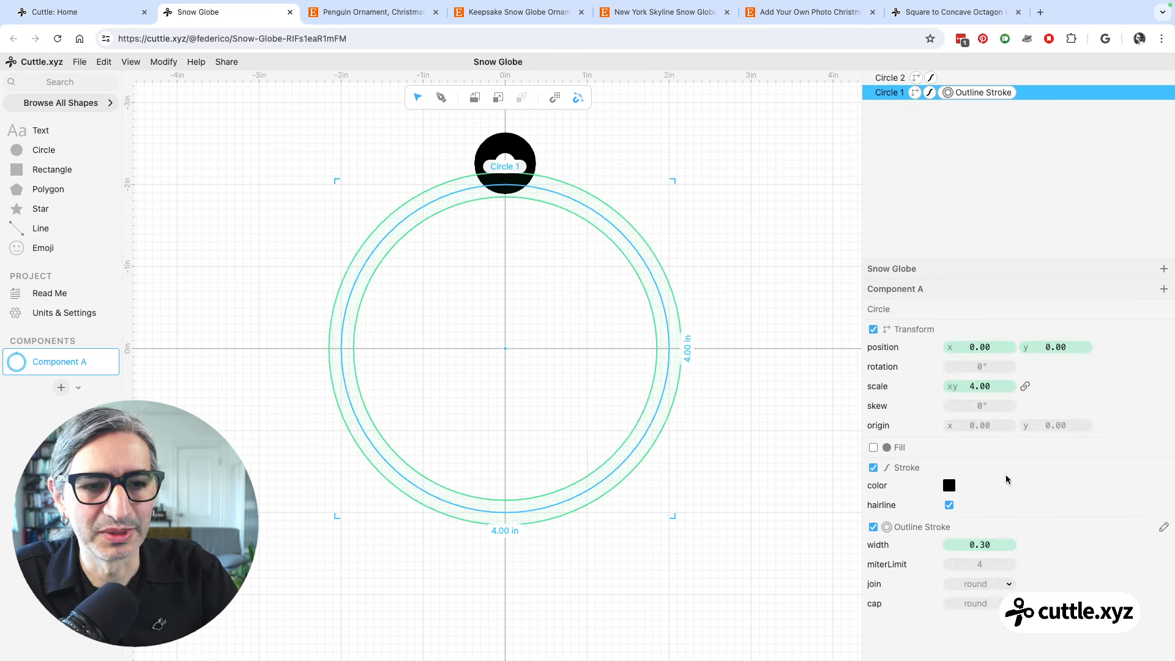
{"action": "left_click", "coordinate": [874, 449]}
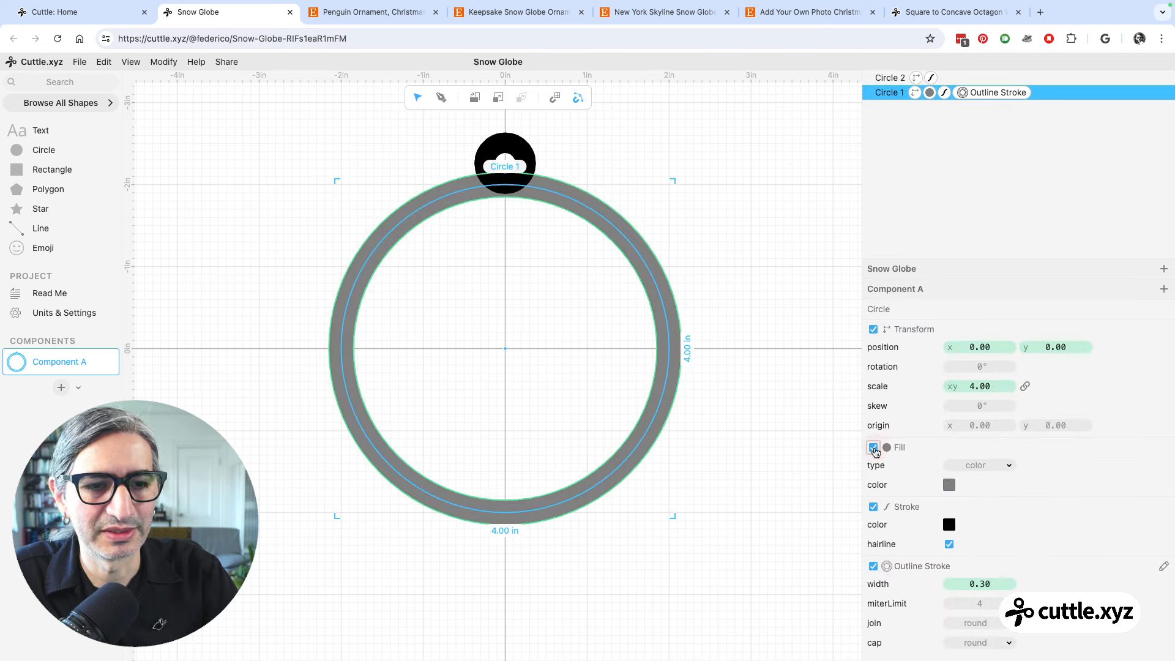
{"action": "left_click", "coordinate": [950, 485]}
{"action": "left_click", "coordinate": [968, 463]}
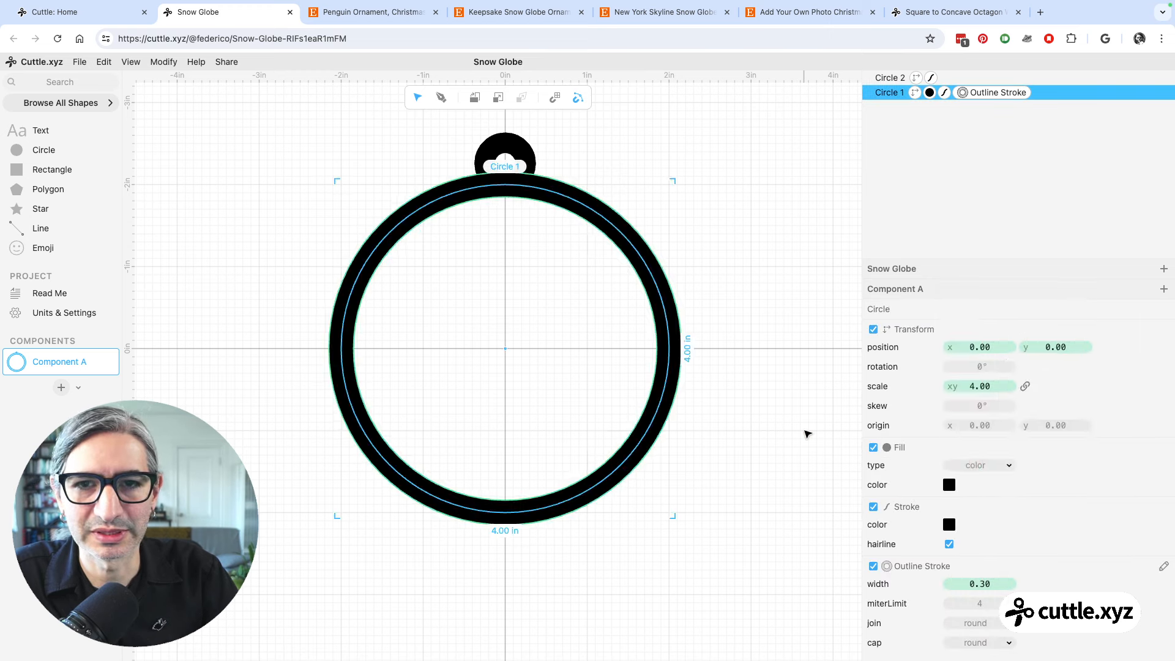
{"action": "left_click", "coordinate": [807, 434]}
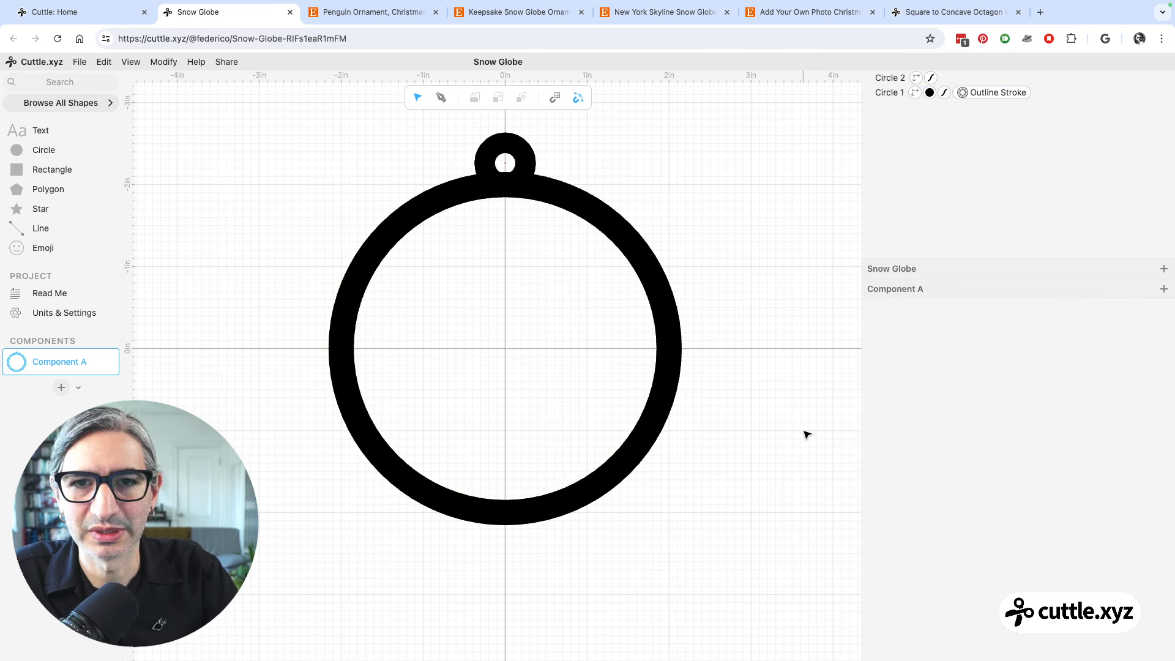
Turn on the small top circle's fill and make it white so the hanging hole stays clear
{"action": "left_click", "coordinate": [520, 175]}
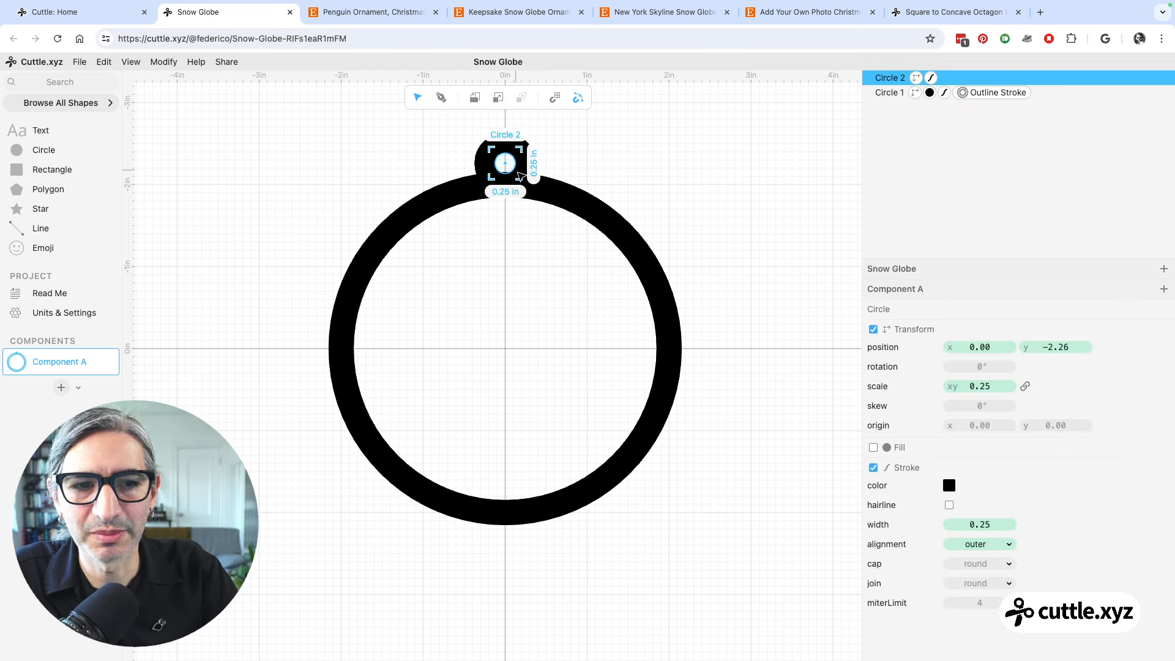
{"action": "left_click", "coordinate": [874, 448]}
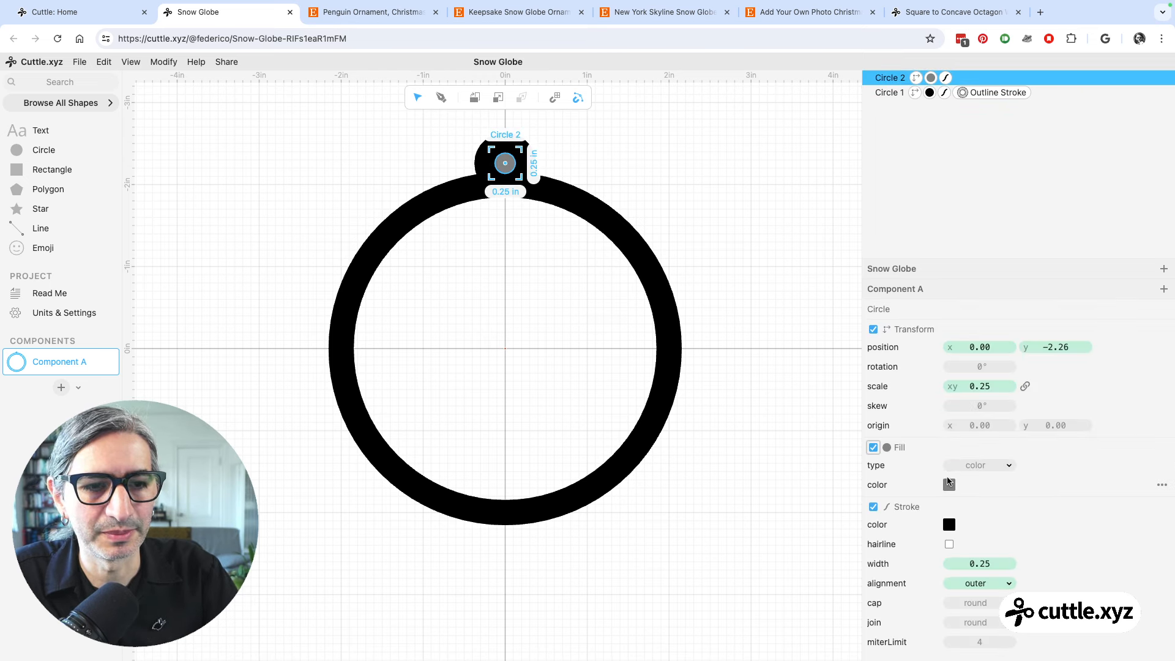
{"action": "left_click", "coordinate": [949, 485]}
{"action": "left_click", "coordinate": [1087, 465]}
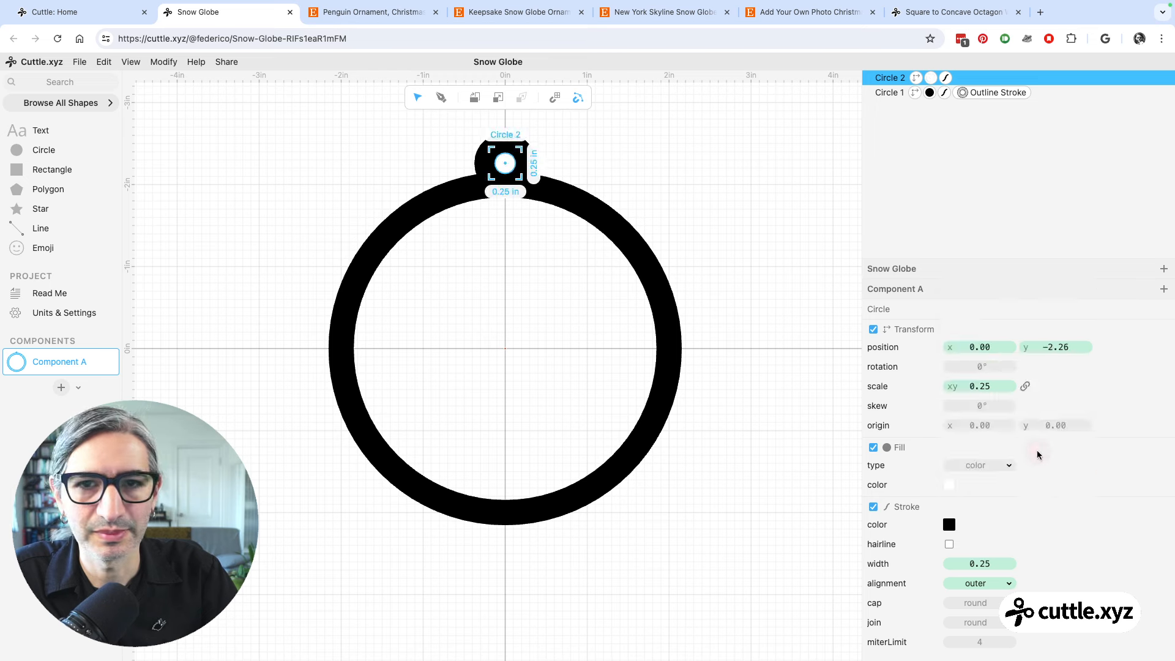
{"action": "left_click", "coordinate": [781, 451]}
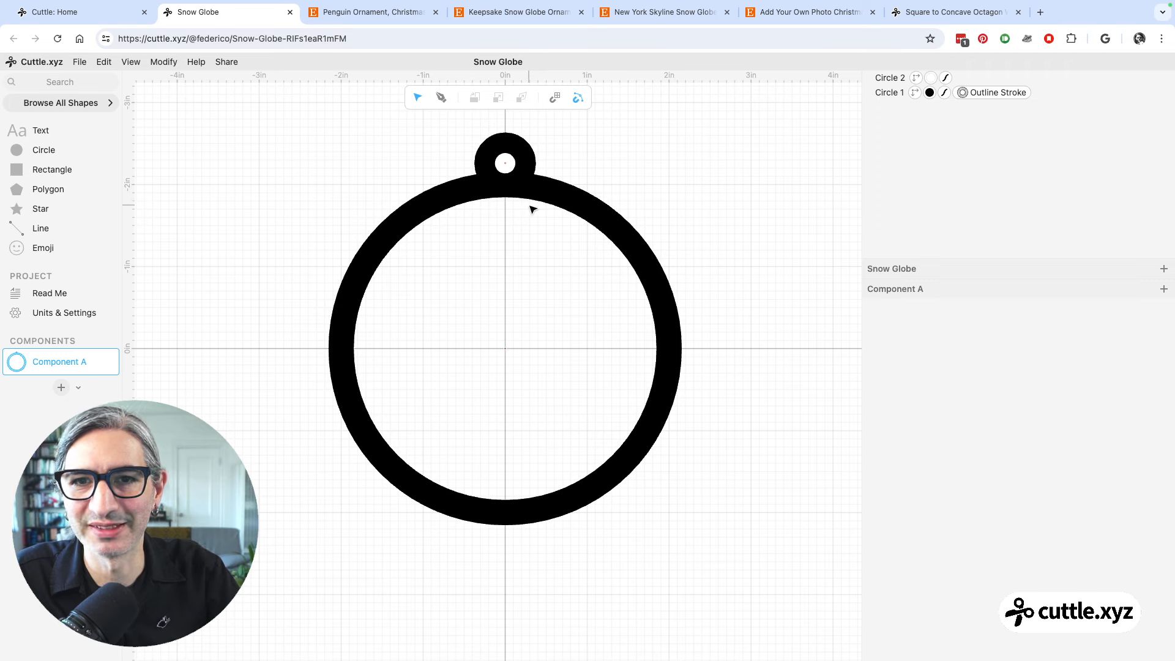
Nudge the small top circle down into the ring, to a y position just past -2.20
{"action": "scroll", "coordinate": [531, 211], "scroll_direction": "up", "scroll_amount": 3}
{"action": "scroll", "coordinate": [530, 255], "scroll_direction": "up", "scroll_amount": 3}
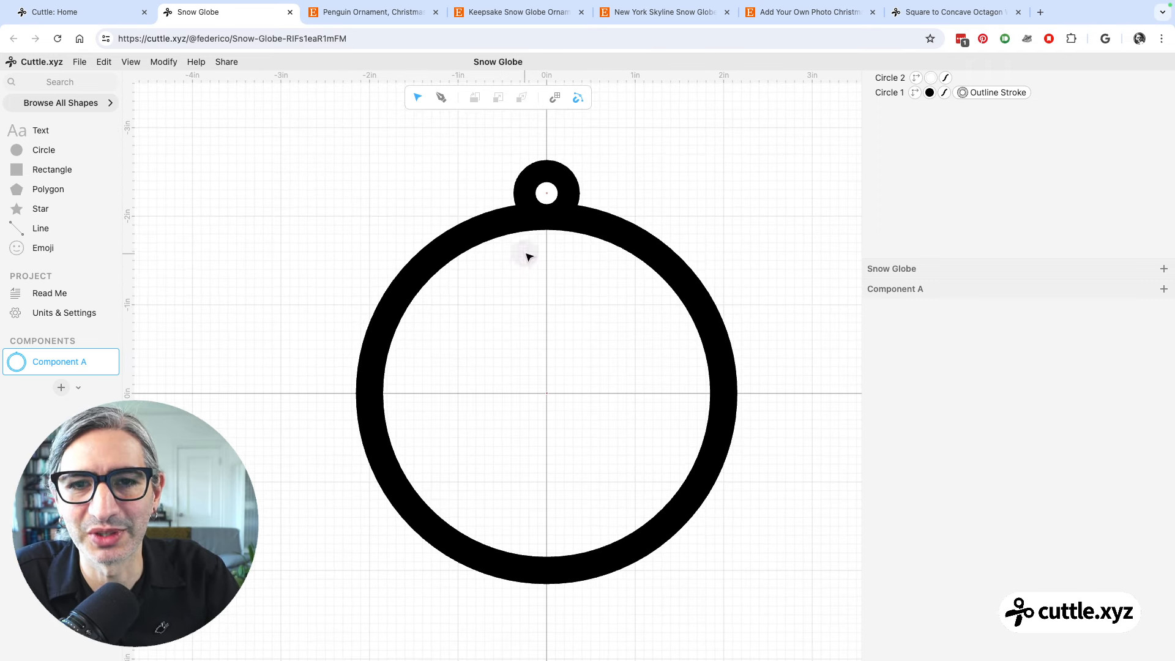
{"action": "left_click", "coordinate": [538, 199]}
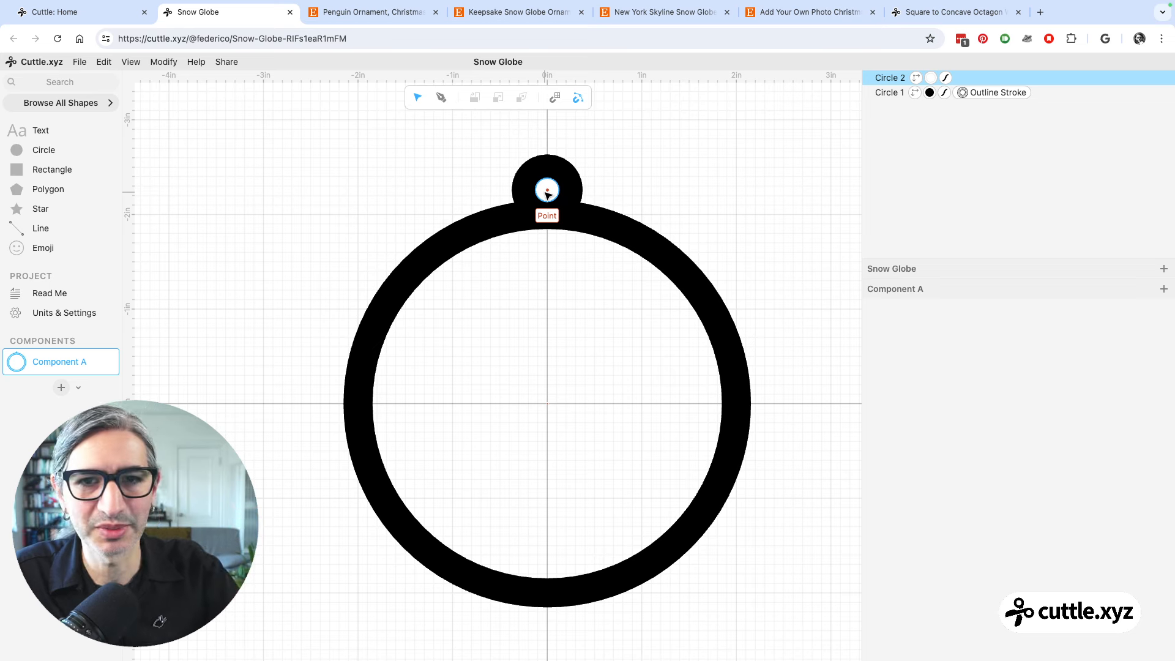
{"action": "left_click", "coordinate": [547, 192]}
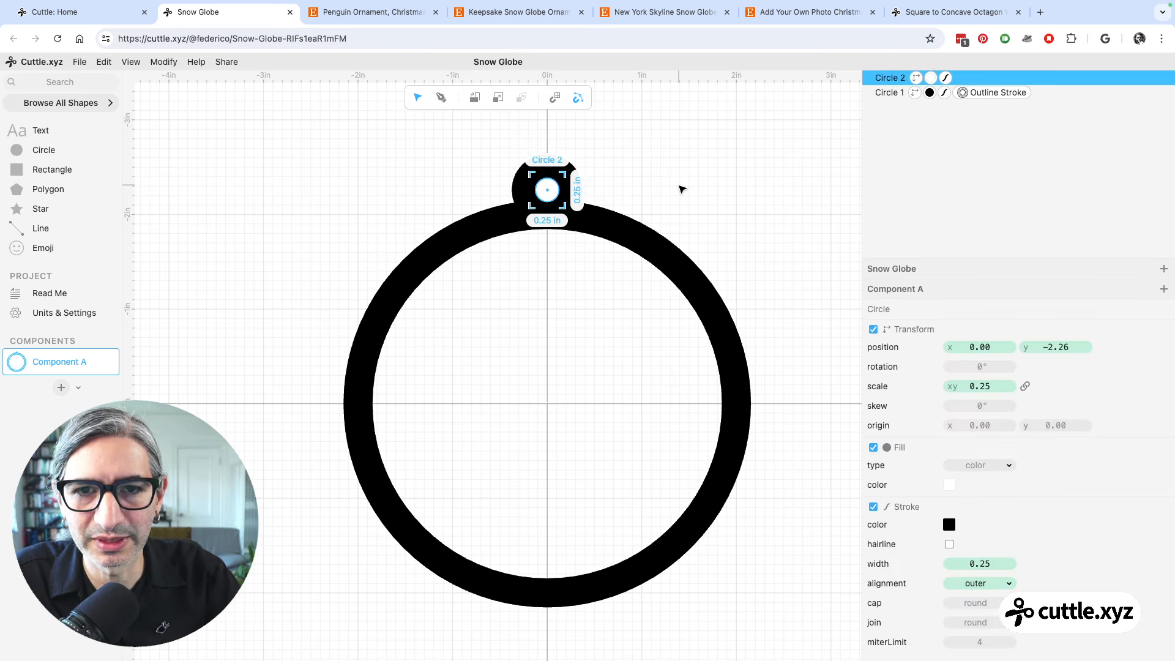
{"action": "key", "text": "Down"}
{"action": "key", "text": "Down"}
{"action": "key", "text": "Down"}
{"action": "key", "text": "Down"}
{"action": "key", "text": "Down"}
{"action": "key", "text": "Down"}
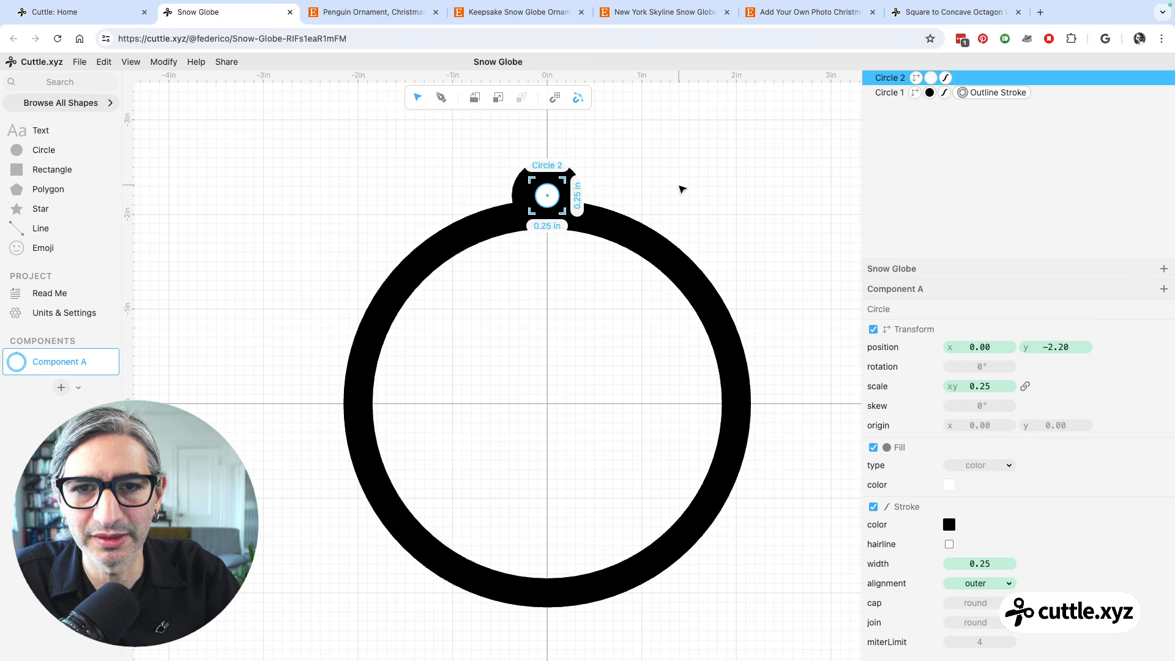
{"action": "key", "text": "Down"}
{"action": "left_click", "coordinate": [653, 194]}
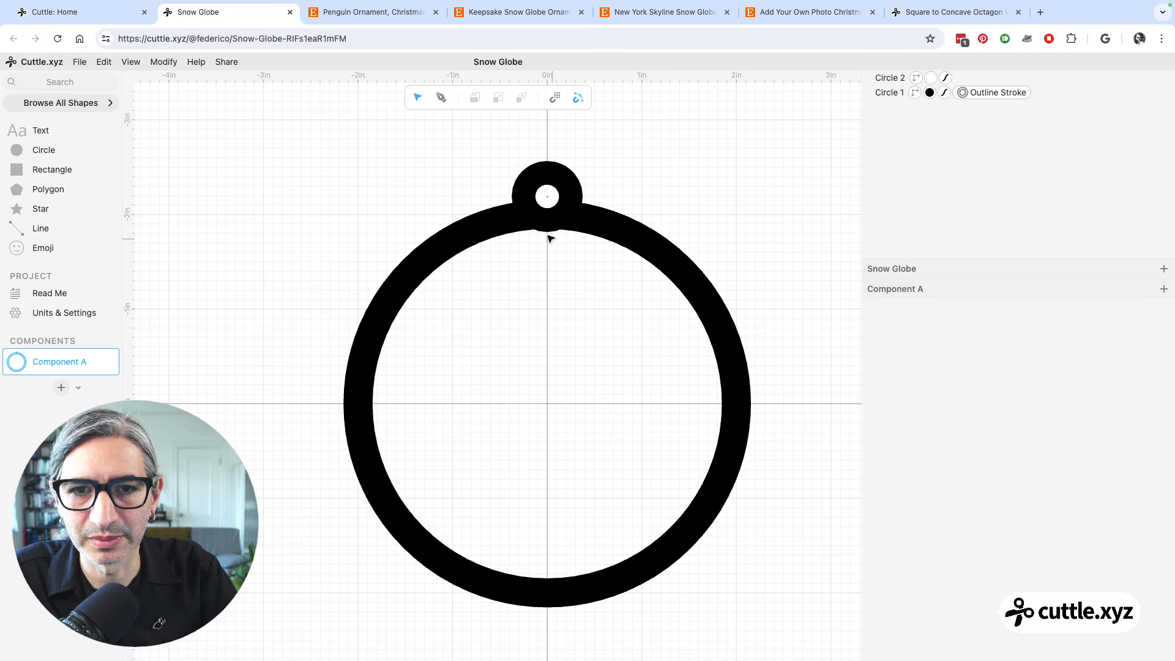
Nudge the small top circle back up to a y position of about -2.22 so it clears the ring's inner edge
{"action": "left_click", "coordinate": [550, 189]}
{"action": "key", "text": "Up"}
{"action": "key", "text": "Up"}
{"action": "key", "text": "Up"}
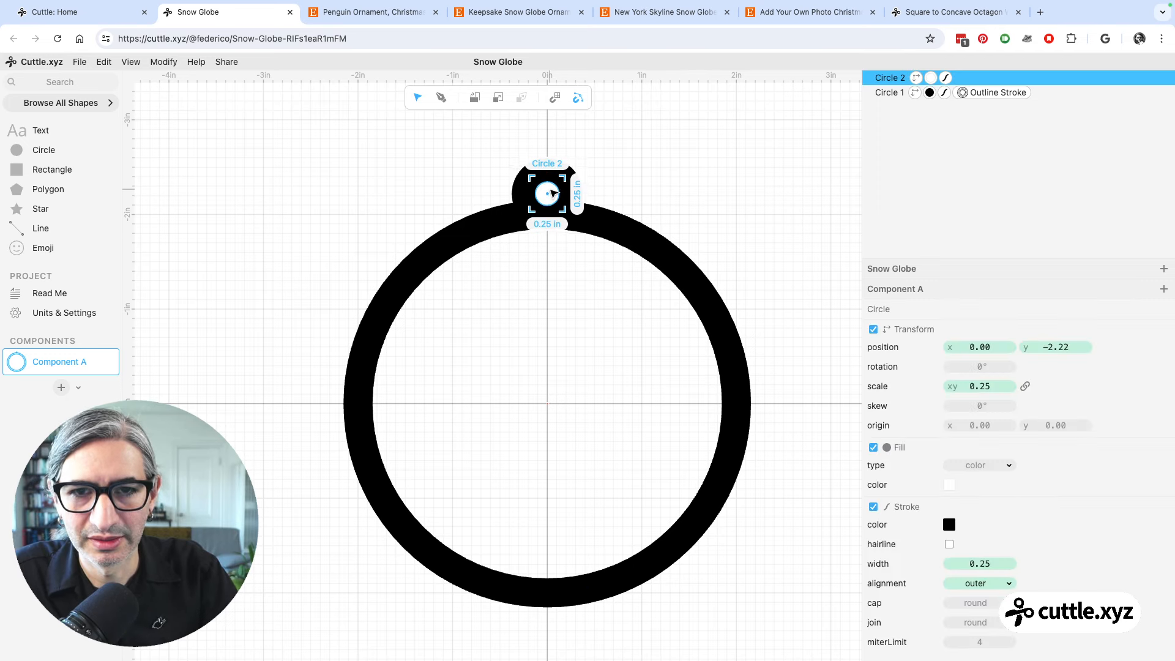
{"action": "key", "text": "Up"}
{"action": "left_click", "coordinate": [679, 185]}
Add a Flexed Rectangle from the basic shapes, centred on the ring's bottom edge at x 0.00, y 2.00
{"action": "scroll", "coordinate": [680, 186], "scroll_direction": "down", "scroll_amount": 2}
{"action": "left_click_drag", "start_coordinate": [688, 180], "coordinate": [619, 166]}
{"action": "scroll", "coordinate": [628, 175], "scroll_direction": "down", "scroll_amount": 1}
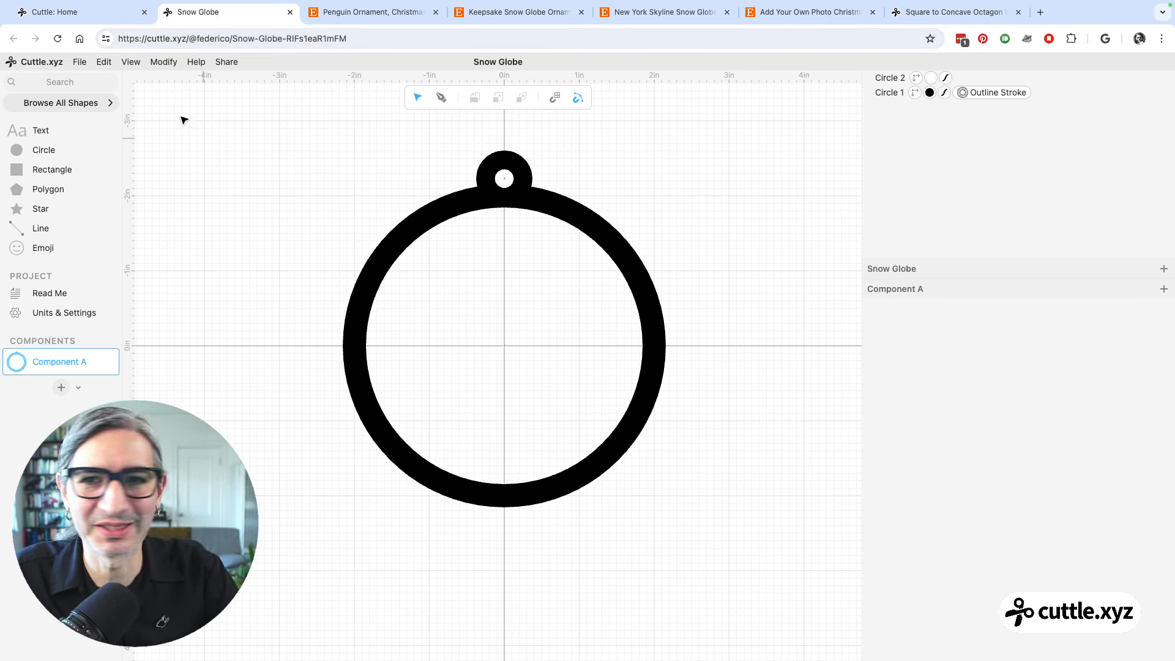
{"action": "left_click", "coordinate": [96, 105]}
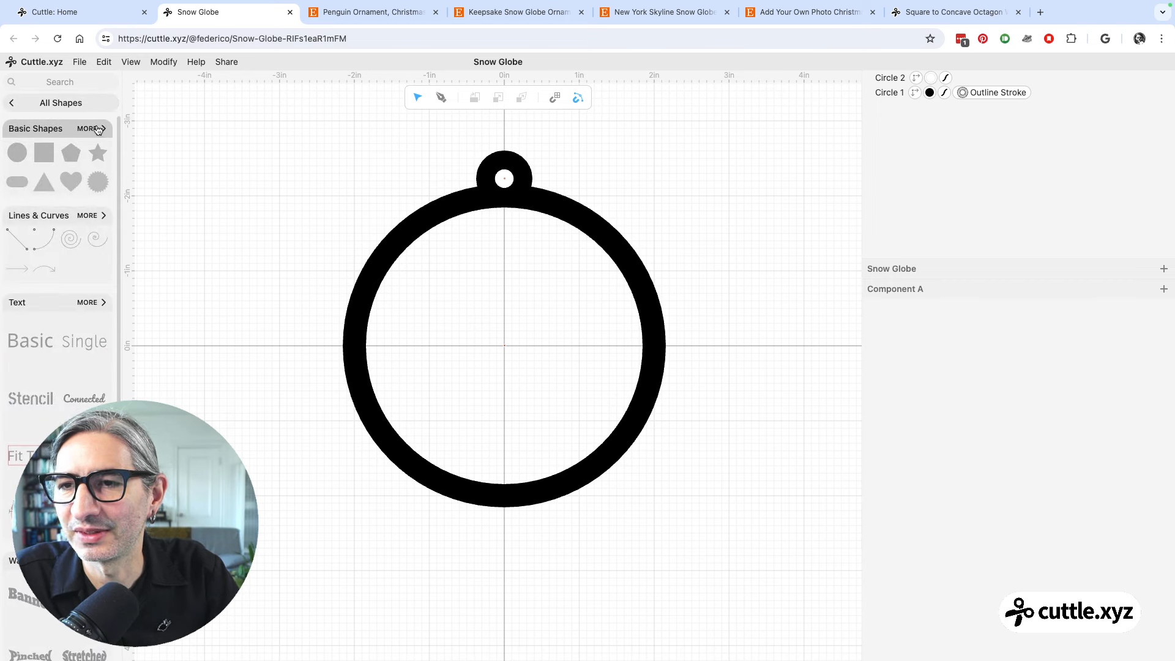
{"action": "left_click", "coordinate": [97, 129]}
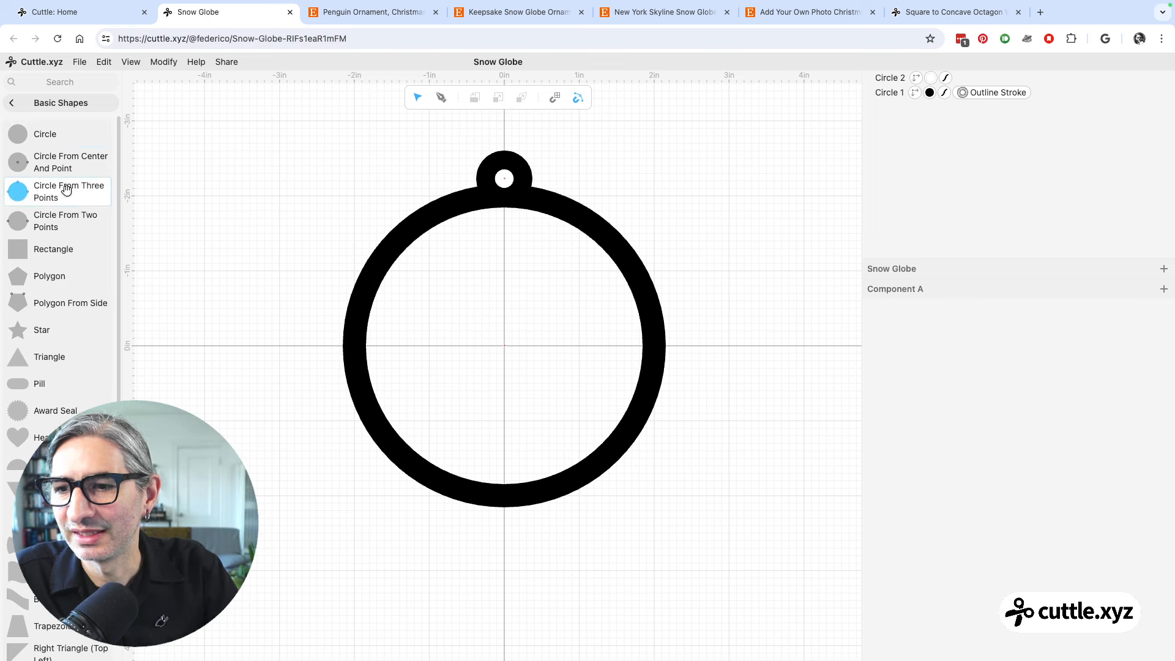
{"action": "scroll", "coordinate": [58, 211], "scroll_direction": "down", "scroll_amount": 2}
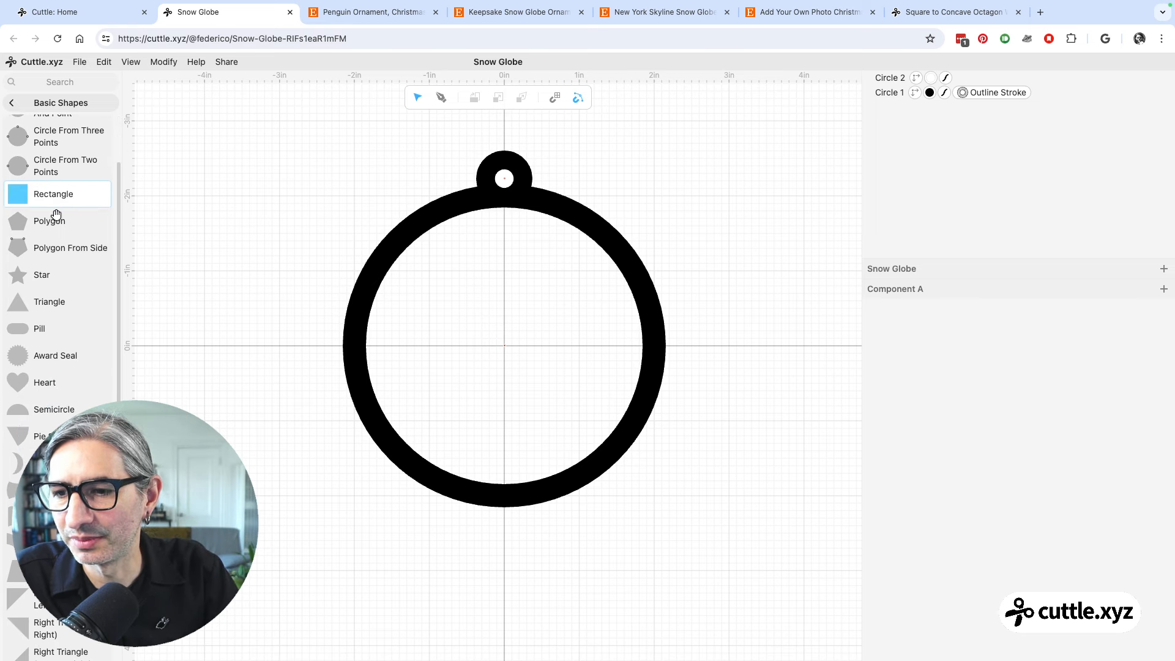
{"action": "scroll", "coordinate": [56, 214], "scroll_direction": "down", "scroll_amount": 1}
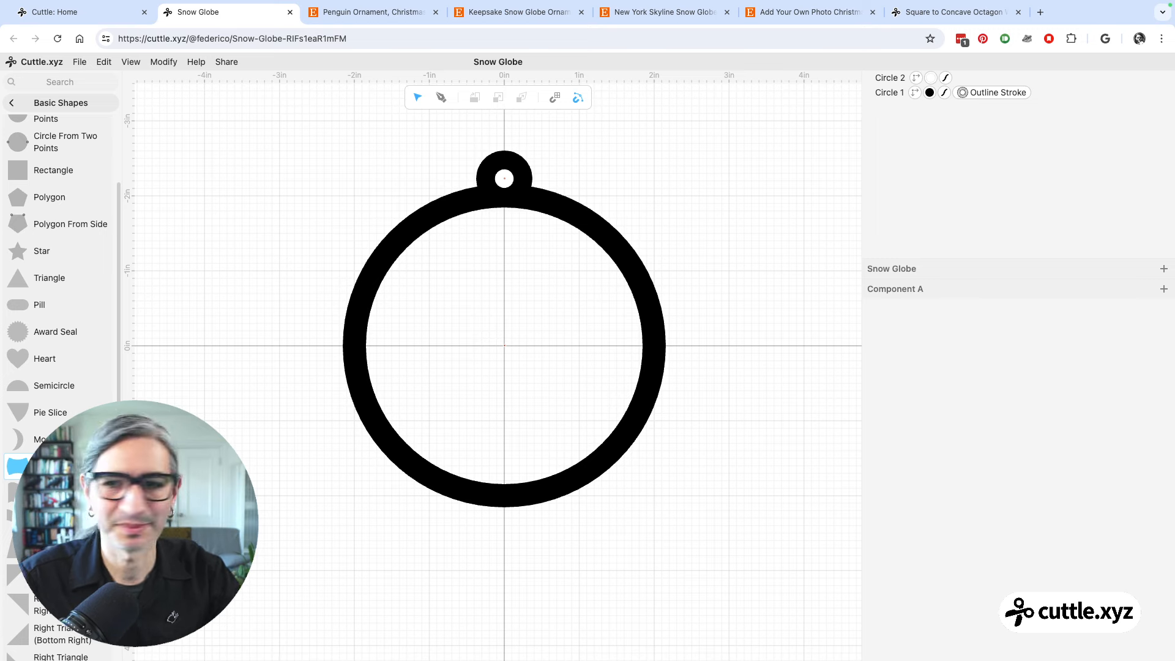
{"action": "left_click_drag", "start_coordinate": [22, 466], "coordinate": [501, 497]}
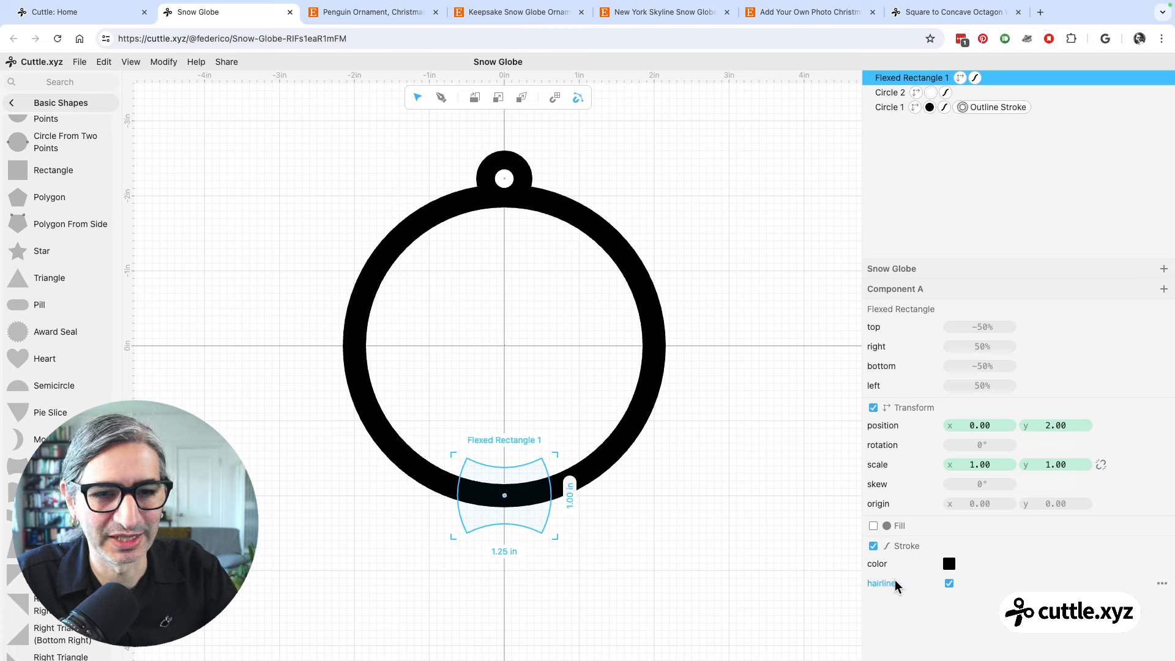
Turn on the flexed rectangle's fill and make it black
{"action": "left_click", "coordinate": [875, 527]}
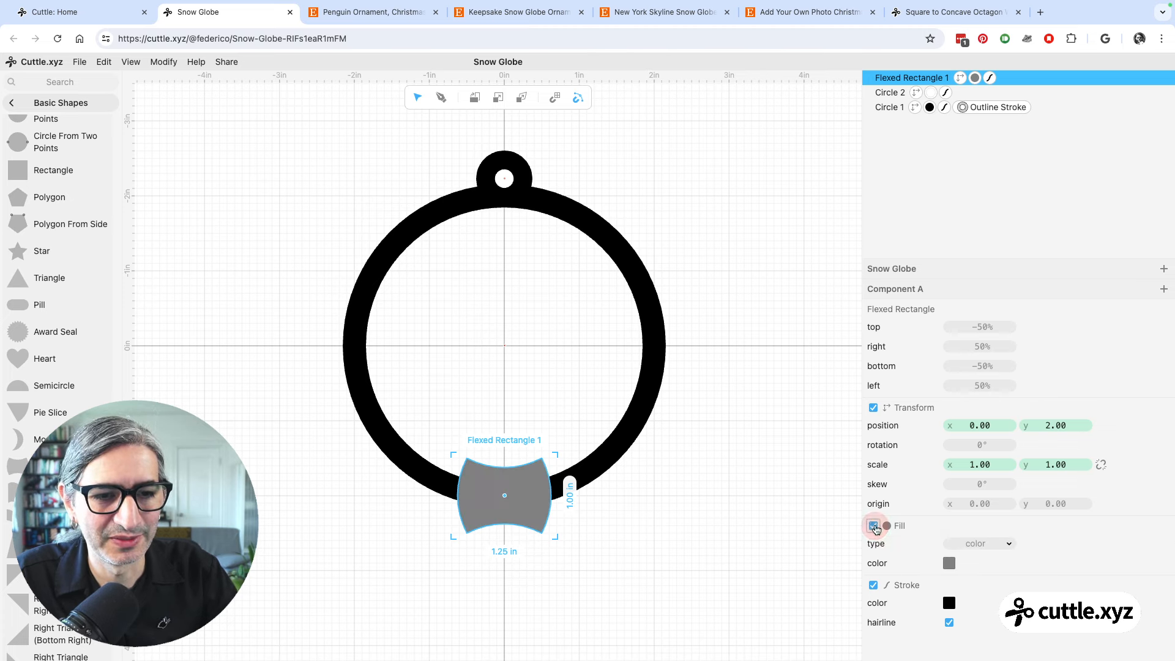
{"action": "left_click", "coordinate": [950, 564]}
{"action": "left_click", "coordinate": [968, 541]}
{"action": "left_click", "coordinate": [747, 551]}
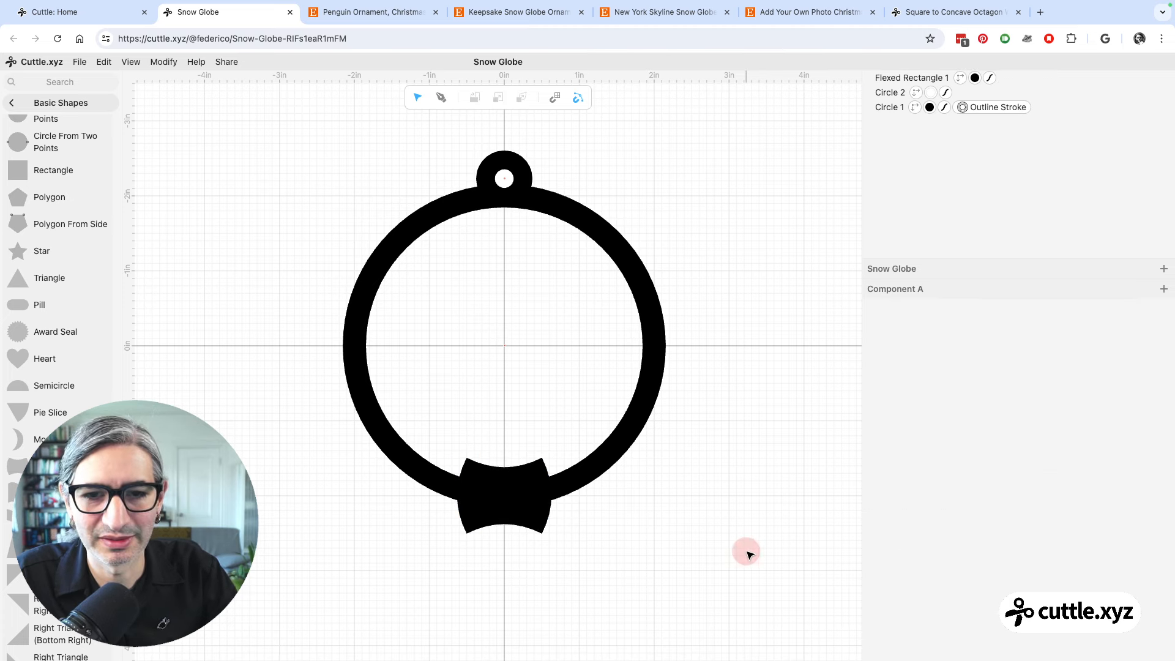
Enlarge the flexed rectangle into a wide base by setting its scale to x 2.94 and y 1.28
{"action": "scroll", "coordinate": [724, 535], "scroll_direction": "down", "scroll_amount": 2}
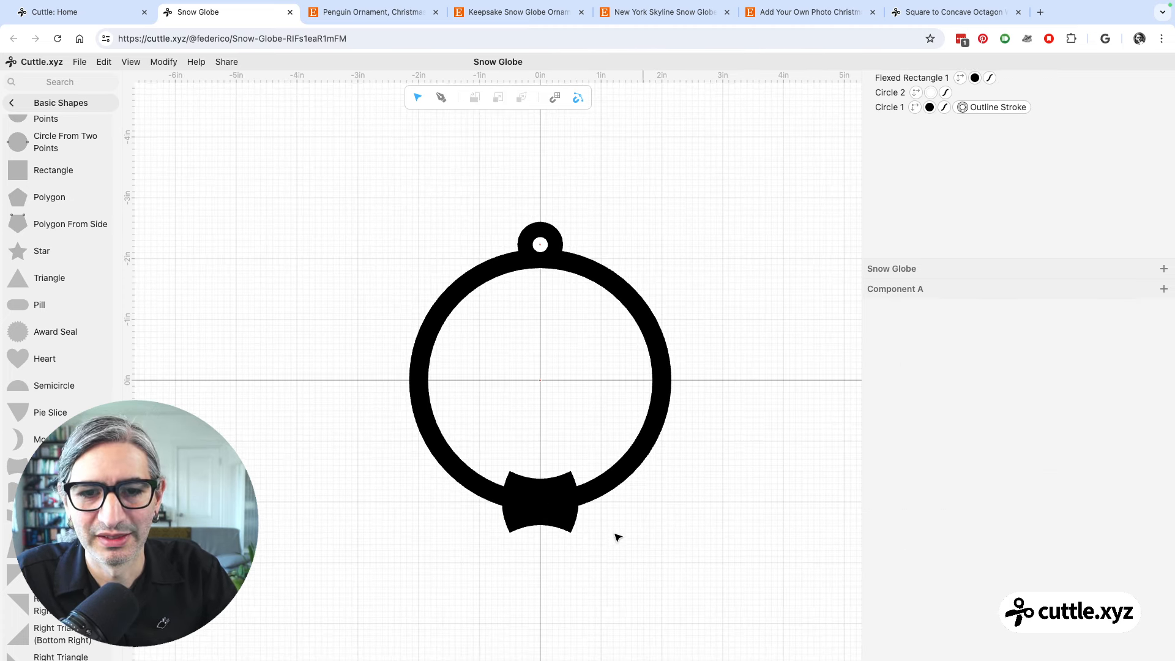
{"action": "left_click", "coordinate": [568, 520]}
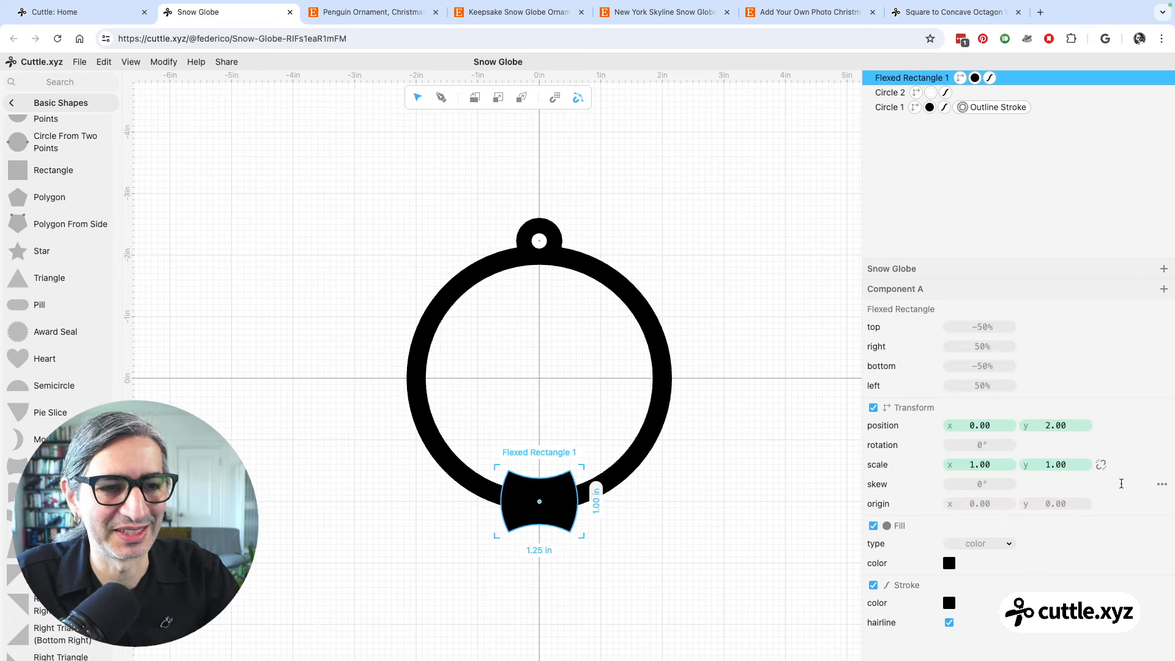
{"action": "left_click_drag", "start_coordinate": [974, 464], "coordinate": [1104, 465]}
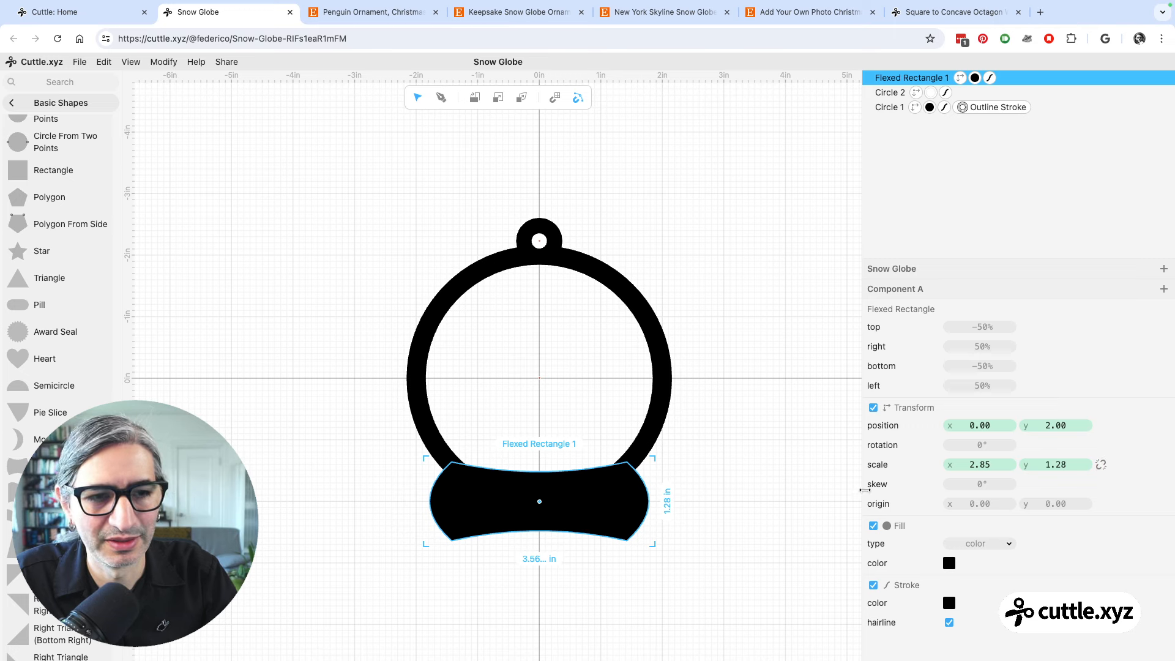
{"action": "left_click_drag", "start_coordinate": [981, 465], "coordinate": [997, 466]}
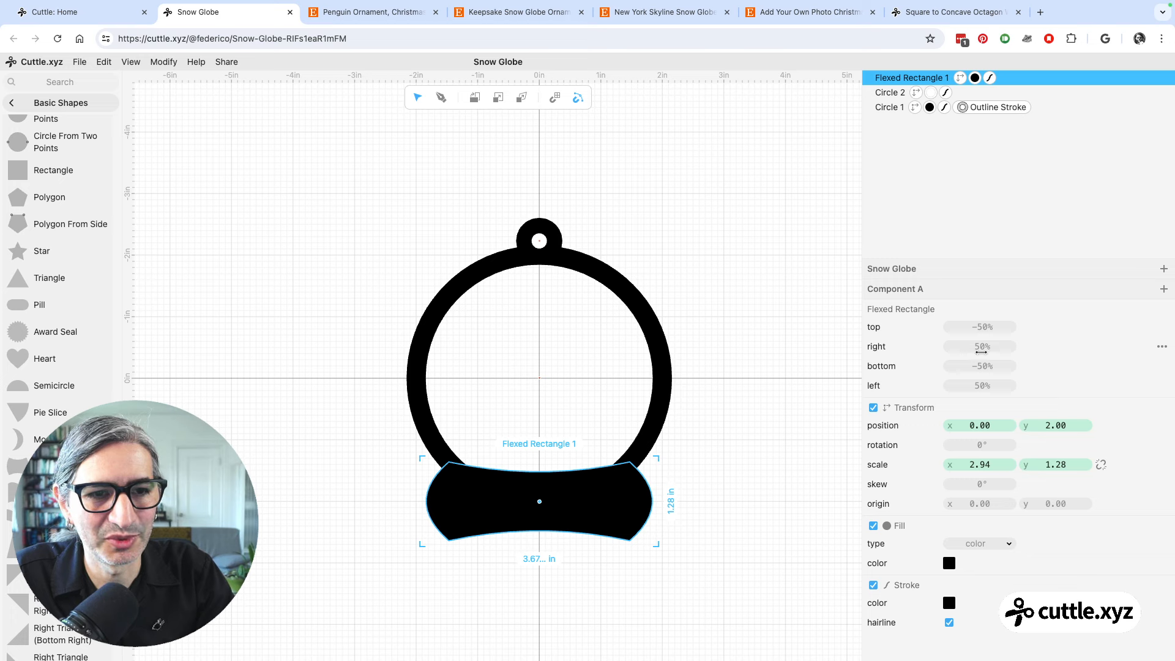
Set the flexed rectangle's bottom flex to 0 so the base's lower edge is straight
{"action": "left_click_drag", "start_coordinate": [985, 368], "coordinate": [1067, 375]}
{"action": "left_click", "coordinate": [988, 368]}
{"action": "type", "text": "0"}
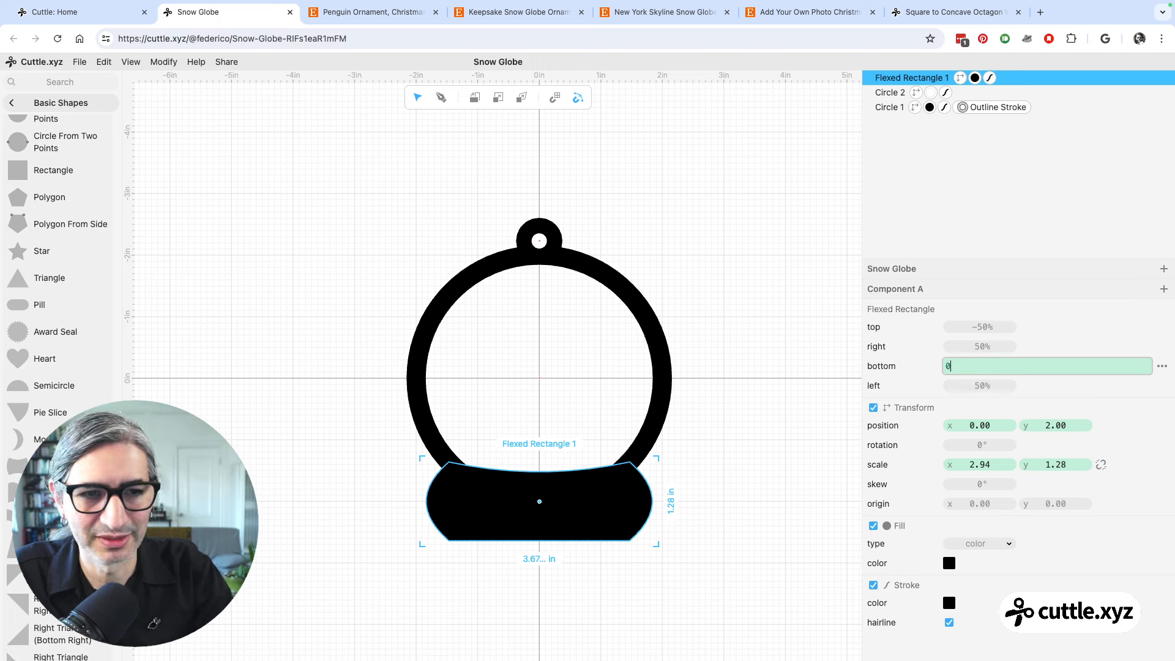
Deepen the inward curve of the flexed rectangle's upper edge by setting its top flex to -77%
{"action": "left_click", "coordinate": [740, 399]}
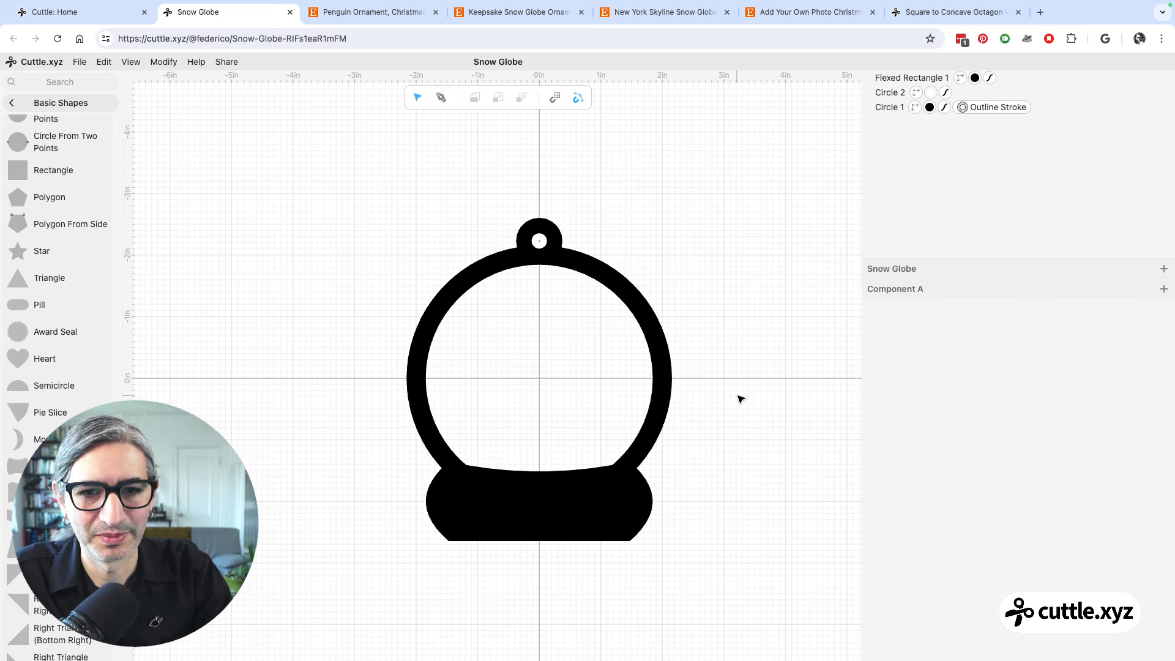
{"action": "left_click", "coordinate": [625, 502]}
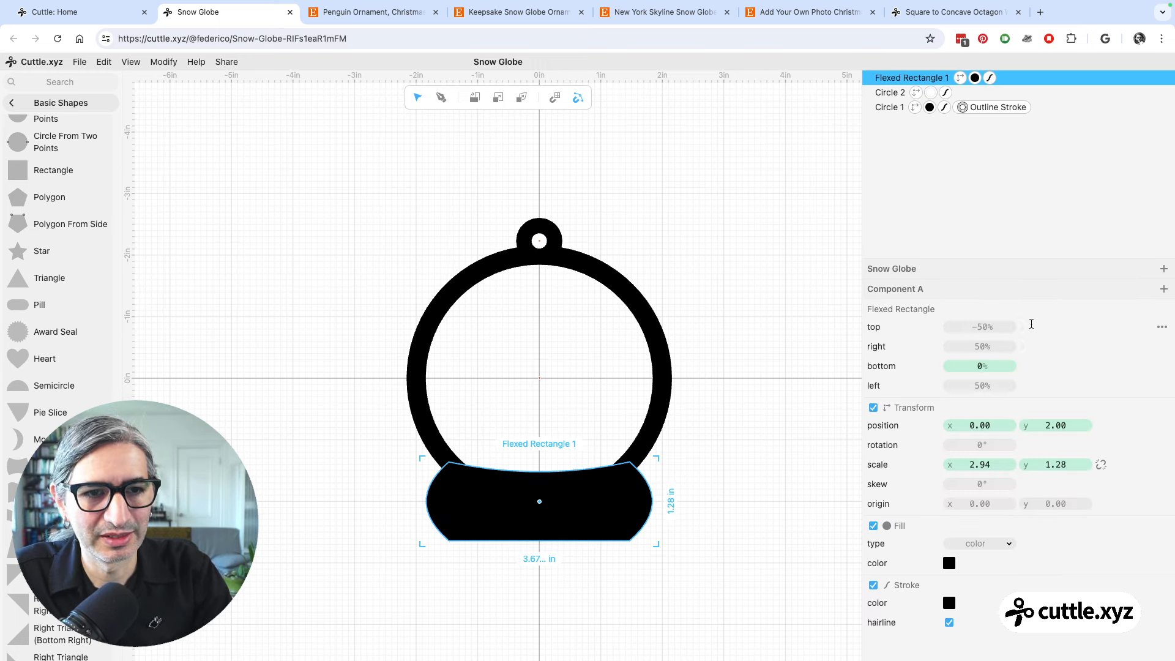
{"action": "left_click_drag", "start_coordinate": [984, 327], "coordinate": [931, 330]}
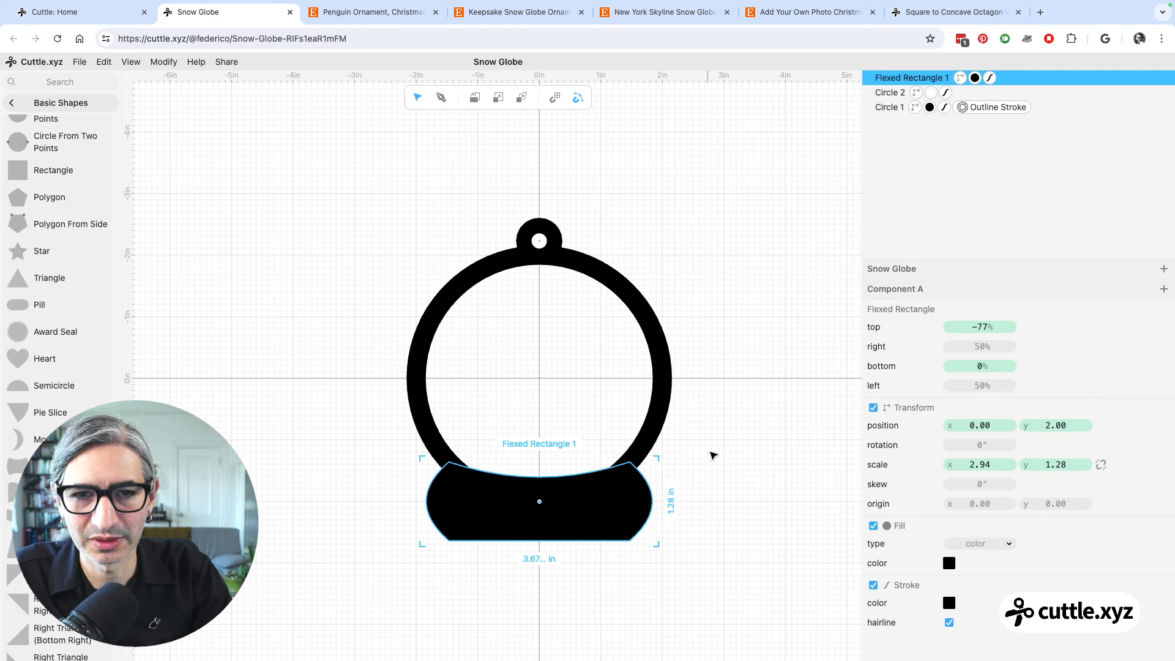
{"action": "left_click", "coordinate": [727, 454]}
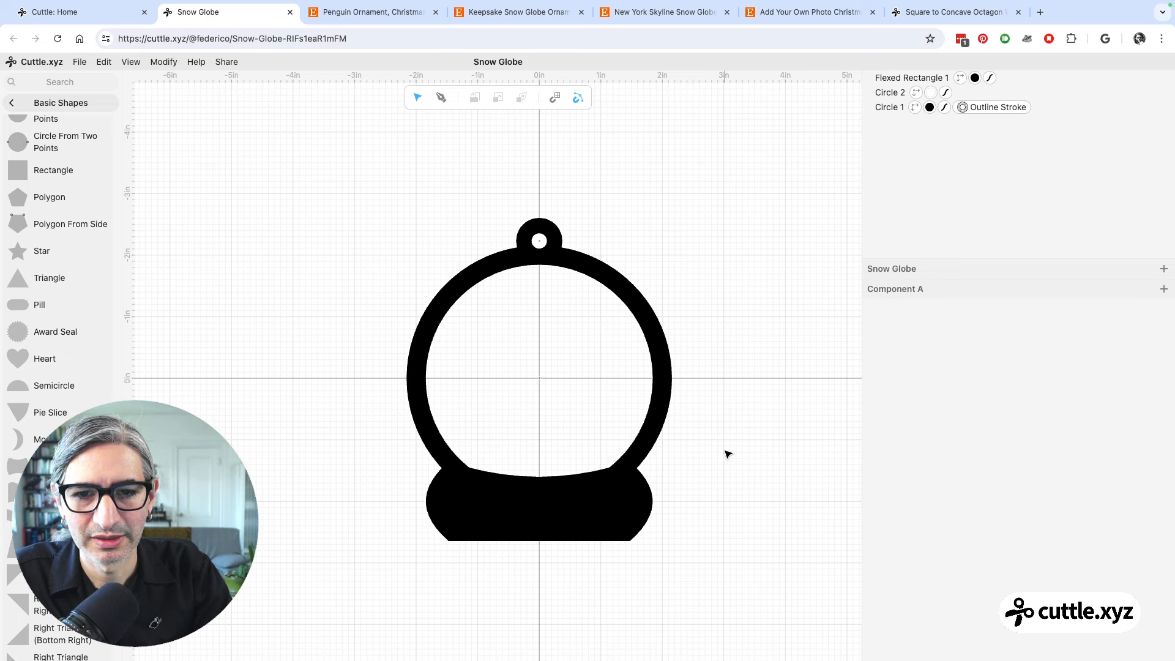
Apply Flatten to the flexed rectangle and both circles together, with strokeResult enabled so the shape becomes outlines only
{"action": "left_click", "coordinate": [27, 109]}
{"action": "left_click", "coordinate": [27, 109]}
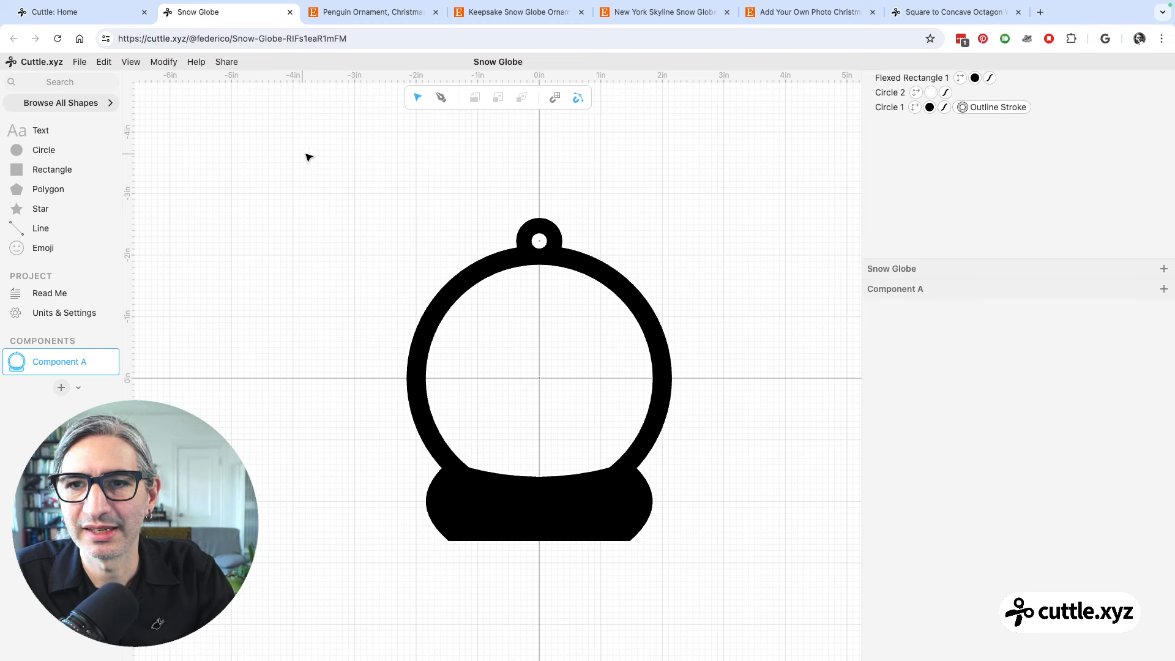
{"action": "left_click_drag", "start_coordinate": [319, 158], "coordinate": [784, 594]}
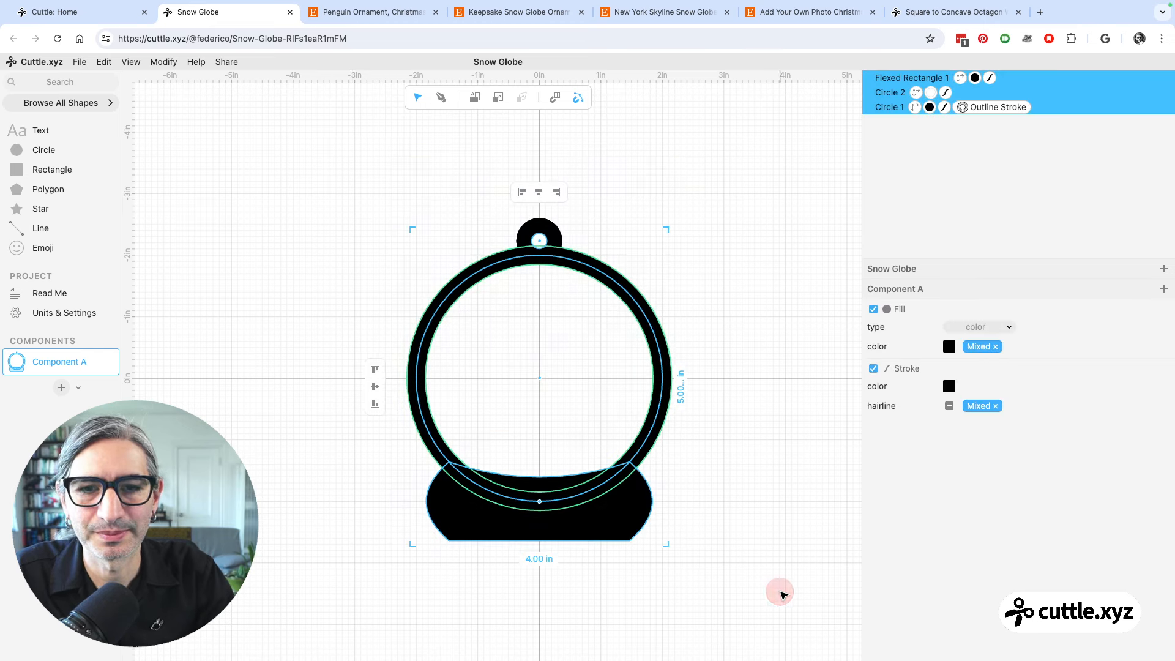
{"action": "left_click", "coordinate": [163, 64]}
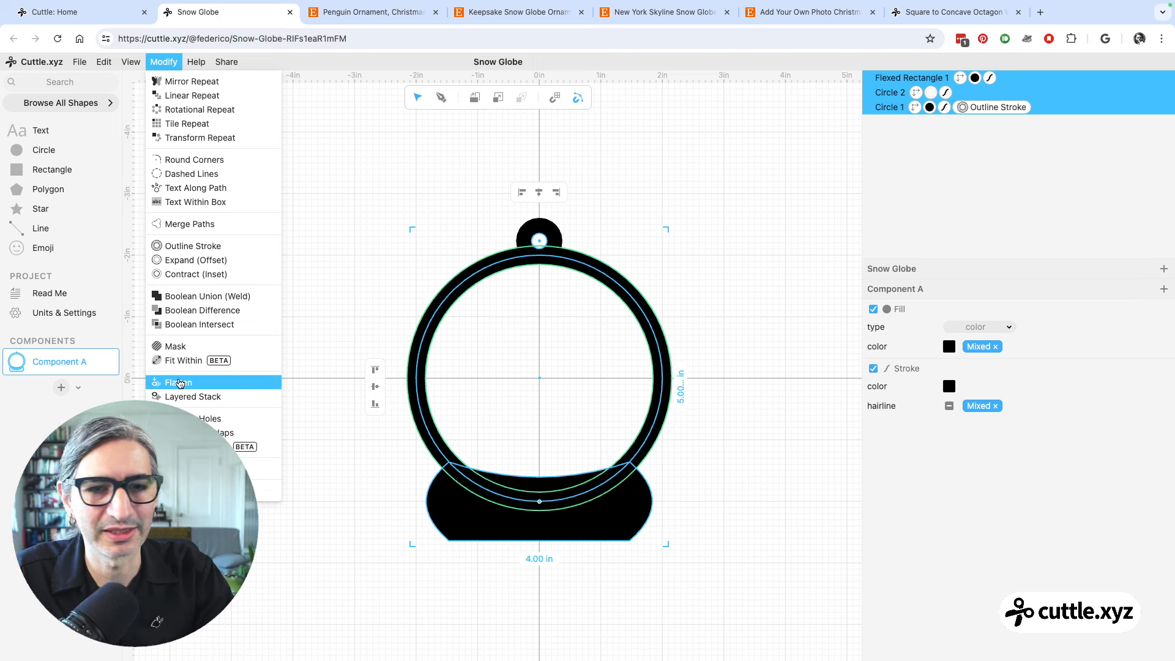
{"action": "left_click", "coordinate": [180, 383]}
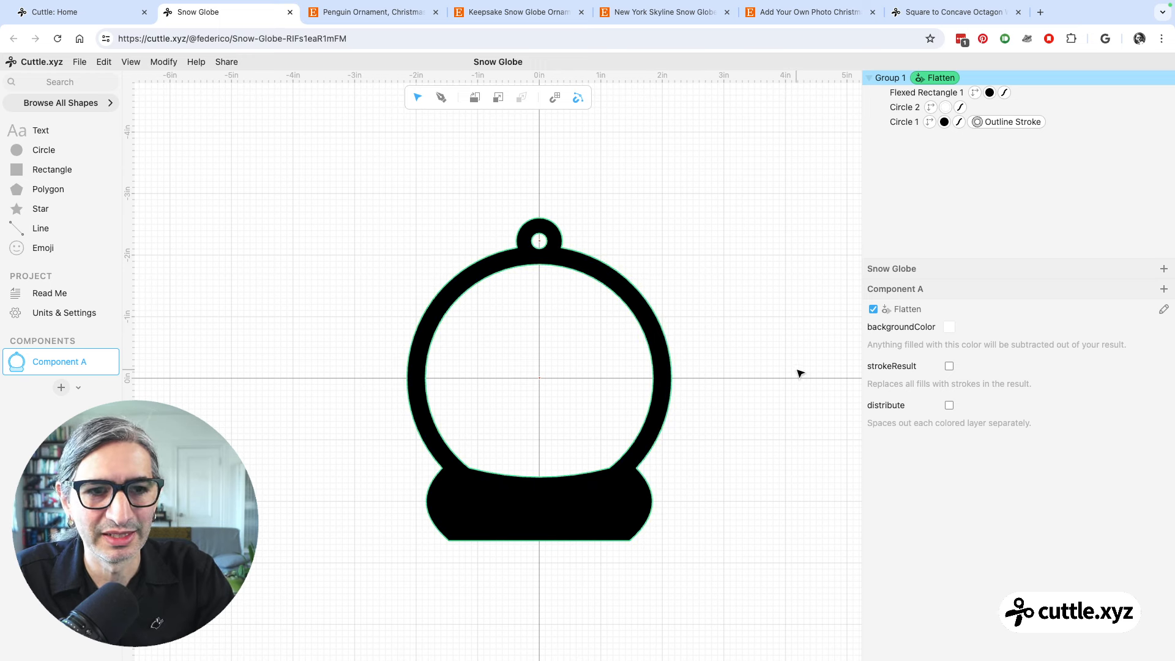
{"action": "left_click", "coordinate": [950, 366]}
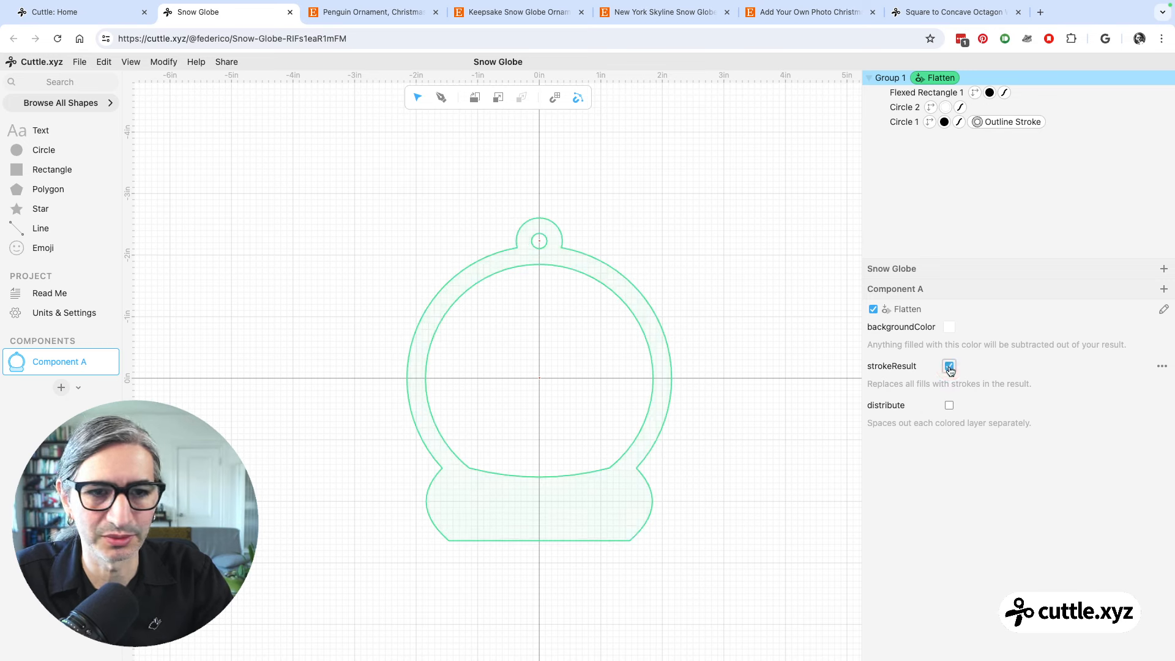
{"action": "scroll", "coordinate": [704, 453], "scroll_direction": "up", "scroll_amount": 5}
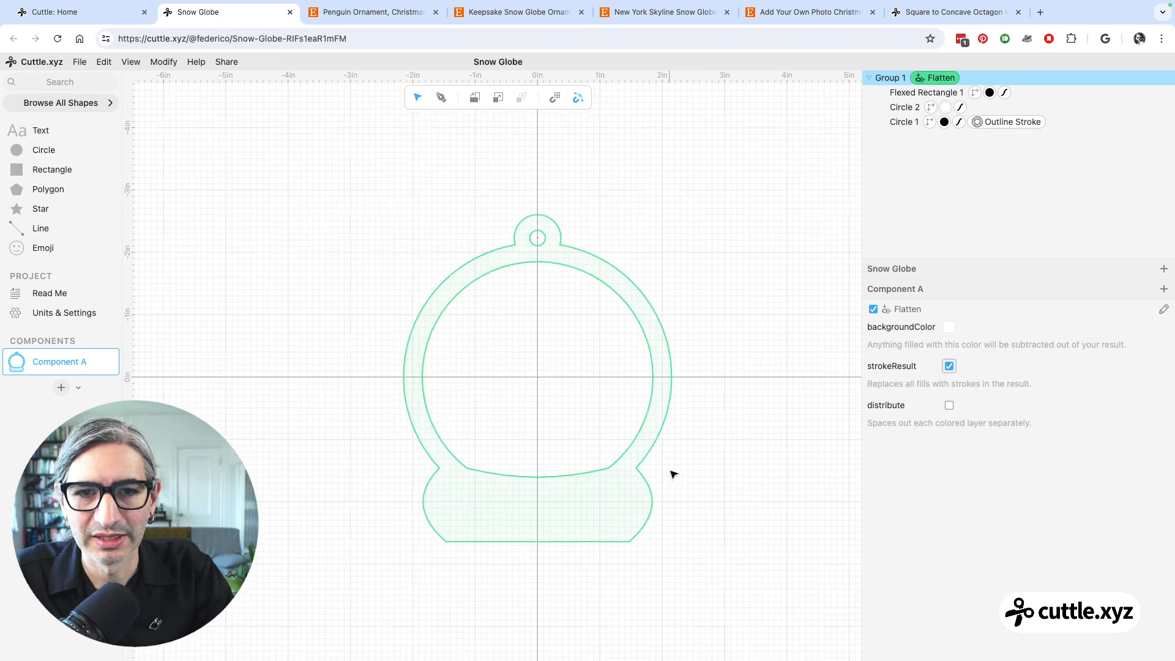
{"action": "left_click", "coordinate": [735, 378]}
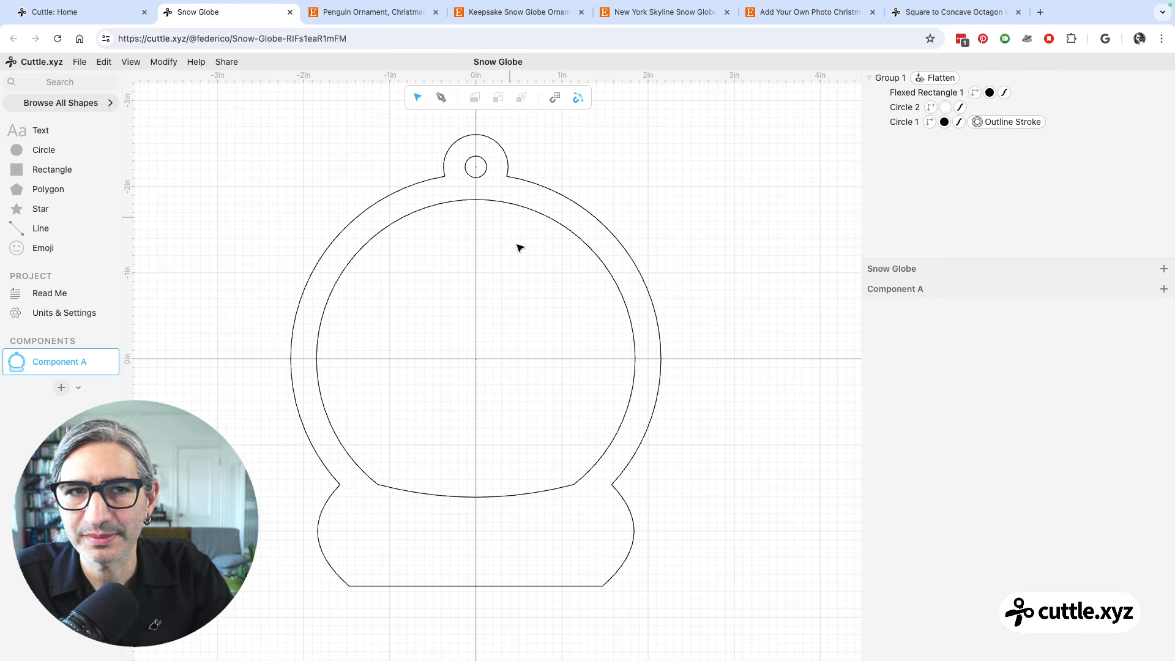
{"action": "scroll", "coordinate": [510, 296], "scroll_direction": "down", "scroll_amount": 1}
{"action": "left_click", "coordinate": [481, 175]}
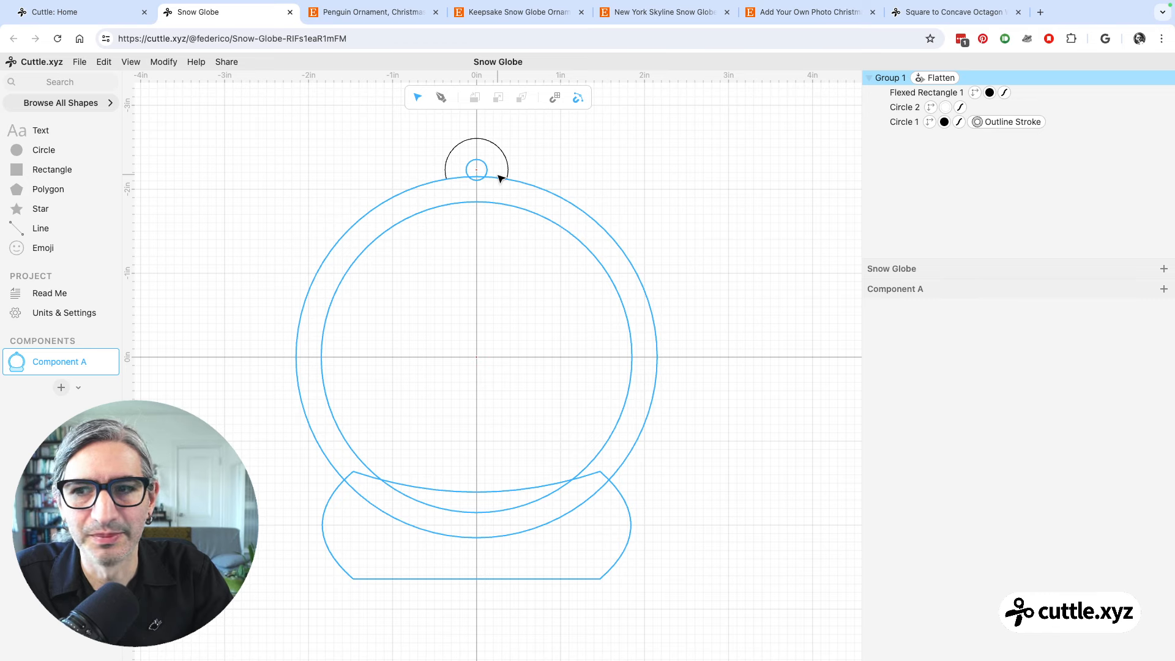
{"action": "left_click", "coordinate": [682, 347]}
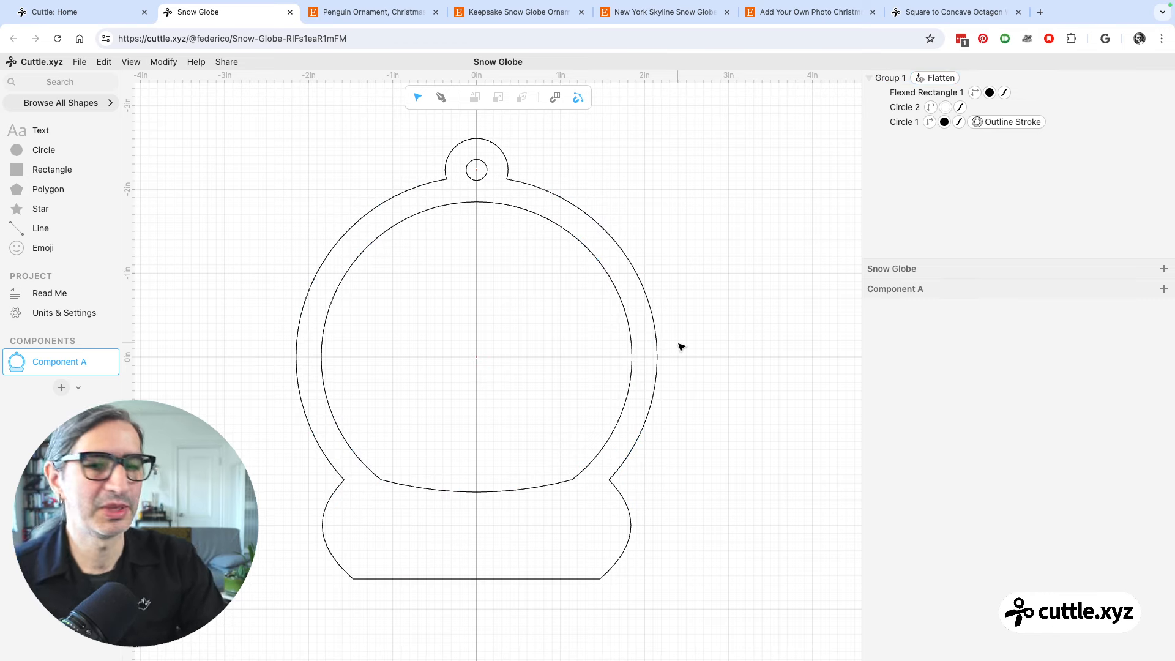
Add a text shape on the globe's base at x 0.00, y about 2.15 and align it to center
{"action": "scroll", "coordinate": [691, 439], "scroll_direction": "down", "scroll_amount": 2}
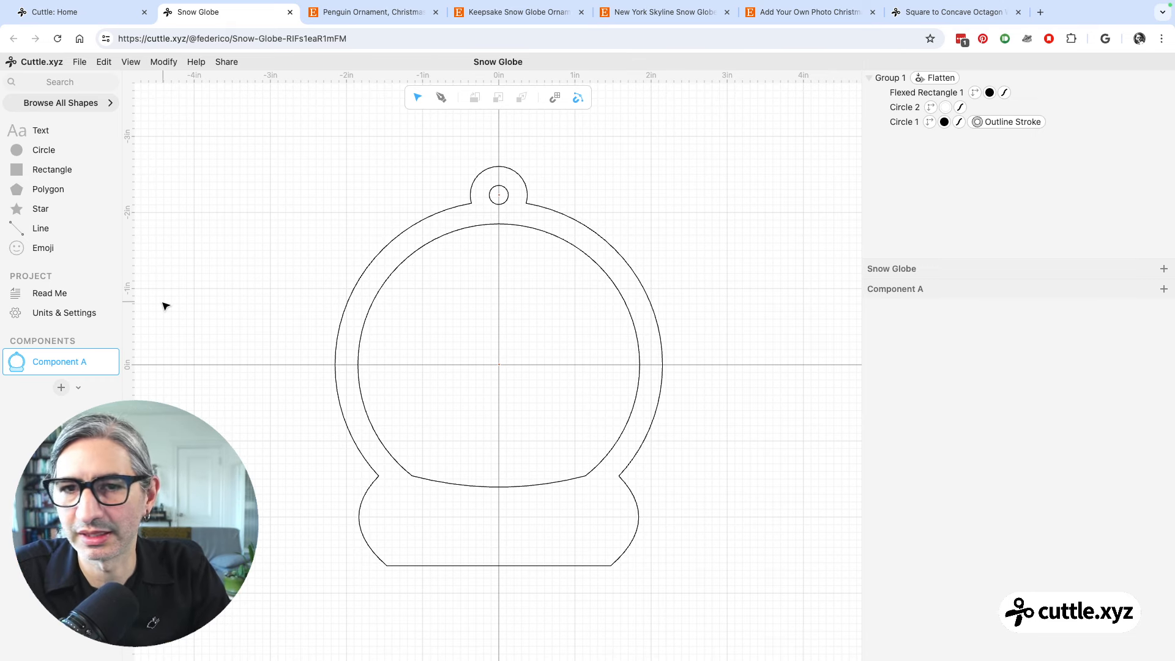
{"action": "scroll", "coordinate": [161, 296], "scroll_direction": "down", "scroll_amount": 1}
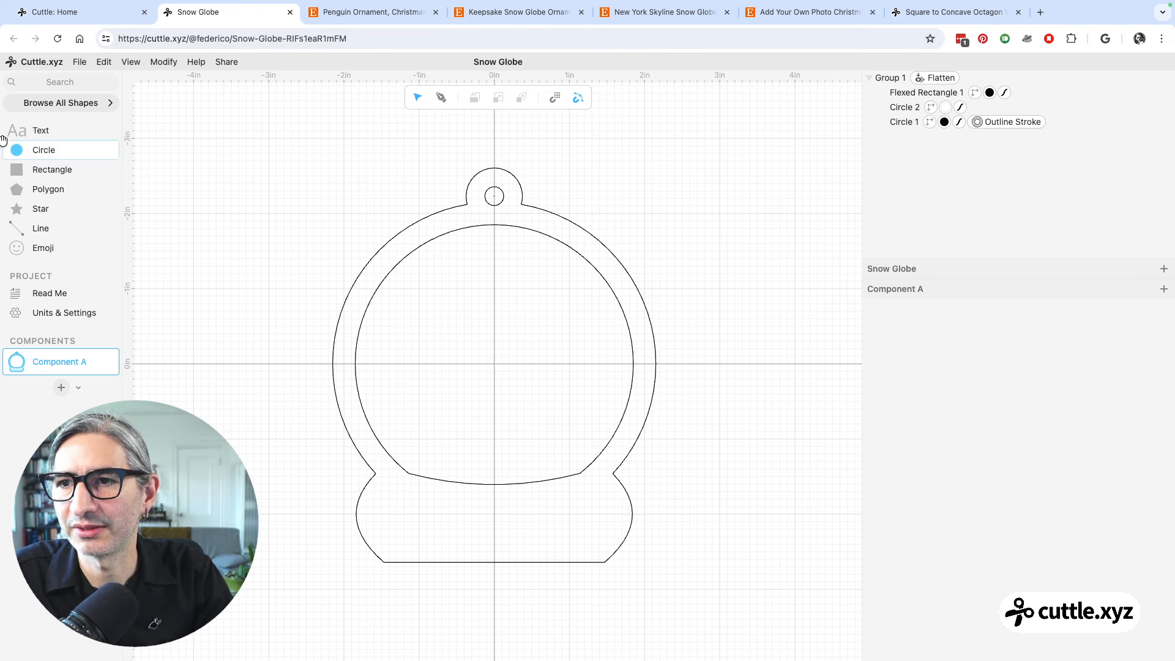
{"action": "left_click_drag", "start_coordinate": [12, 132], "coordinate": [491, 526]}
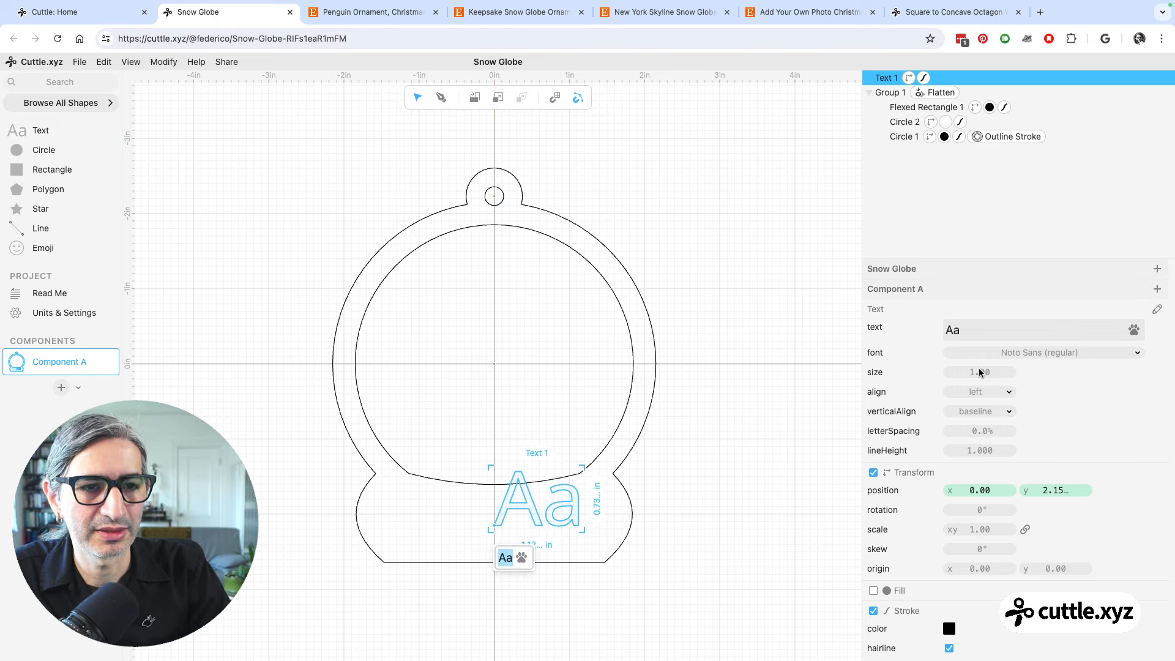
{"action": "left_click", "coordinate": [984, 394]}
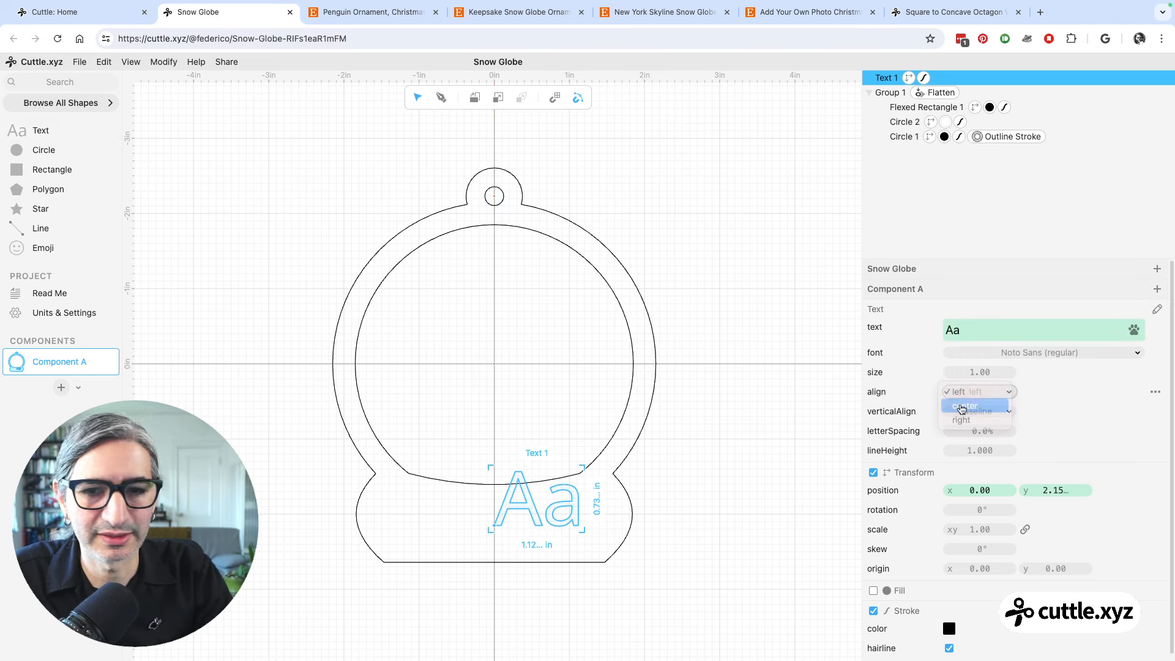
{"action": "left_click", "coordinate": [963, 407]}
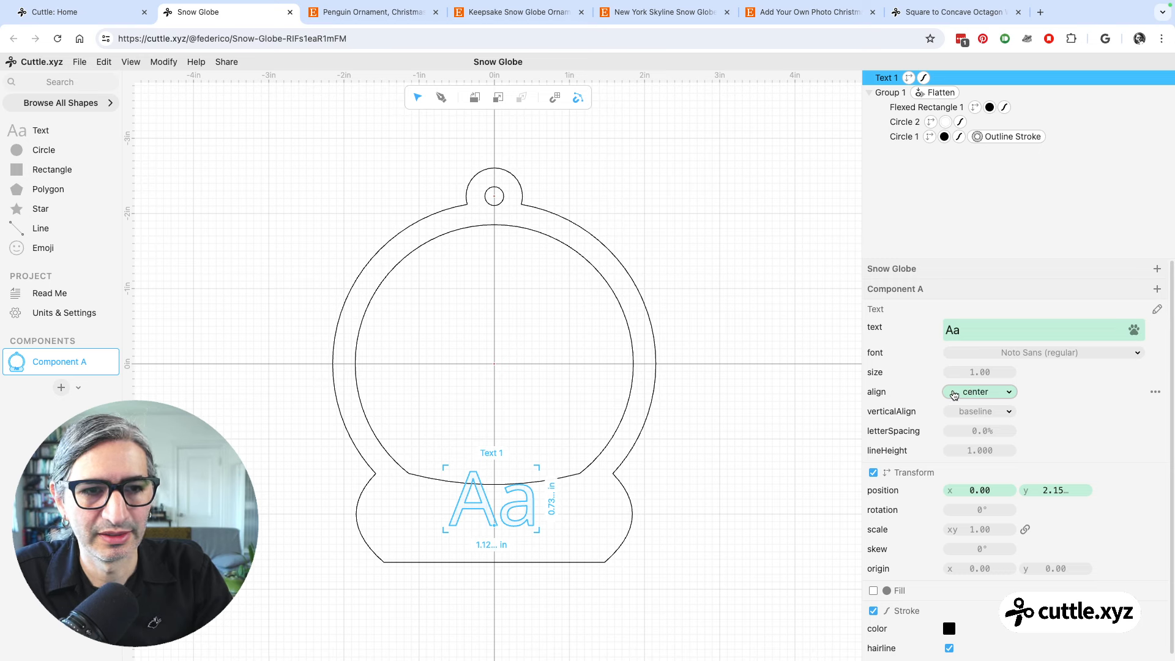
Try out handwriting fonts on the text, from Bold Script through Emily Bonza and Hello Yastina to Hey Sweetie
{"action": "left_click", "coordinate": [1072, 355]}
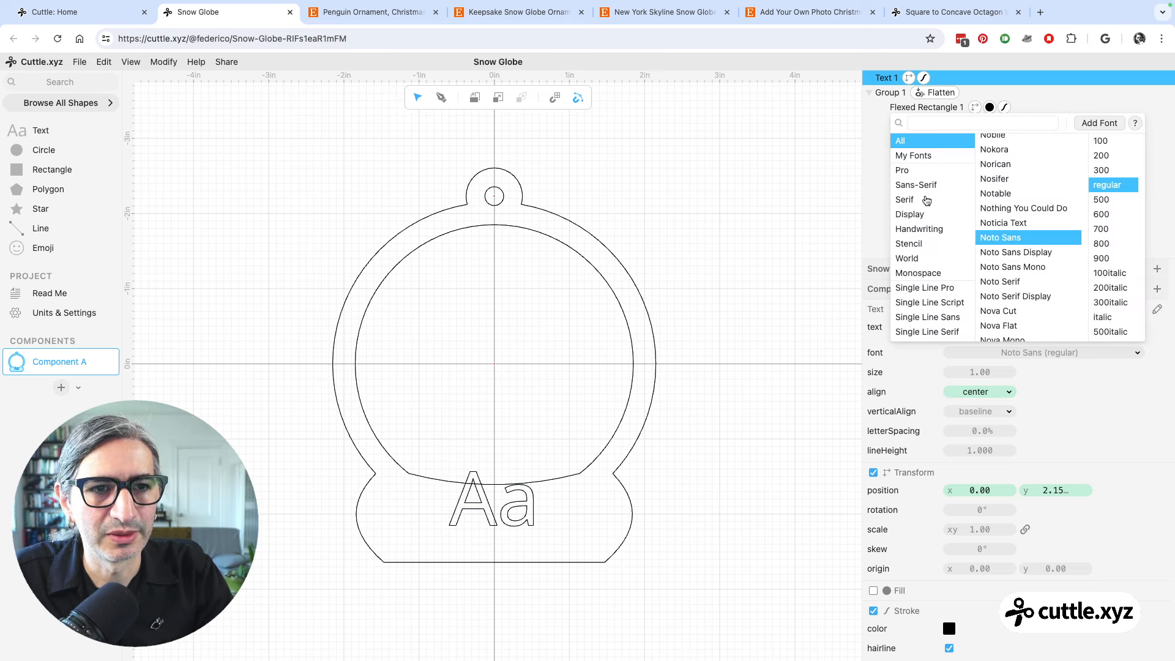
{"action": "left_click", "coordinate": [920, 229]}
{"action": "scroll", "coordinate": [1028, 184], "scroll_direction": "up", "scroll_amount": 5}
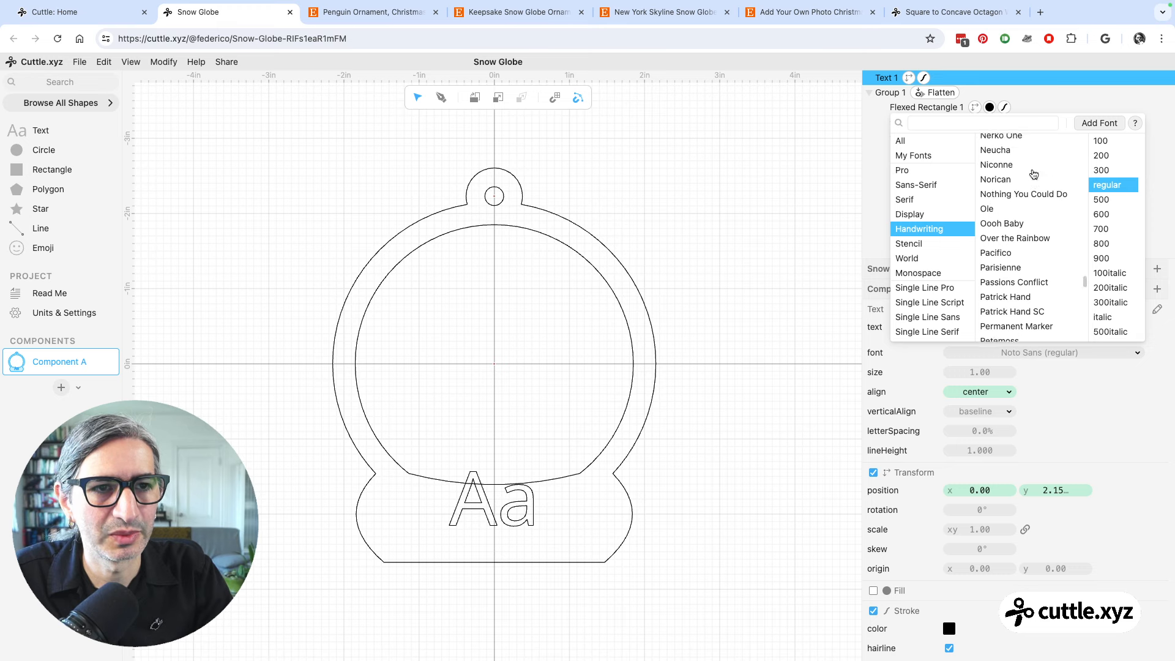
{"action": "scroll", "coordinate": [1032, 184], "scroll_direction": "up", "scroll_amount": 10}
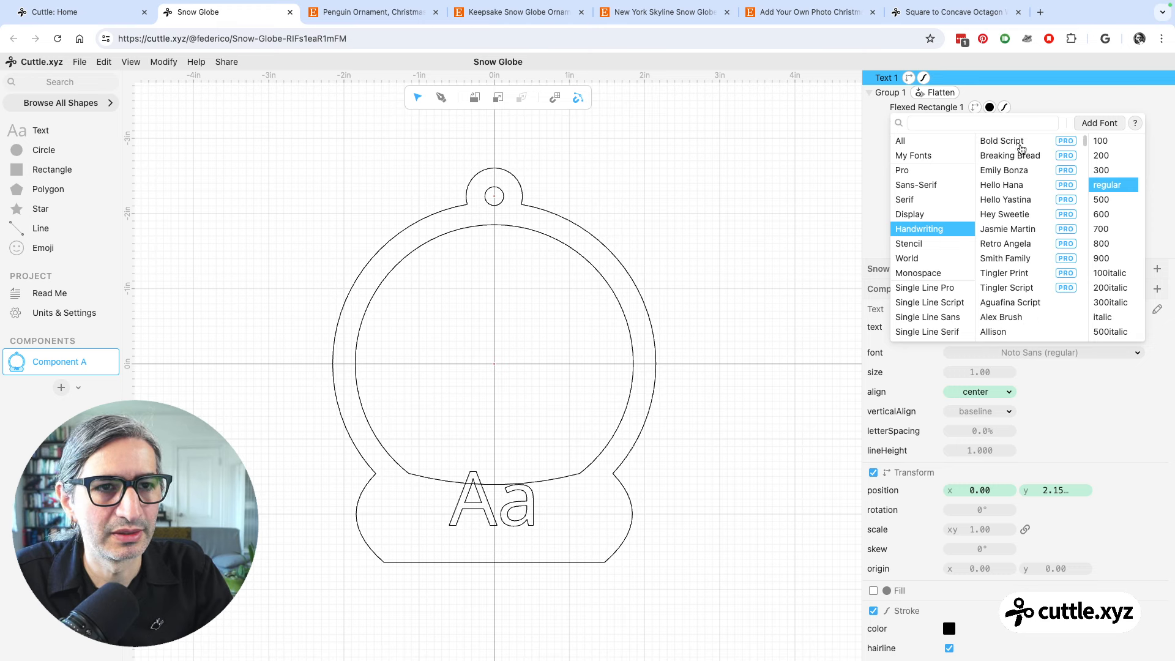
{"action": "left_click", "coordinate": [1020, 145]}
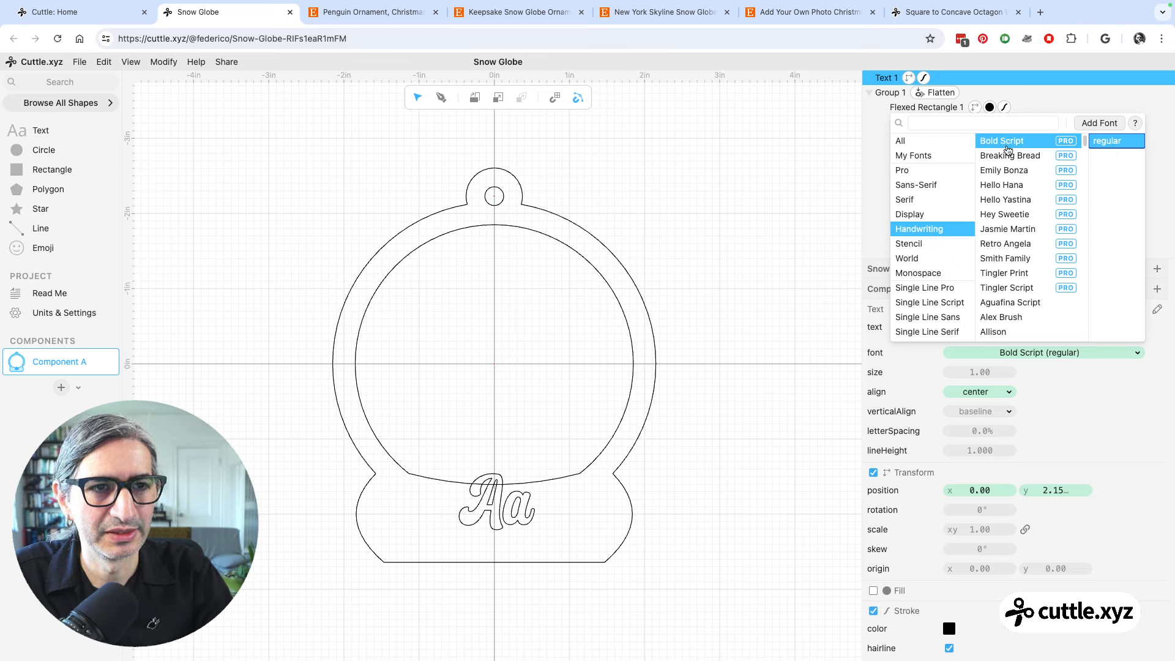
{"action": "left_click", "coordinate": [1009, 158]}
{"action": "left_click", "coordinate": [1013, 172]}
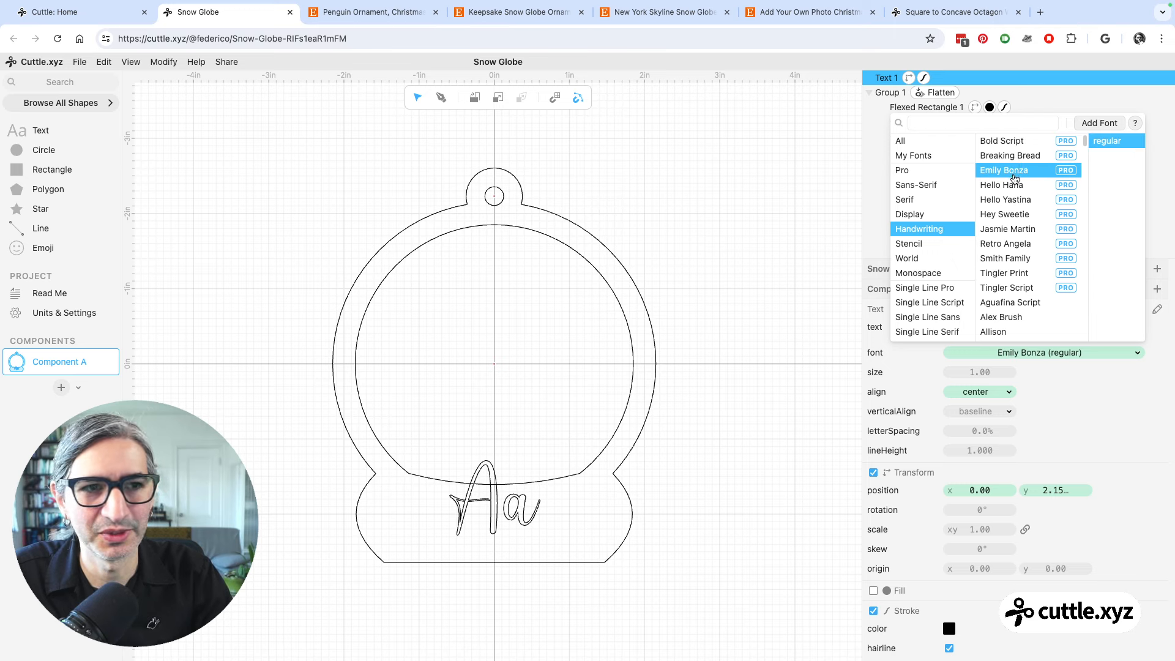
{"action": "left_click", "coordinate": [1014, 186]}
{"action": "left_click", "coordinate": [1016, 201]}
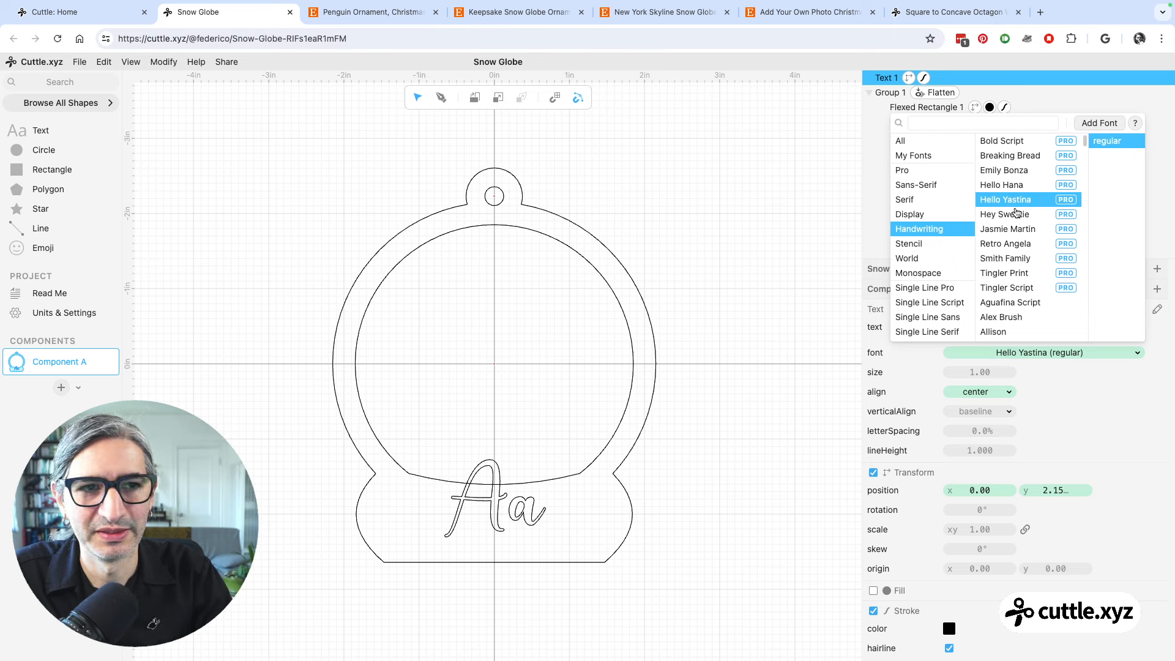
{"action": "left_click", "coordinate": [1016, 213]}
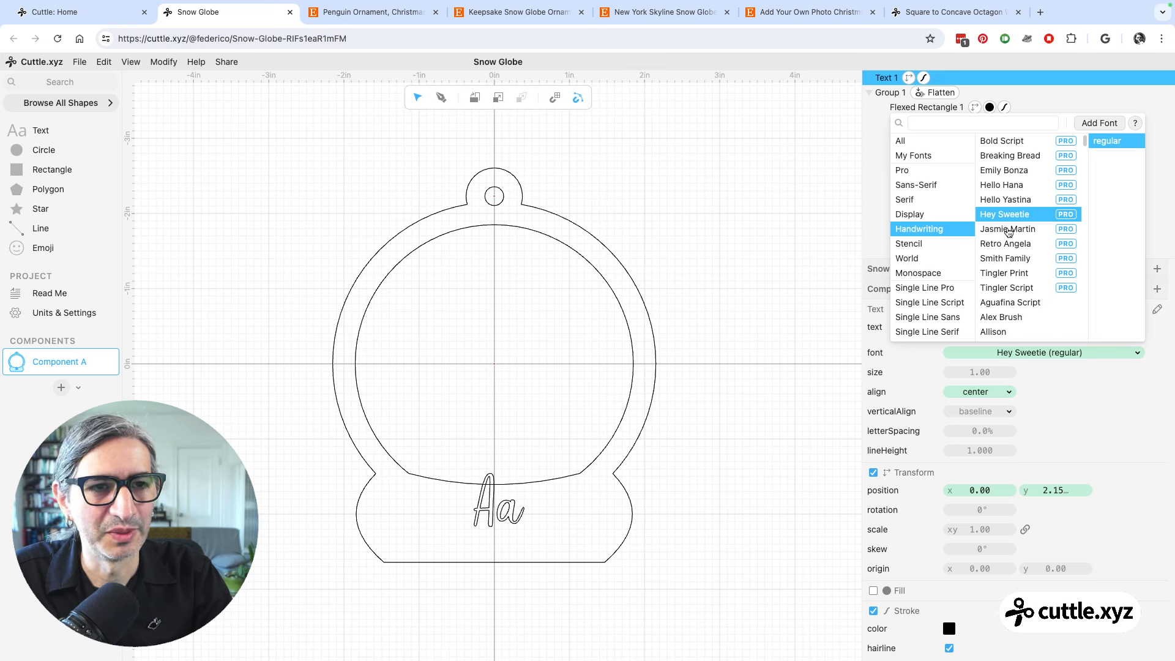
Set the text's font to Hello Hana (regular) from the Pro fonts
{"action": "left_click", "coordinate": [918, 172]}
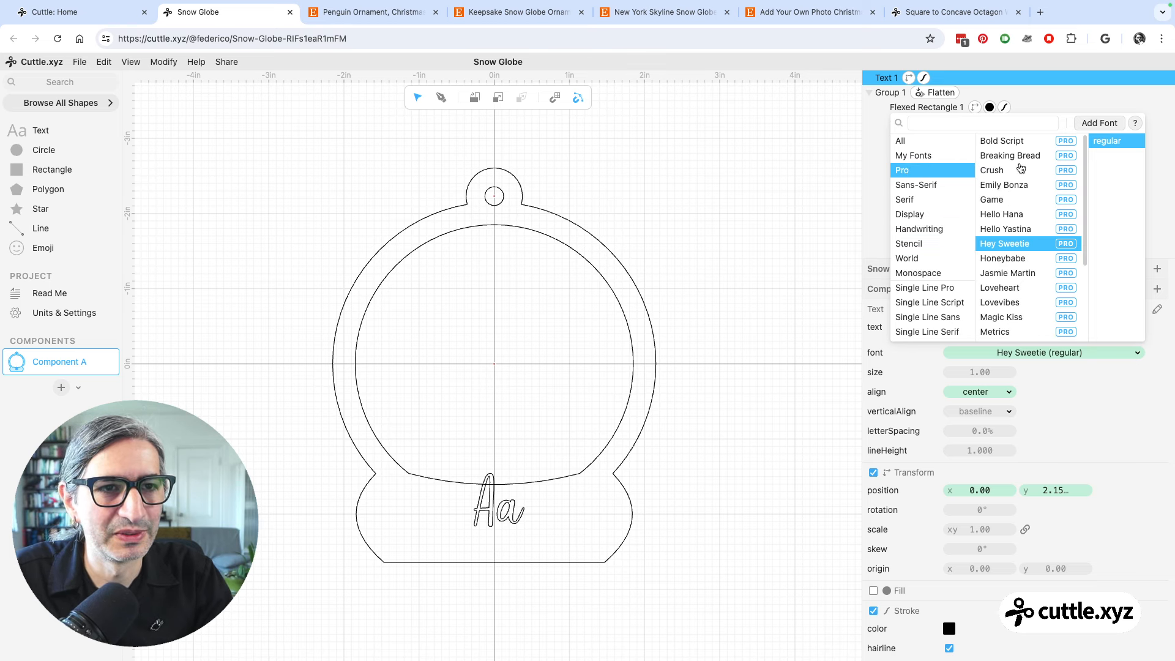
{"action": "left_click", "coordinate": [1016, 186]}
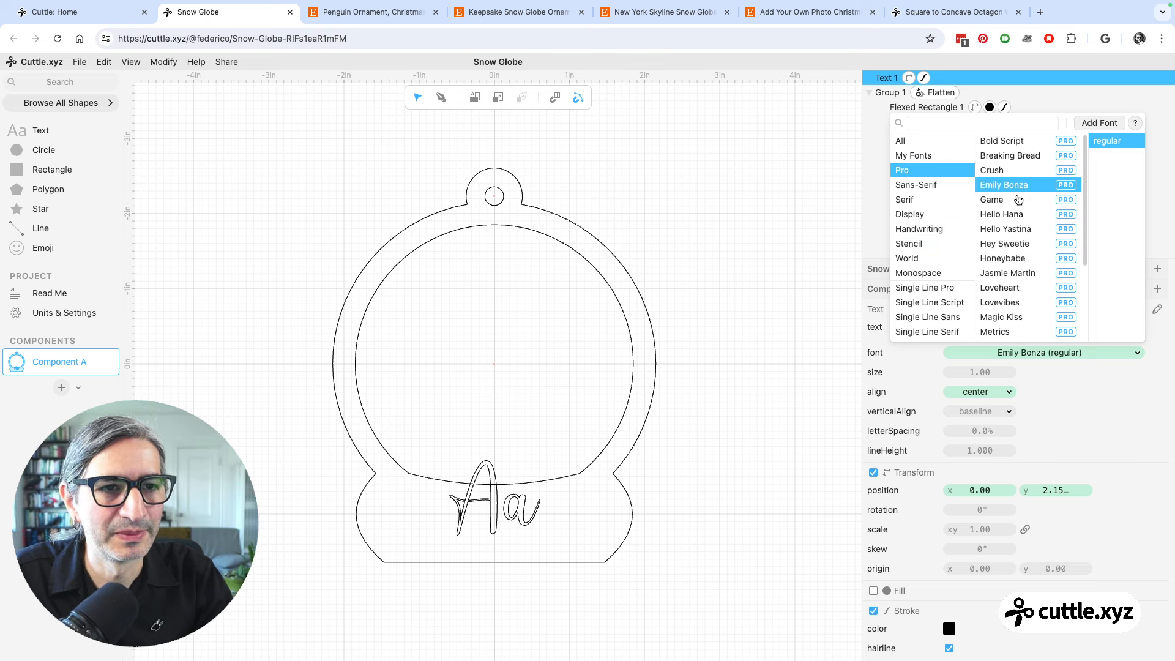
{"action": "left_click", "coordinate": [1018, 215]}
{"action": "left_click", "coordinate": [686, 309]}
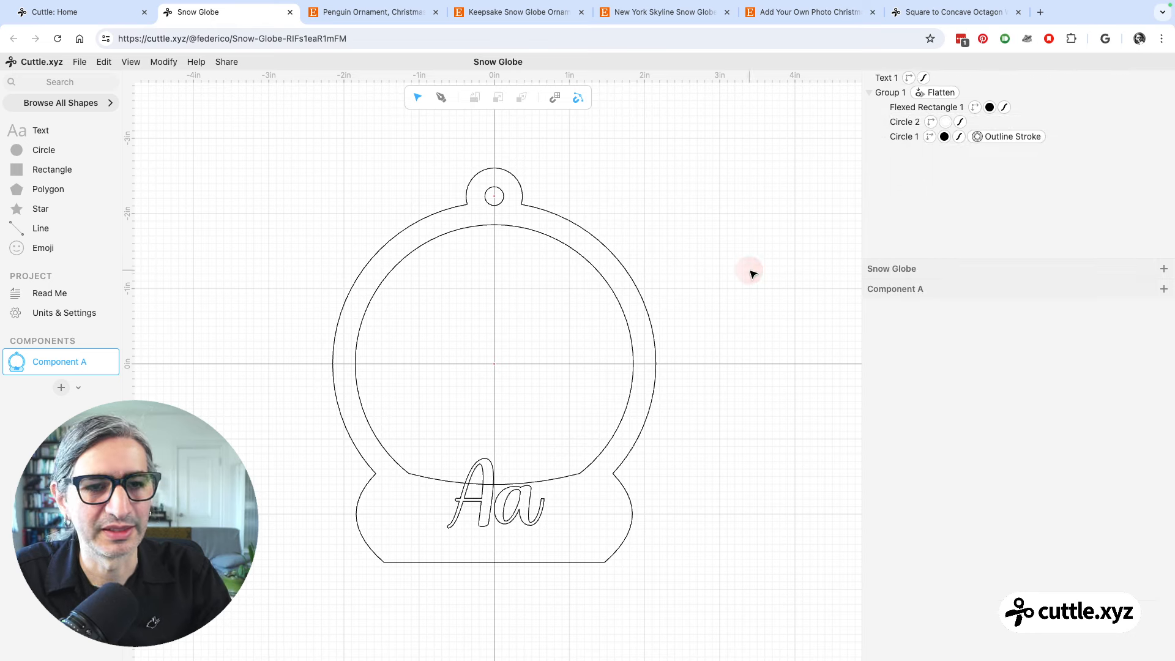
Replace the placeholder text on the base with "Merry Christmas"
{"action": "left_click", "coordinate": [493, 523]}
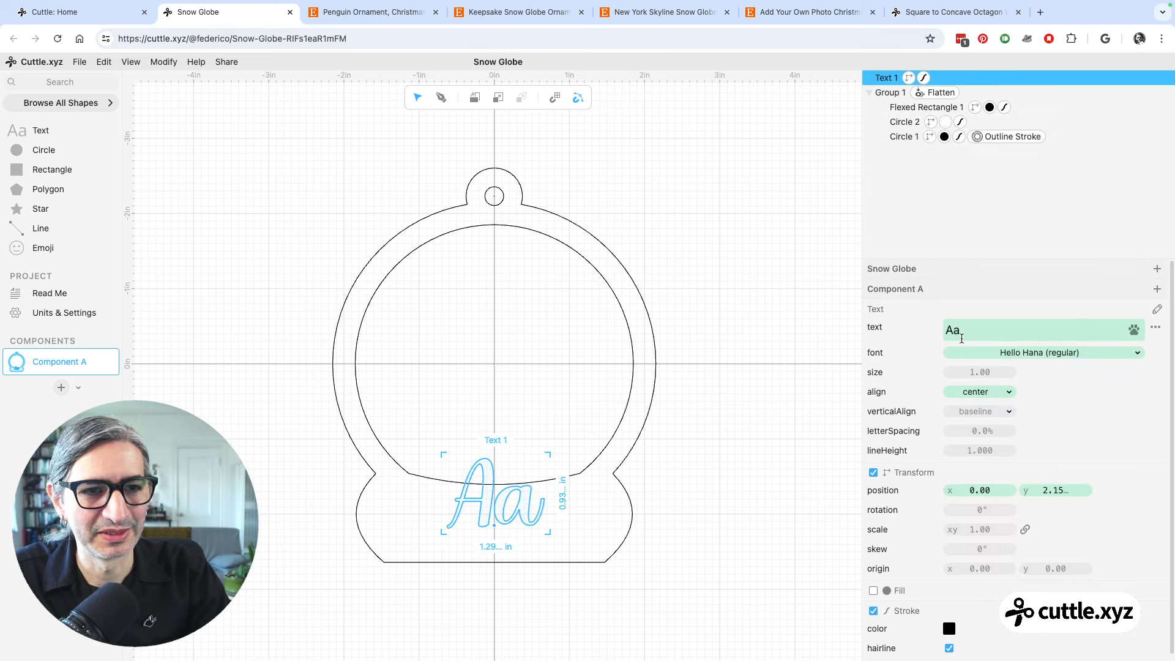
{"action": "left_click", "coordinate": [972, 324]}
{"action": "double_click", "coordinate": [972, 323]}
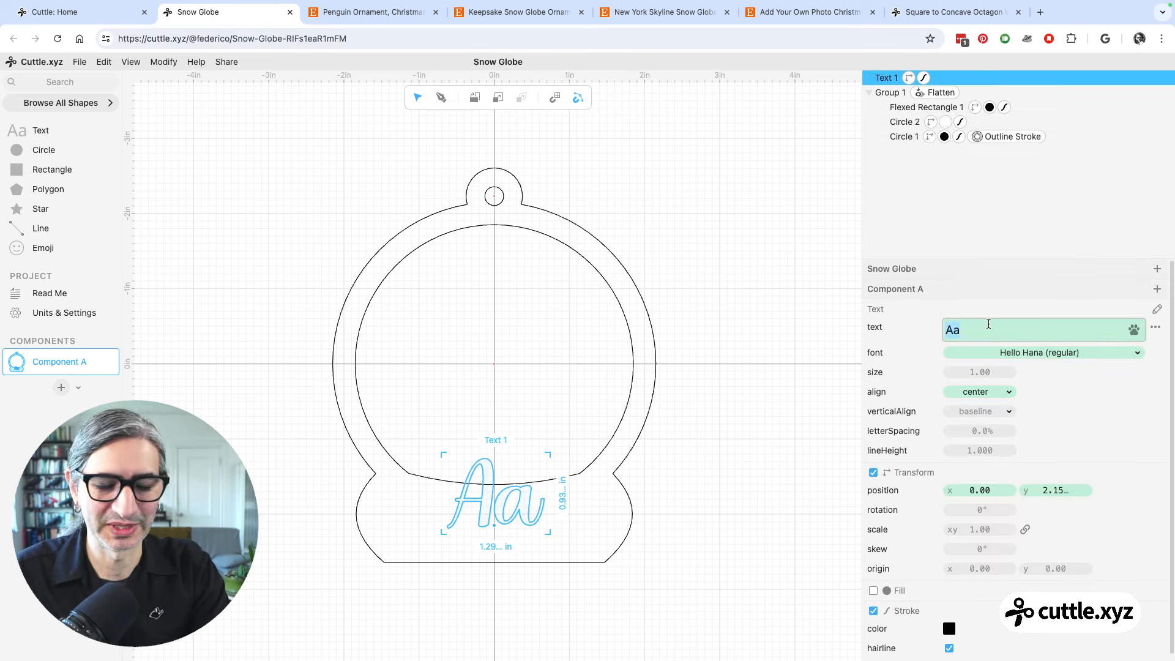
{"action": "type", "text": "Me"}
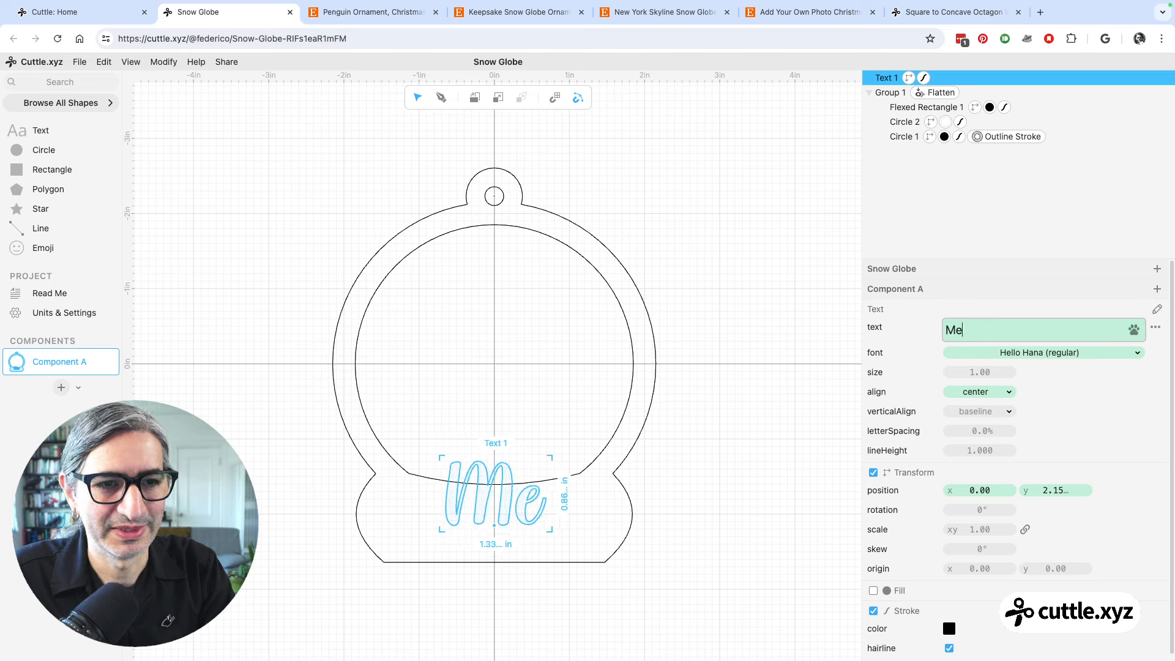
{"action": "type", "text": "rry "}
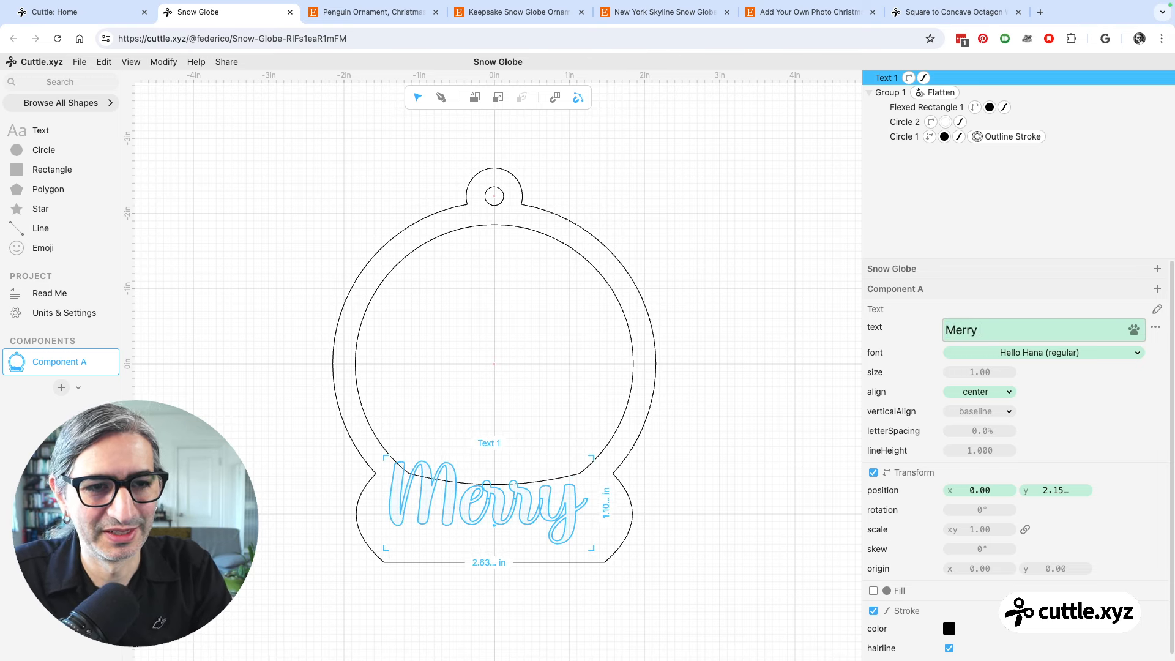
{"action": "type", "text": "Christmas"}
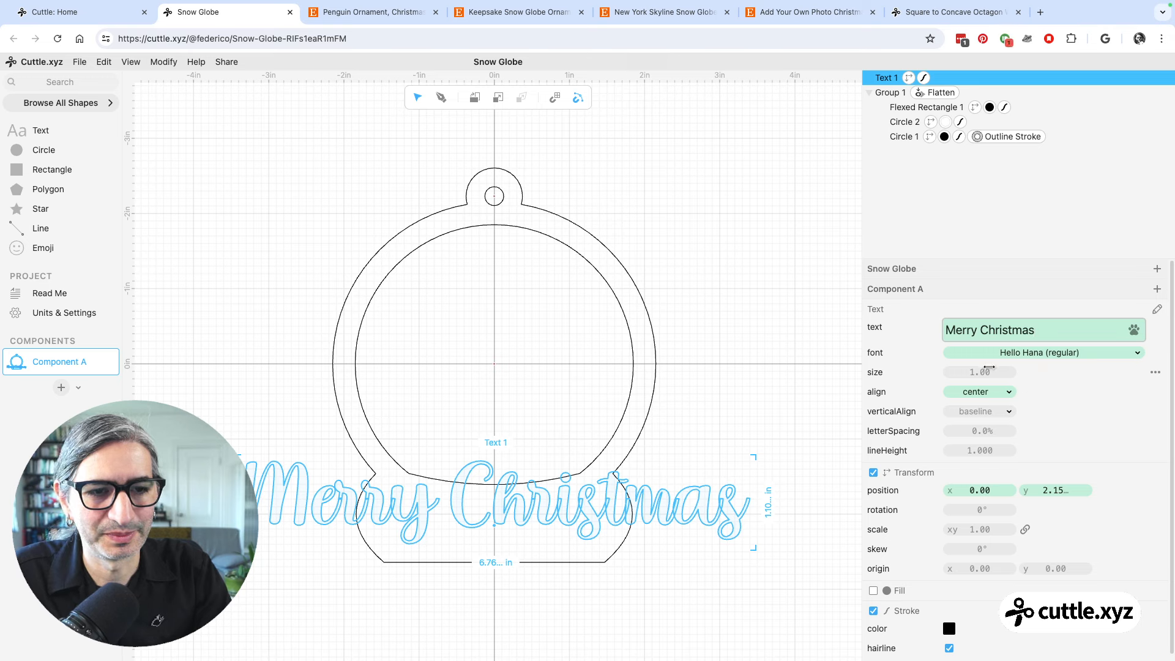
Set the text's size to 0.47 and its vertical alignment to middle
{"action": "left_click_drag", "start_coordinate": [986, 372], "coordinate": [882, 381]}
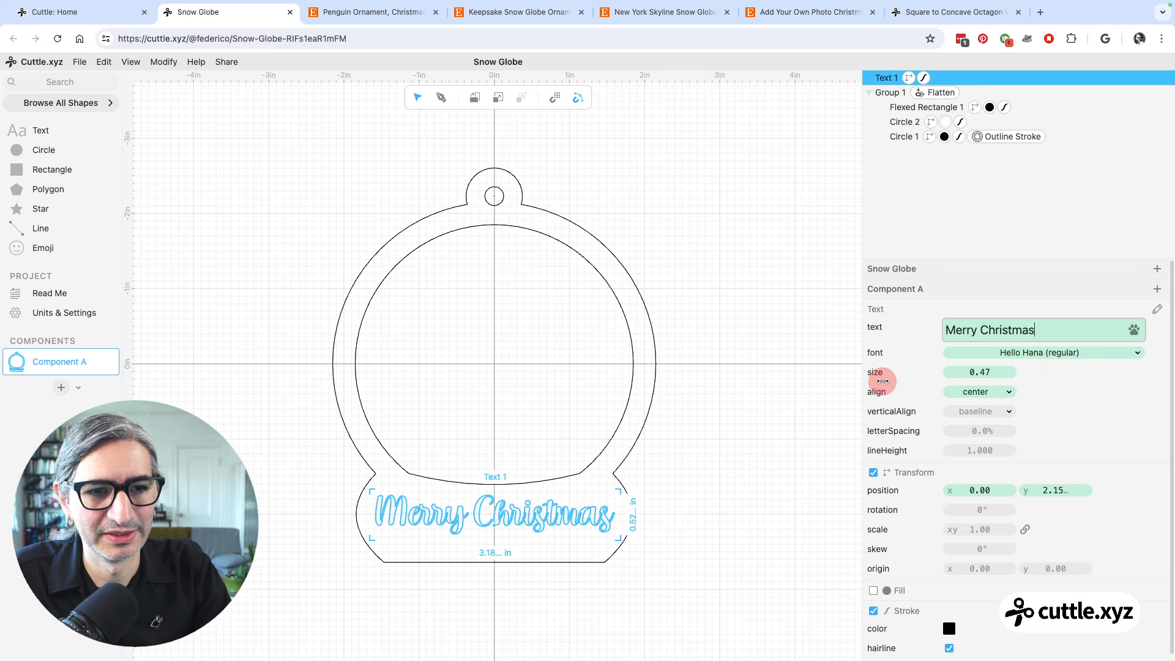
{"action": "left_click", "coordinate": [976, 411]}
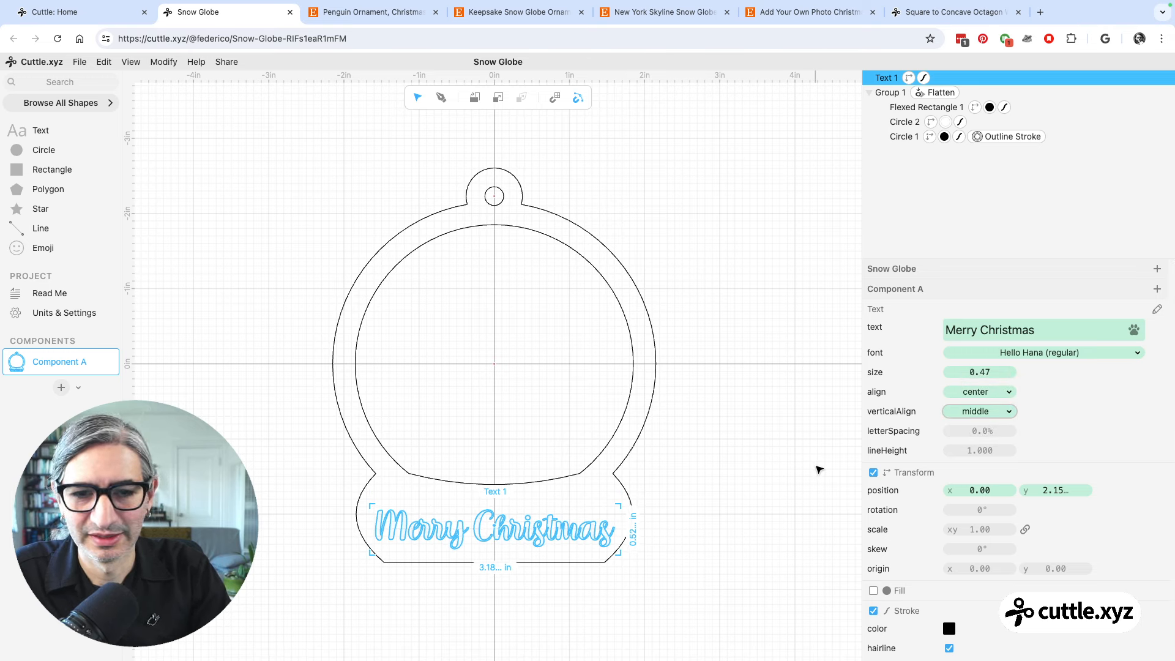
Nudge the "Merry Christmas" text up on the base to a y position of about 1.98
{"action": "key", "text": "Up"}
{"action": "key", "text": "Up"}
{"action": "key", "text": "Escape"}
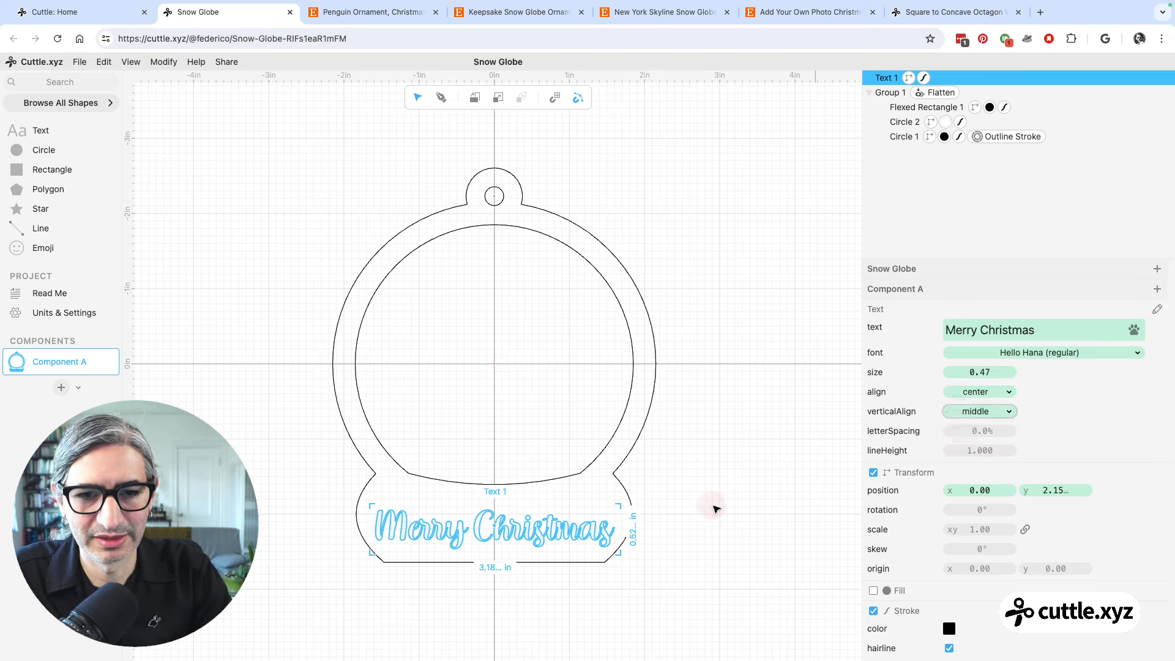
{"action": "left_click", "coordinate": [756, 487]}
{"action": "scroll", "coordinate": [709, 498], "scroll_direction": "up", "scroll_amount": 1}
{"action": "left_click", "coordinate": [538, 528]}
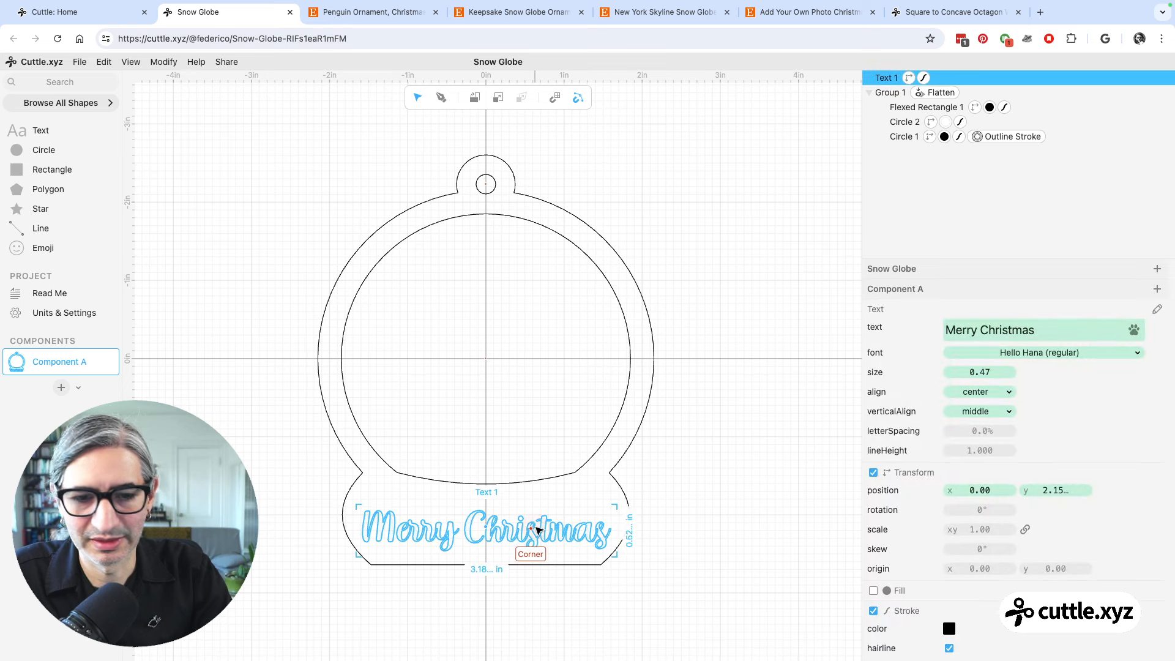
{"action": "key", "text": "Up"}
{"action": "key", "text": "Up"}
{"action": "key", "text": "Up"}
{"action": "key", "text": "Up"}
{"action": "key", "text": "Up"}
{"action": "key", "text": "Up"}
{"action": "key", "text": "Up"}
{"action": "key", "text": "Up"}
{"action": "key", "text": "Up"}
{"action": "key", "text": "Up"}
{"action": "key", "text": "Up"}
{"action": "key", "text": "Up"}
{"action": "key", "text": "Up"}
{"action": "key", "text": "Up"}
{"action": "key", "text": "Up"}
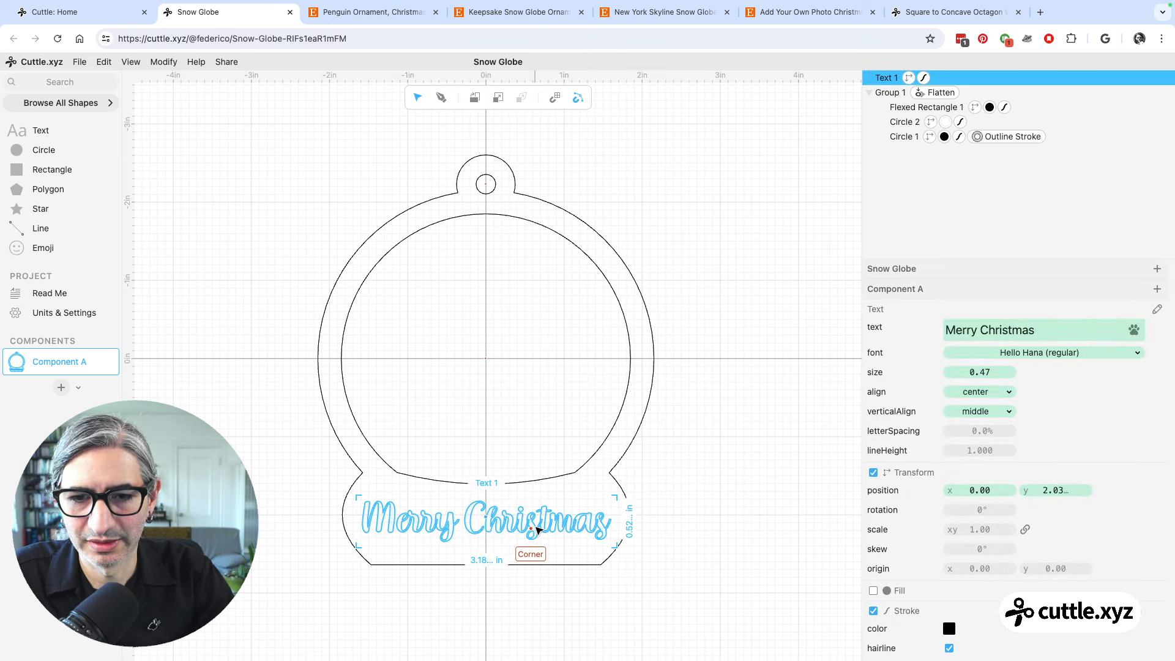
{"action": "key", "text": "Up"}
{"action": "key", "text": "Up"}
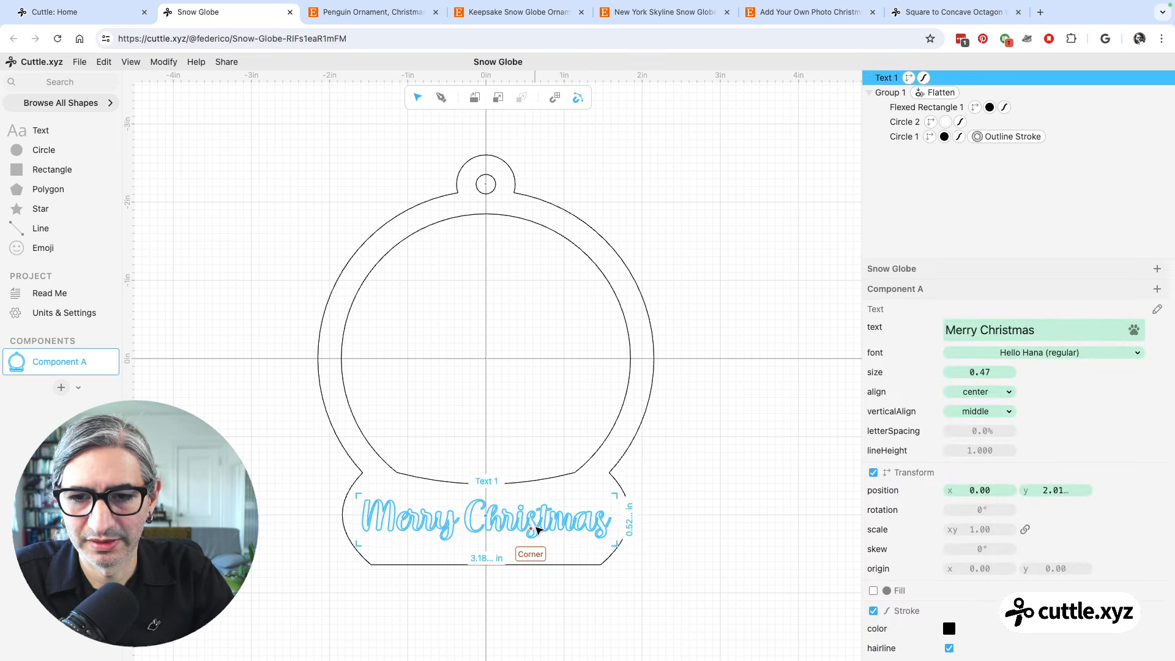
{"action": "left_click", "coordinate": [728, 538]}
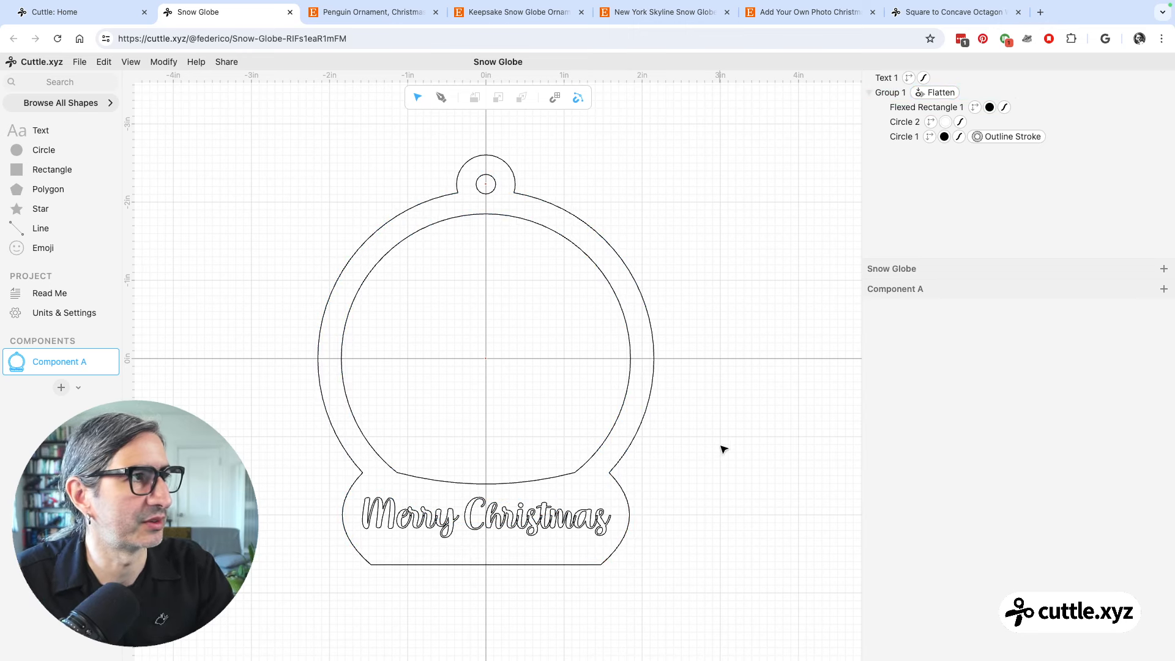
Turn on the fill for the "Merry Christmas" text, keeping its stroke
{"action": "left_click", "coordinate": [547, 528]}
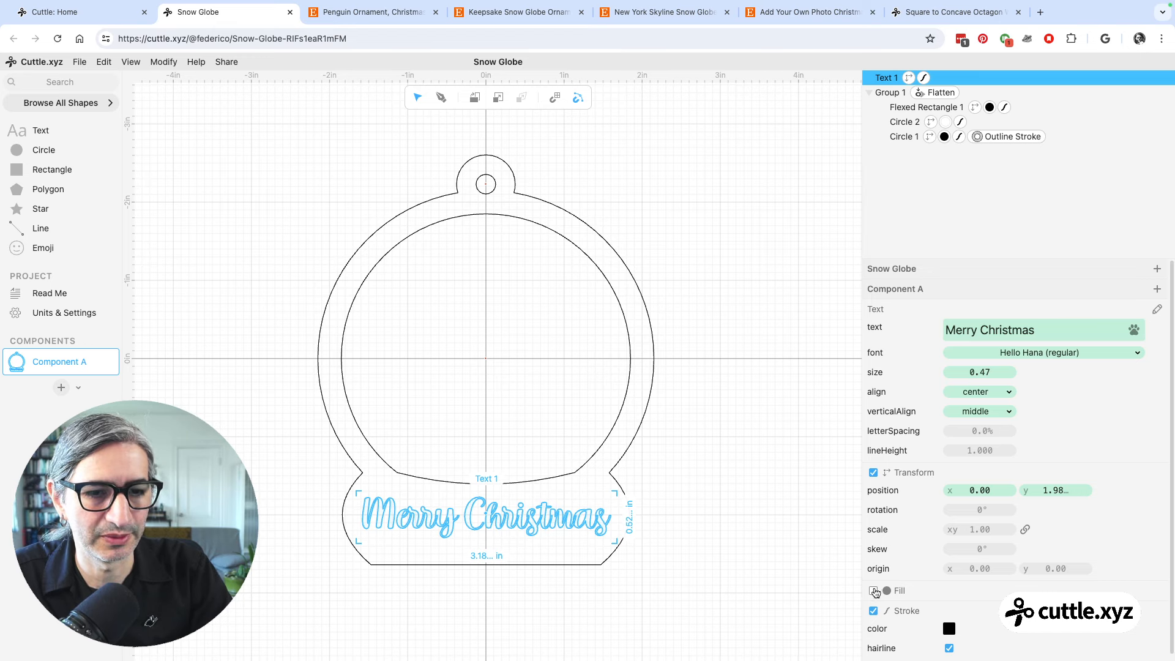
{"action": "left_click", "coordinate": [874, 591]}
{"action": "left_click", "coordinate": [780, 555]}
{"action": "scroll", "coordinate": [710, 418], "scroll_direction": "up", "scroll_amount": 2}
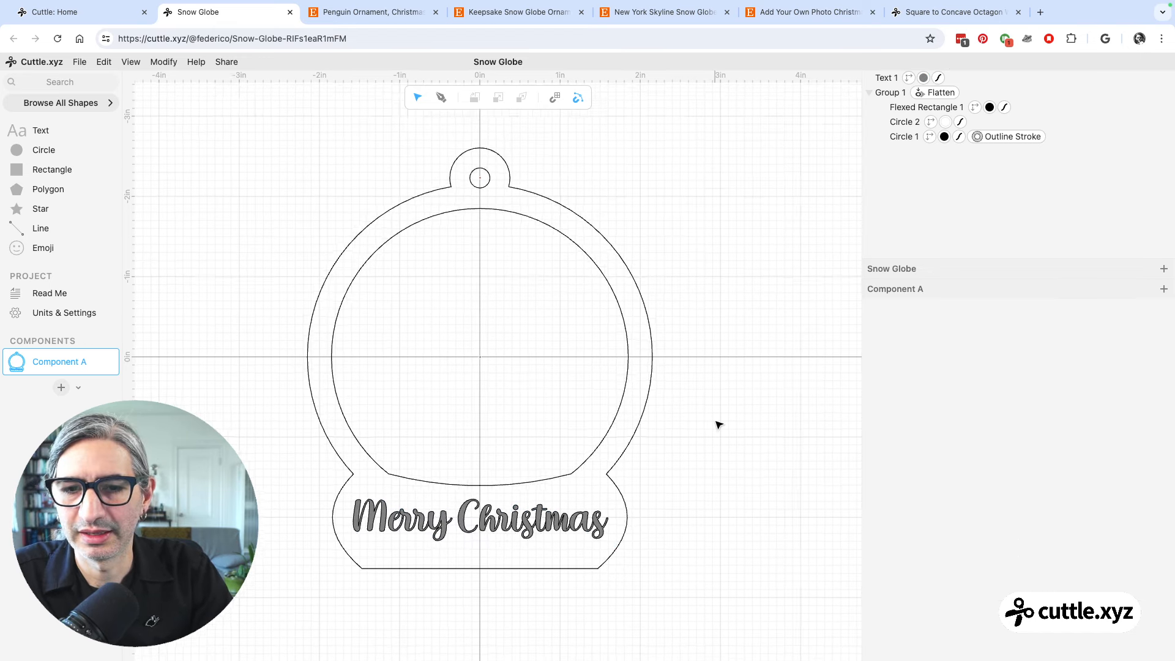
Nudge the filled "Merry Christmas" text slightly down to centre it visually in the base
{"action": "left_click", "coordinate": [494, 527]}
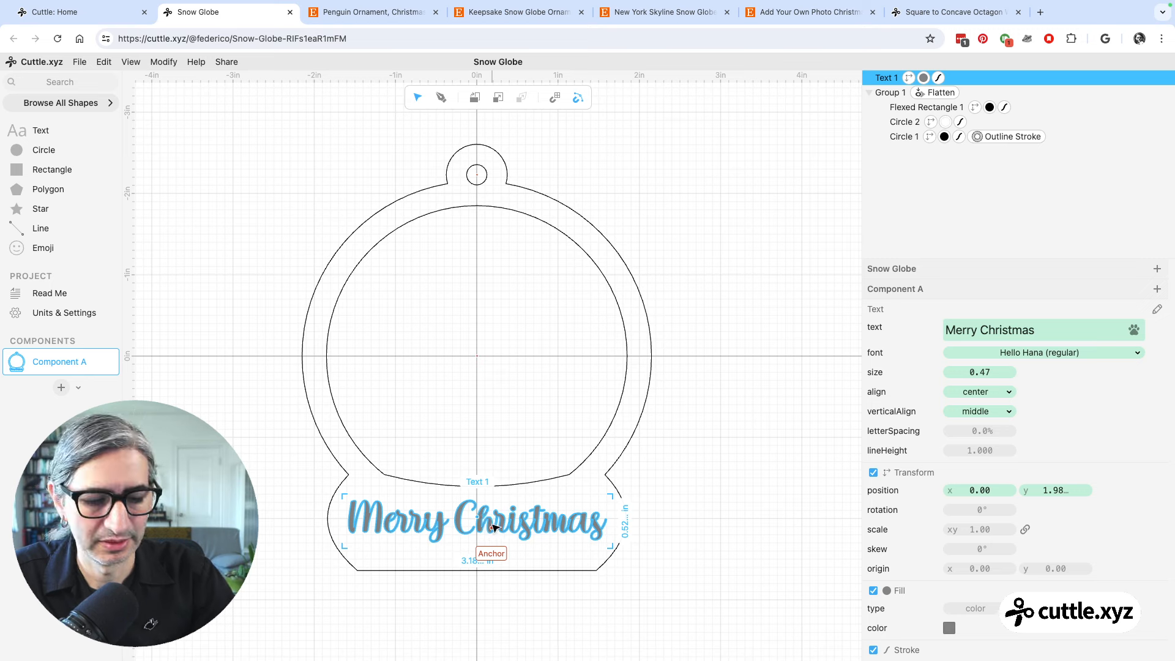
{"action": "key", "text": "Down"}
{"action": "key", "text": "Down"}
{"action": "key", "text": "Down"}
{"action": "key", "text": "Down"}
{"action": "key", "text": "Down"}
{"action": "left_click", "coordinate": [688, 492]}
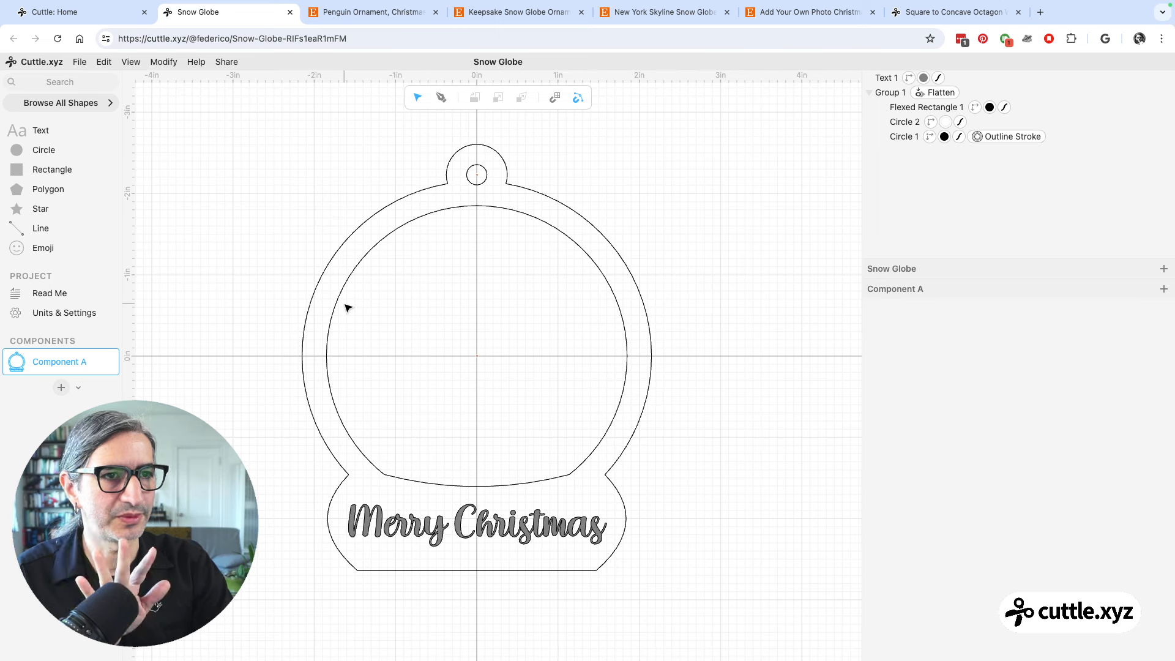
Rename the ornament's component as Front
{"action": "double_click", "coordinate": [78, 362]}
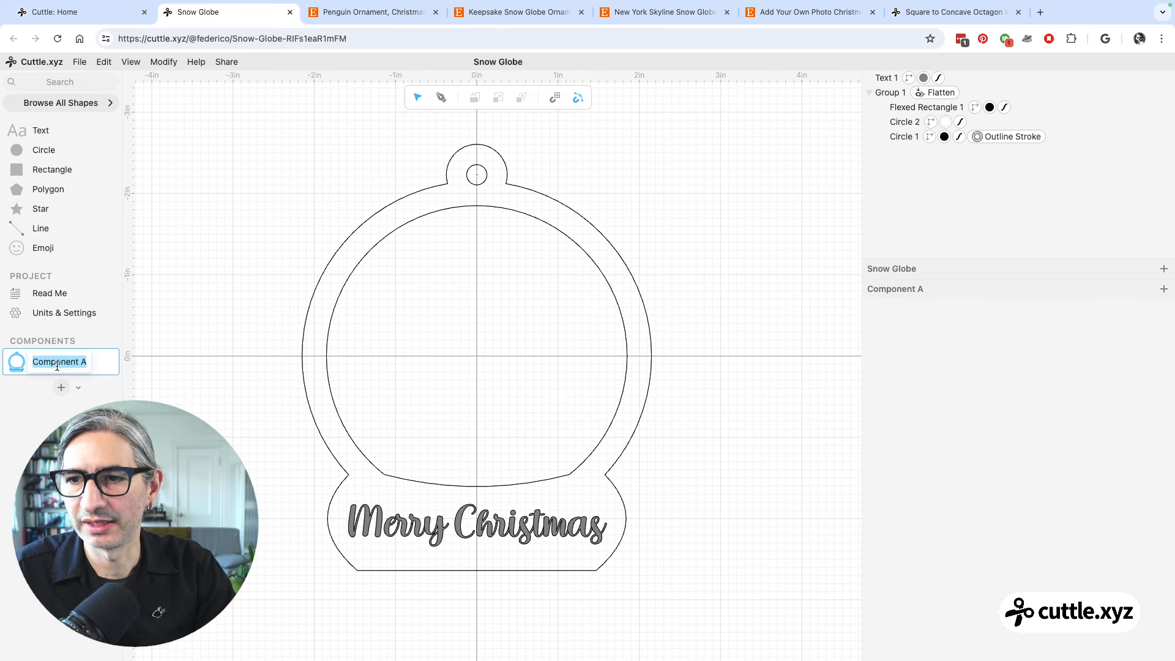
{"action": "type", "text": "Front"}
{"action": "key", "text": "Return"}
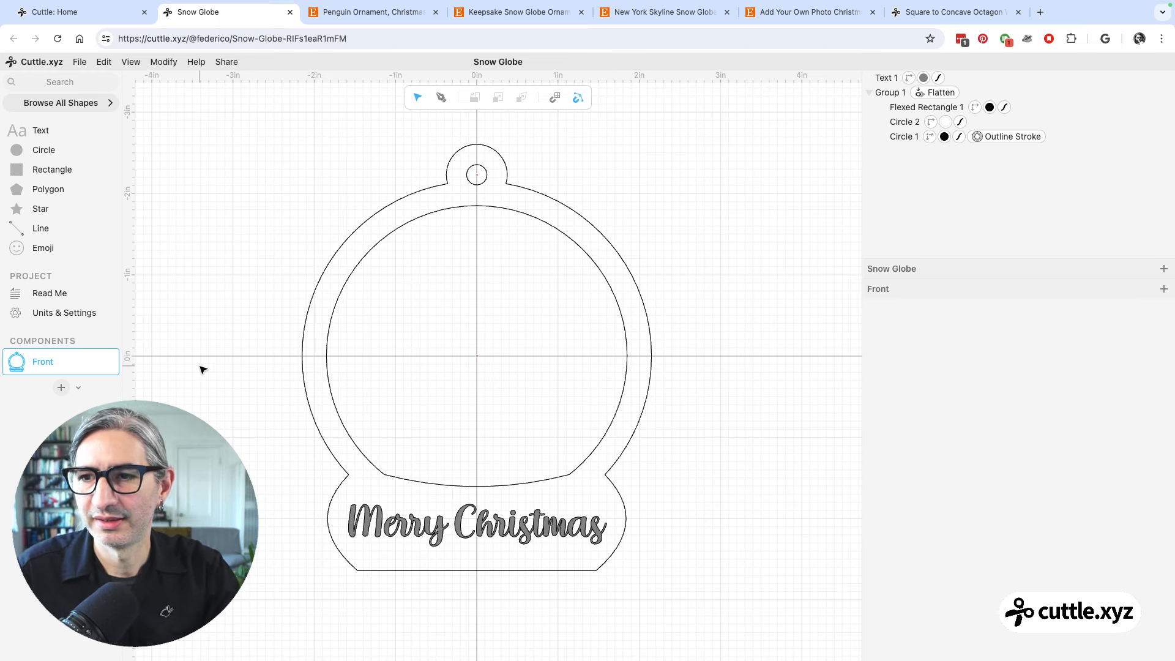
Add a second component to the project and name it Mid Layer
{"action": "left_click", "coordinate": [61, 391]}
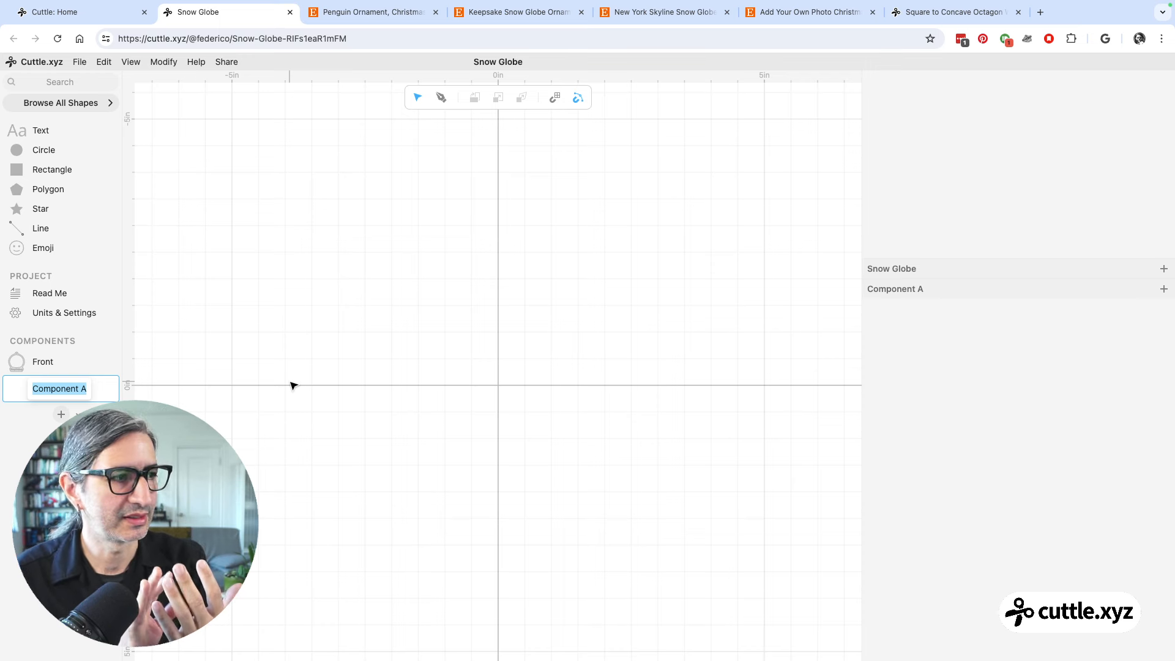
{"action": "left_click", "coordinate": [75, 361]}
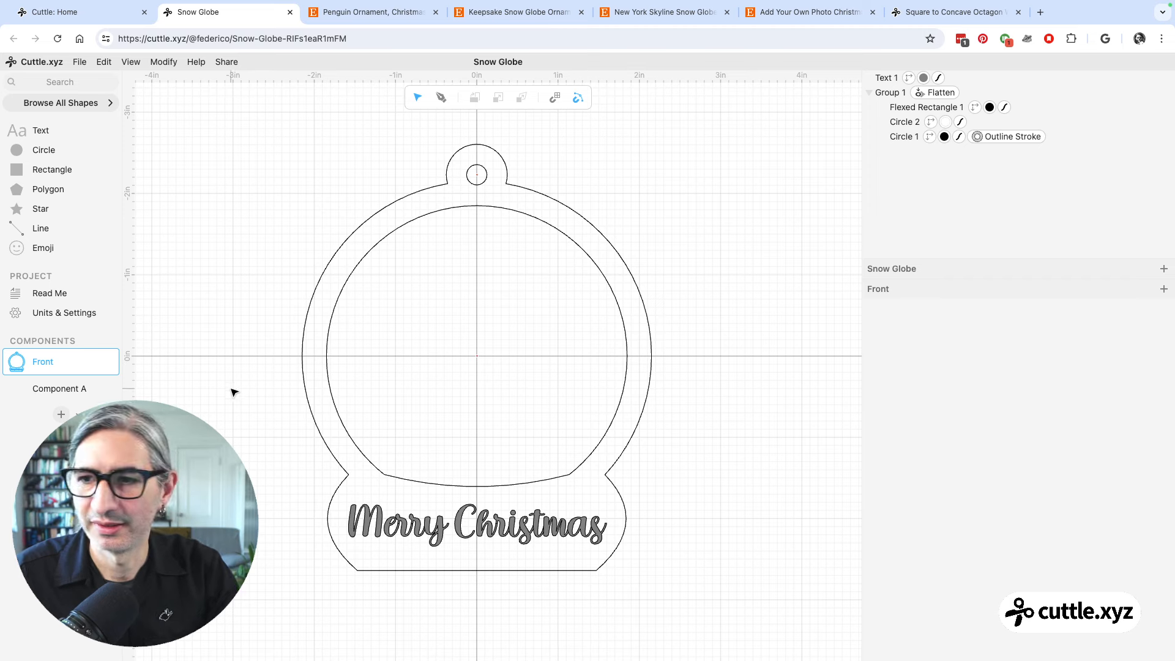
{"action": "left_click", "coordinate": [59, 389]}
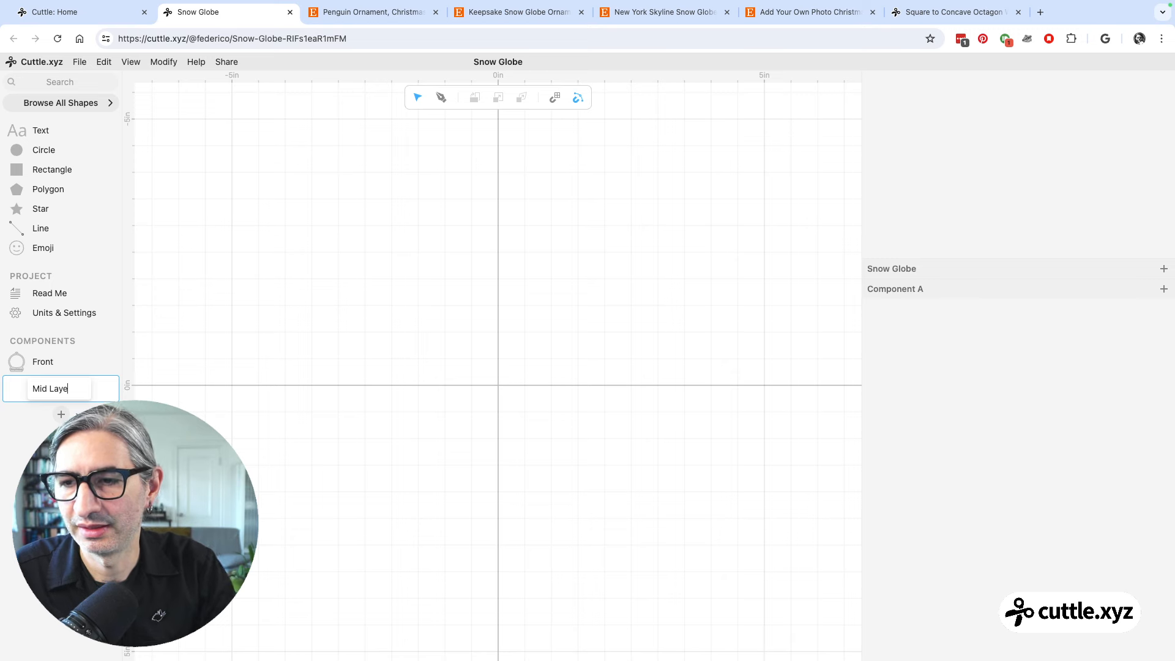
{"action": "key", "text": "Return"}
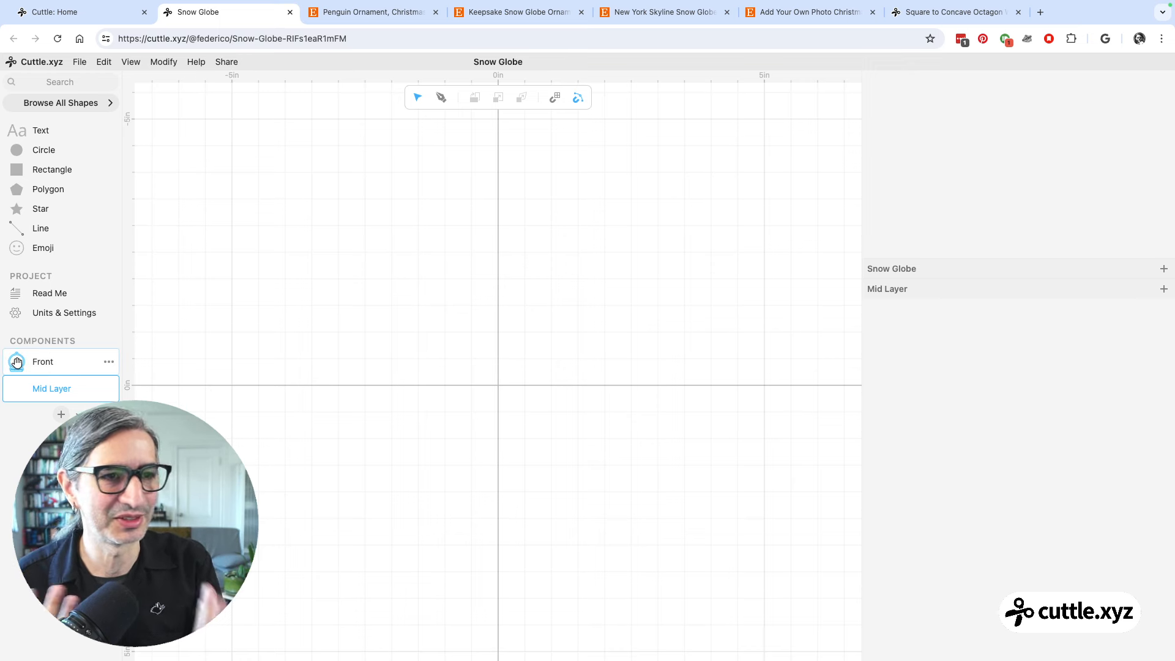
Place an instance of the Front component in Mid Layer, centred on the origin at x 0.00, y 0.00
{"action": "left_click_drag", "start_coordinate": [17, 362], "coordinate": [498, 385]}
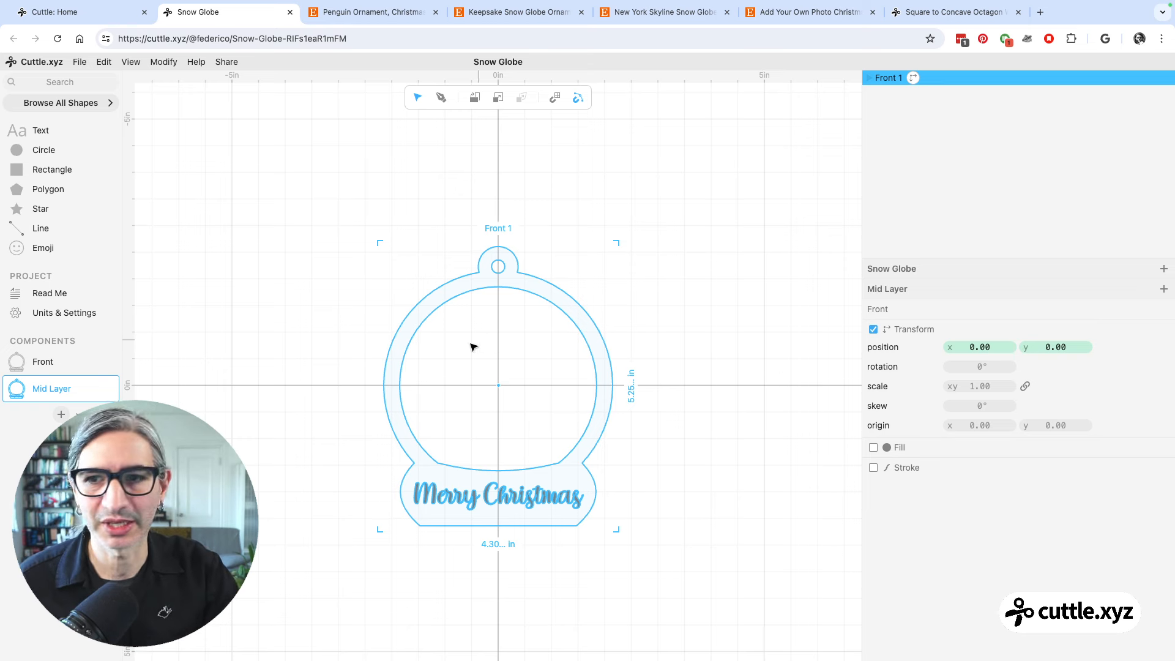
{"action": "mouse_move", "coordinate": [113, 392]}
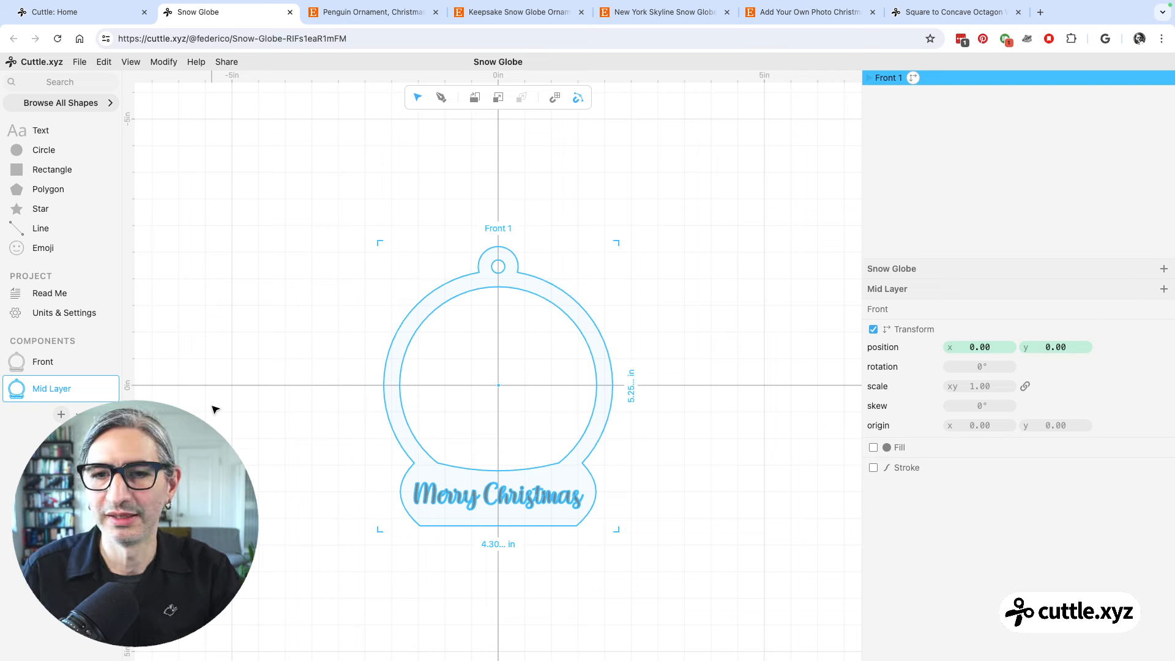
{"action": "left_click", "coordinate": [231, 333]}
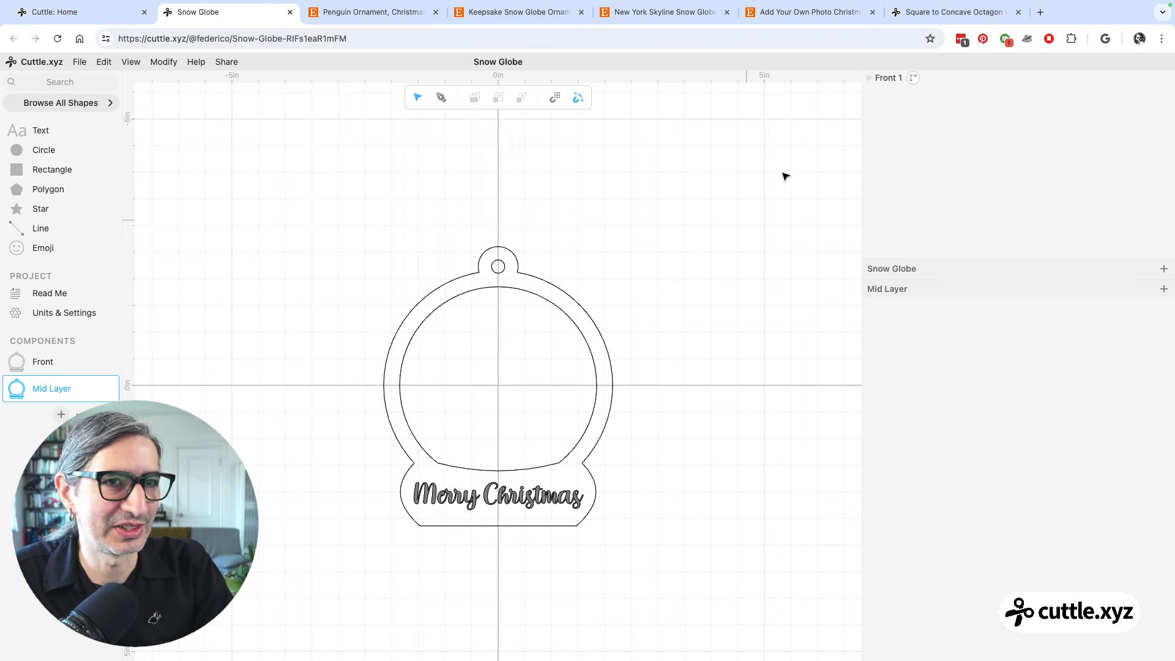
Open the Noun Project website in a new browser tab
{"action": "left_click", "coordinate": [1043, 15]}
{"action": "type", "text": "n"}
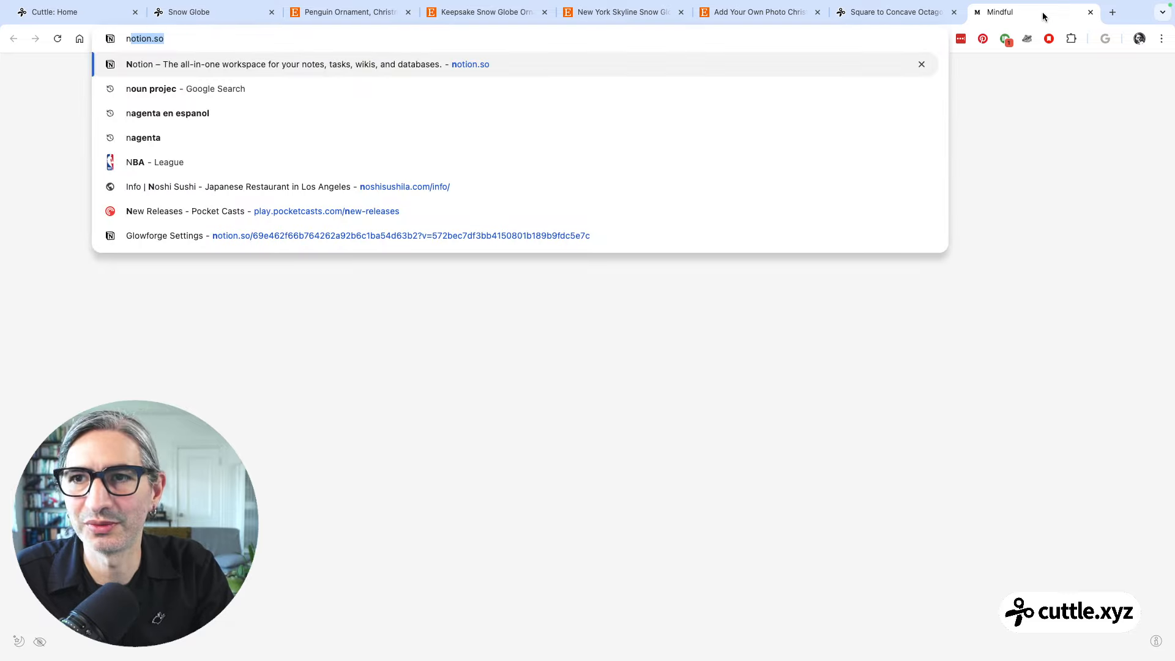
{"action": "type", "text": "ou"}
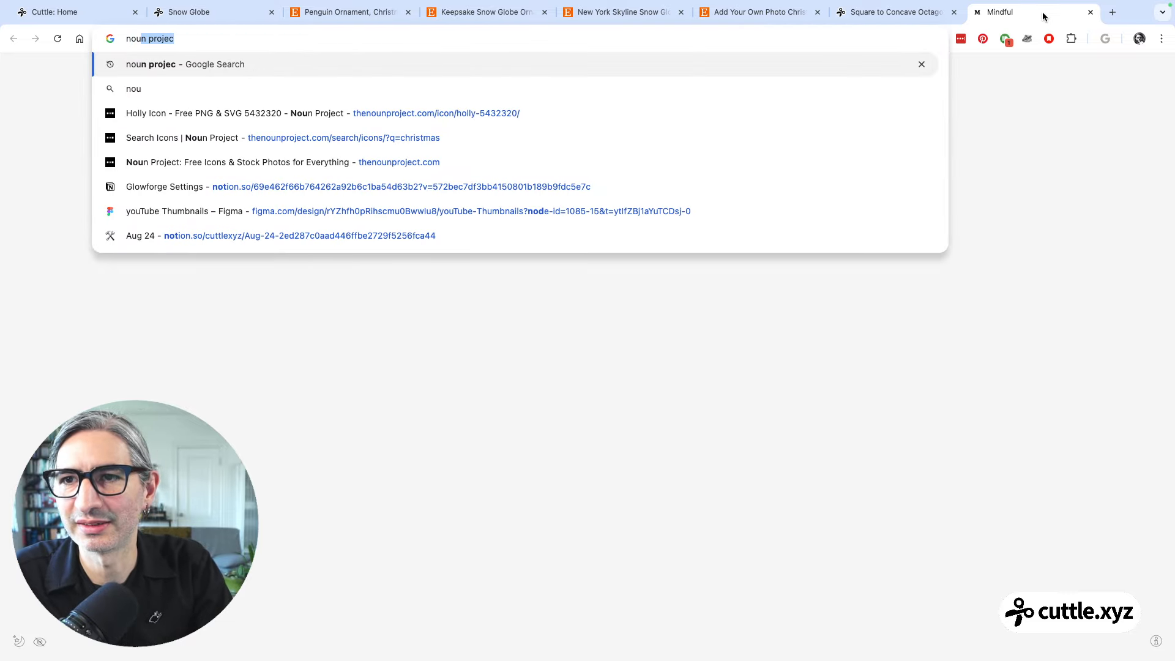
{"action": "key", "text": "Return"}
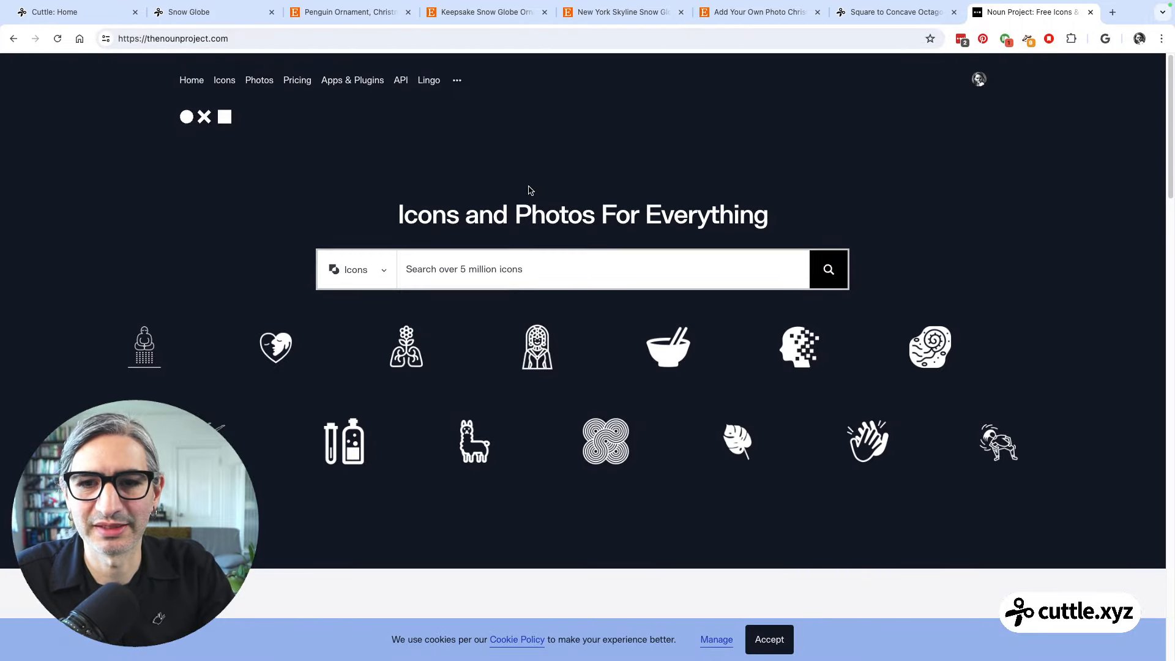
Search the Noun Project's icons for "christmas"
{"action": "left_click", "coordinate": [535, 270]}
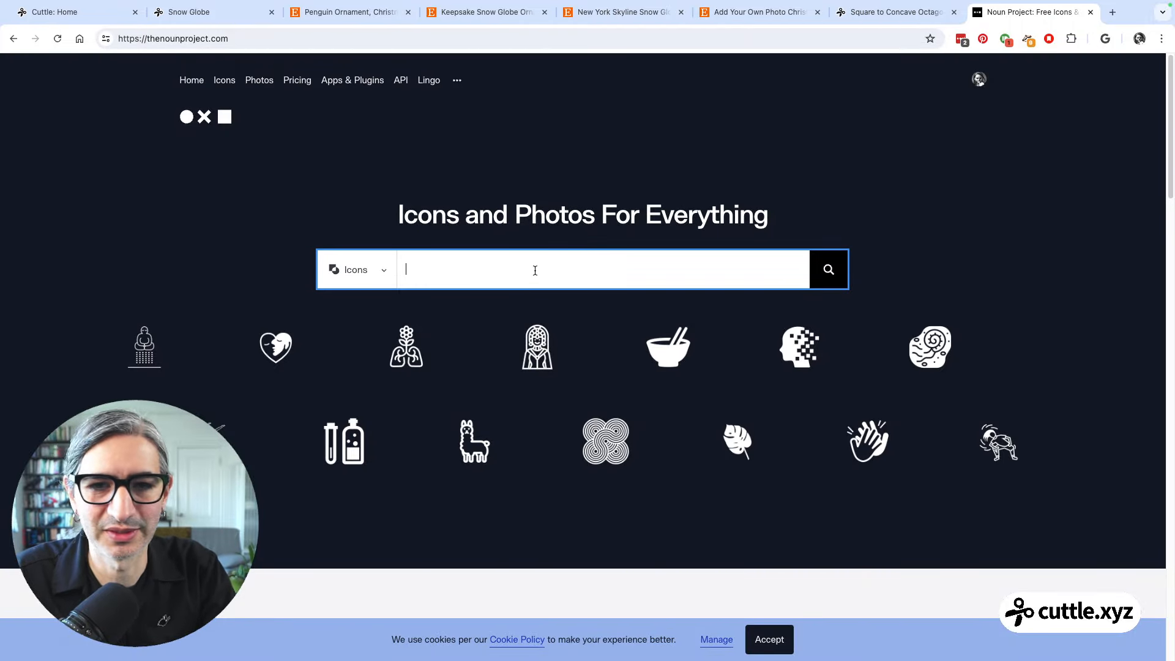
{"action": "type", "text": "chi"}
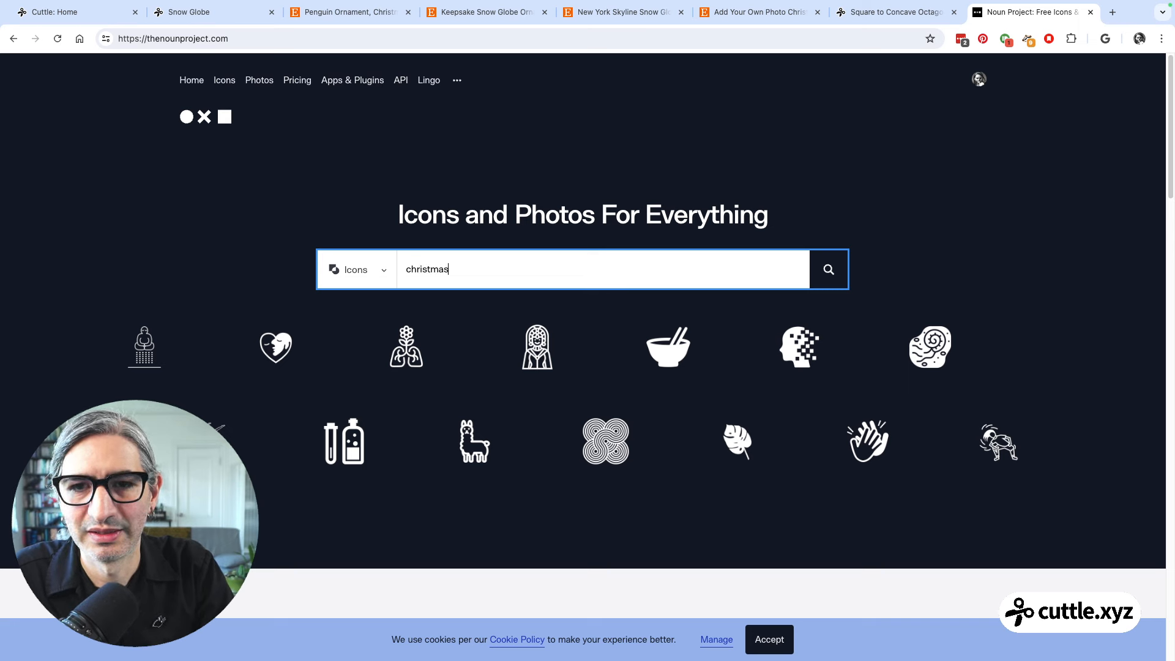
{"action": "left_click", "coordinate": [829, 269]}
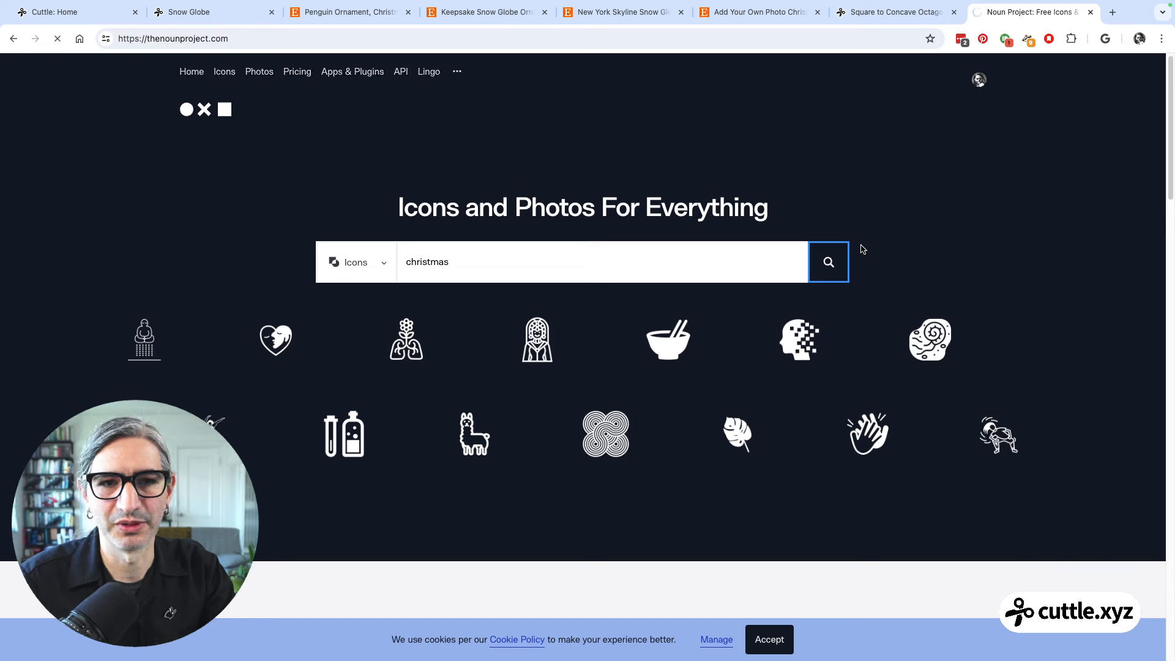
Browse the "christmas" icon results for a simple solid shape suited to the ornament's mid layer
{"action": "scroll", "coordinate": [857, 269], "scroll_direction": "down", "scroll_amount": 3}
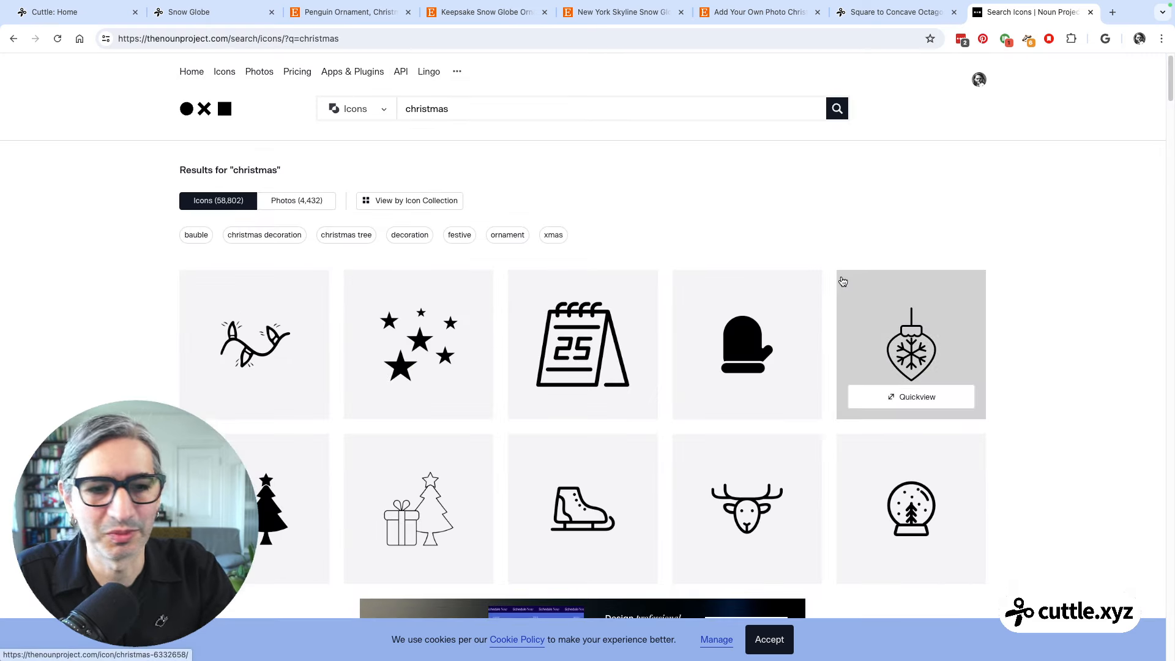
{"action": "scroll", "coordinate": [850, 281], "scroll_direction": "down", "scroll_amount": 4}
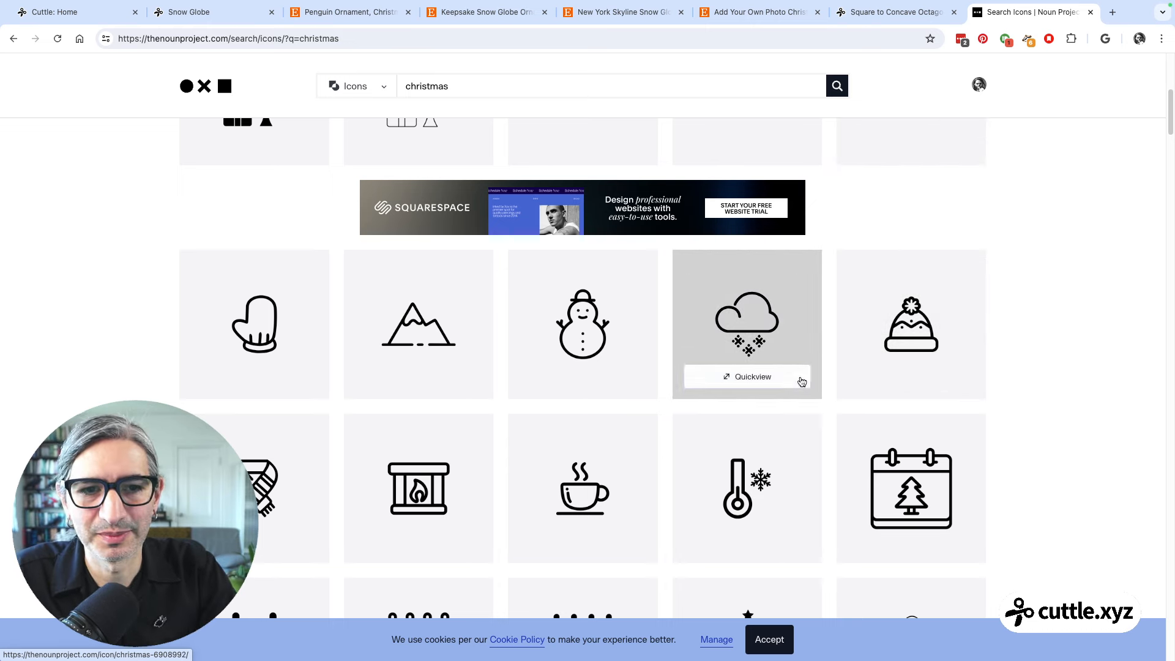
{"action": "scroll", "coordinate": [800, 380], "scroll_direction": "down", "scroll_amount": 1}
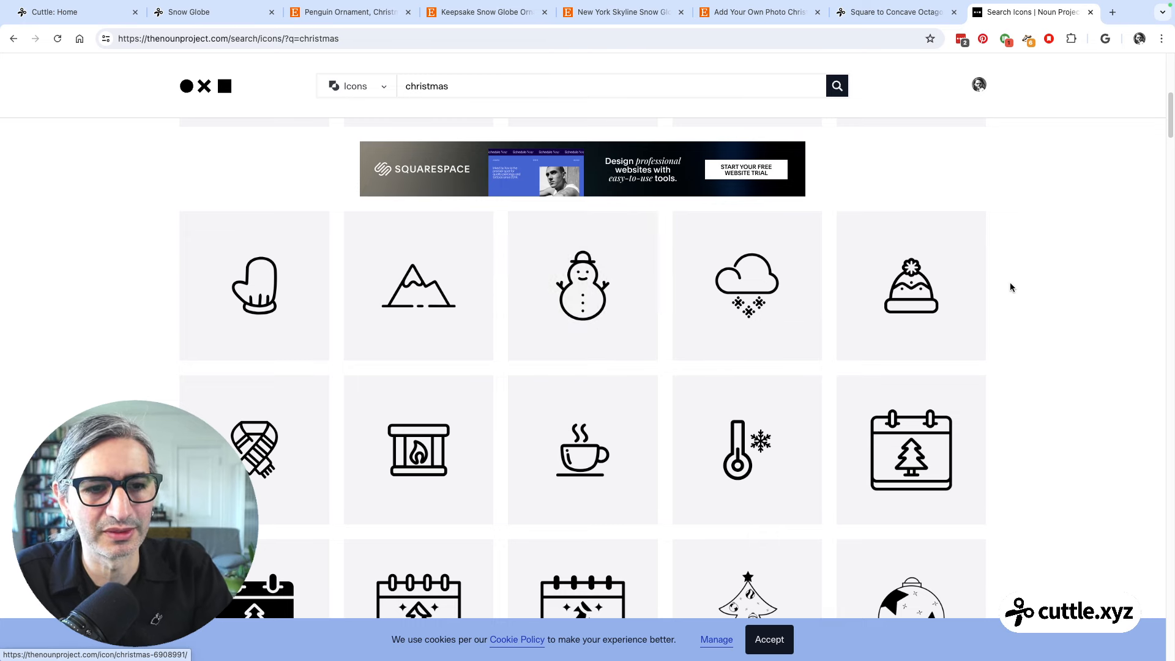
{"action": "scroll", "coordinate": [1031, 287], "scroll_direction": "down", "scroll_amount": 8}
{"action": "scroll", "coordinate": [1032, 290], "scroll_direction": "down", "scroll_amount": 5}
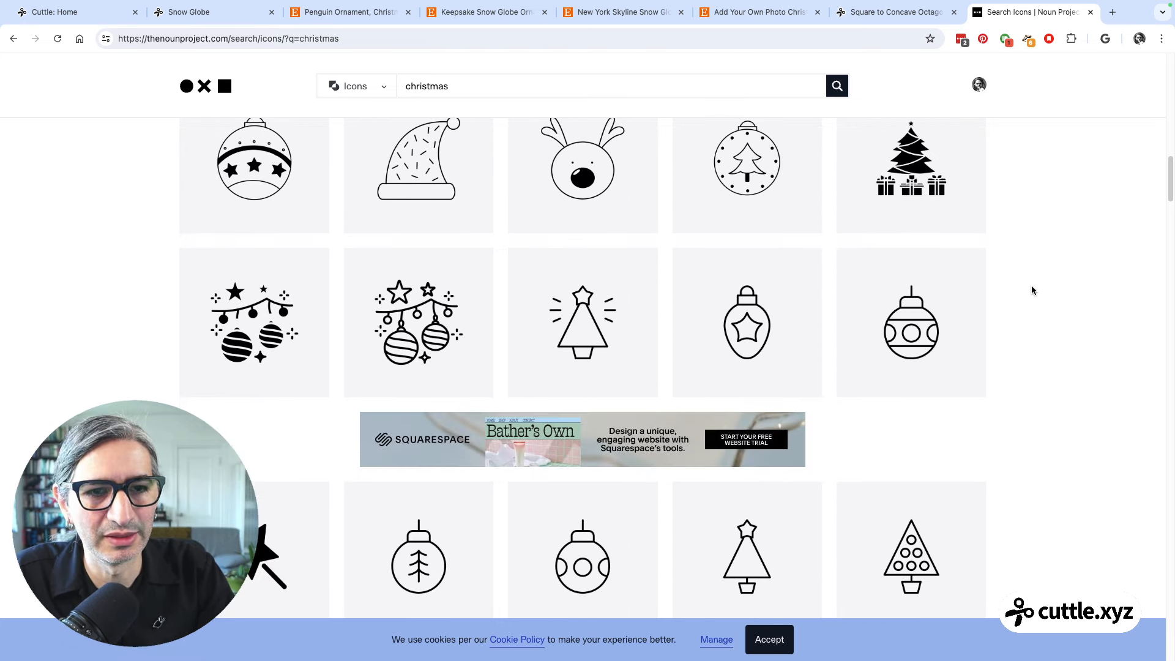
{"action": "scroll", "coordinate": [1032, 290], "scroll_direction": "down", "scroll_amount": 2}
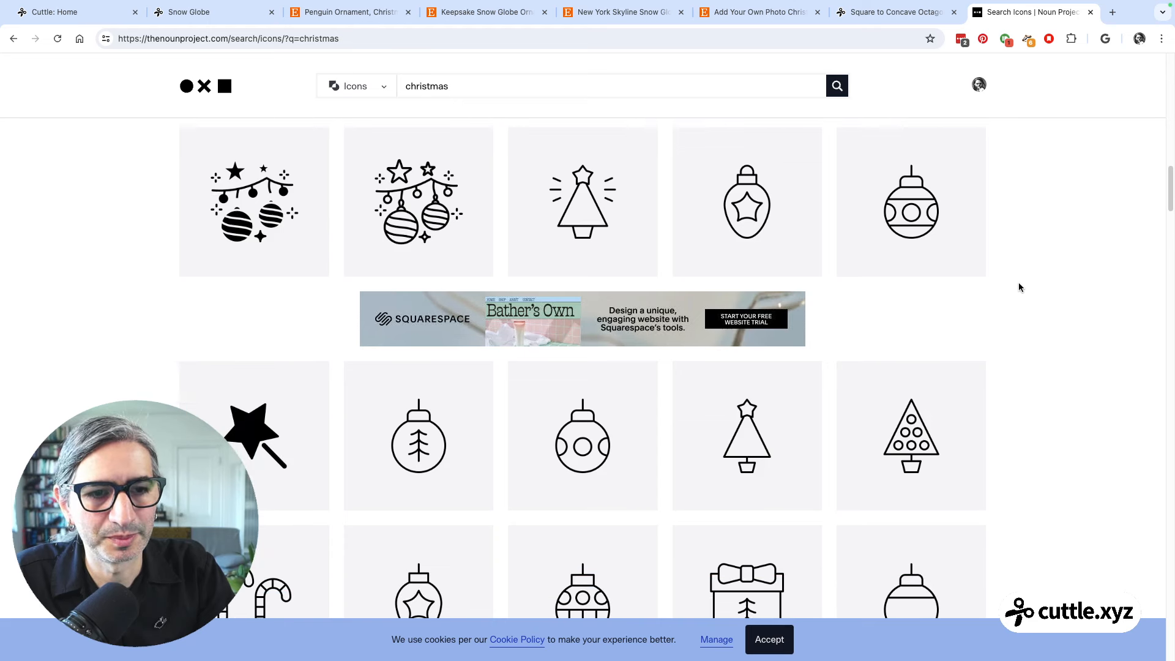
{"action": "mouse_move", "coordinate": [912, 211]}
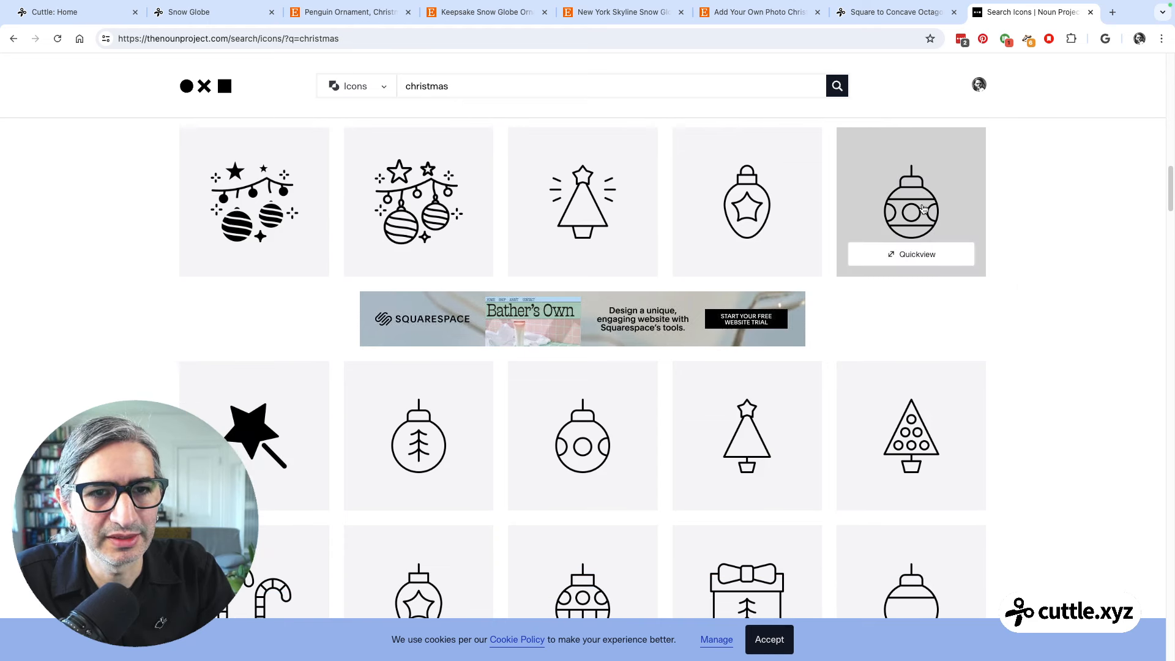
{"action": "scroll", "coordinate": [908, 227], "scroll_direction": "down", "scroll_amount": 5}
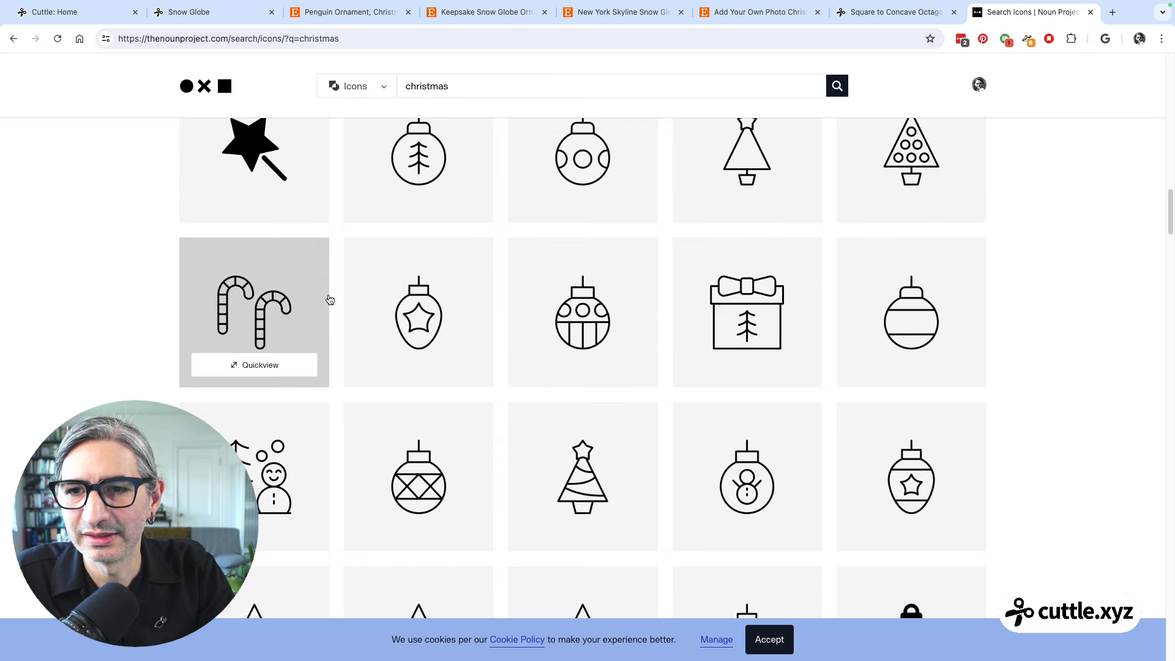
{"action": "scroll", "coordinate": [258, 315], "scroll_direction": "down", "scroll_amount": 9}
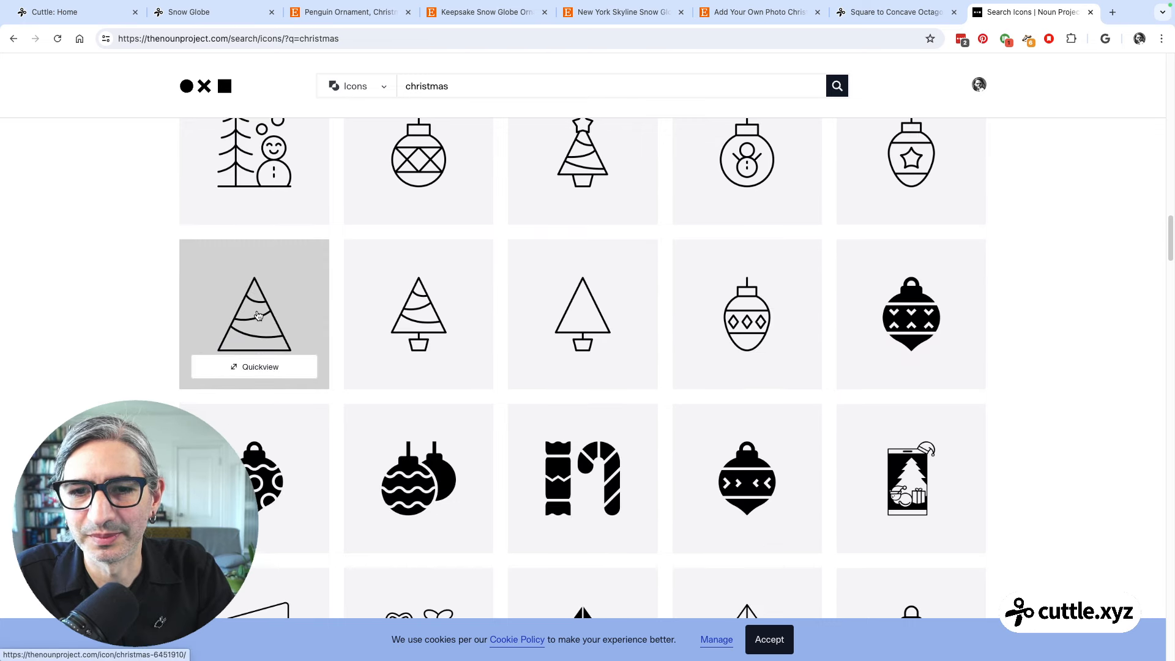
{"action": "scroll", "coordinate": [258, 315], "scroll_direction": "down", "scroll_amount": 5}
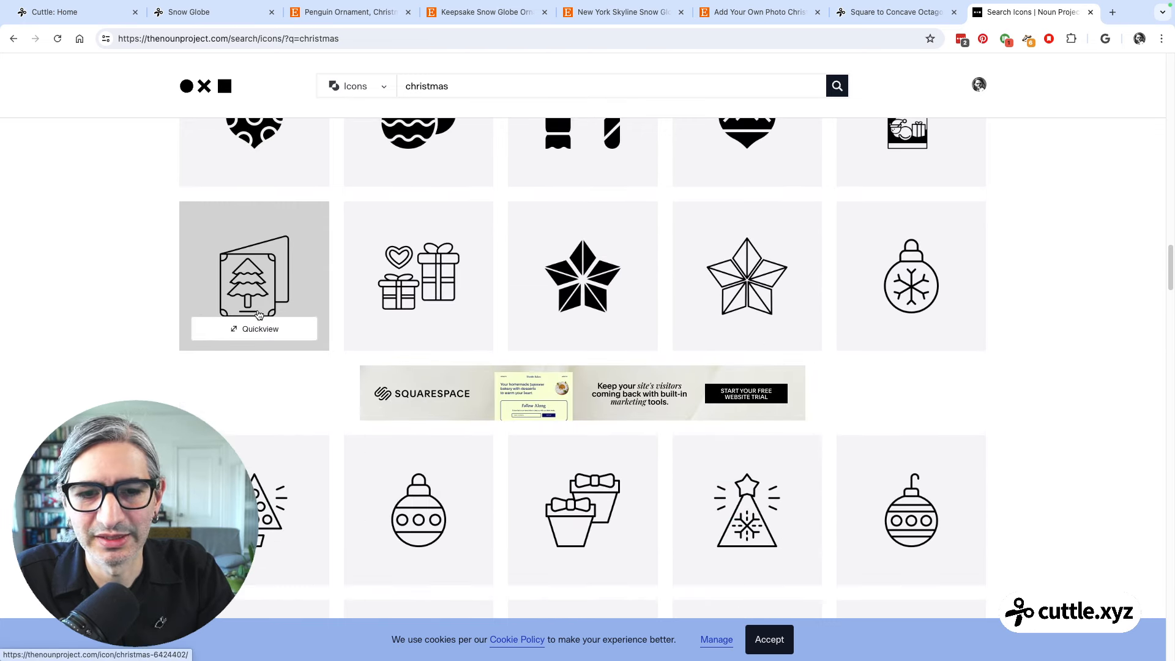
{"action": "scroll", "coordinate": [267, 314], "scroll_direction": "down", "scroll_amount": 5}
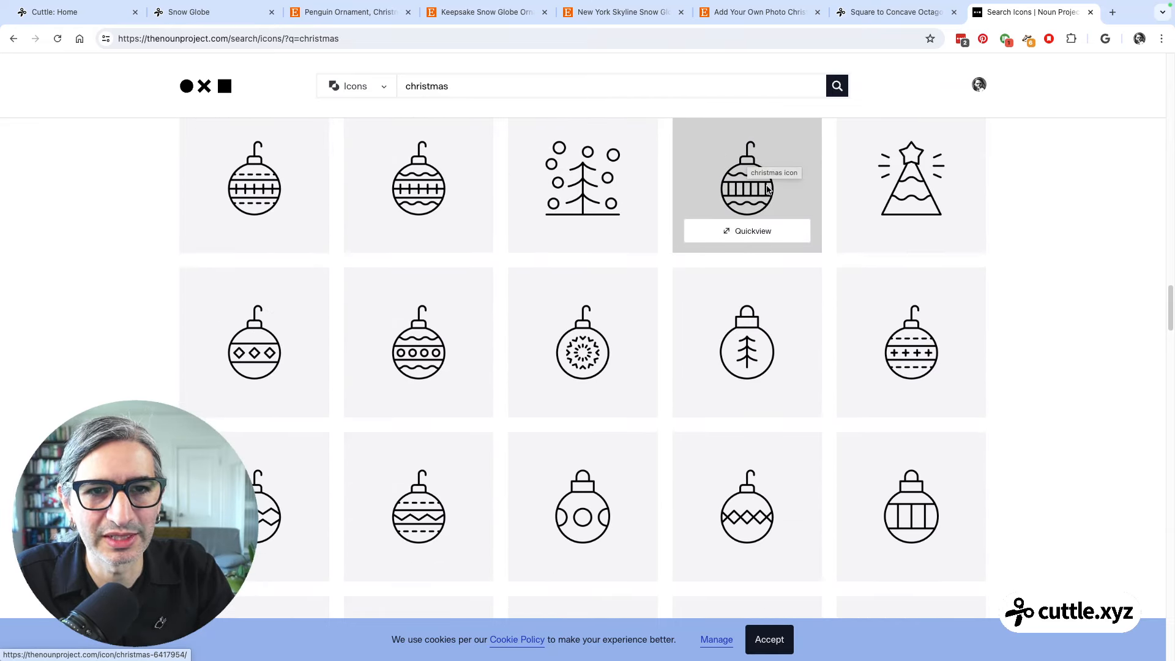
{"action": "scroll", "coordinate": [693, 227], "scroll_direction": "down", "scroll_amount": 10}
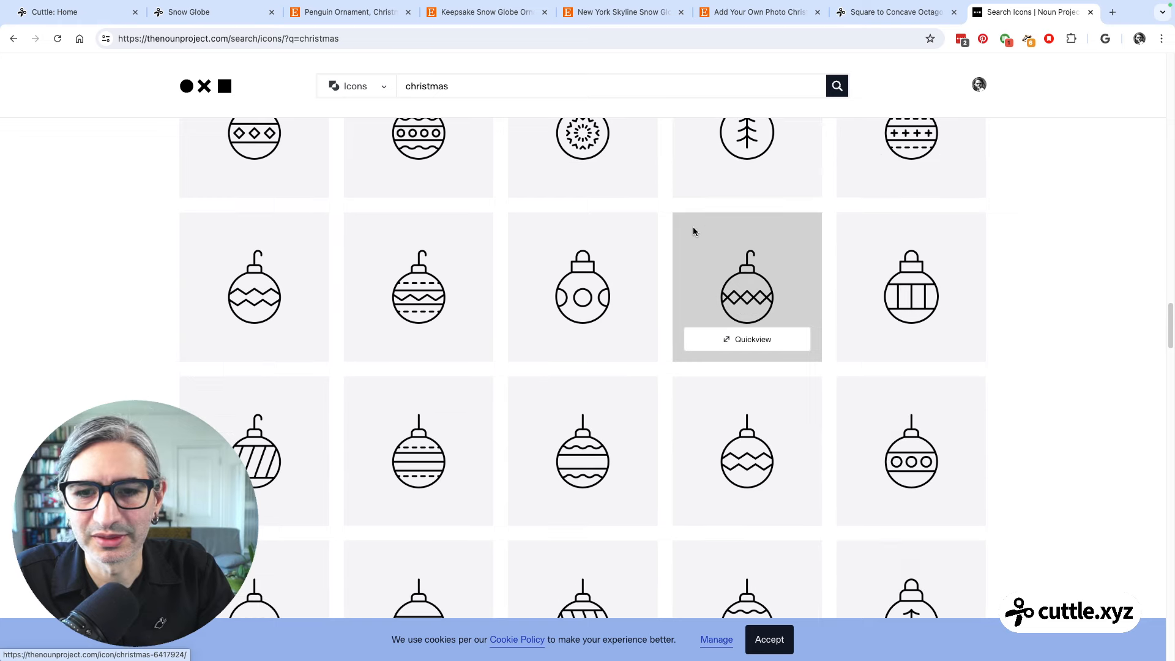
{"action": "scroll", "coordinate": [692, 233], "scroll_direction": "down", "scroll_amount": 4}
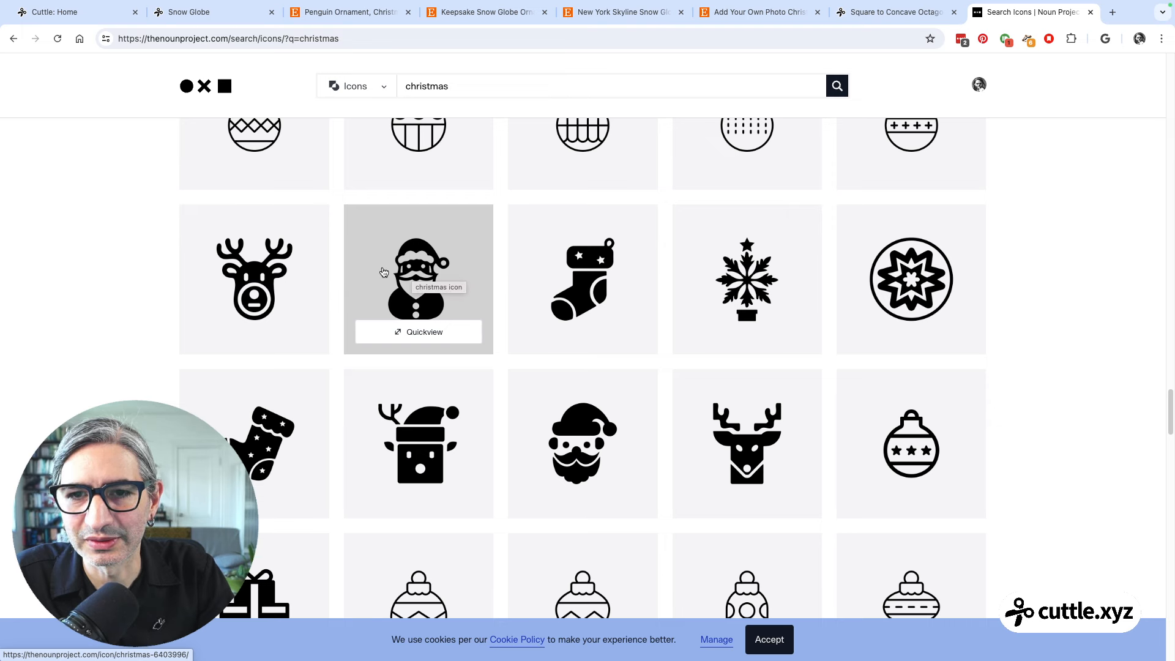
{"action": "scroll", "coordinate": [480, 288], "scroll_direction": "down", "scroll_amount": 3}
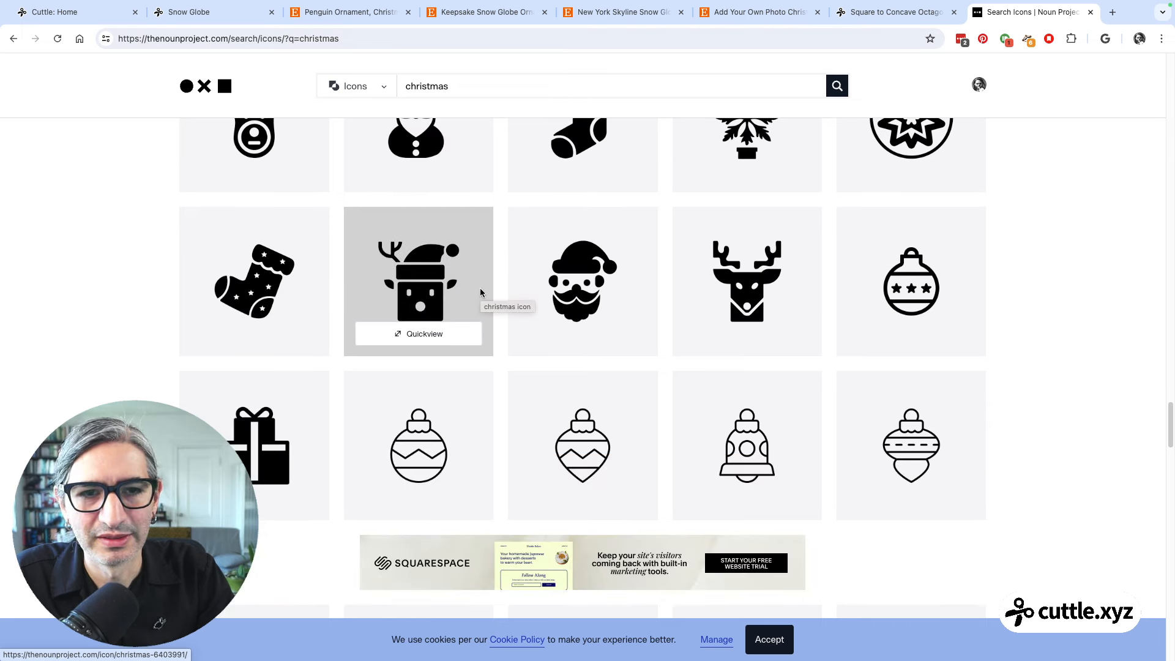
{"action": "scroll", "coordinate": [480, 287], "scroll_direction": "down", "scroll_amount": 3}
{"action": "scroll", "coordinate": [480, 292], "scroll_direction": "down", "scroll_amount": 10}
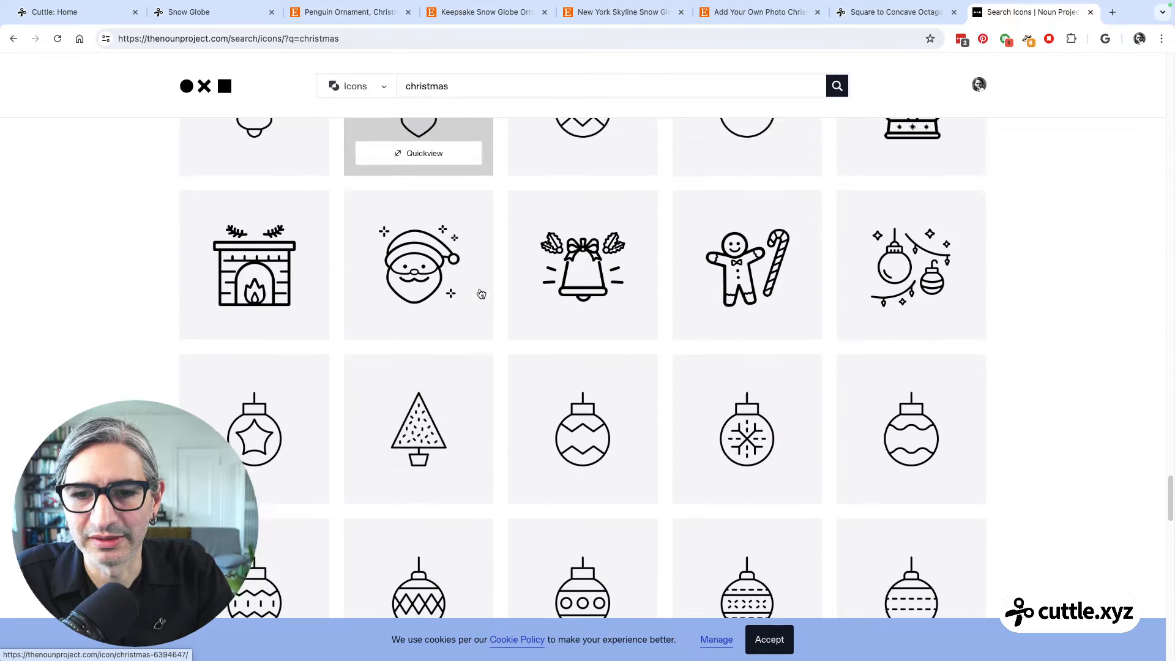
{"action": "scroll", "coordinate": [482, 294], "scroll_direction": "down", "scroll_amount": 8}
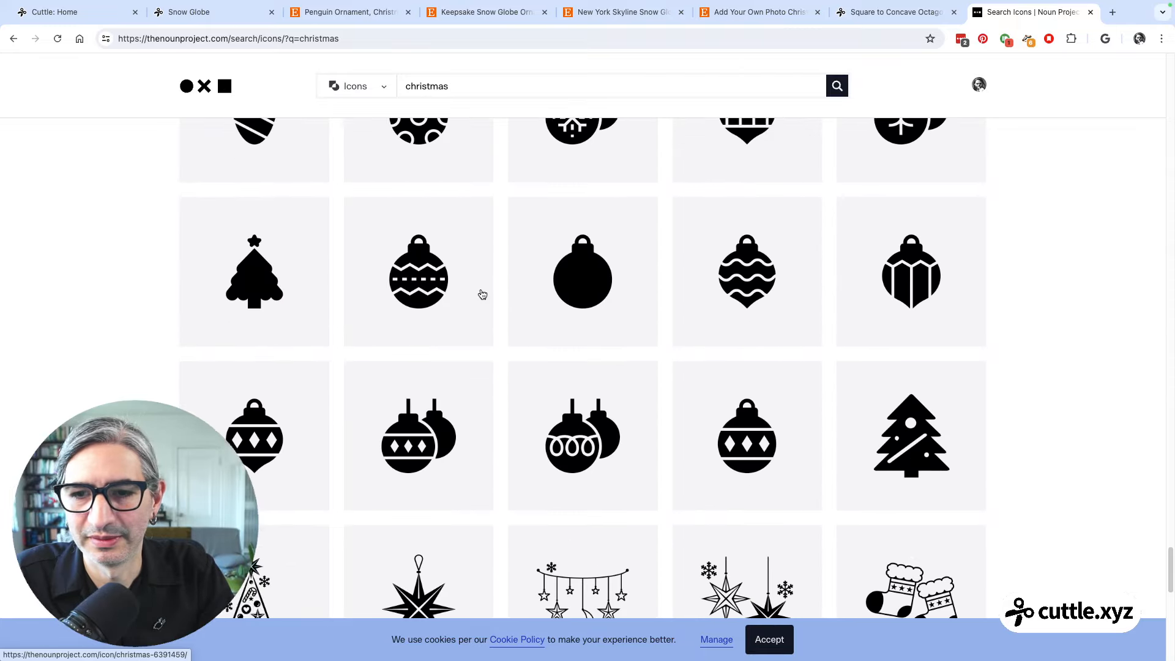
Get the solid Christmas tree icon with a star by Solid Icon Co as a free Basic Download in SVG format
{"action": "mouse_move", "coordinate": [286, 185]}
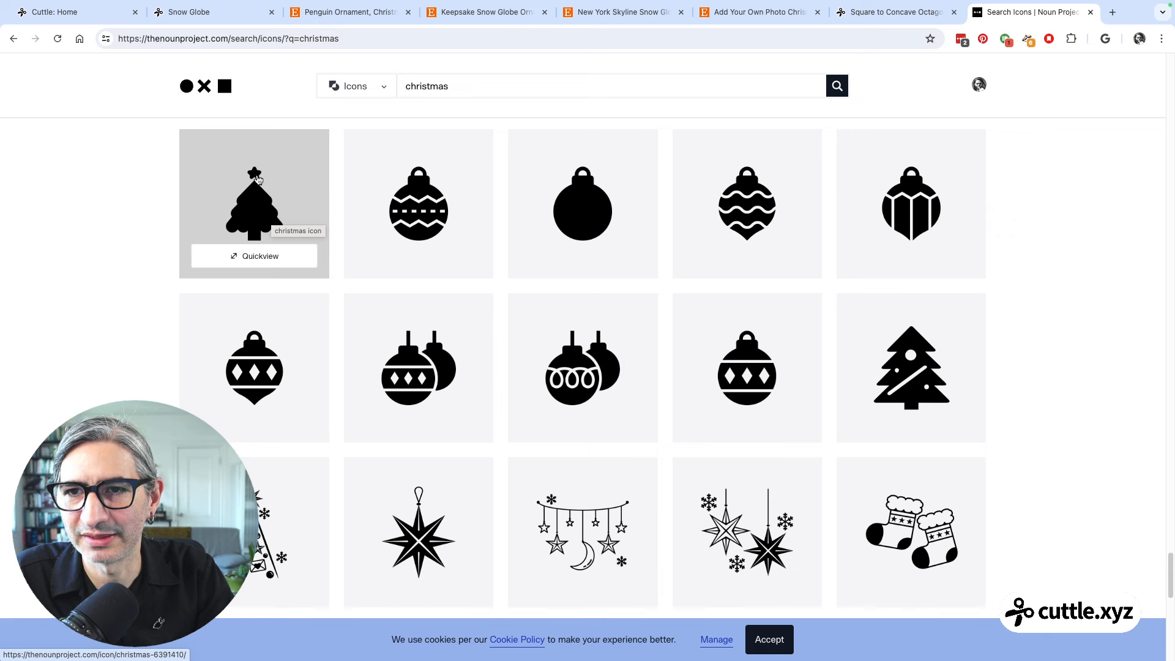
{"action": "left_click", "coordinate": [277, 209]}
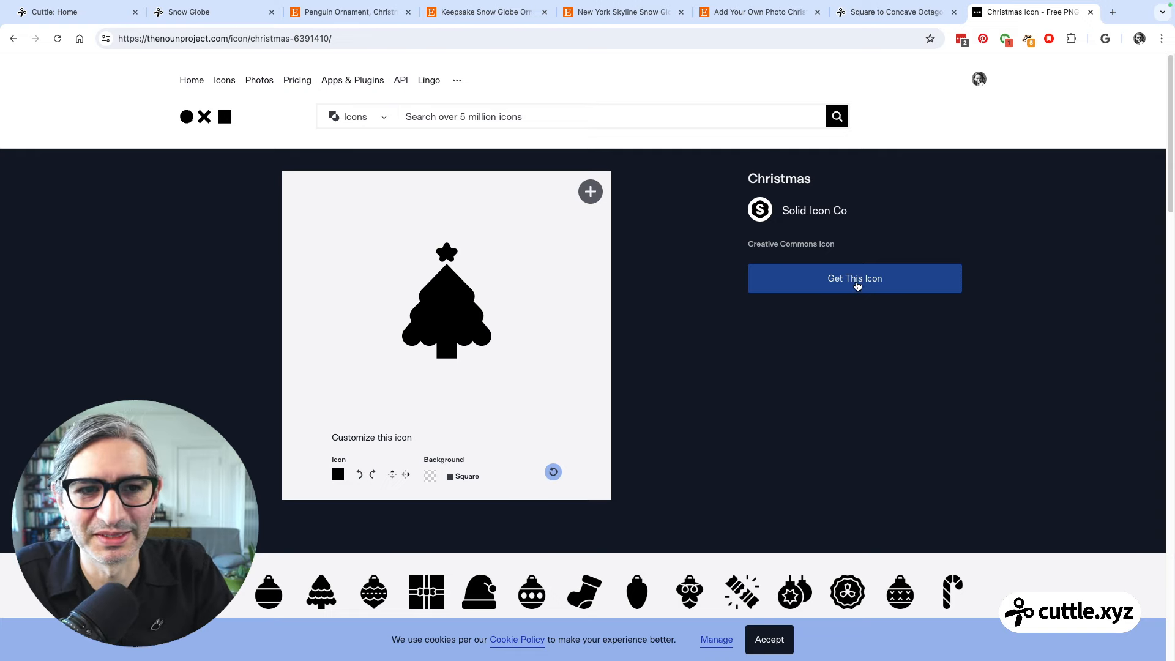
{"action": "left_click", "coordinate": [857, 286]}
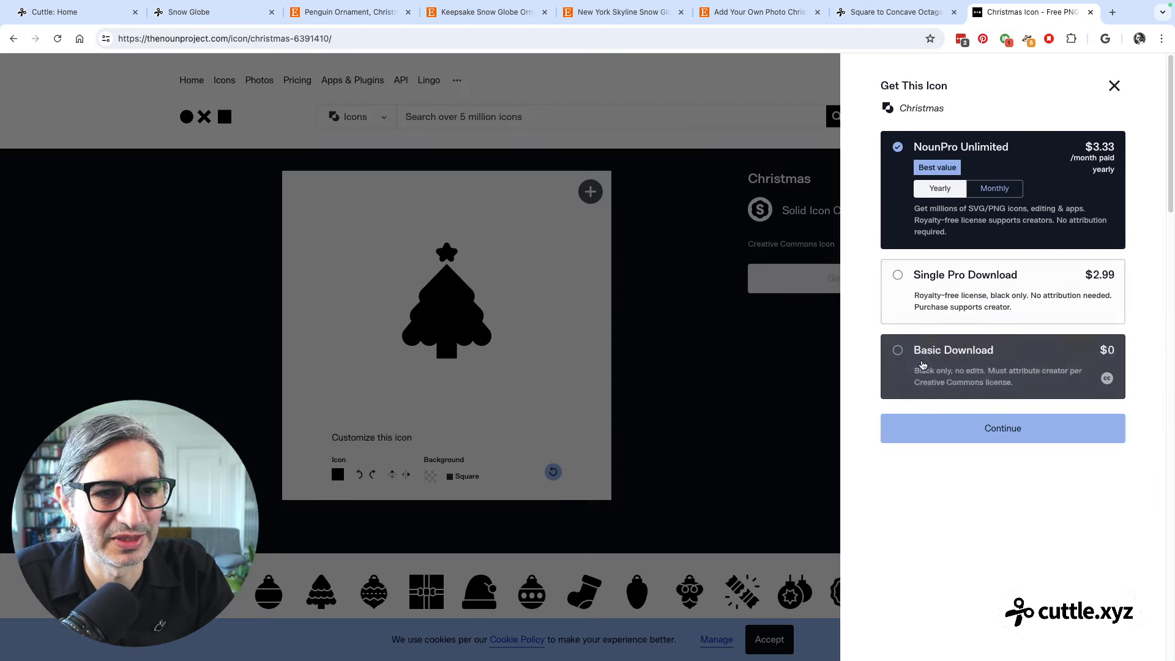
{"action": "left_click", "coordinate": [900, 352]}
{"action": "left_click", "coordinate": [1030, 428]}
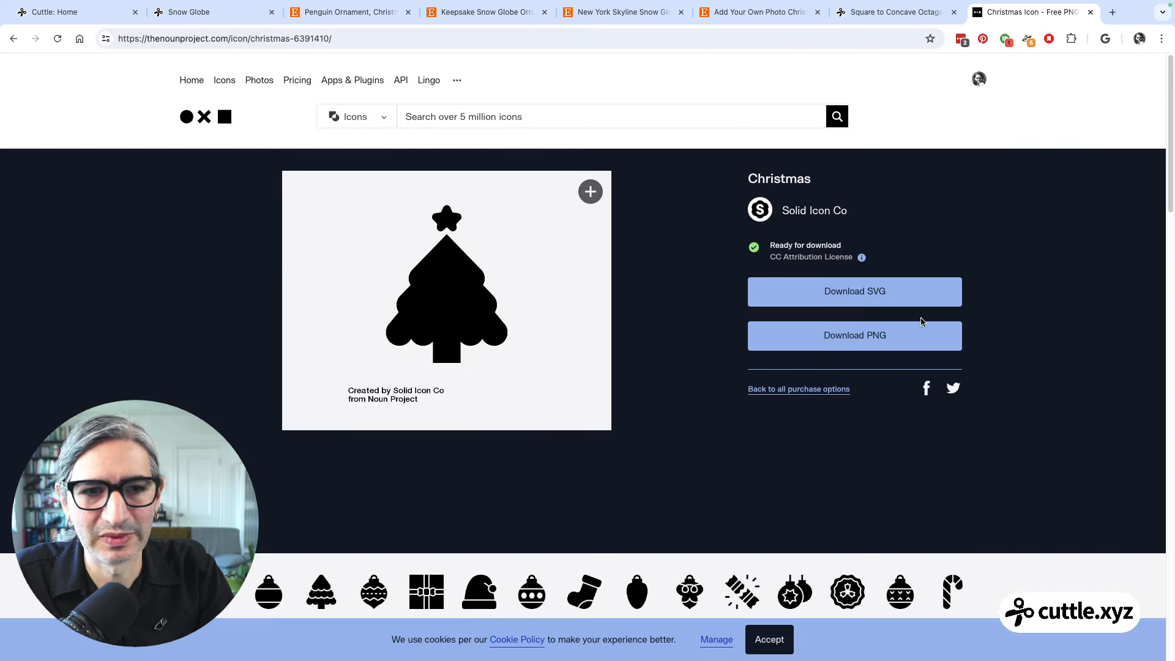
{"action": "left_click", "coordinate": [898, 294]}
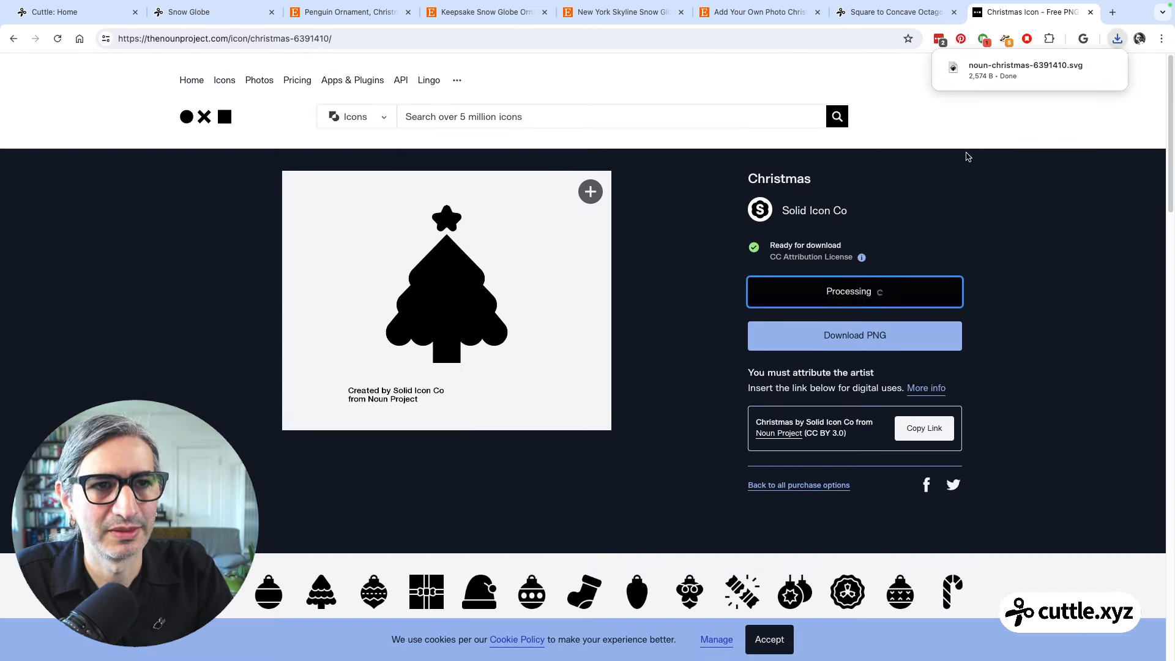
Switch to the Snow Globe project in Cuttle and import noun-christmas-6391410.svg from the Downloads folder into Mid Layer
{"action": "left_click", "coordinate": [210, 16]}
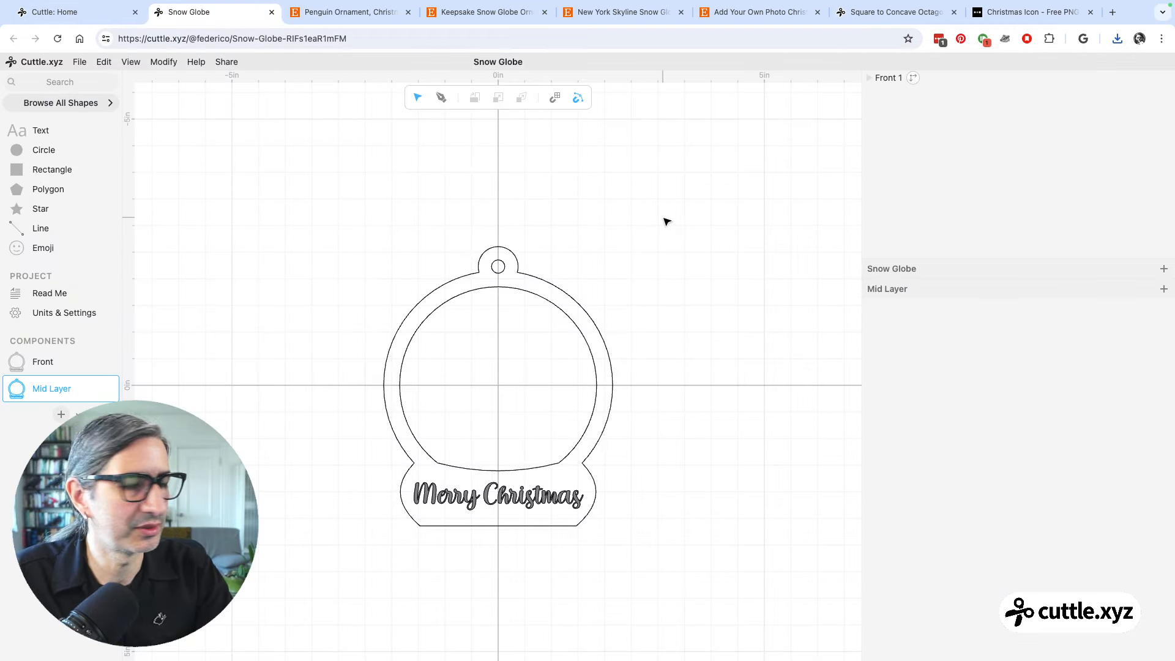
{"action": "left_click", "coordinate": [95, 62]}
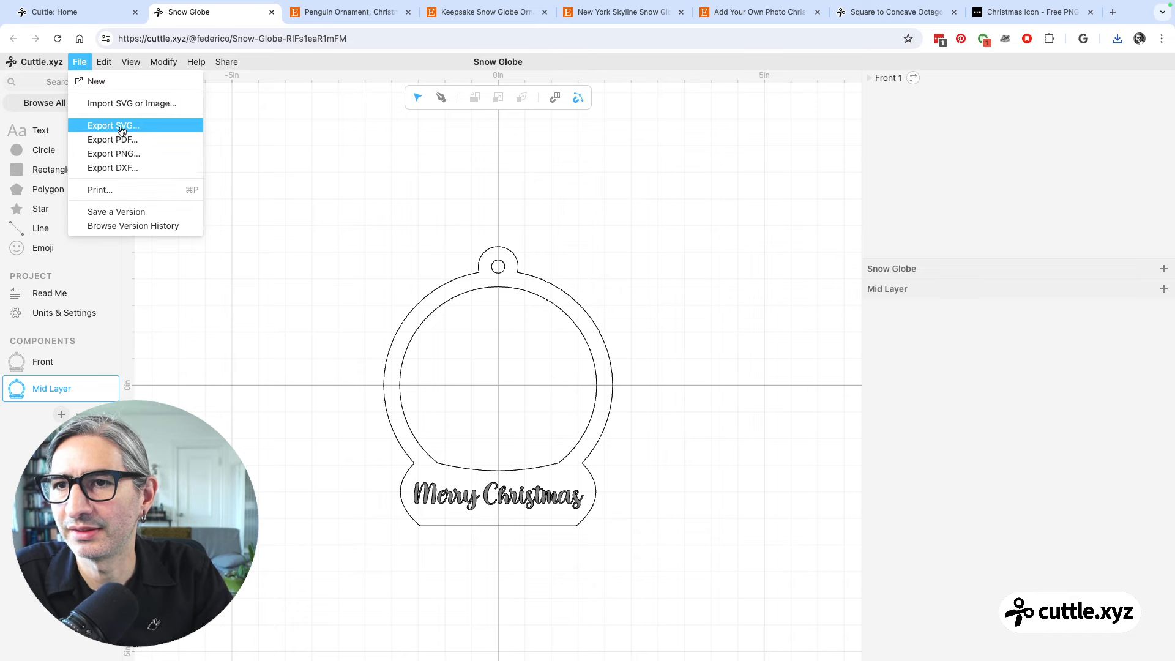
{"action": "left_click", "coordinate": [130, 110]}
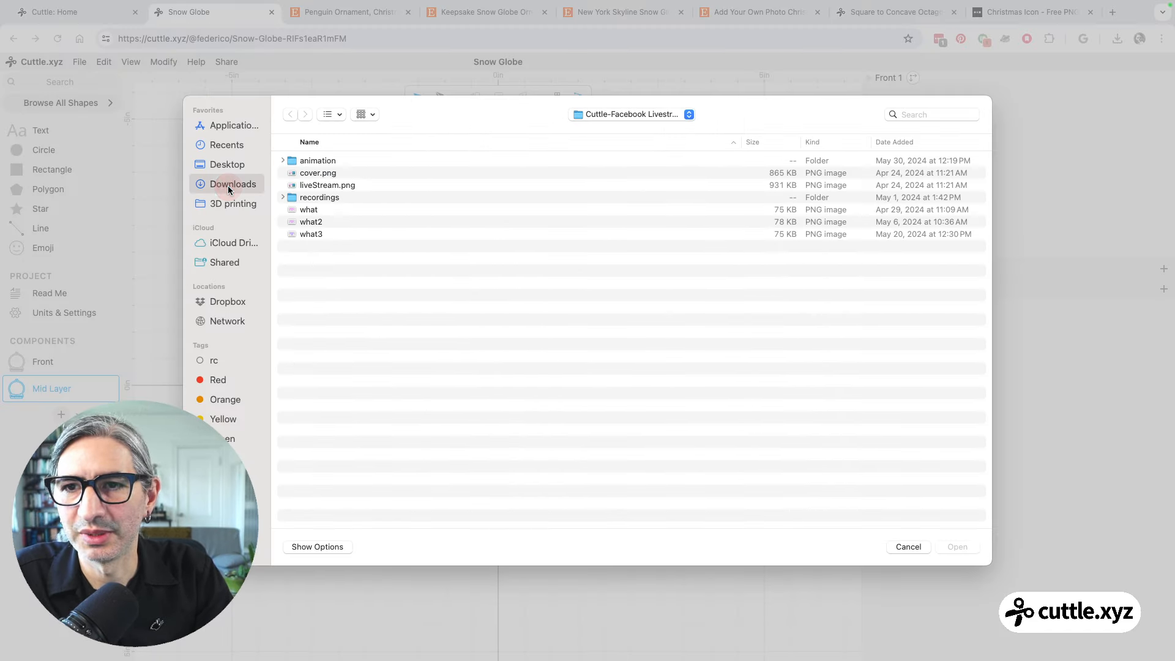
{"action": "left_click", "coordinate": [230, 185]}
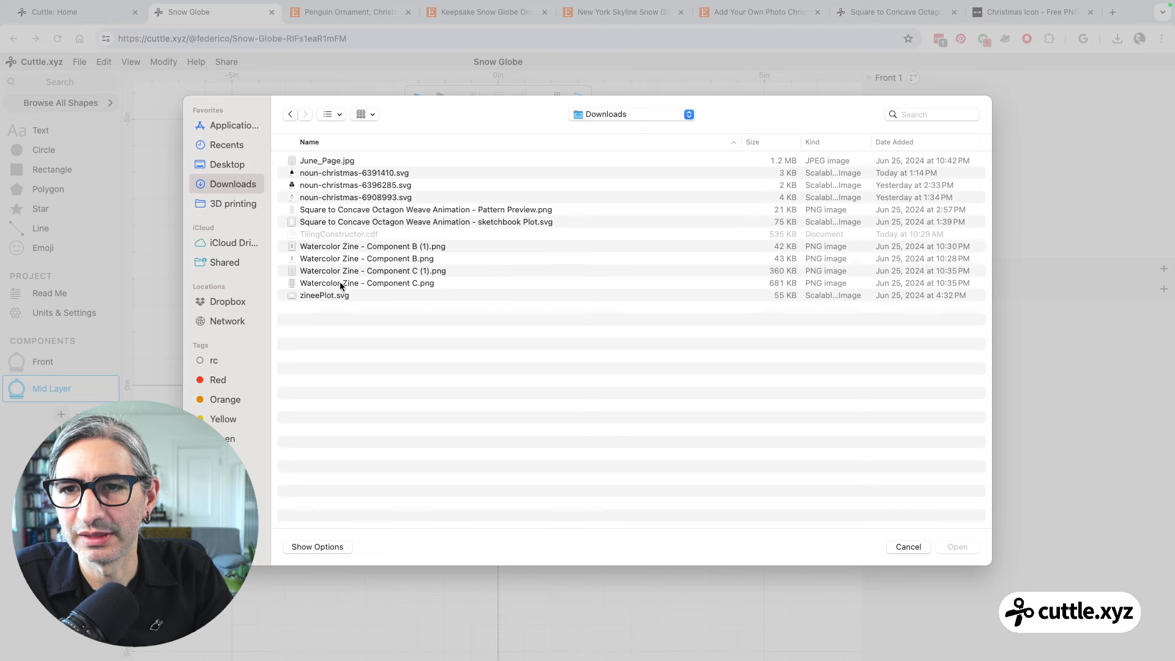
{"action": "left_click", "coordinate": [366, 173]}
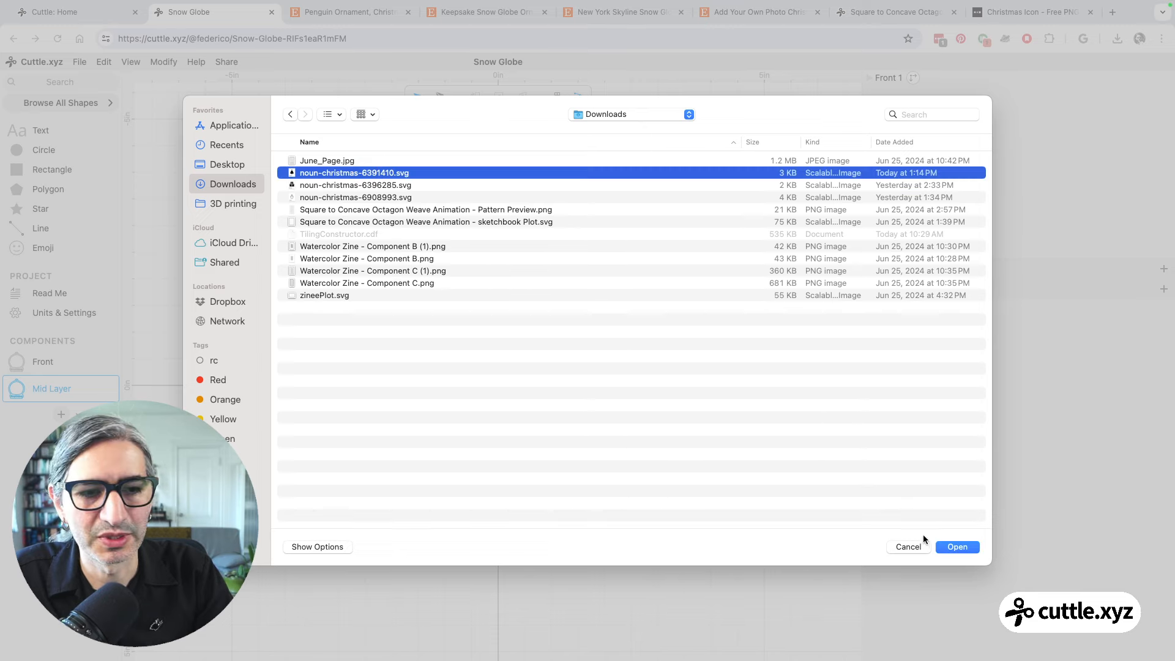
{"action": "left_click", "coordinate": [958, 547]}
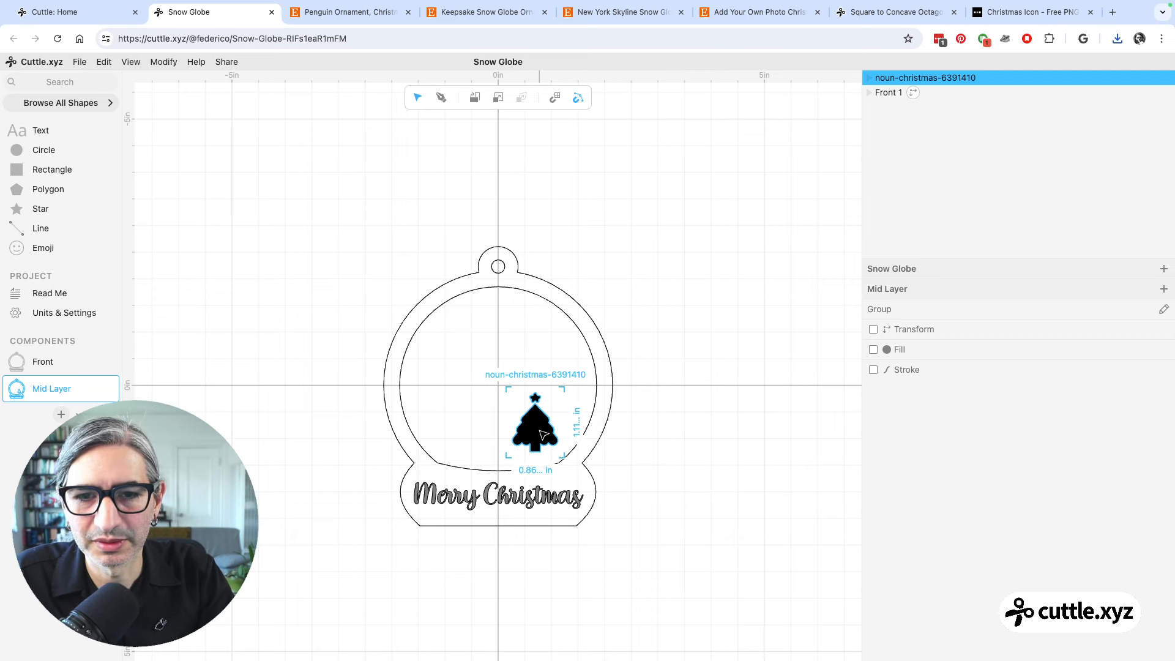
Enlarge the imported tree to about 2.78 by 3.60 in and centre it horizontally inside the globe, at x 0.00, y about -0.19
{"action": "left_click_drag", "start_coordinate": [543, 435], "coordinate": [637, 520]}
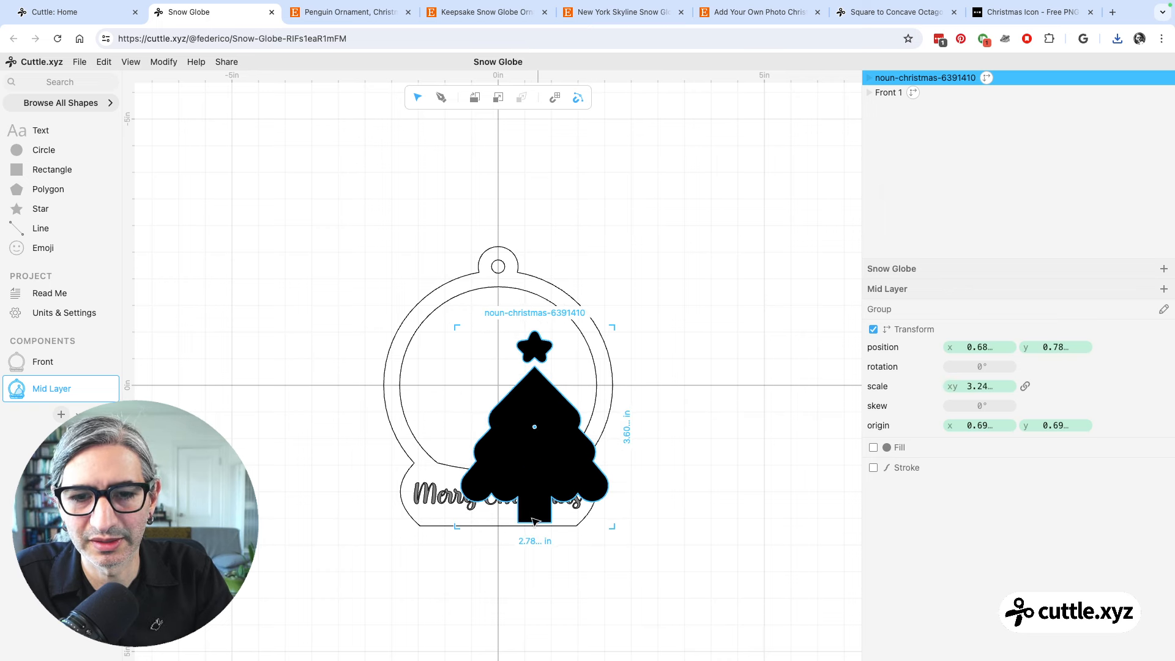
{"action": "left_click_drag", "start_coordinate": [536, 526], "coordinate": [502, 463]}
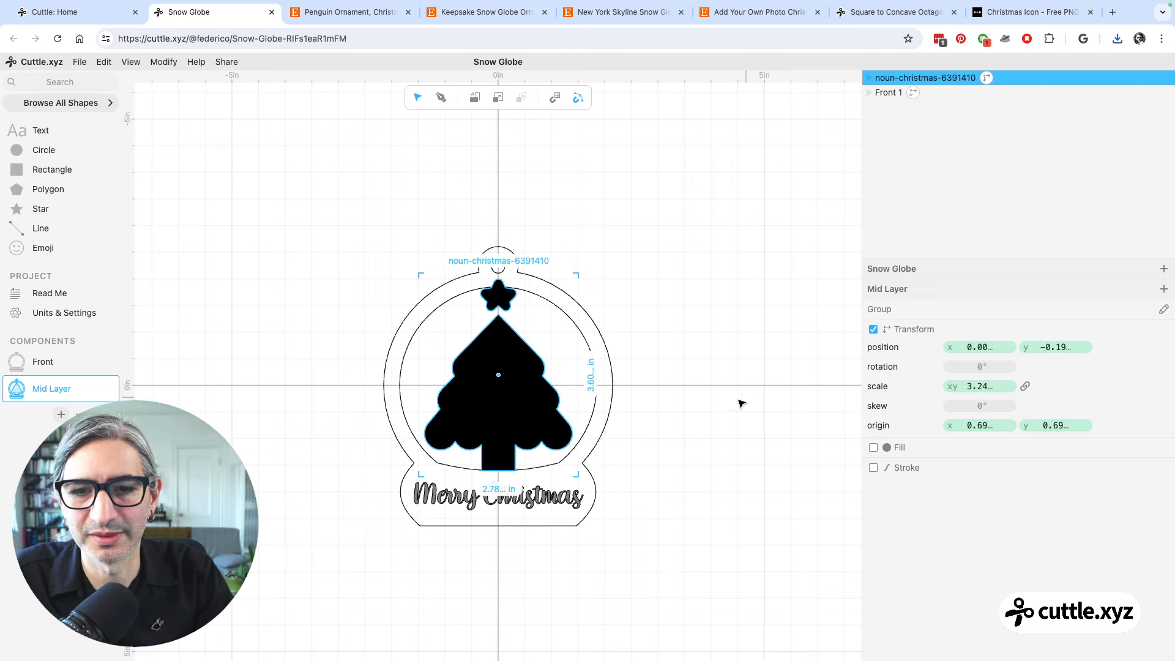
{"action": "scroll", "coordinate": [692, 415], "scroll_direction": "up", "scroll_amount": 1}
{"action": "left_click", "coordinate": [693, 415]}
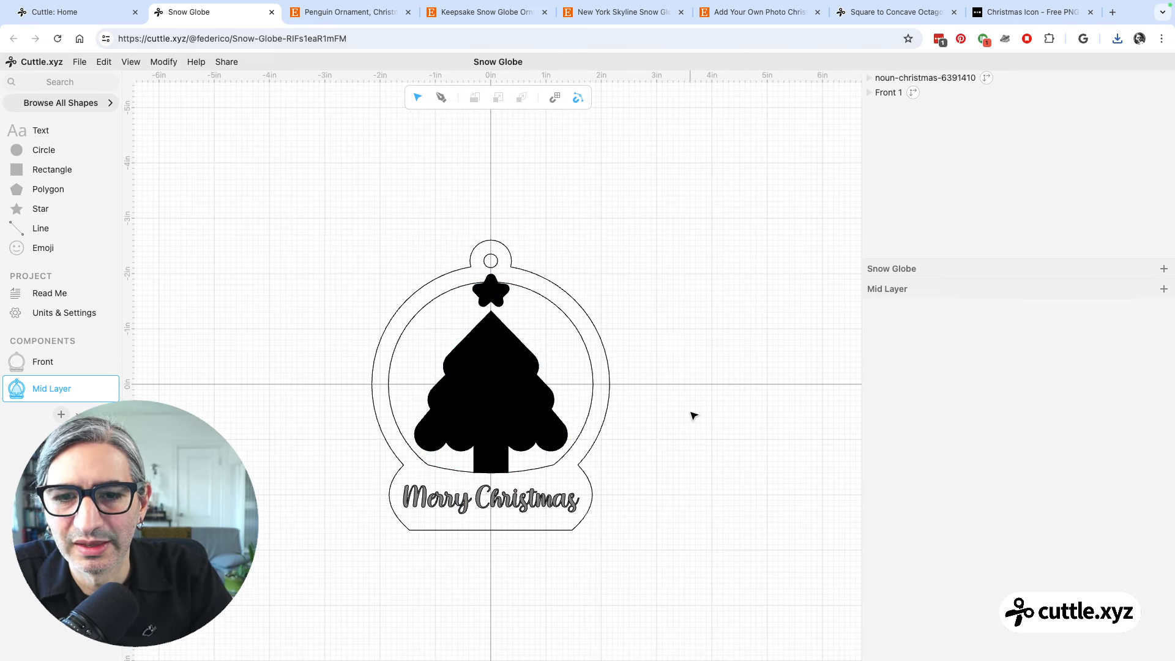
Open the imported tree group so that its tree and star paths can be edited separately
{"action": "left_click", "coordinate": [543, 425]}
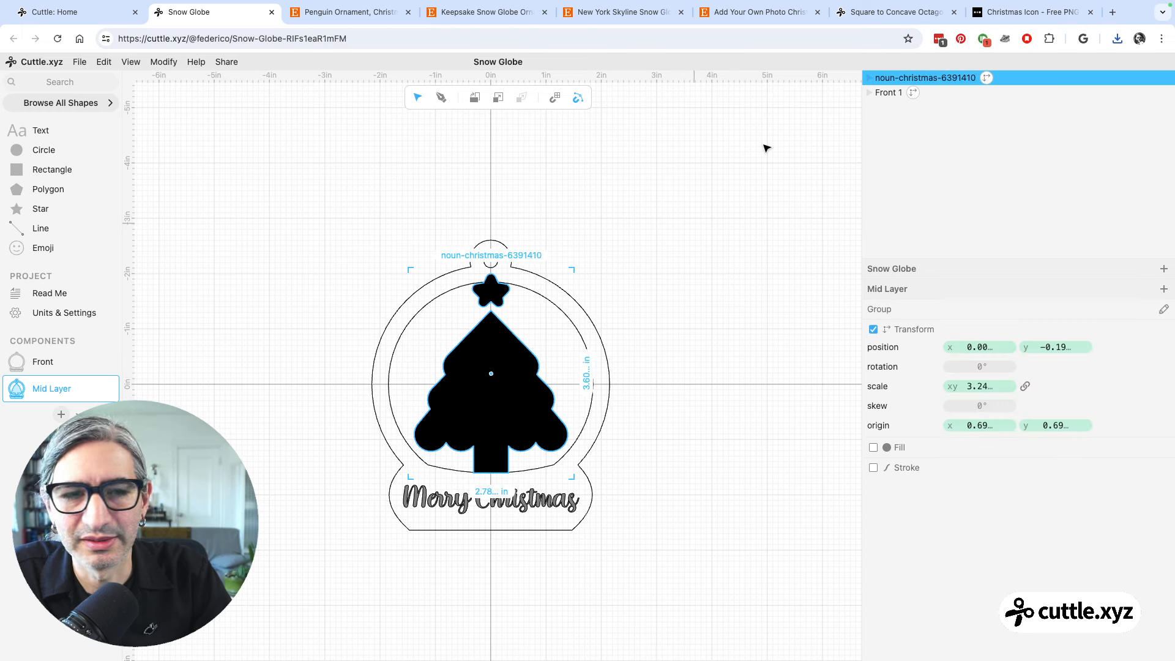
{"action": "left_click", "coordinate": [872, 80]}
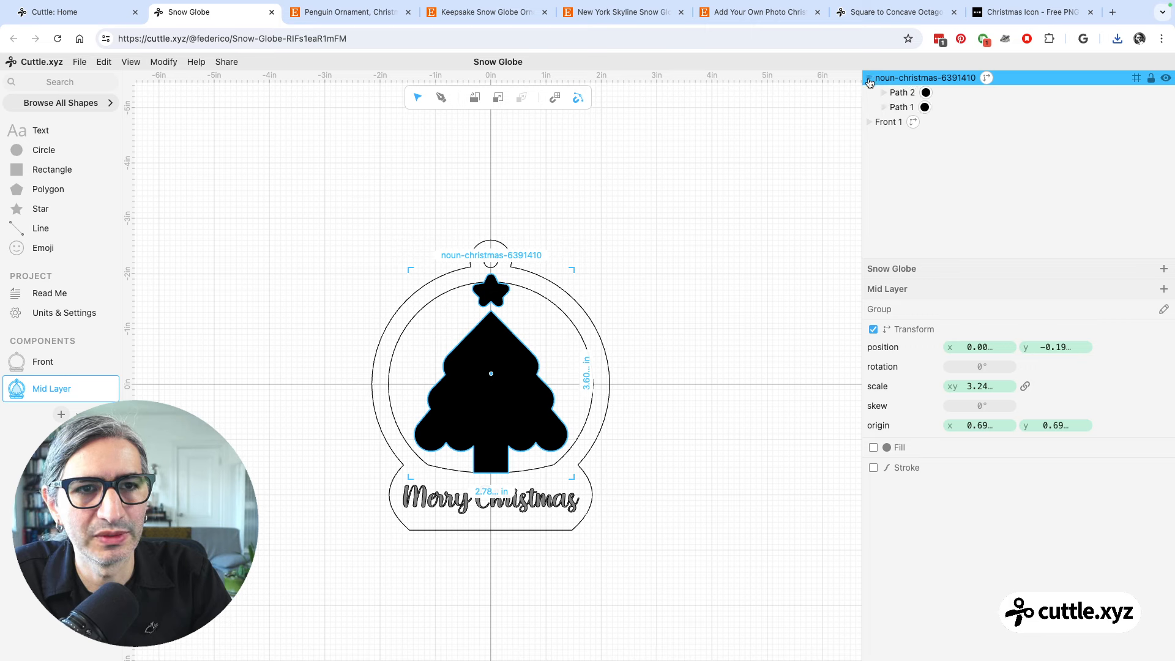
{"action": "left_click", "coordinate": [871, 79]}
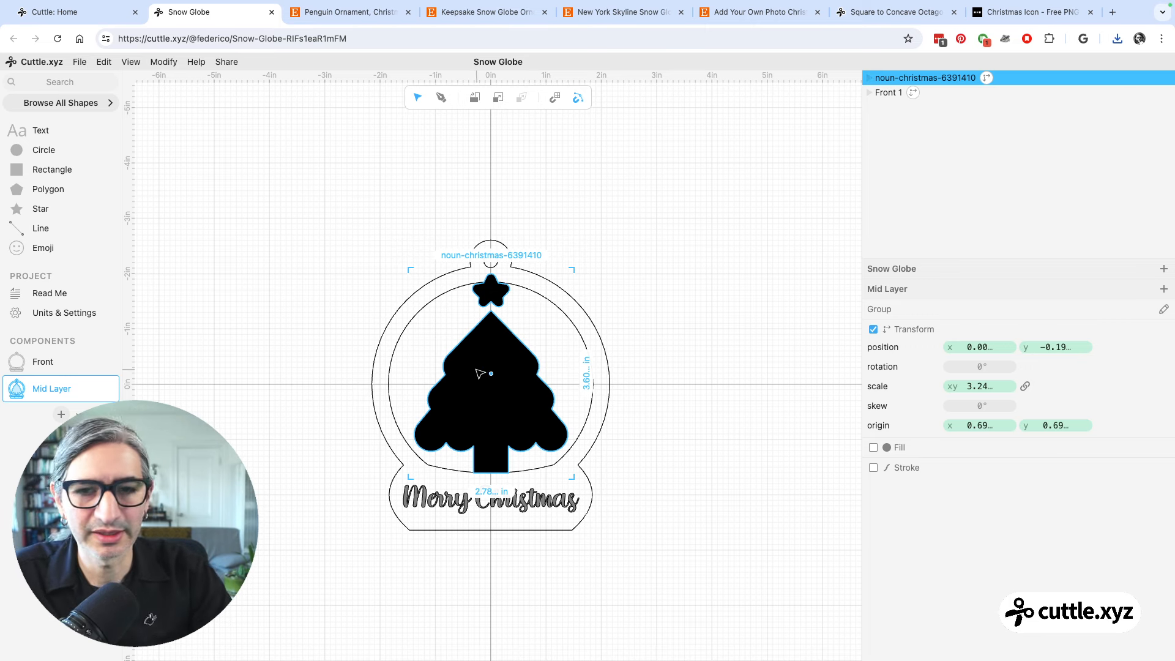
{"action": "double_click", "coordinate": [499, 357]}
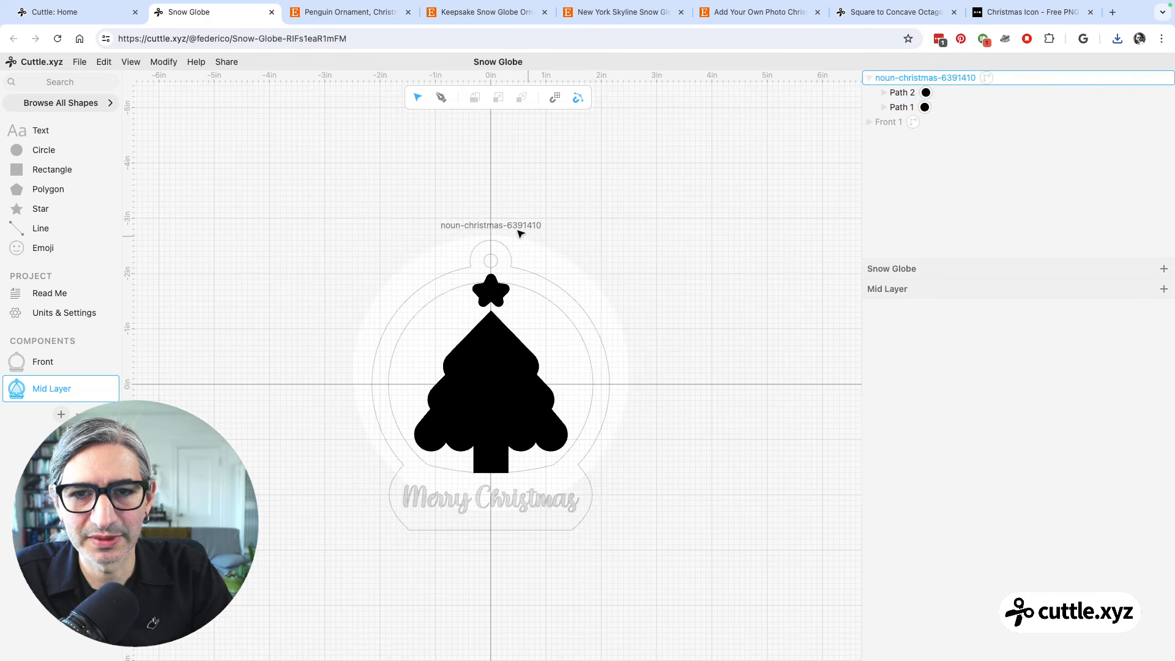
{"action": "left_click", "coordinate": [496, 364]}
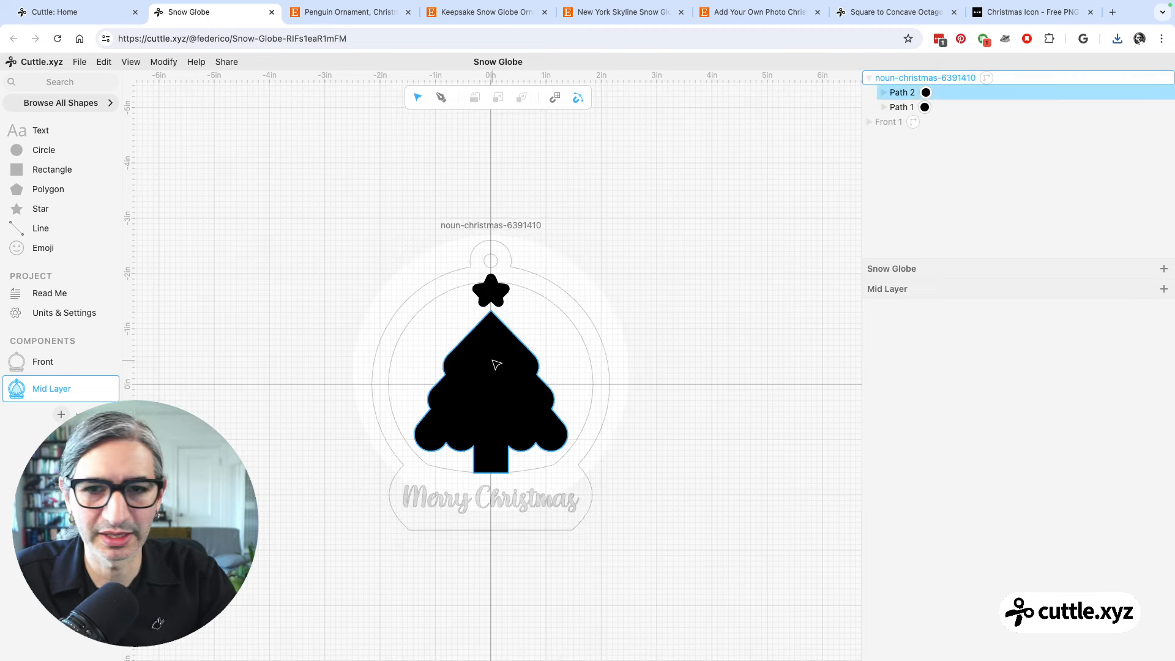
Nudge the star path down to y about 0.29 so it overlaps the tip of the tree
{"action": "scroll", "coordinate": [507, 336], "scroll_direction": "up", "scroll_amount": 5}
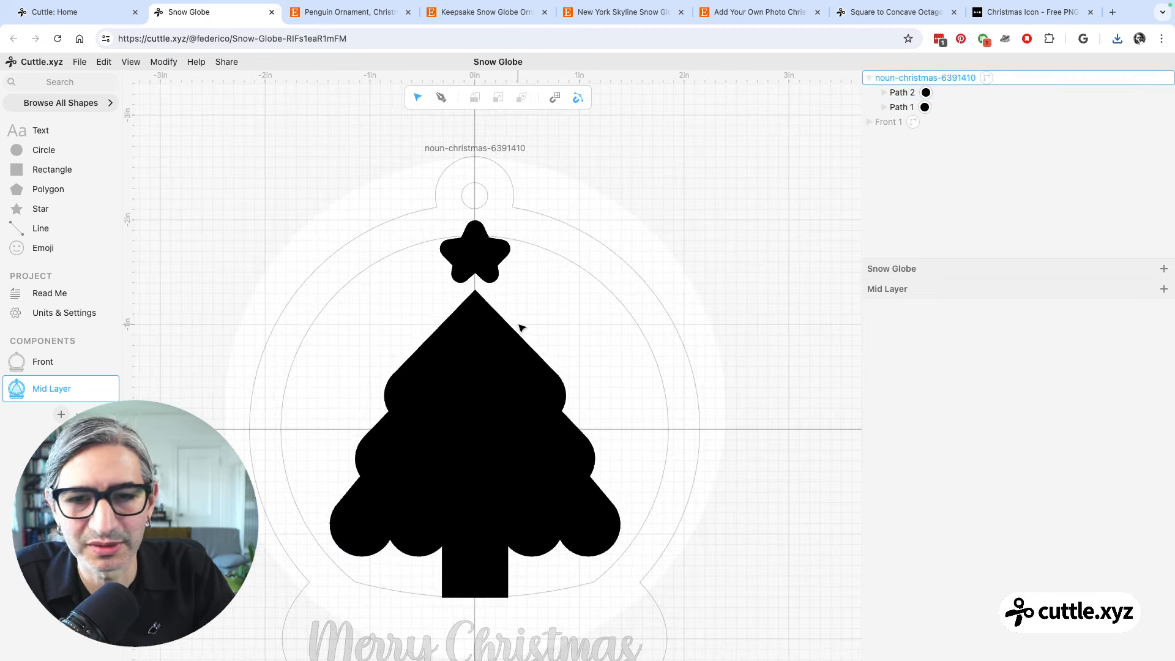
{"action": "left_click", "coordinate": [478, 276]}
{"action": "left_click", "coordinate": [445, 435]}
{"action": "left_click", "coordinate": [477, 257]}
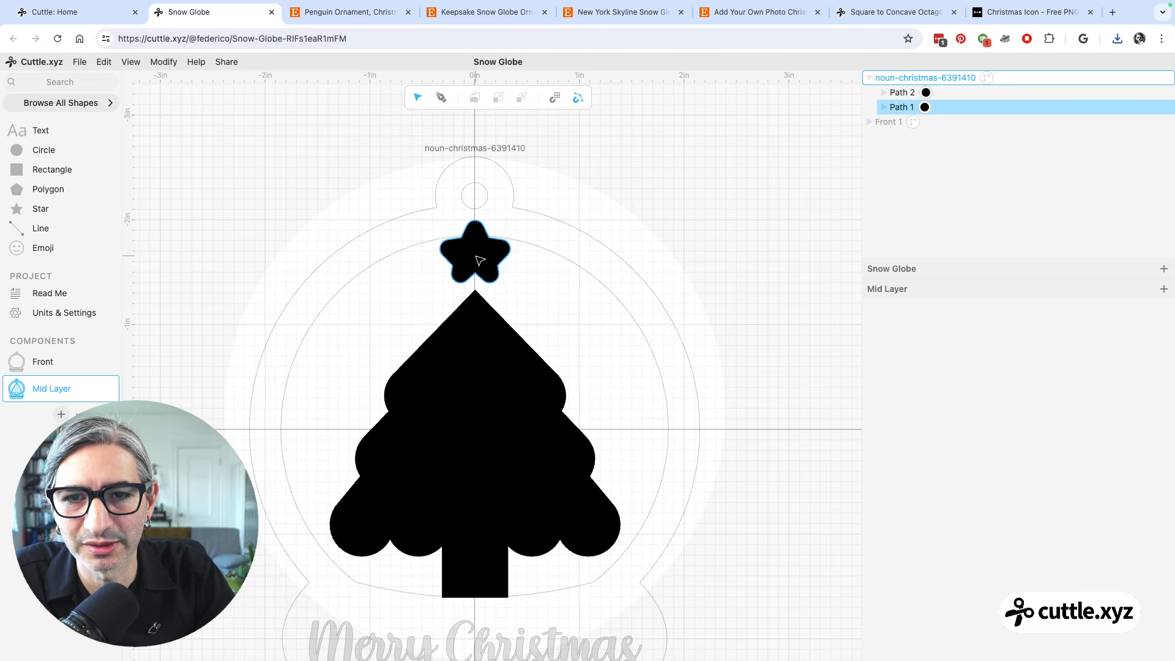
{"action": "left_click", "coordinate": [488, 259]}
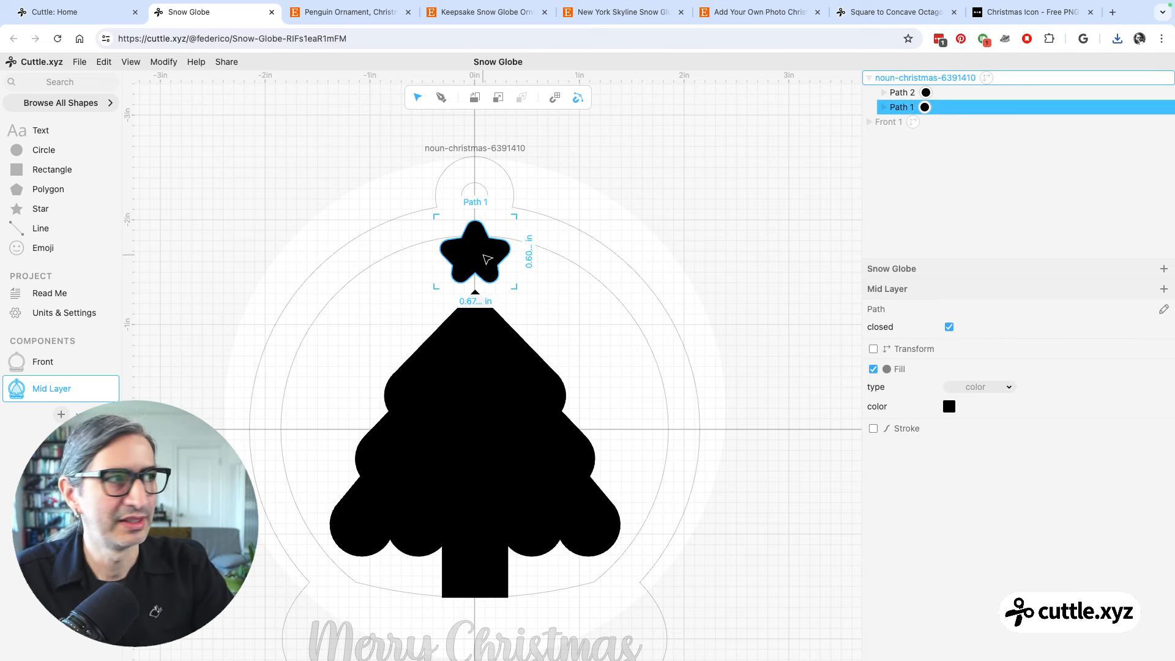
{"action": "key", "text": "Down"}
{"action": "key", "text": "Down"}
{"action": "key", "text": "Down"}
{"action": "key", "text": "Down"}
{"action": "key", "text": "Down"}
{"action": "key", "text": "Down"}
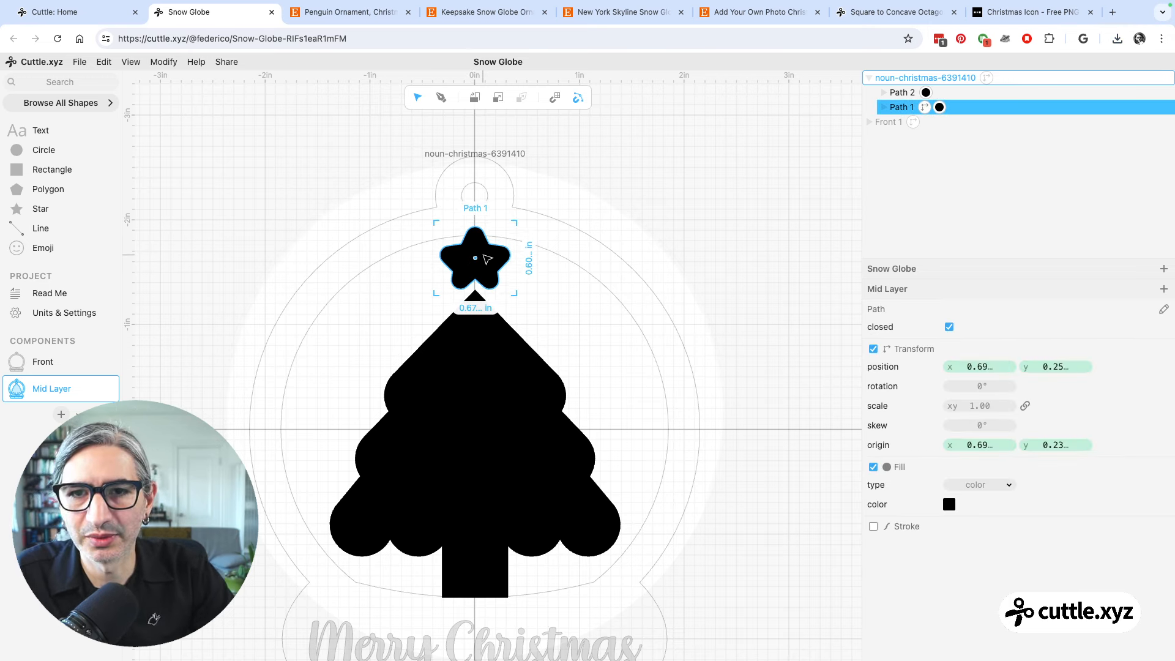
{"action": "key", "text": "Down"}
{"action": "key", "text": "Down"}
{"action": "key", "text": "Down"}
{"action": "key", "text": "Down"}
{"action": "key", "text": "Down"}
{"action": "key", "text": "Down"}
{"action": "key", "text": "Down"}
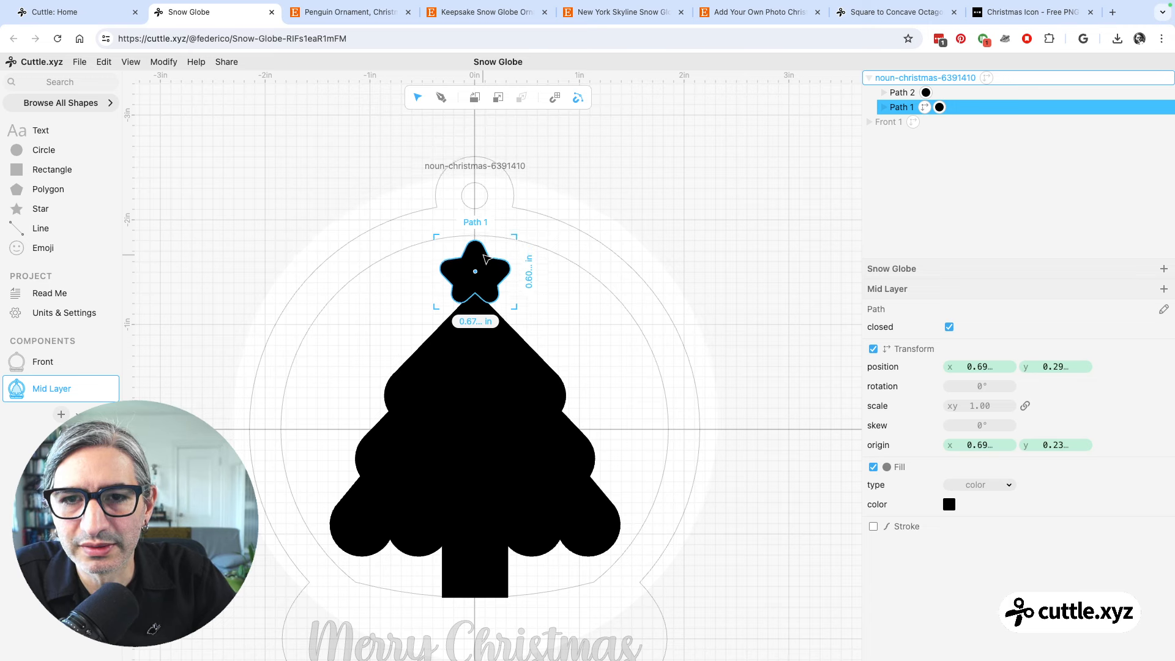
{"action": "key", "text": "Up"}
{"action": "key", "text": "Up"}
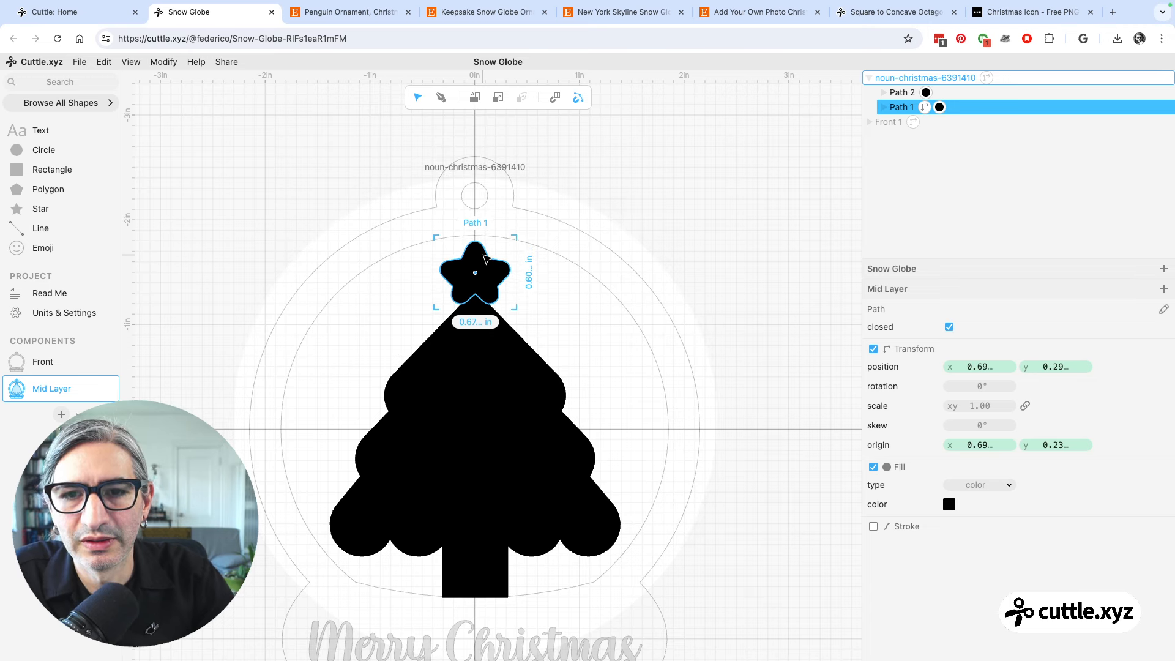
{"action": "left_click", "coordinate": [696, 219]}
{"action": "left_click", "coordinate": [696, 218]}
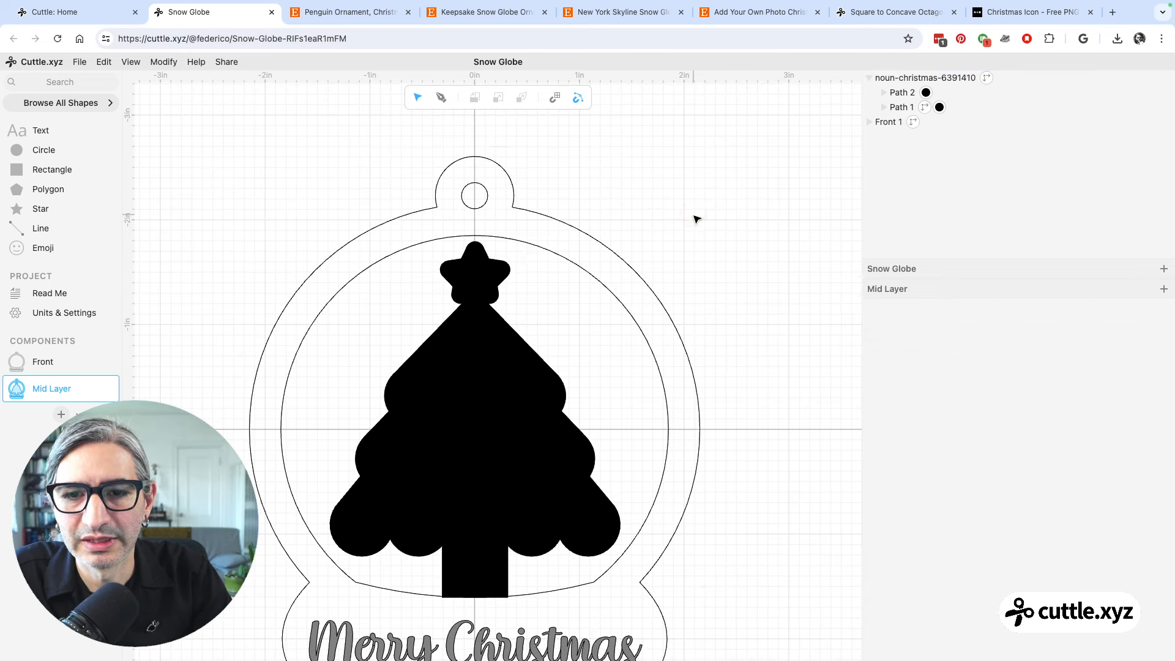
Enlarge the whole tree group to scale 3.52 and shift it up to y about -0.25
{"action": "scroll", "coordinate": [696, 219], "scroll_direction": "down", "scroll_amount": 3}
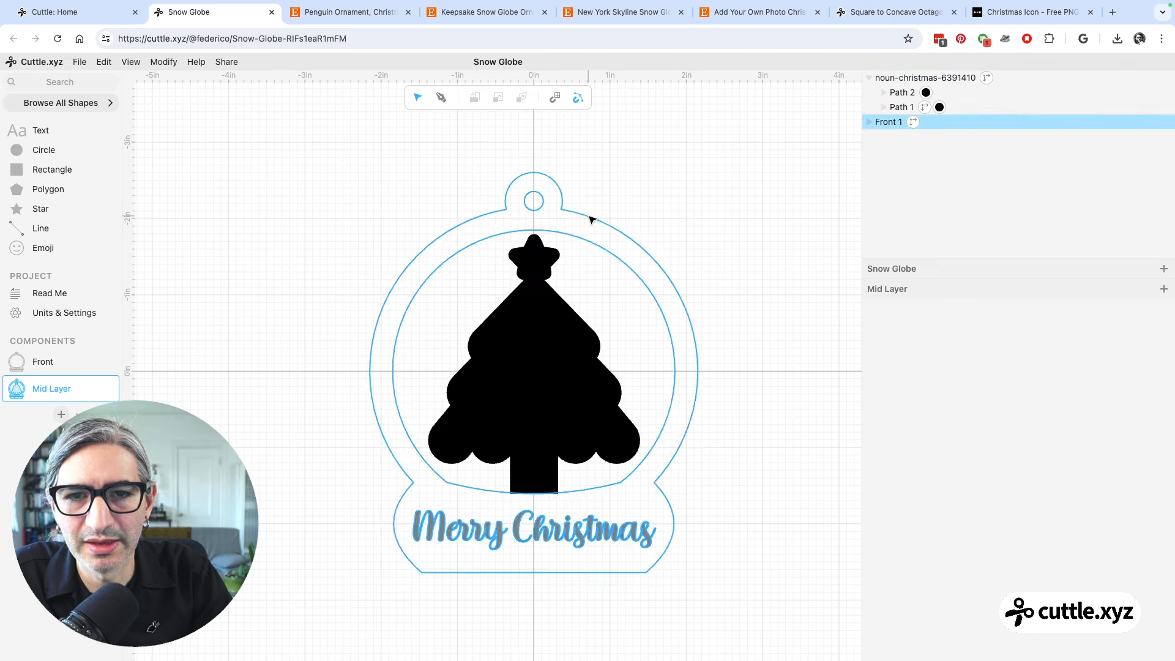
{"action": "left_click", "coordinate": [570, 331]}
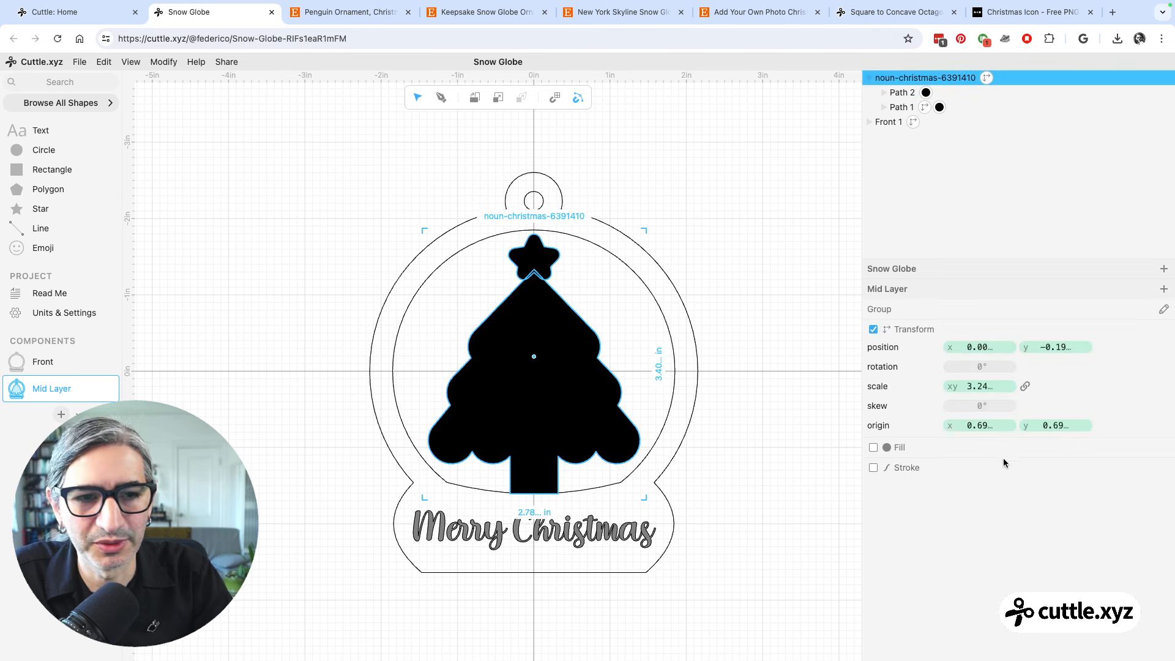
{"action": "left_click_drag", "start_coordinate": [976, 387], "coordinate": [1032, 390]}
{"action": "left_click_drag", "start_coordinate": [527, 417], "coordinate": [527, 412]}
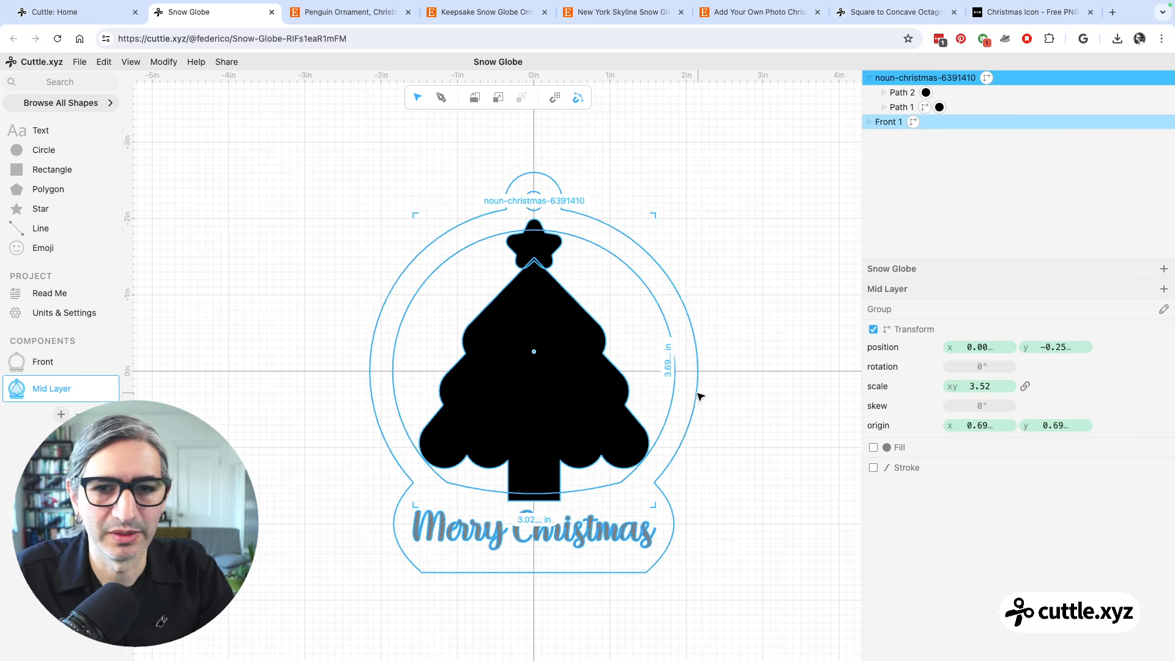
Set the tree group's position to x 0, y 0
{"action": "left_click", "coordinate": [1064, 347]}
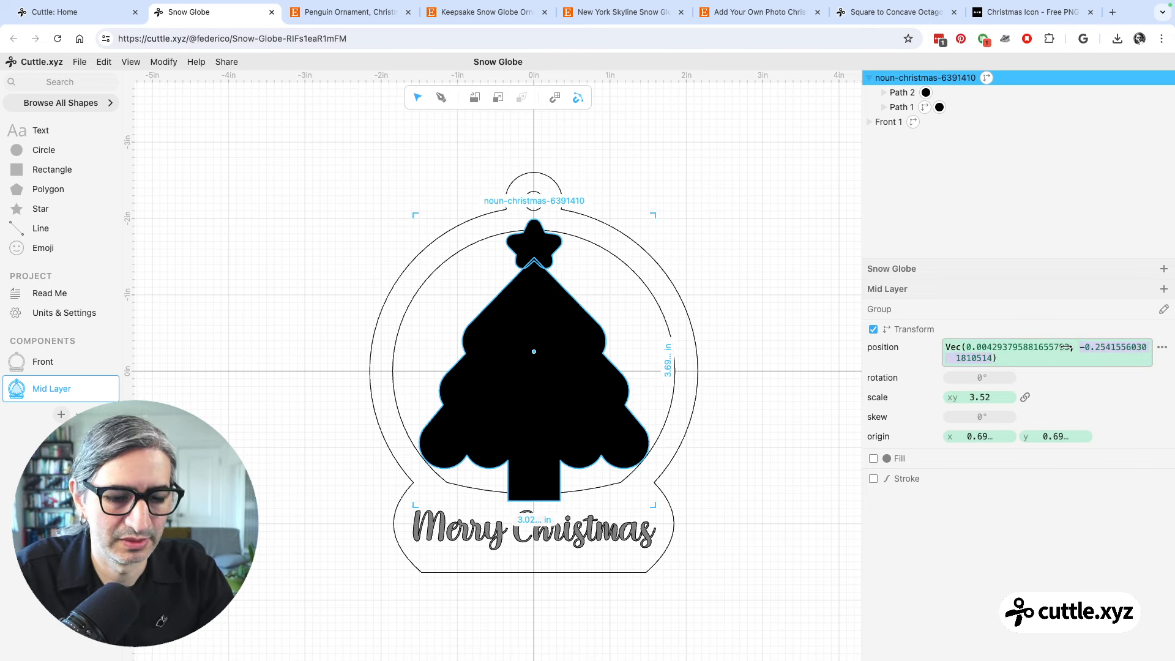
{"action": "type", "text": "0"}
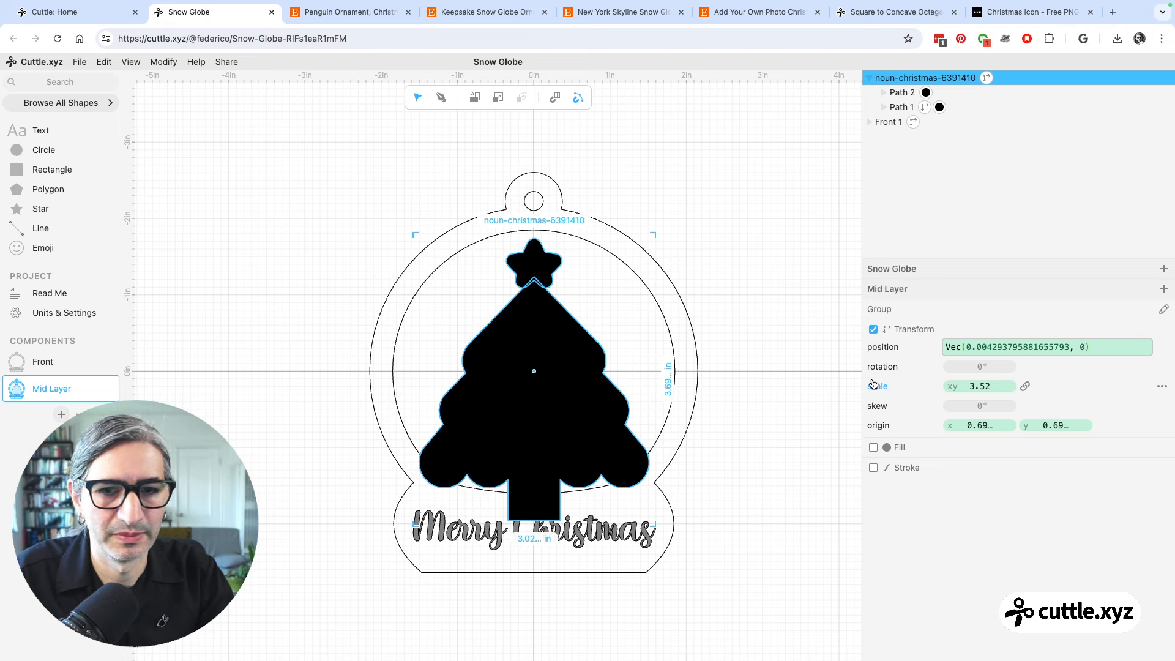
{"action": "double_click", "coordinate": [999, 347]}
{"action": "type", "text": "0"}
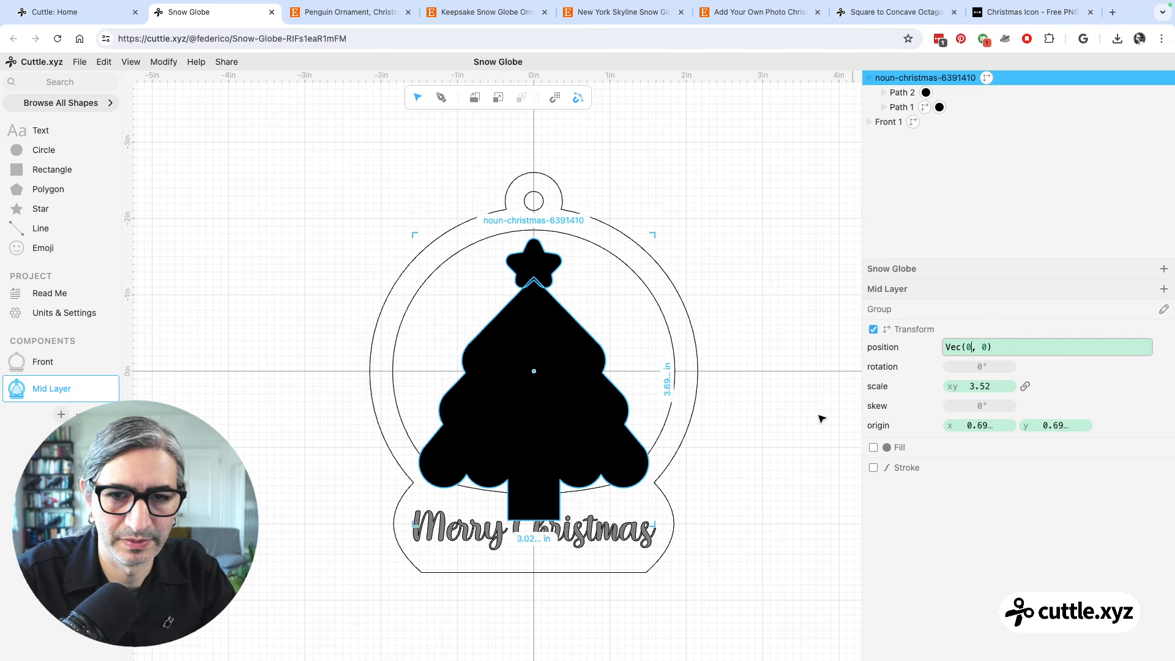
Nudge the tree group up to y -0.29 and set its scale to 3.51, overlapping the globe's inner edge with star and trunk
{"action": "left_click", "coordinate": [813, 400]}
{"action": "left_click", "coordinate": [590, 419]}
{"action": "key", "text": "Up"}
{"action": "key", "text": "Up"}
{"action": "key", "text": "Up"}
{"action": "key", "text": "Up"}
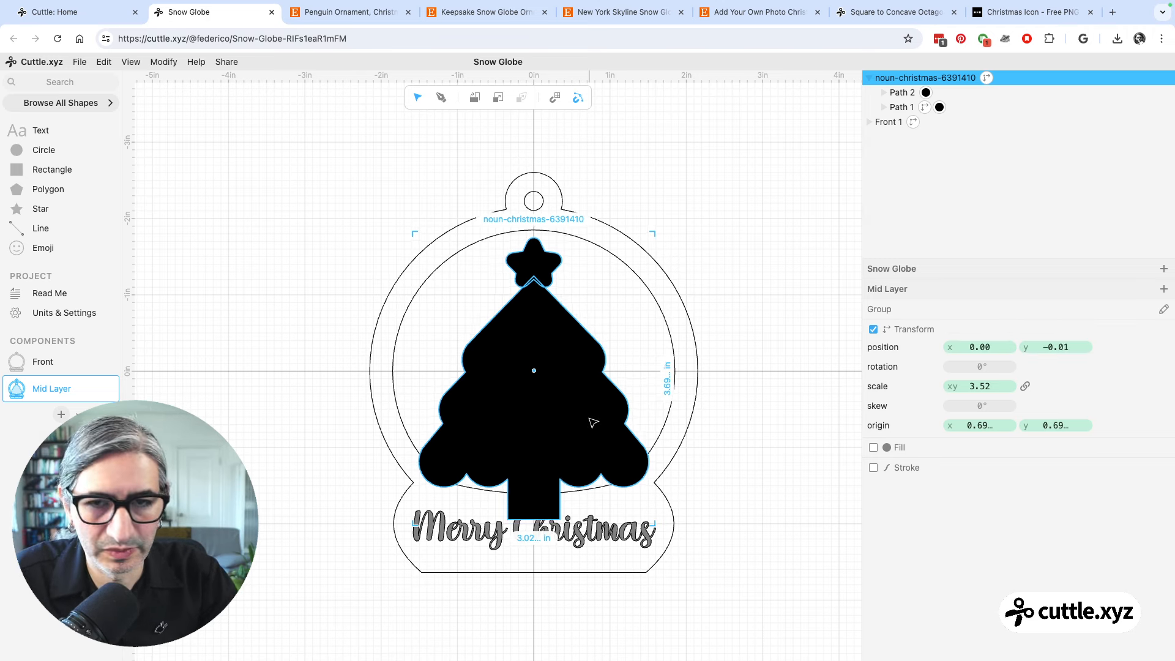
{"action": "key", "text": "Up"}
{"action": "key", "text": "Up"}
{"action": "key", "text": "Up"}
{"action": "key", "text": "Up"}
{"action": "key", "text": "Up"}
{"action": "key", "text": "Up"}
{"action": "key", "text": "Up"}
{"action": "key", "text": "Up"}
{"action": "key", "text": "Up"}
{"action": "key", "text": "Up"}
{"action": "key", "text": "Up"}
{"action": "key", "text": "Up"}
{"action": "key", "text": "Up"}
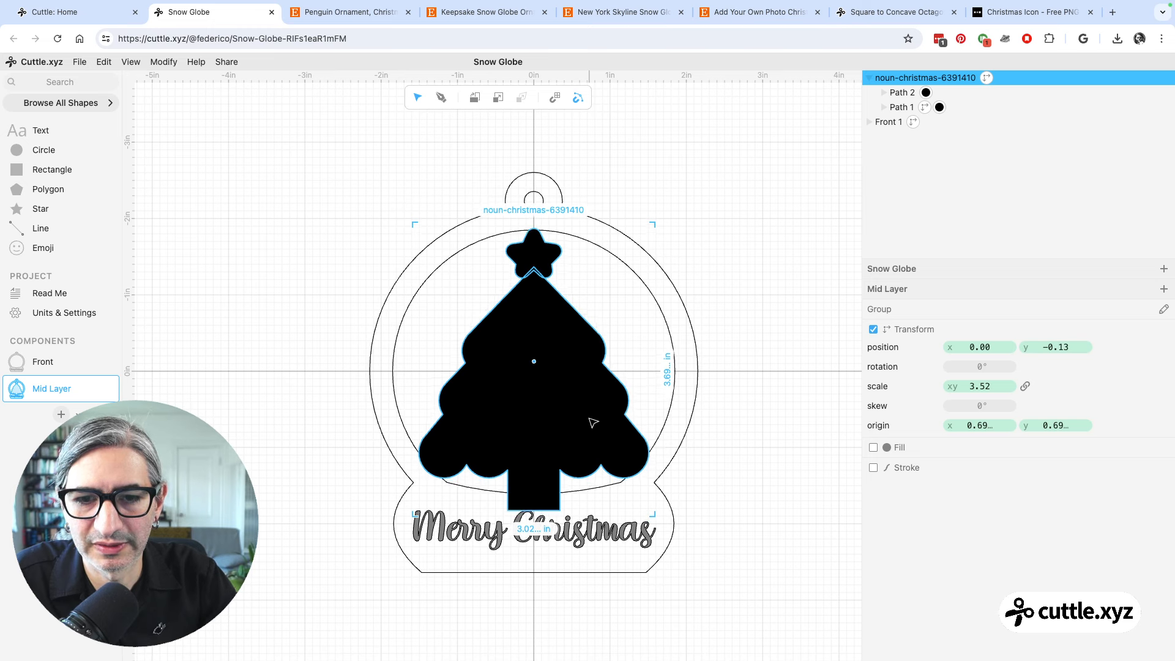
{"action": "key", "text": "Up"}
{"action": "key", "text": "Up"}
{"action": "key", "text": "Up"}
{"action": "key", "text": "Up"}
{"action": "key", "text": "Up"}
{"action": "key", "text": "Up"}
{"action": "key", "text": "Up"}
{"action": "key", "text": "Up"}
{"action": "key", "text": "Up"}
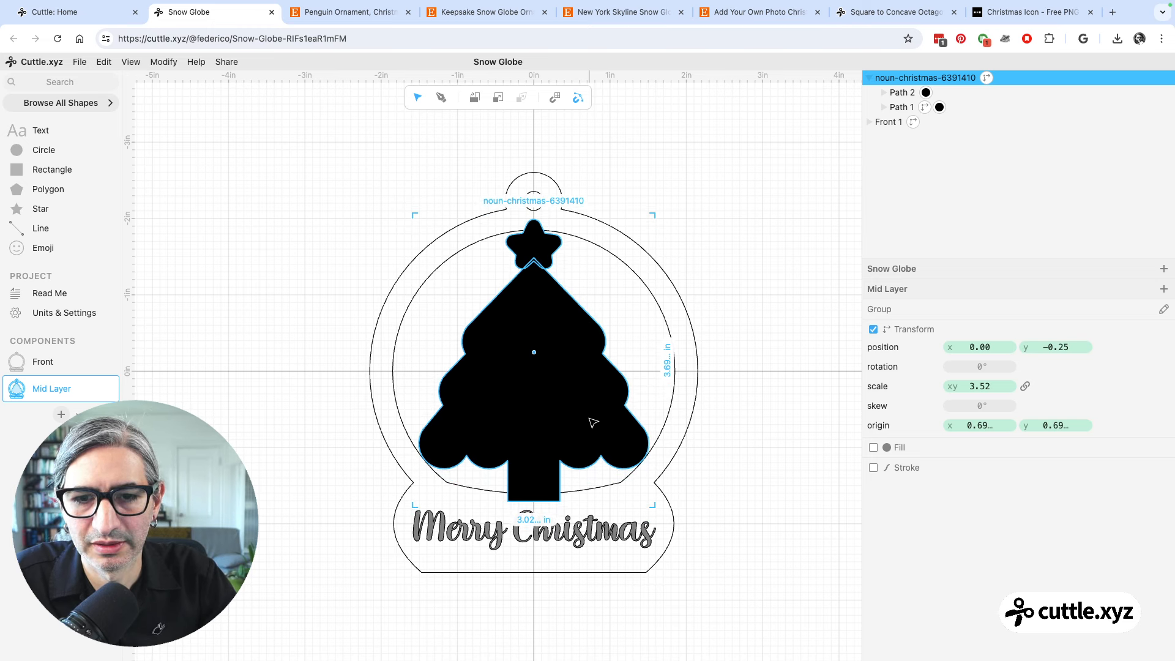
{"action": "key", "text": "Up"}
{"action": "key", "text": "Up"}
{"action": "key", "text": "Up"}
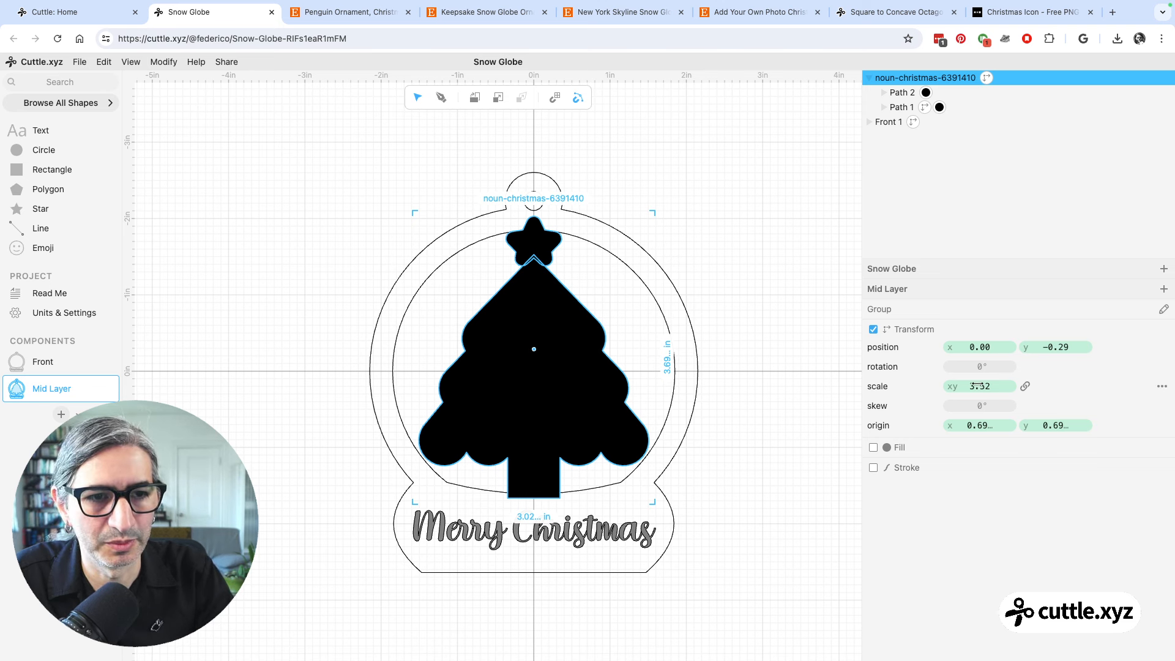
{"action": "left_click", "coordinate": [757, 479]}
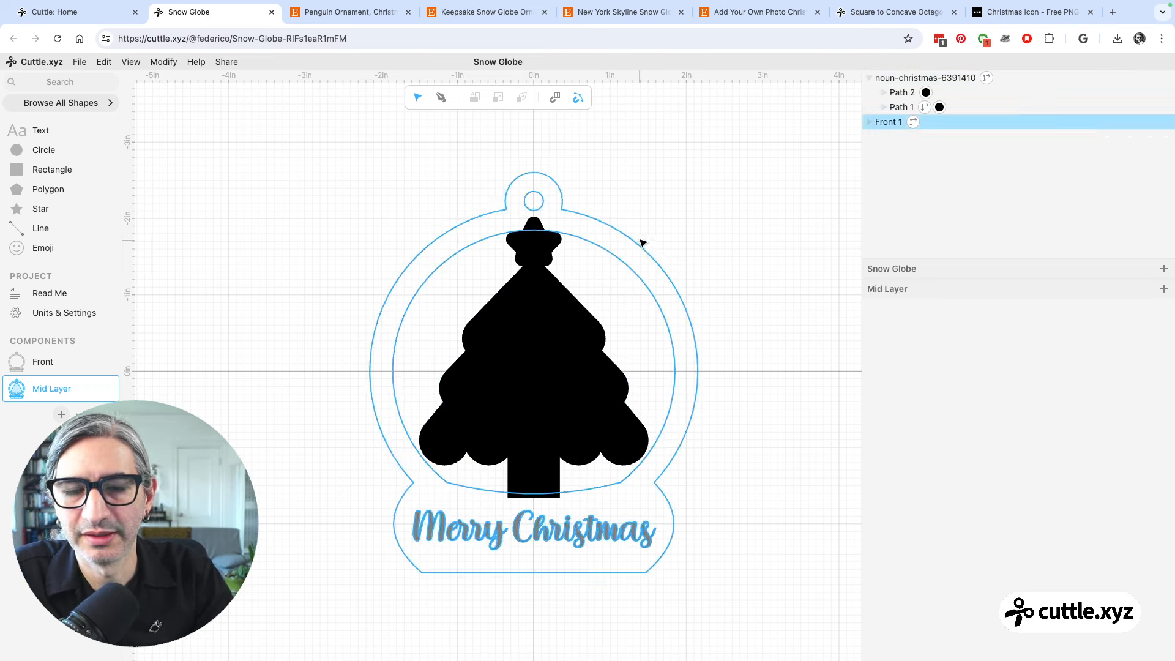
Apply the Weld And Score modifier to the tree and Front shapes together and examine the resulting outlines
{"action": "left_click", "coordinate": [513, 332]}
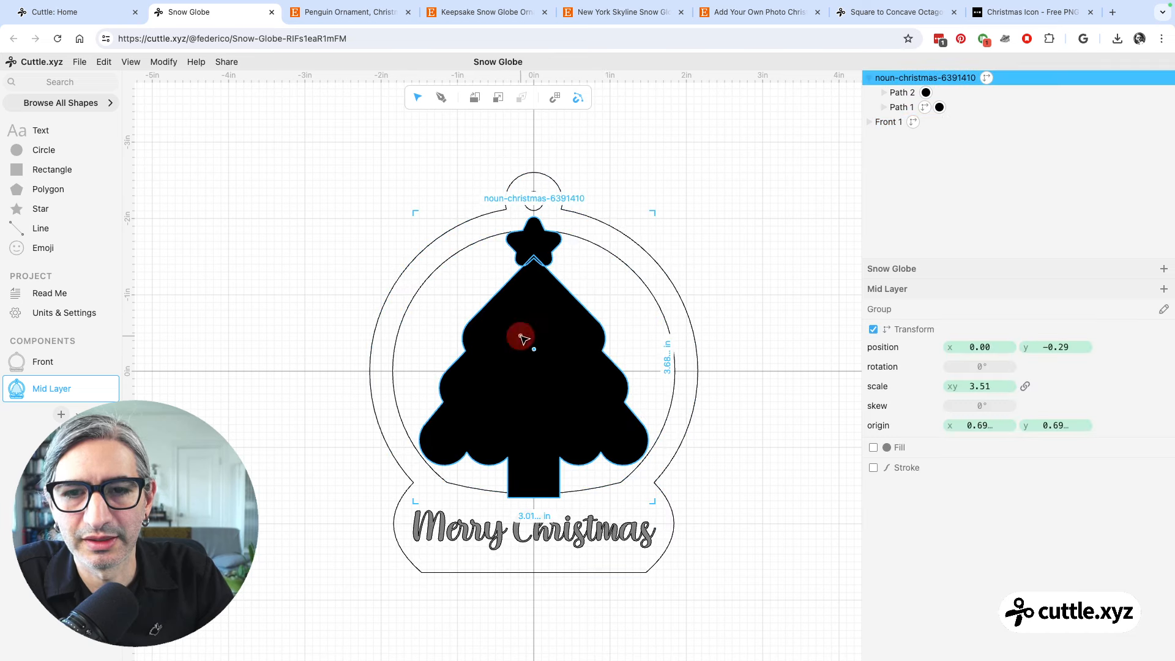
{"action": "left_click", "coordinate": [310, 183]}
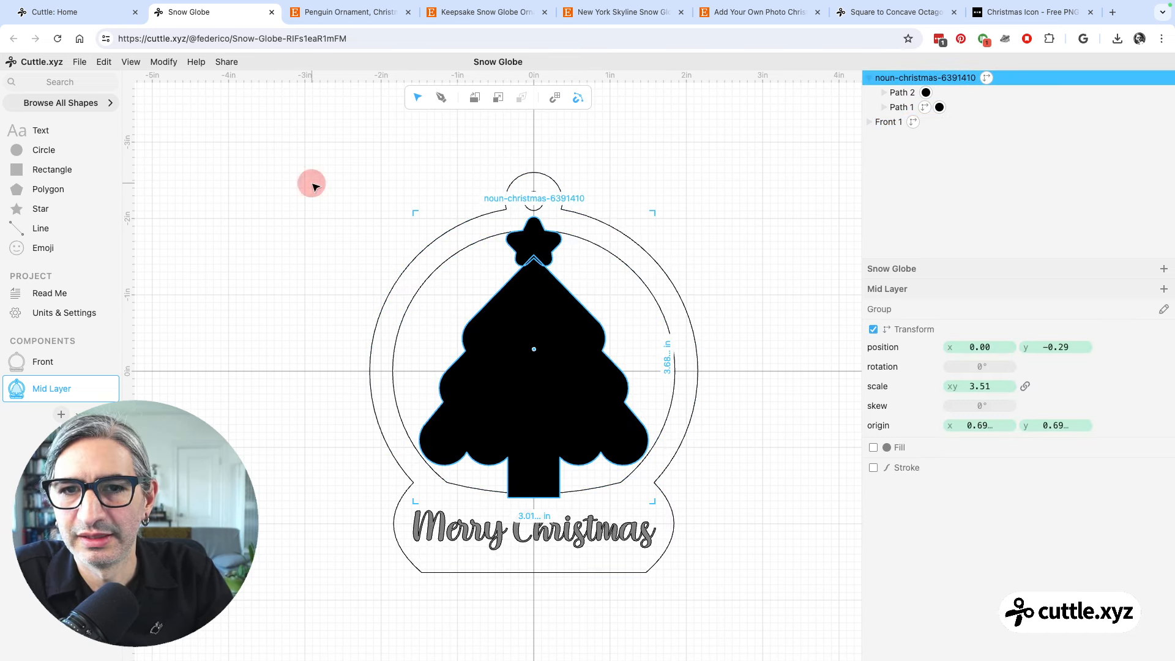
{"action": "left_click_drag", "start_coordinate": [299, 155], "coordinate": [738, 593]}
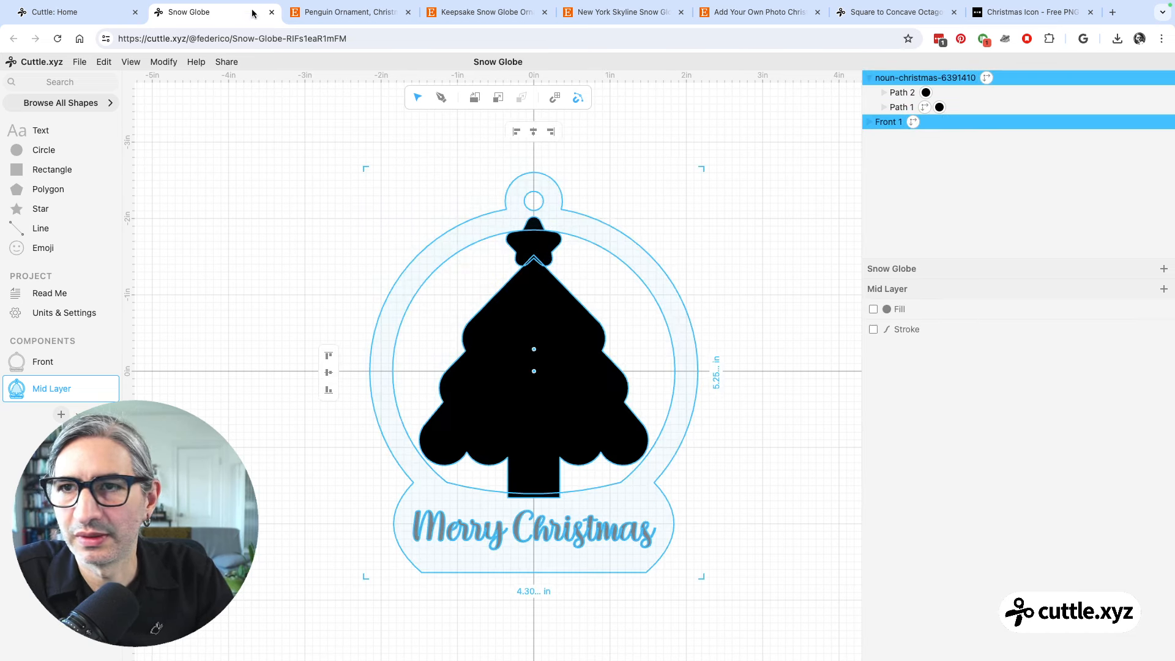
{"action": "left_click", "coordinate": [169, 61]}
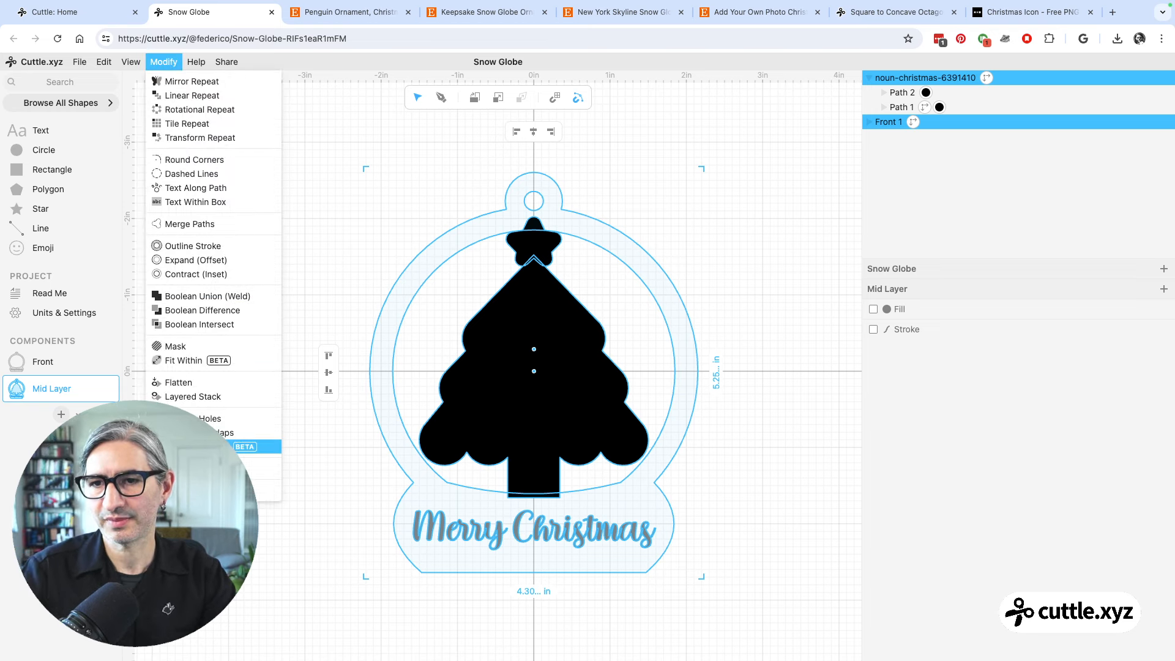
{"action": "left_click", "coordinate": [245, 446]}
{"action": "left_click", "coordinate": [251, 406]}
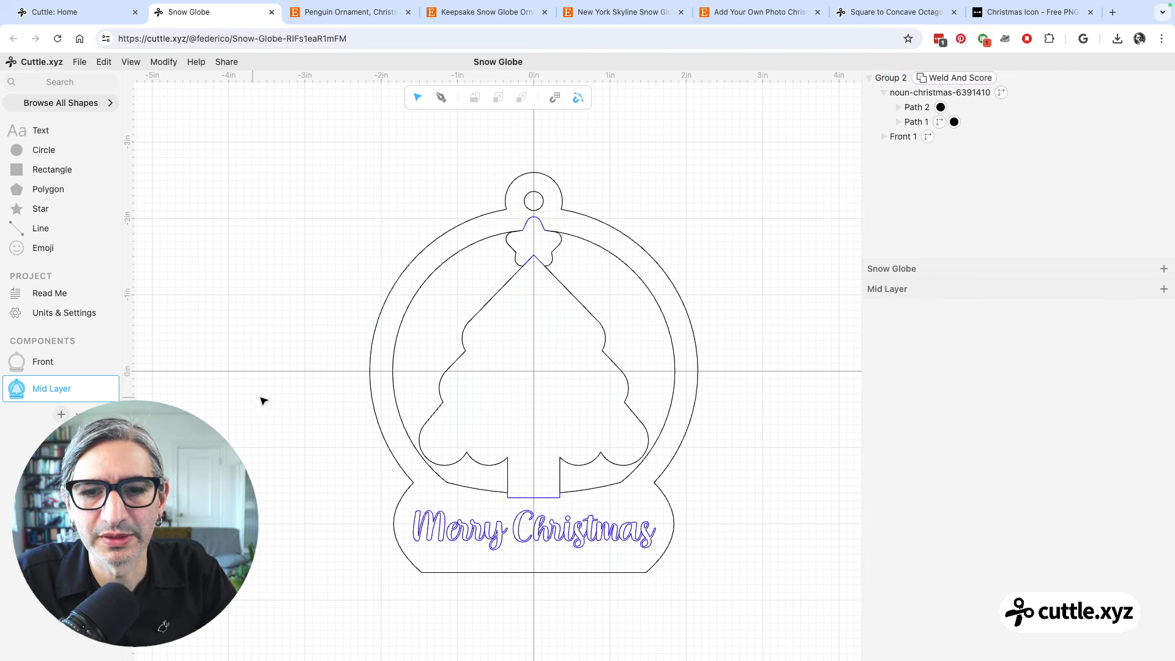
{"action": "scroll", "coordinate": [575, 275], "scroll_direction": "up", "scroll_amount": 2}
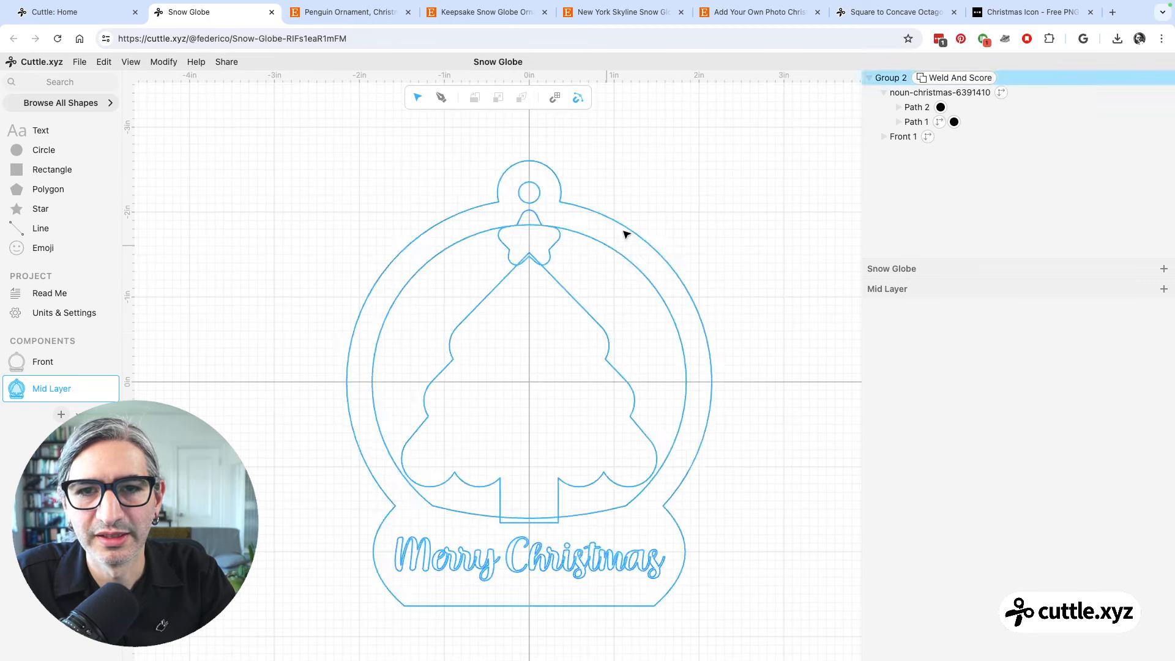
{"action": "scroll", "coordinate": [626, 234], "scroll_direction": "up", "scroll_amount": 3}
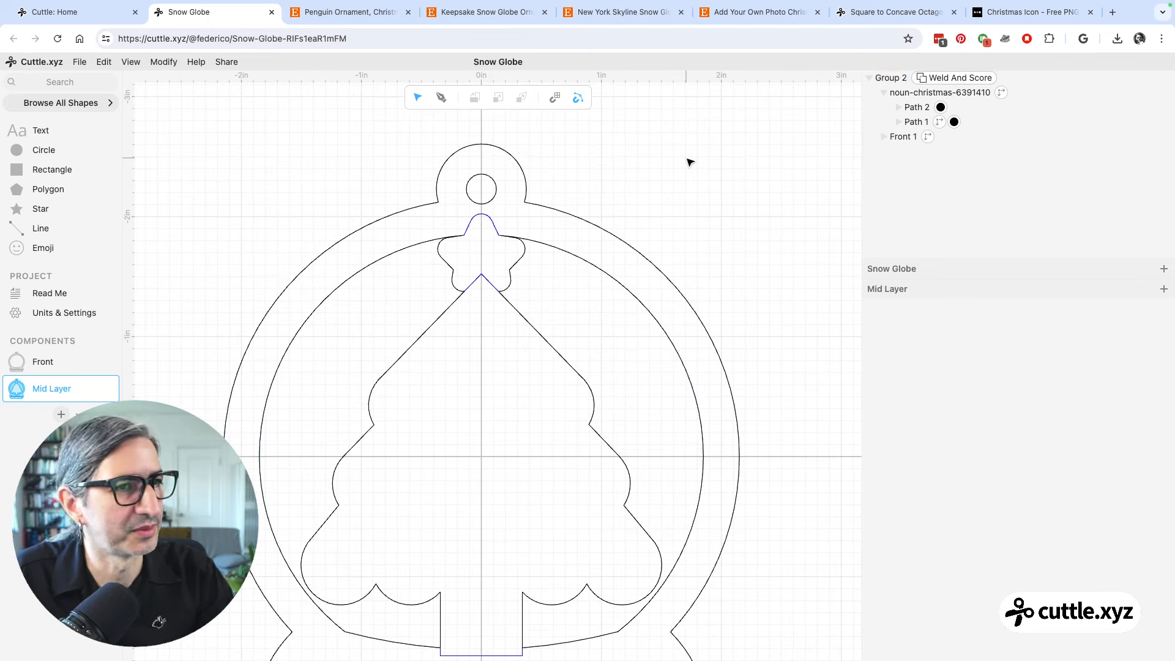
{"action": "scroll", "coordinate": [689, 161], "scroll_direction": "down", "scroll_amount": 4}
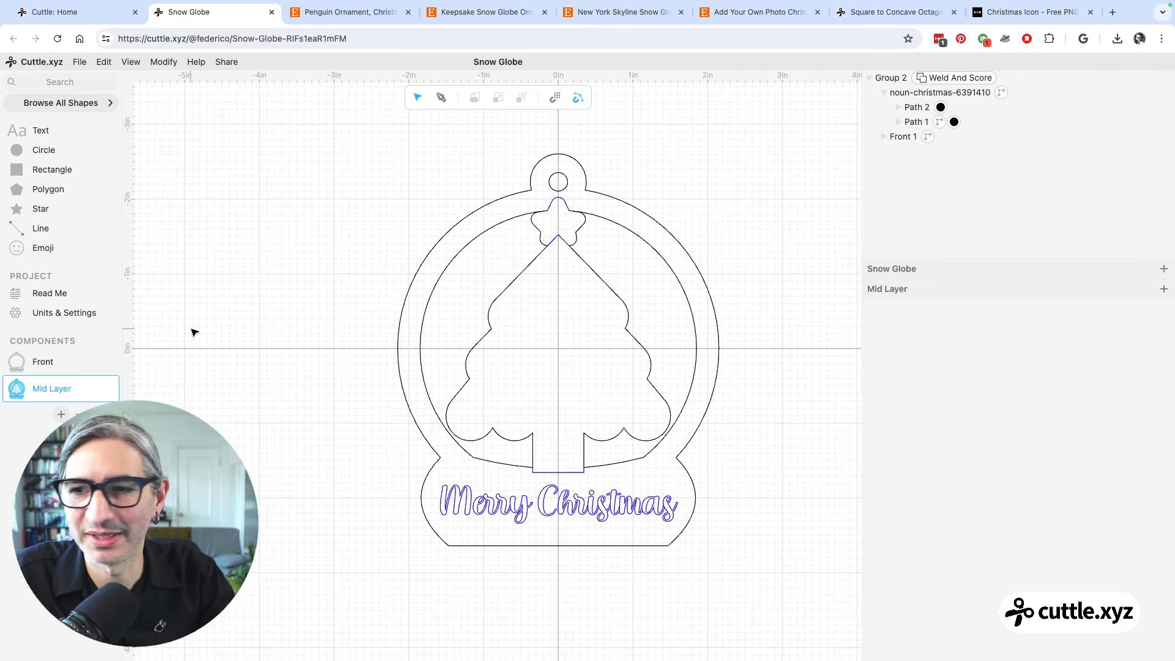
Undo the Weld And Score operation and its grouping, returning to separate tree and Front shapes
{"action": "left_click", "coordinate": [955, 78]}
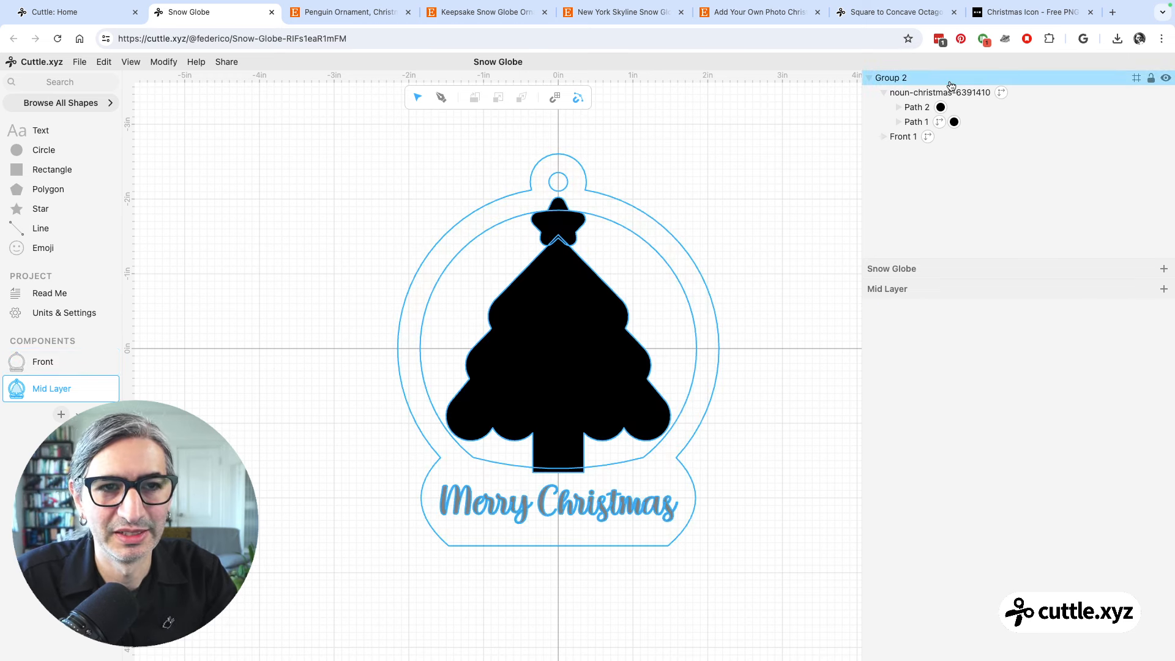
{"action": "left_click", "coordinate": [894, 79]}
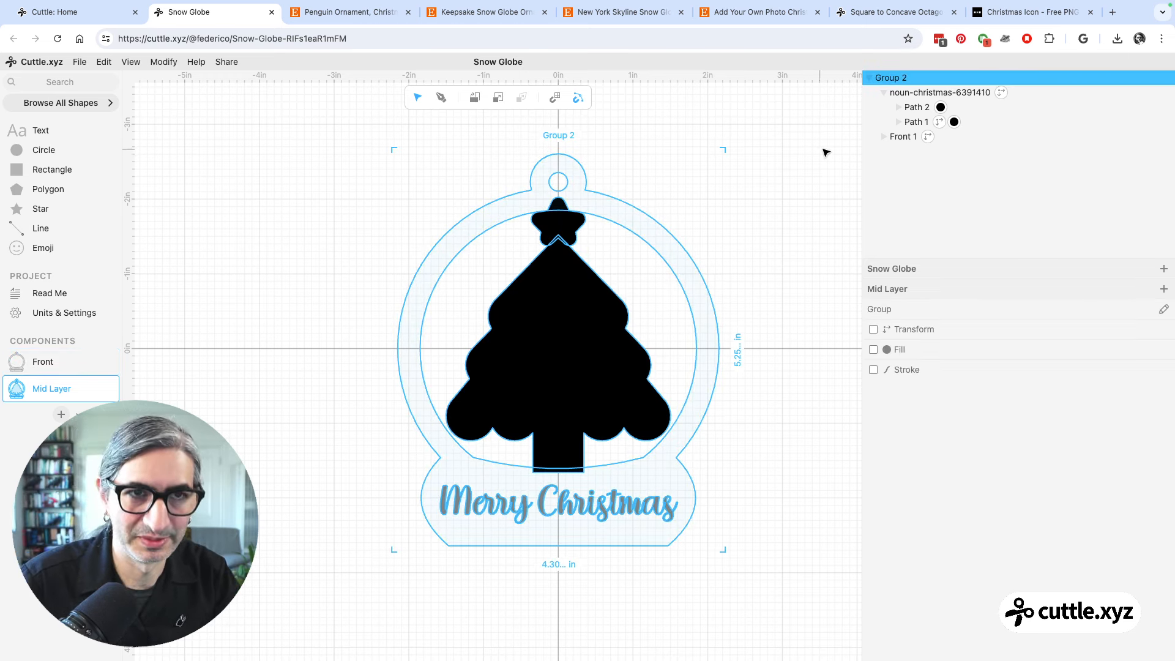
{"action": "key", "text": "w"}
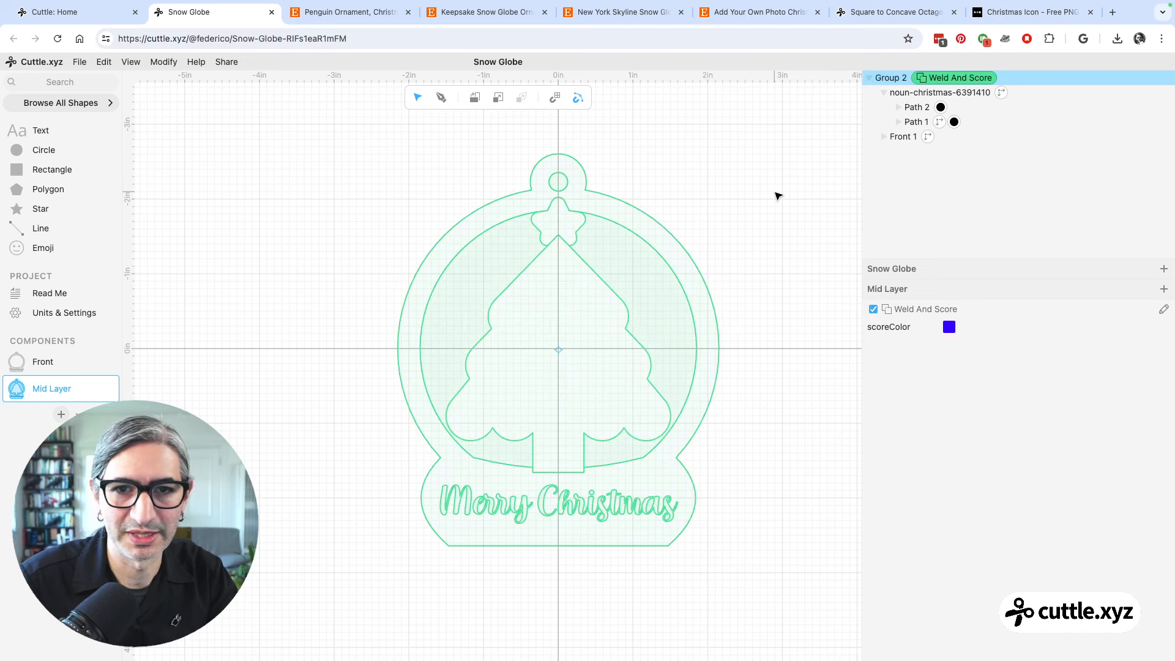
{"action": "key", "text": "super+z"}
{"action": "left_click", "coordinate": [777, 195]}
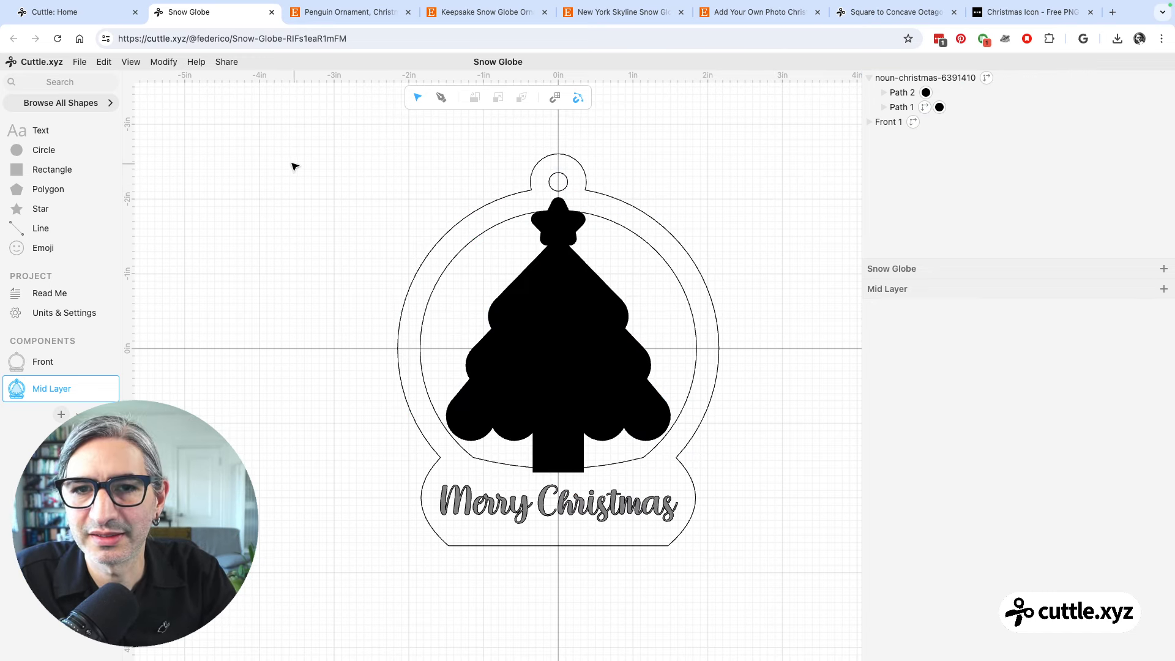
Scale the tree group to 3.35 and reposition it at x 0, y -0.17 so its trunk overlaps the globe's base
{"action": "left_click", "coordinate": [524, 258]}
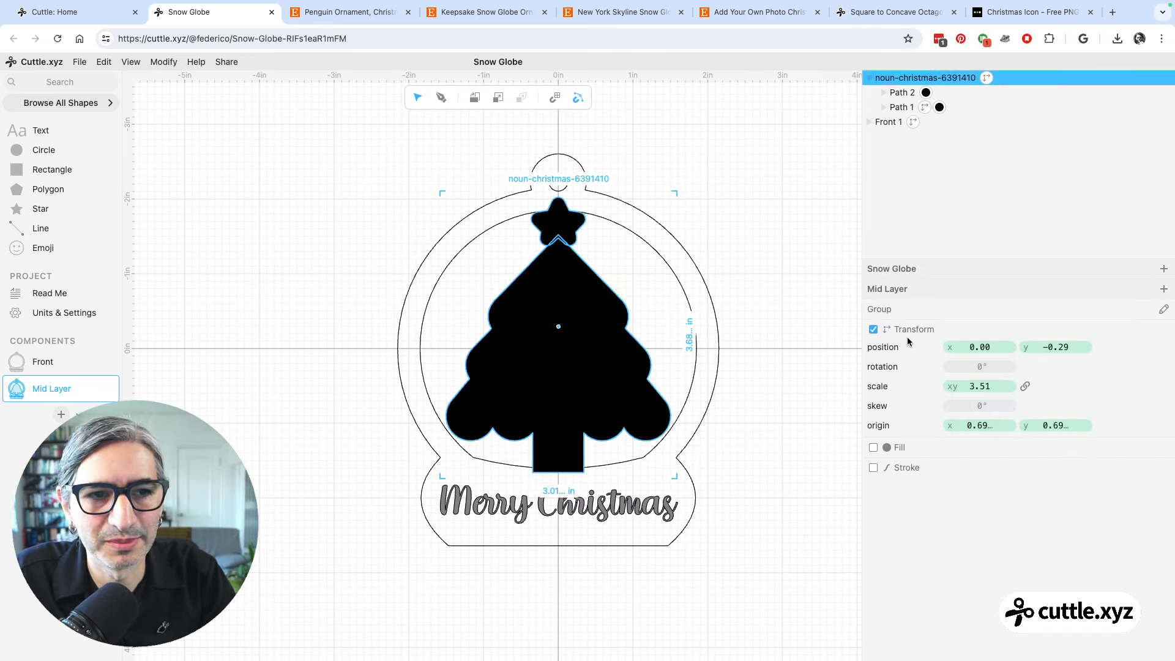
{"action": "left_click_drag", "start_coordinate": [974, 388], "coordinate": [942, 388]}
{"action": "left_click_drag", "start_coordinate": [557, 372], "coordinate": [562, 481]}
{"action": "left_click", "coordinate": [813, 388]}
{"action": "left_click", "coordinate": [577, 399]}
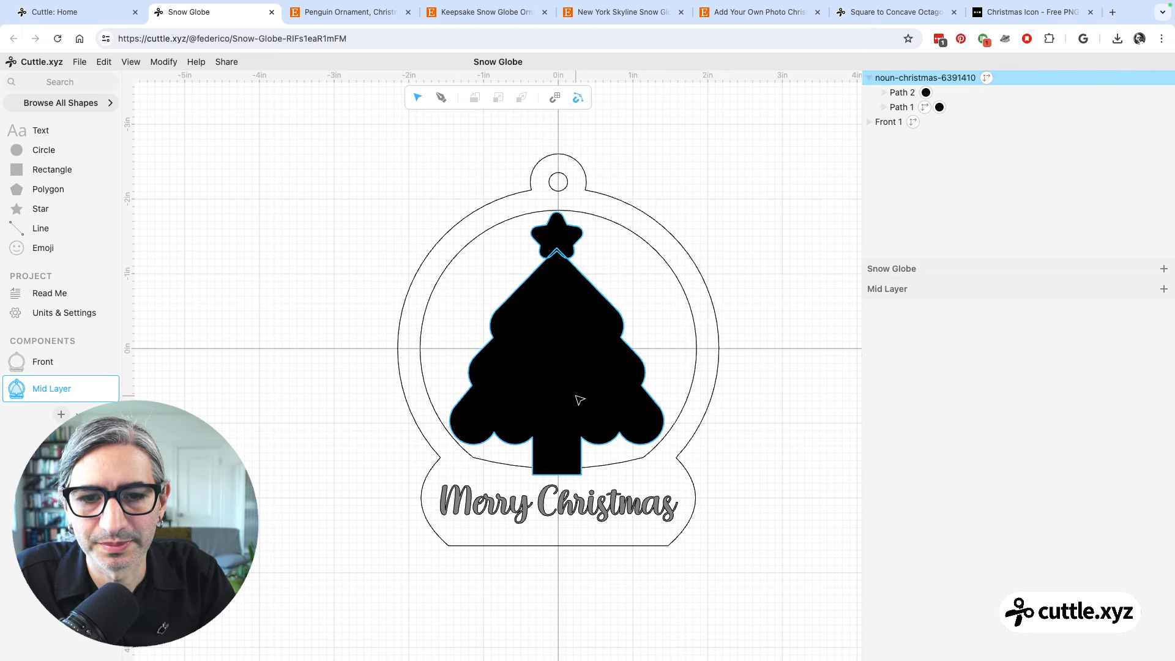
{"action": "left_click", "coordinate": [553, 405]}
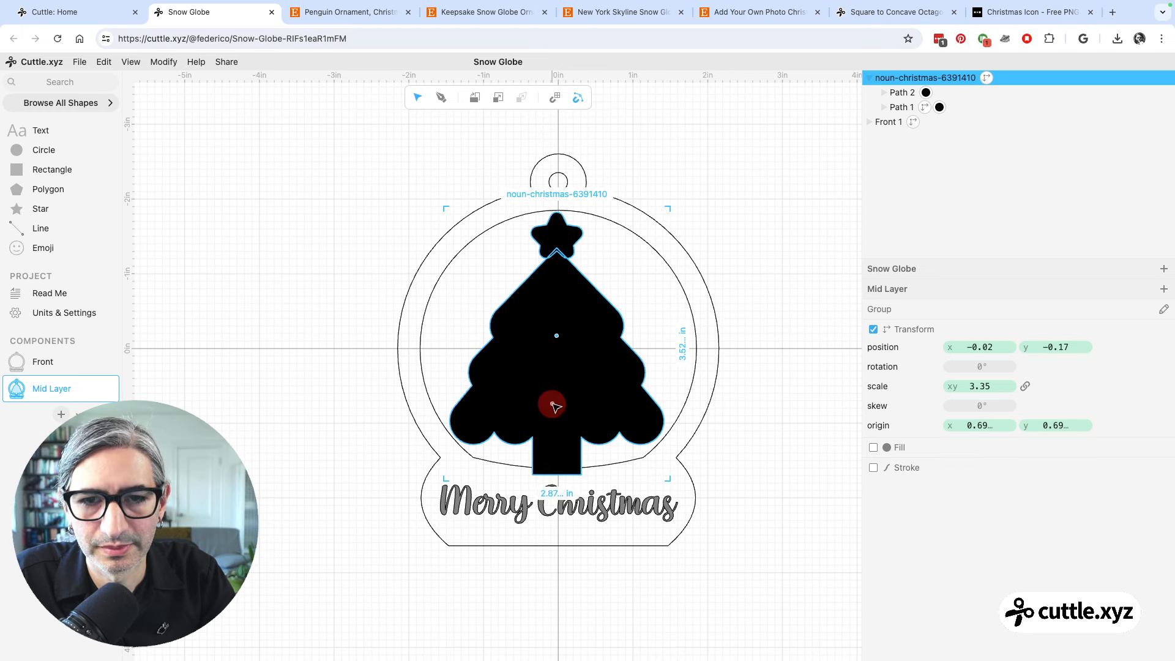
{"action": "left_click", "coordinate": [982, 348]}
{"action": "type", "text": "0,"}
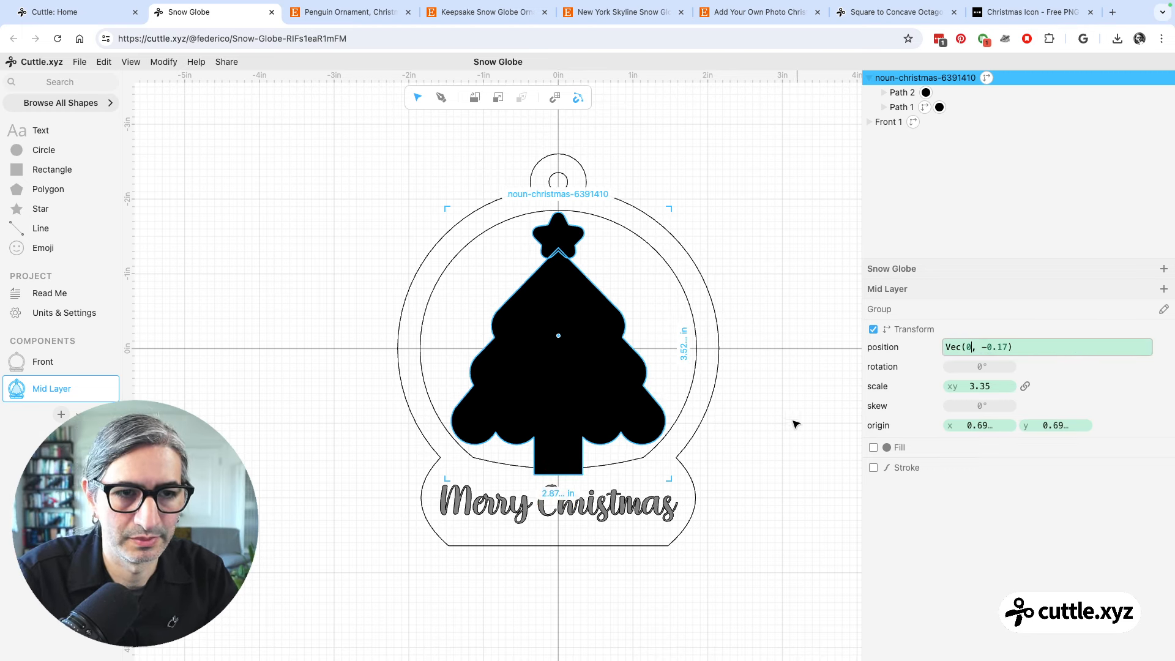
{"action": "left_click", "coordinate": [754, 424]}
Combine the tree group and the Front shape with a Boolean Union (Weld)
{"action": "left_click_drag", "start_coordinate": [347, 169], "coordinate": [756, 546]}
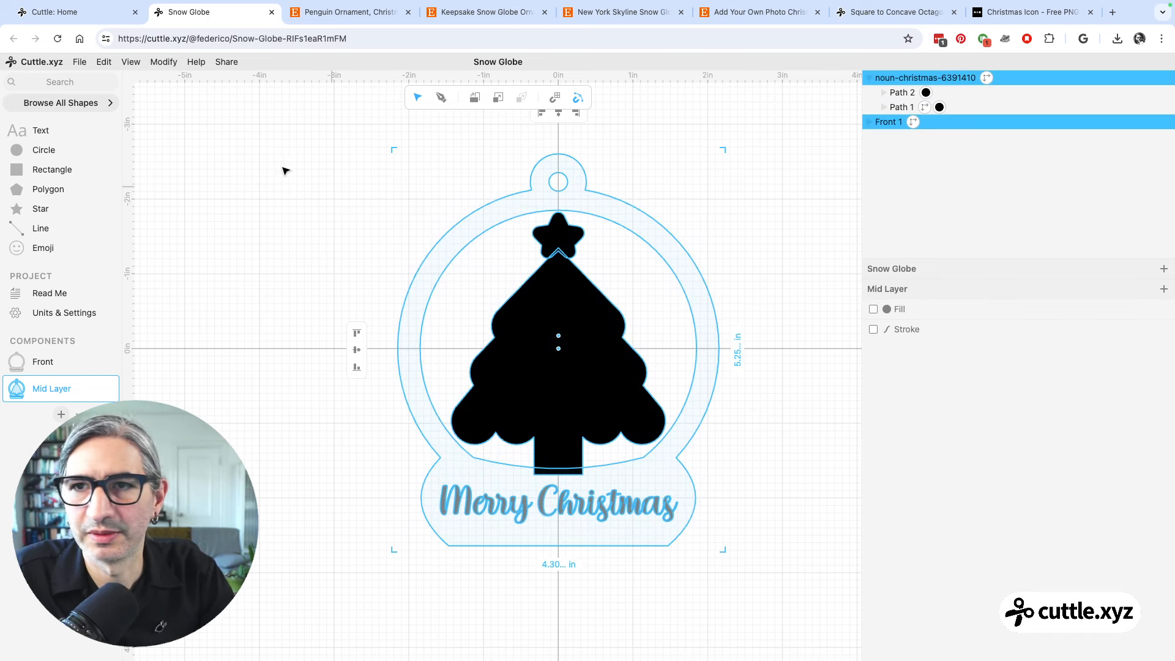
{"action": "left_click", "coordinate": [162, 62]}
{"action": "left_click", "coordinate": [190, 295]}
{"action": "left_click", "coordinate": [318, 268]}
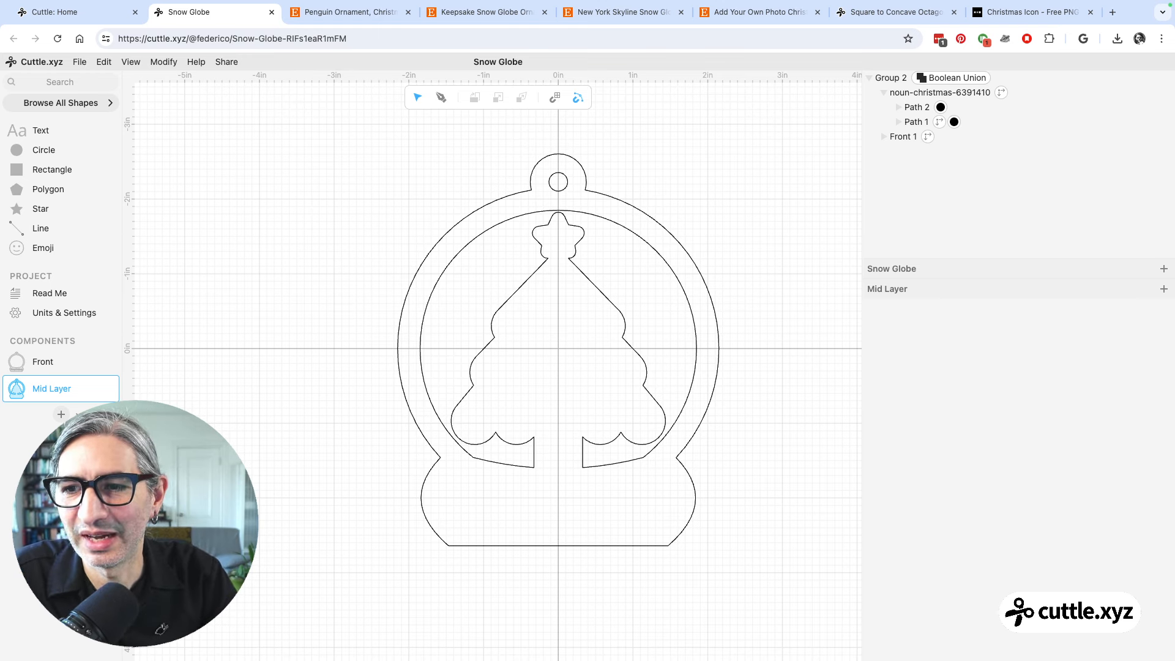
Create a new component named Preview and place the Mid Layer component in it at the canvas origin
{"action": "left_click", "coordinate": [62, 416]}
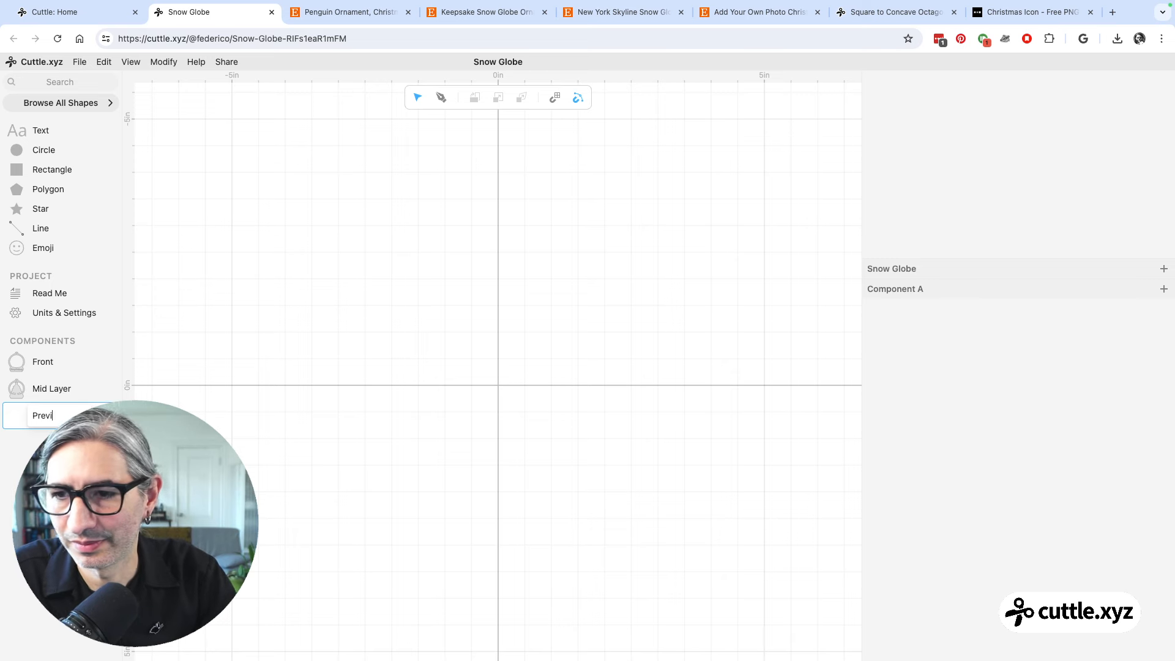
{"action": "left_click", "coordinate": [290, 474]}
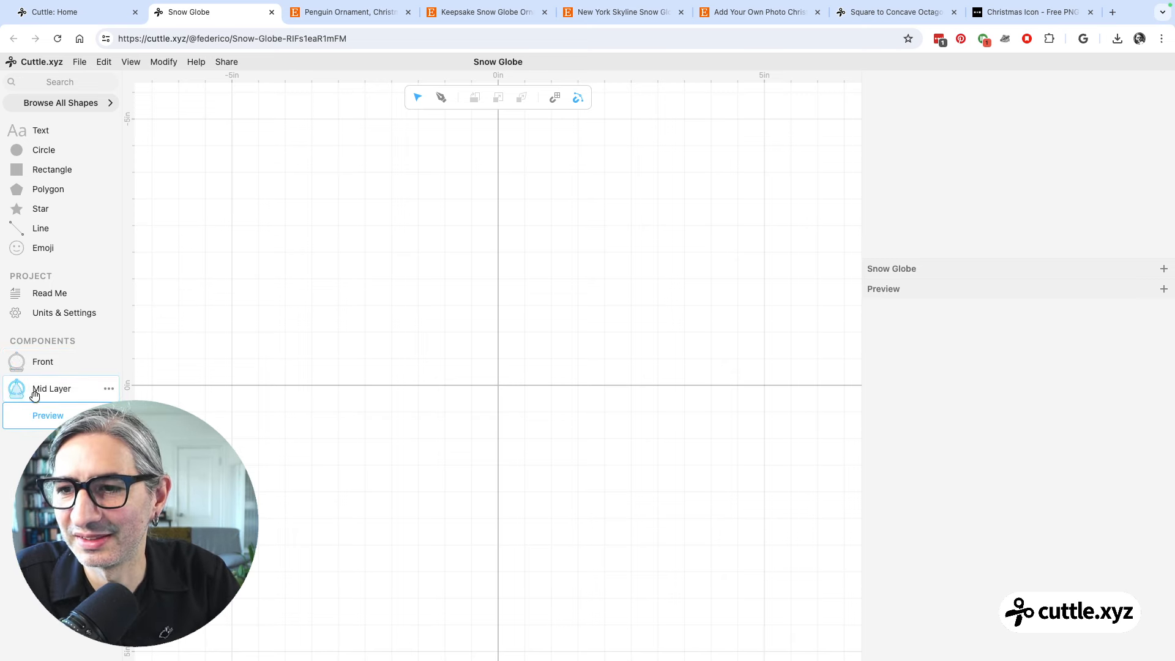
{"action": "left_click_drag", "start_coordinate": [17, 391], "coordinate": [505, 386]}
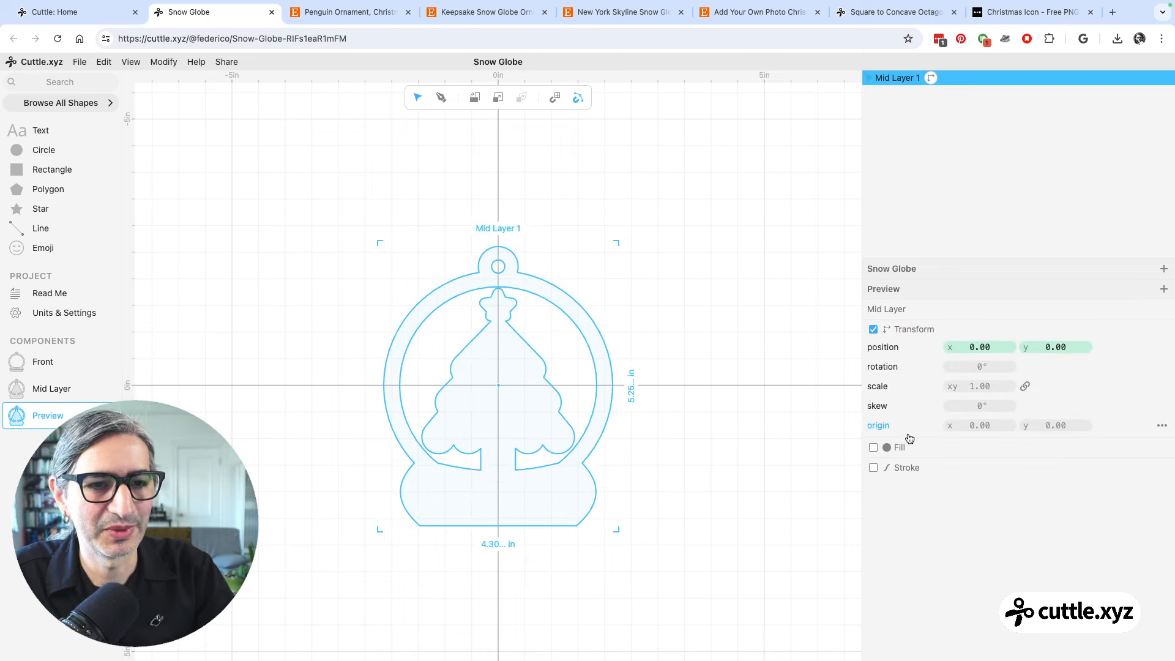
Give the Mid Layer in the preview a bright green fill
{"action": "left_click", "coordinate": [874, 449]}
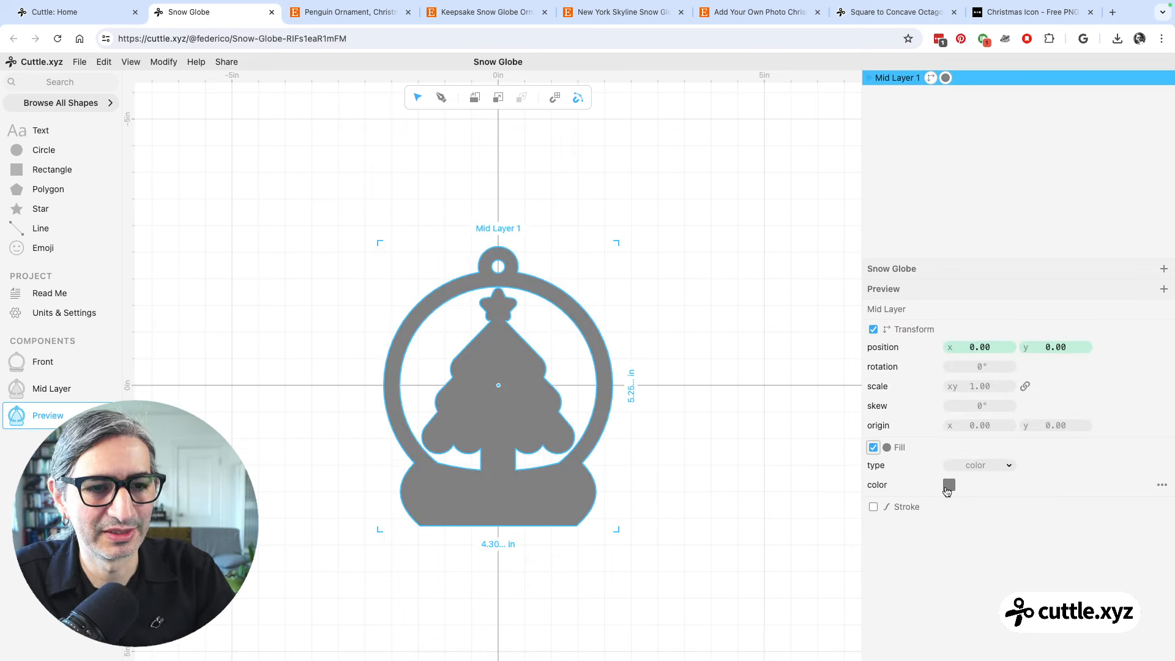
{"action": "left_click", "coordinate": [949, 485]}
{"action": "left_click", "coordinate": [999, 464]}
{"action": "left_click", "coordinate": [726, 466]}
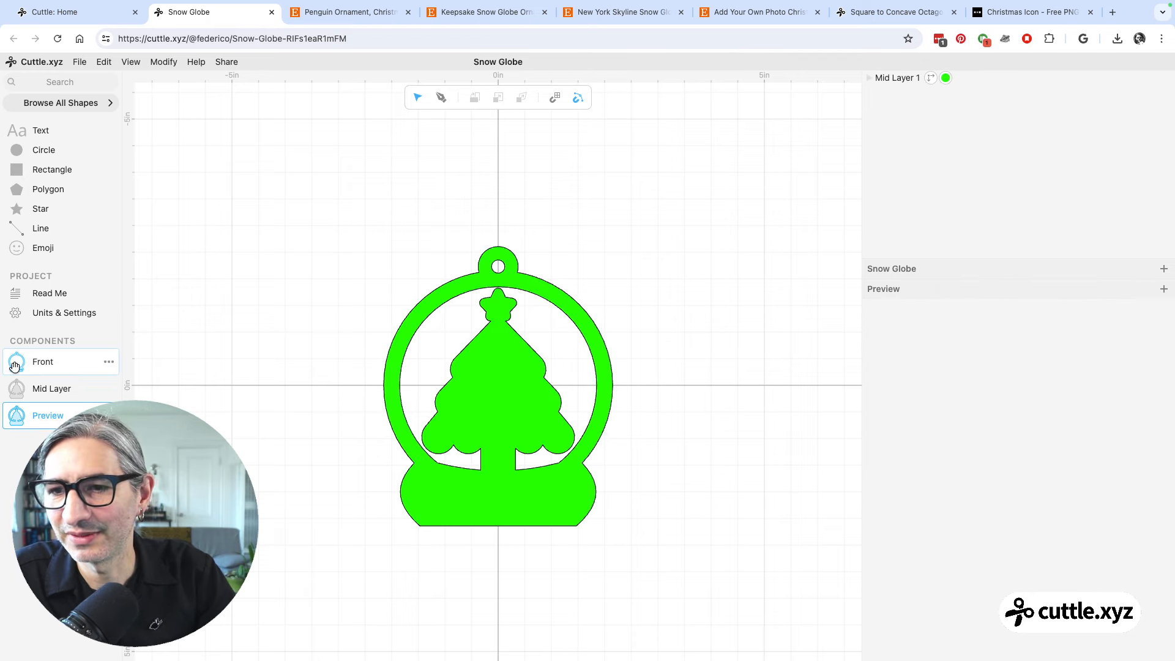
Add the Front component at the canvas origin over the Mid Layer and give it a cyan fill
{"action": "left_click_drag", "start_coordinate": [37, 362], "coordinate": [497, 385]}
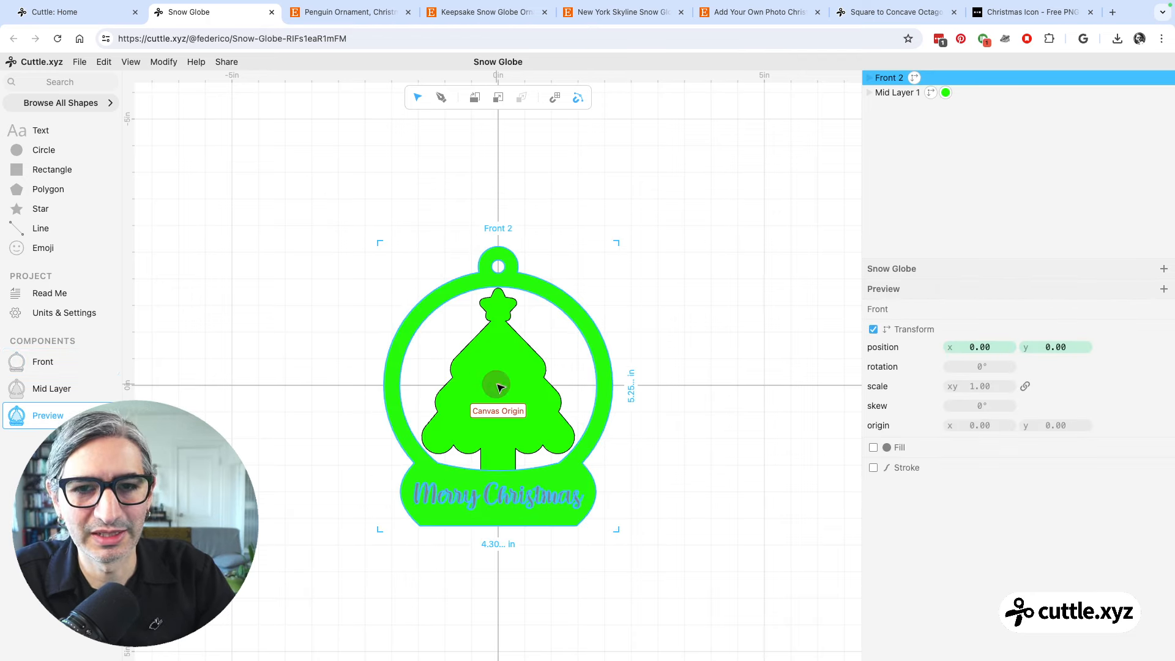
{"action": "left_click", "coordinate": [873, 448]}
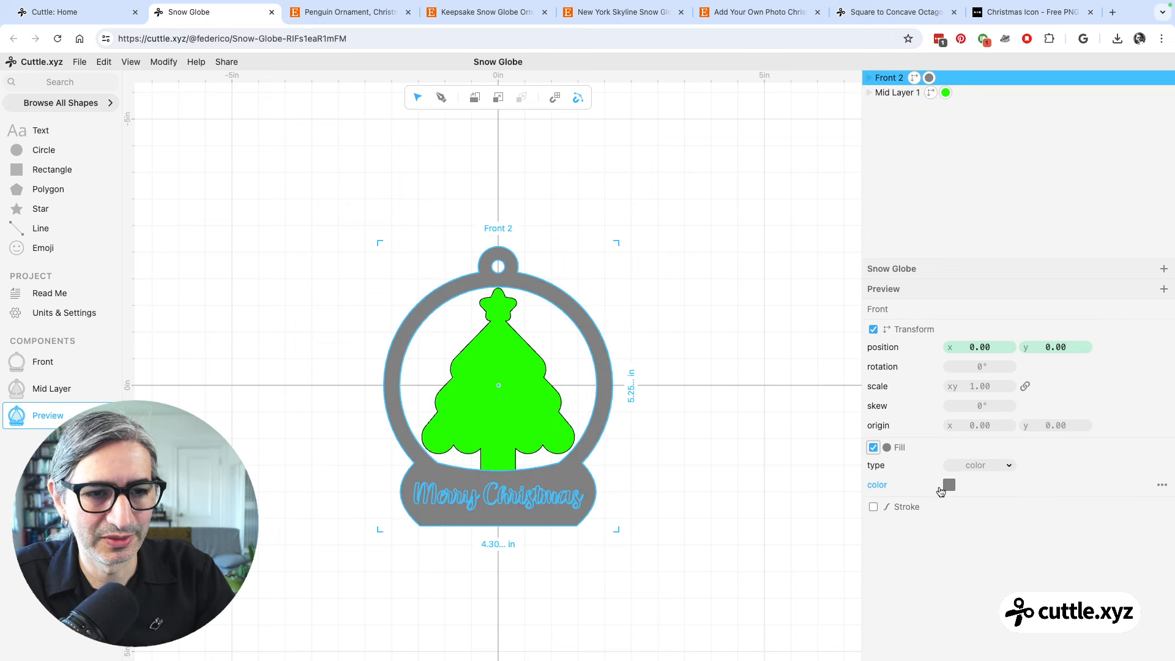
{"action": "left_click", "coordinate": [949, 485]}
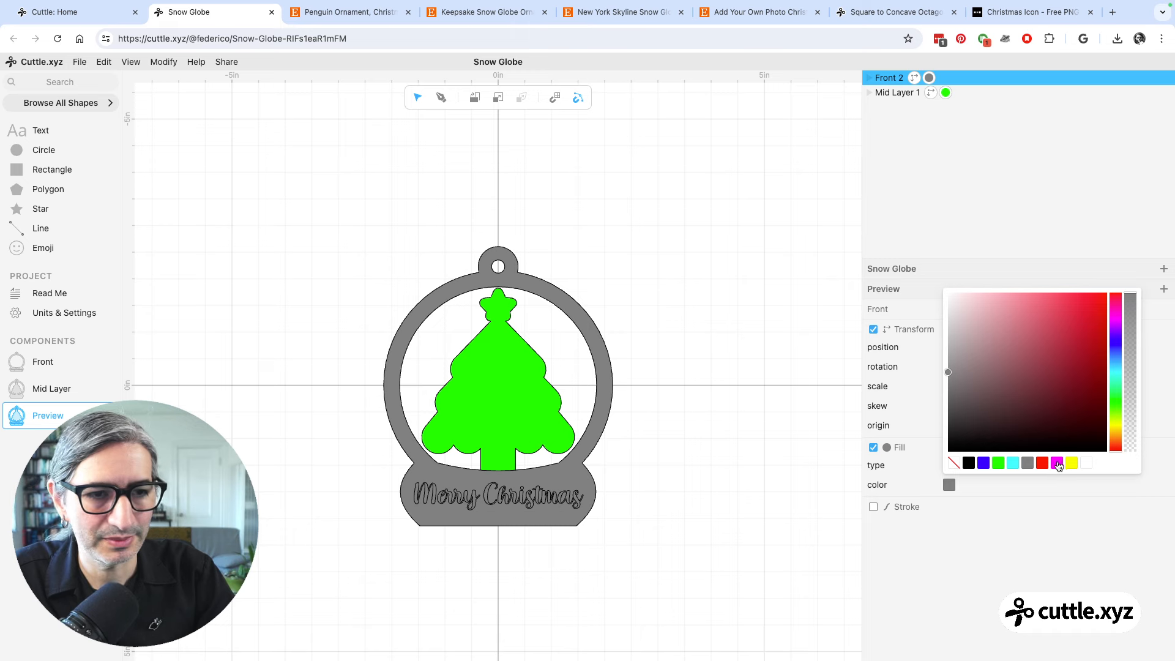
{"action": "left_click", "coordinate": [1014, 464]}
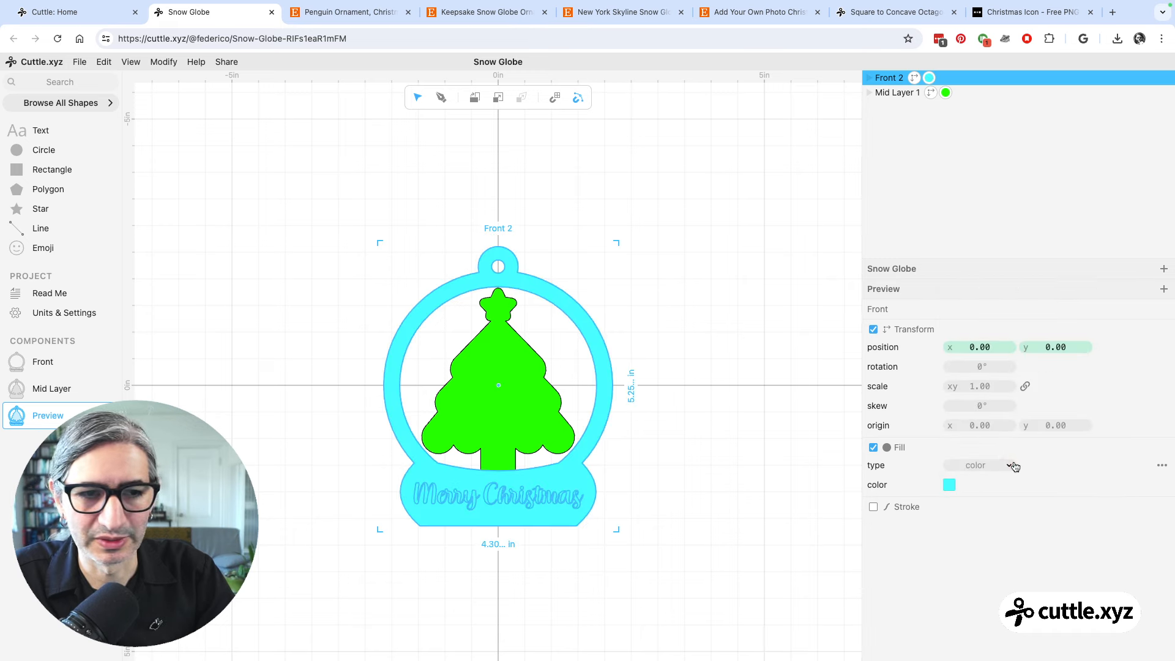
{"action": "left_click", "coordinate": [811, 469]}
{"action": "scroll", "coordinate": [636, 343], "scroll_direction": "up", "scroll_amount": 3}
{"action": "left_click_drag", "start_coordinate": [676, 420], "coordinate": [693, 352]}
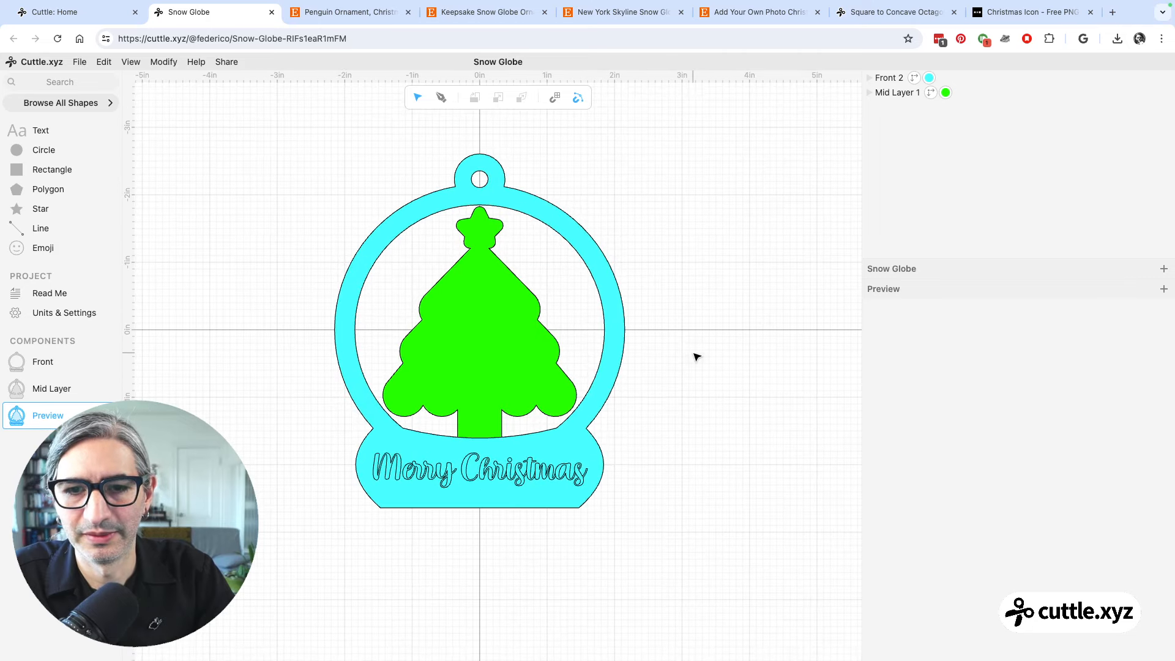
{"action": "scroll", "coordinate": [693, 354], "scroll_direction": "up", "scroll_amount": 1}
{"action": "scroll", "coordinate": [711, 332], "scroll_direction": "up", "scroll_amount": 1}
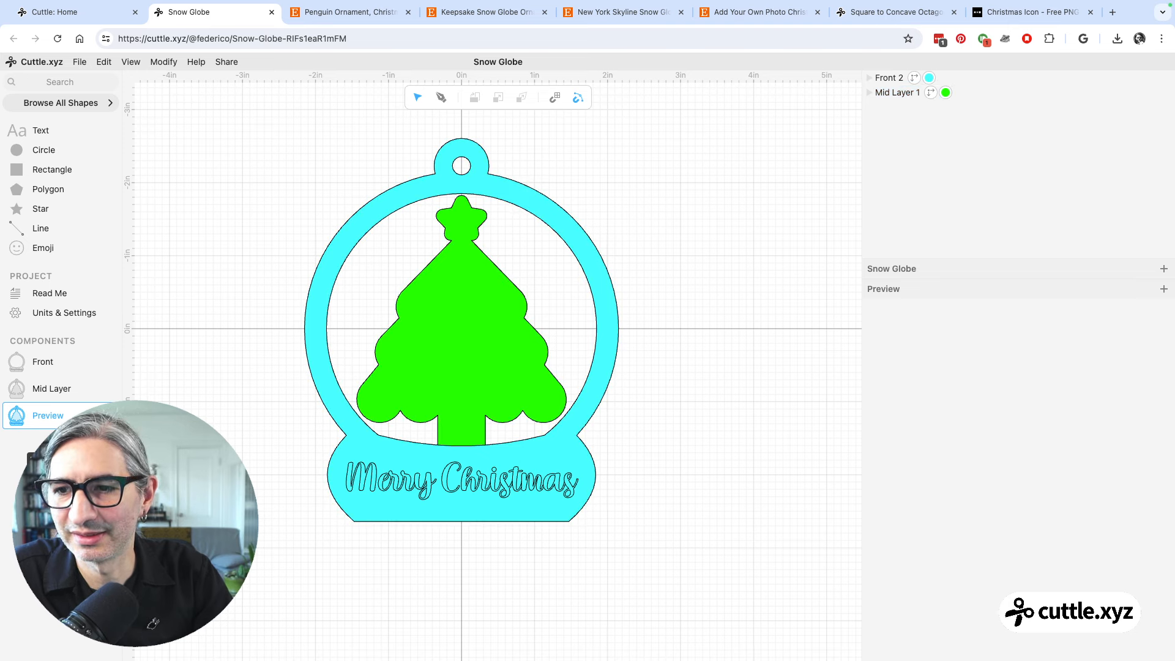
Create a new component named Back Layer and move it between Mid Layer and Preview in the component order
{"action": "left_click", "coordinate": [60, 437]}
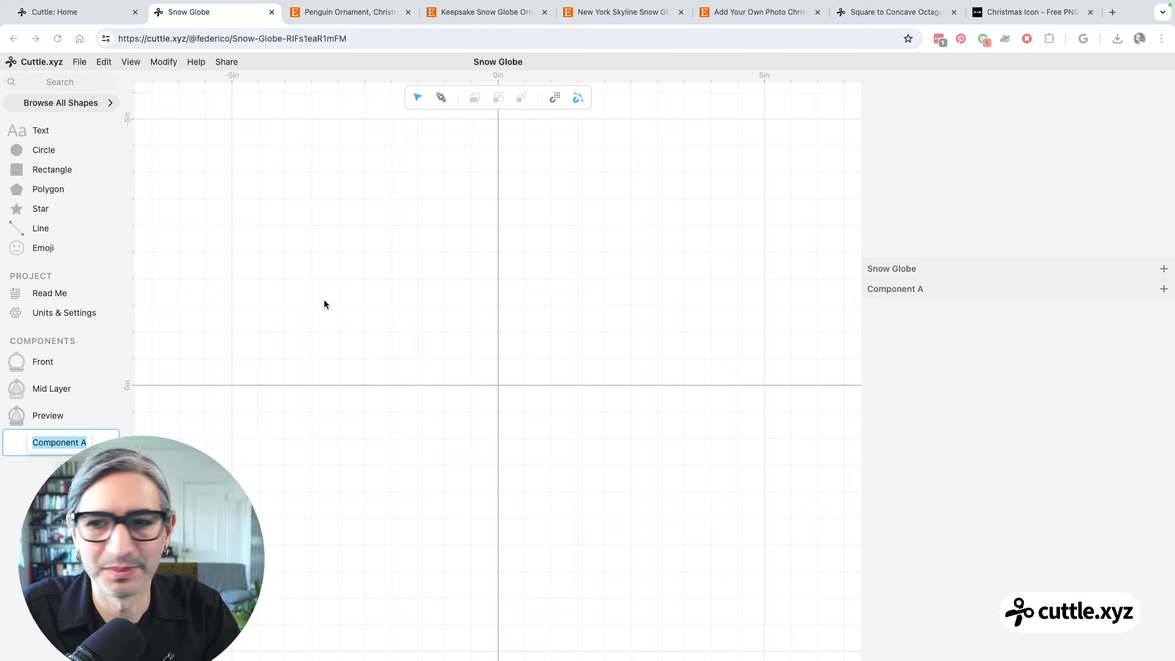
{"action": "key", "text": "Return"}
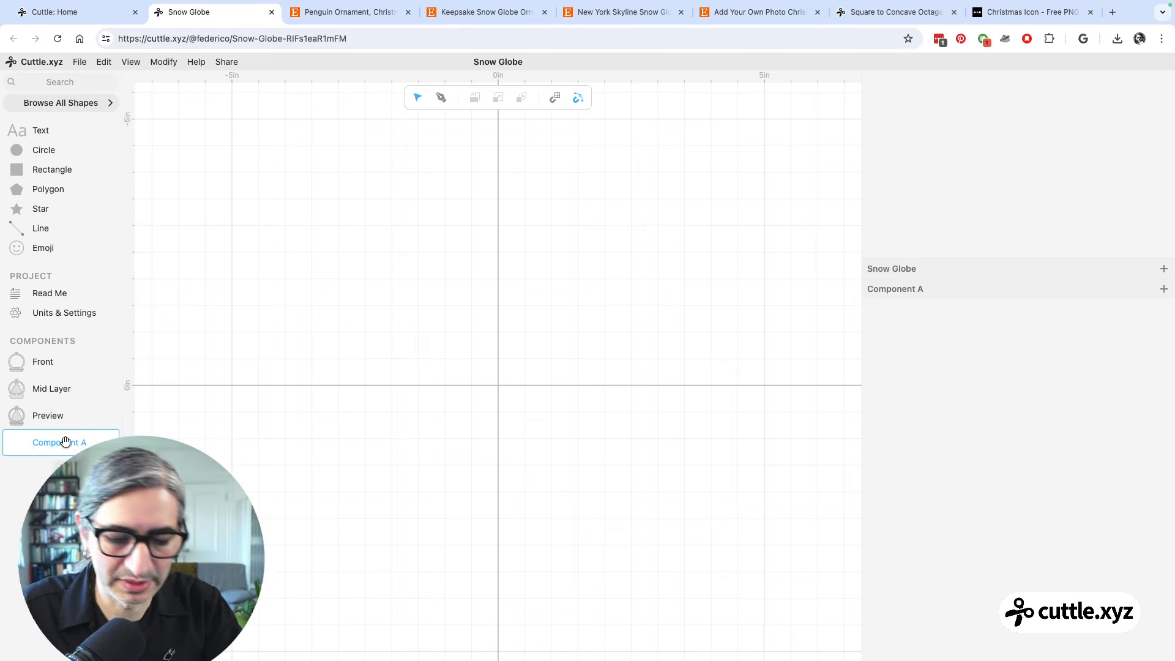
{"action": "double_click", "coordinate": [65, 442]}
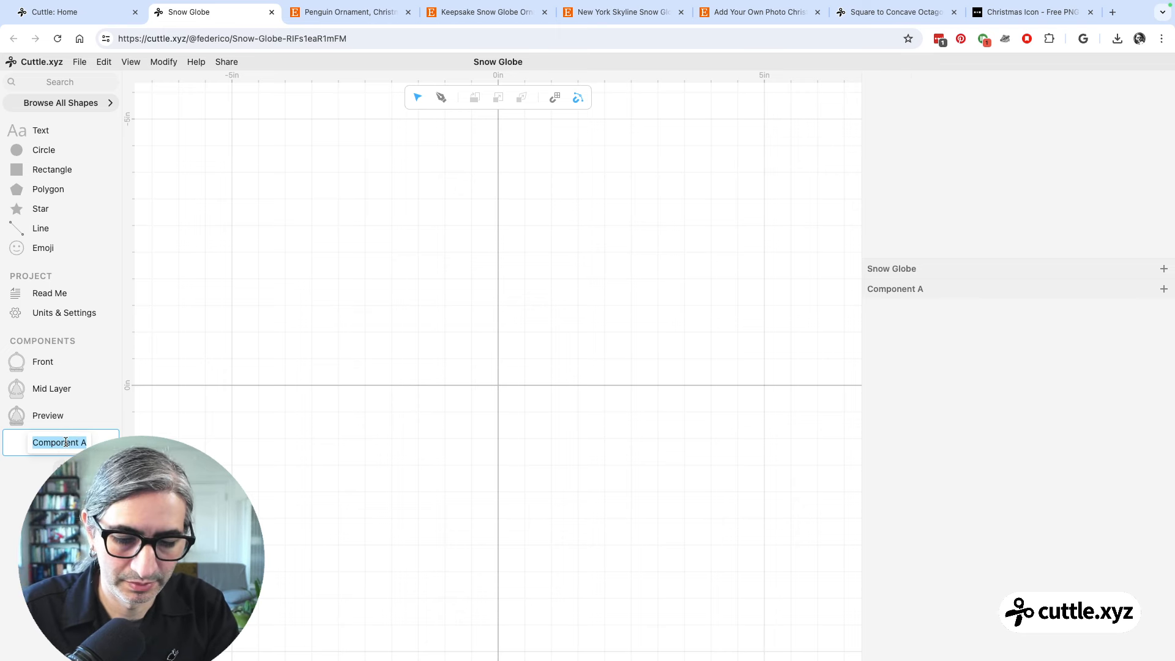
{"action": "type", "text": "BV"}
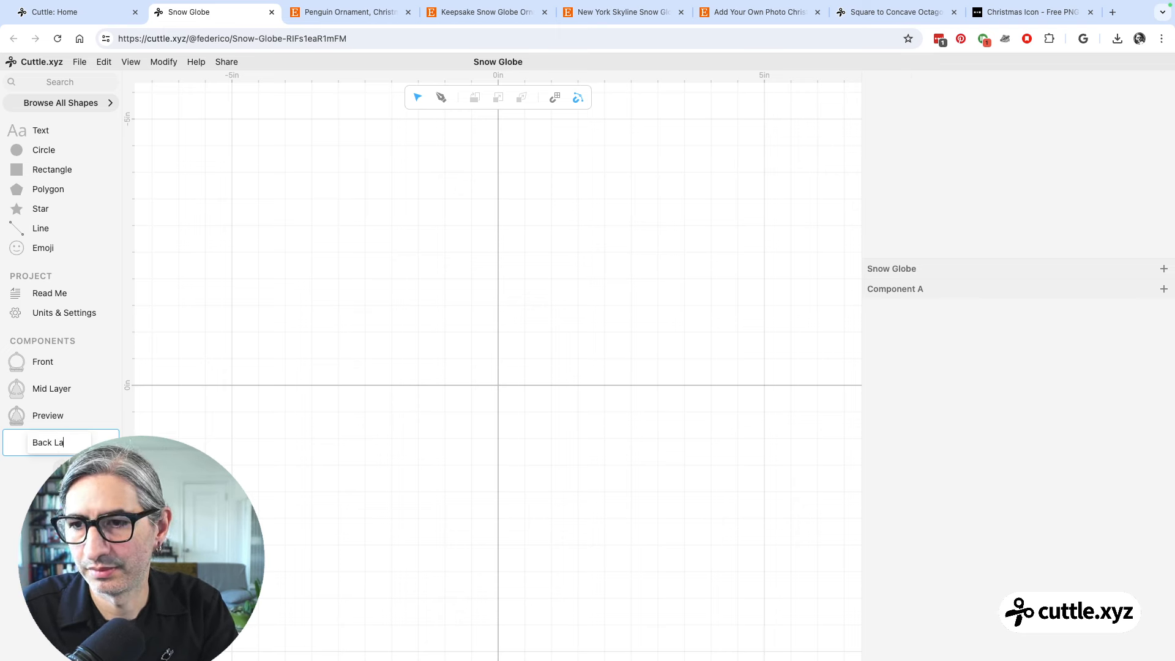
{"action": "left_click", "coordinate": [251, 467]}
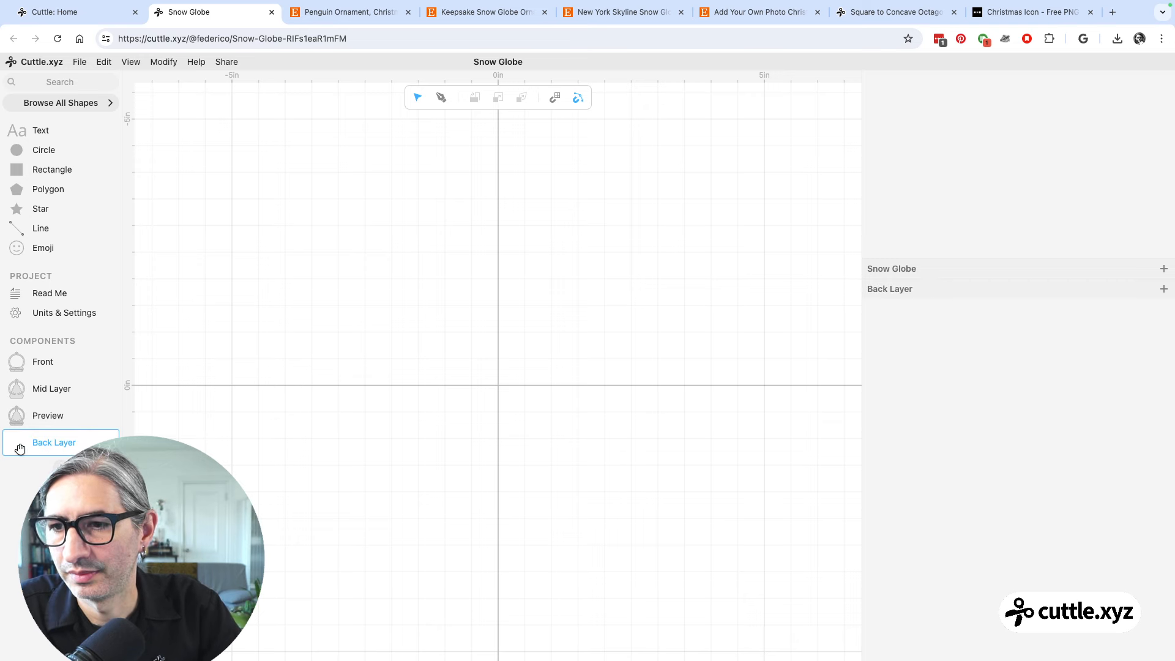
{"action": "left_click_drag", "start_coordinate": [33, 443], "coordinate": [36, 409]}
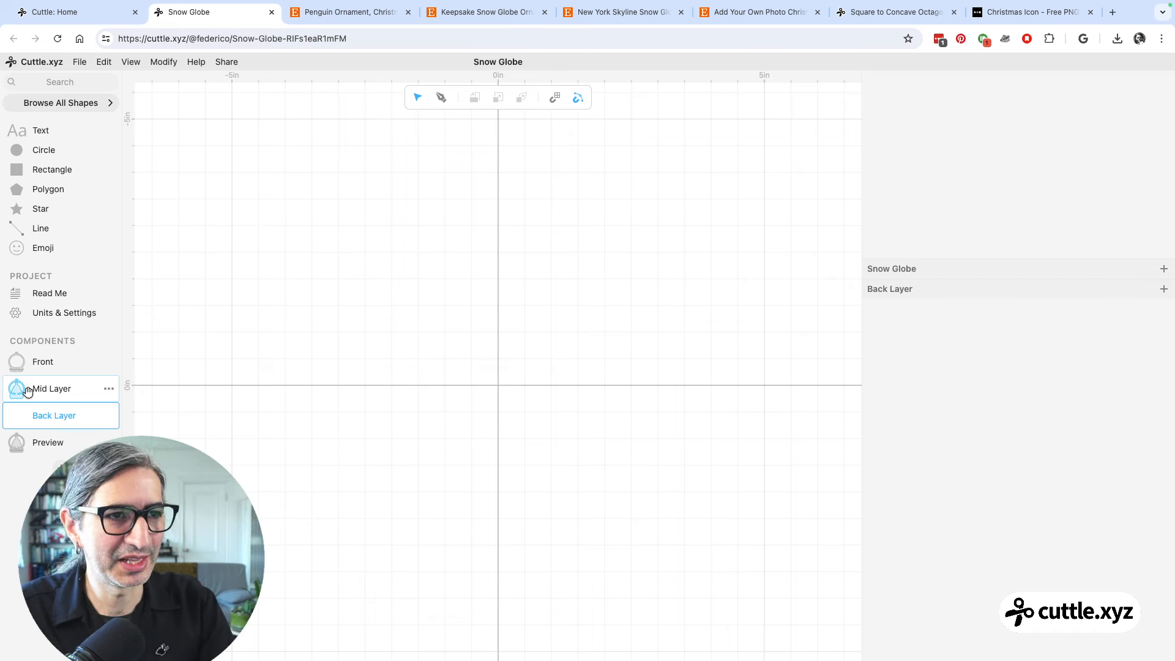
Place the Mid Layer component at the canvas origin of the Back Layer as a reference
{"action": "left_click_drag", "start_coordinate": [15, 391], "coordinate": [499, 393]}
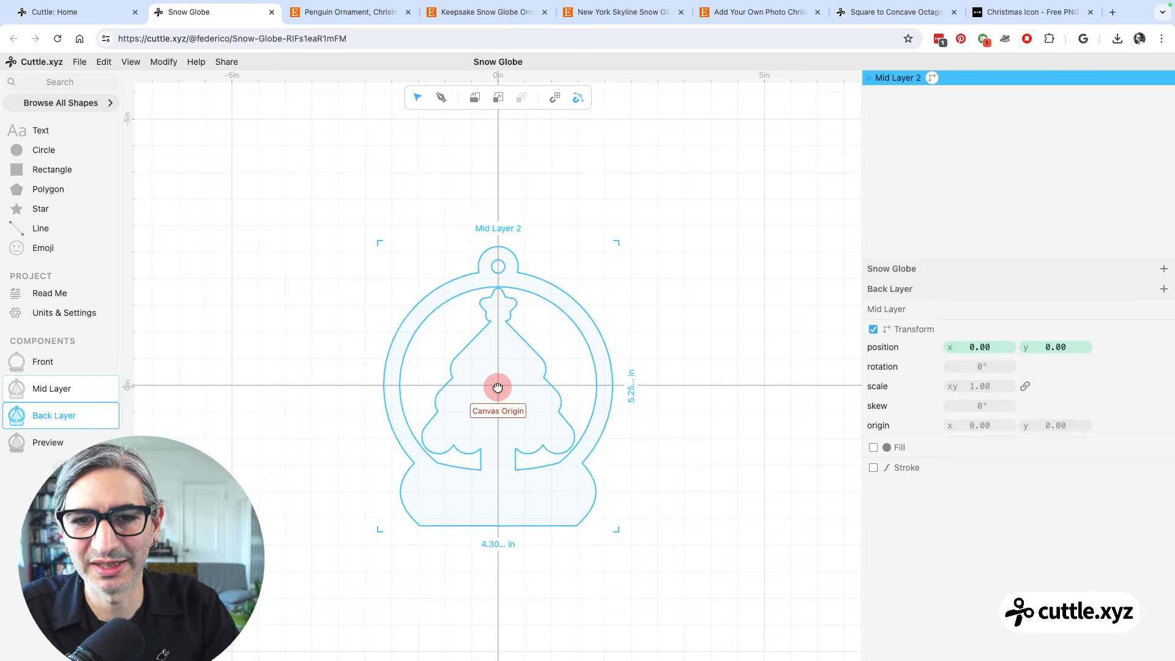
{"action": "left_click", "coordinate": [245, 394]}
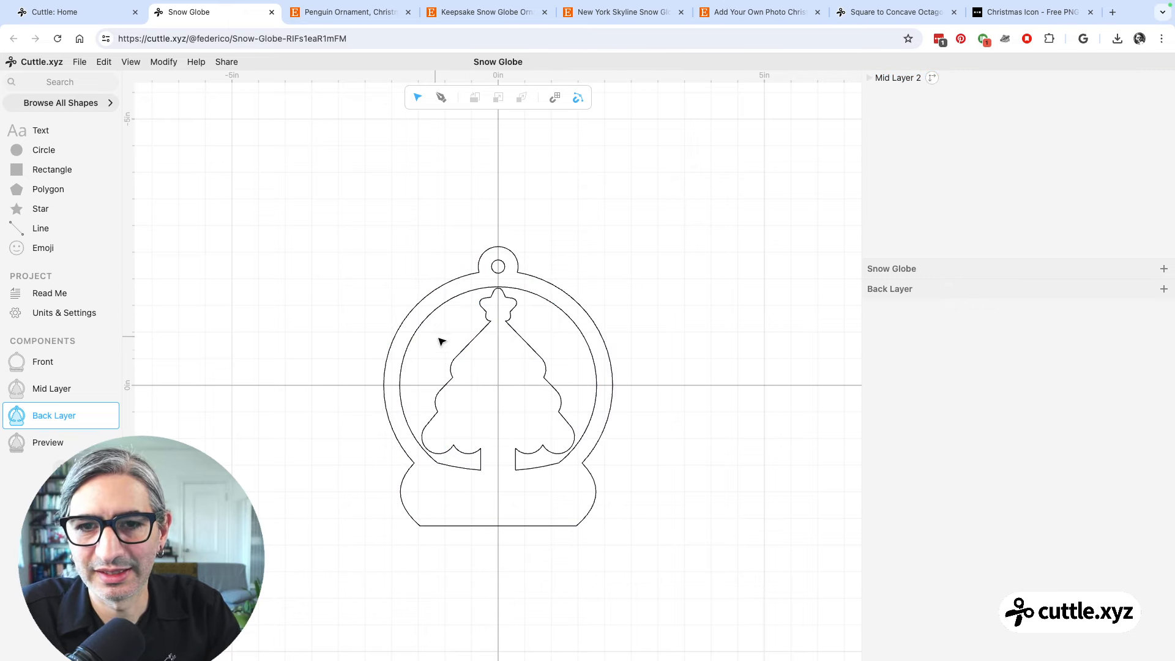
{"action": "scroll", "coordinate": [378, 320], "scroll_direction": "up", "scroll_amount": 3}
{"action": "left_click_drag", "start_coordinate": [332, 301], "coordinate": [267, 265]}
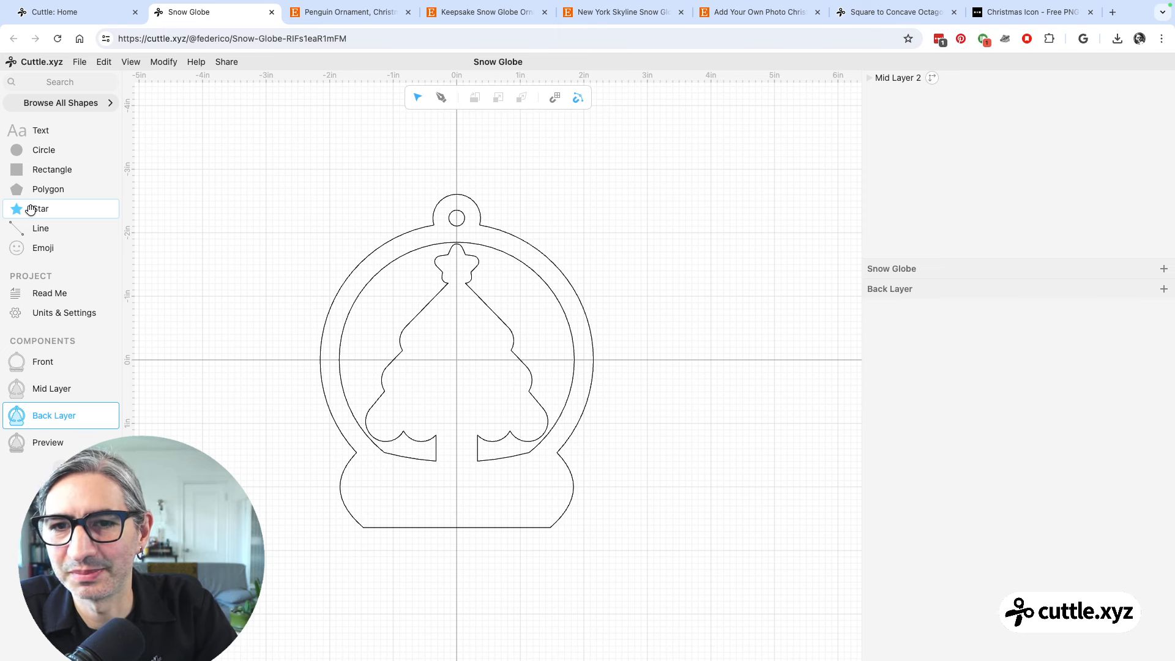
Add a five-pointed star bridging tree and globe frame at about x -1.08, y -0.87, scaled to about 1.21 and rotated to about 350°
{"action": "left_click_drag", "start_coordinate": [19, 210], "coordinate": [395, 302]}
{"action": "left_click_drag", "start_coordinate": [439, 268], "coordinate": [452, 243]}
{"action": "left_click_drag", "start_coordinate": [405, 302], "coordinate": [398, 310]}
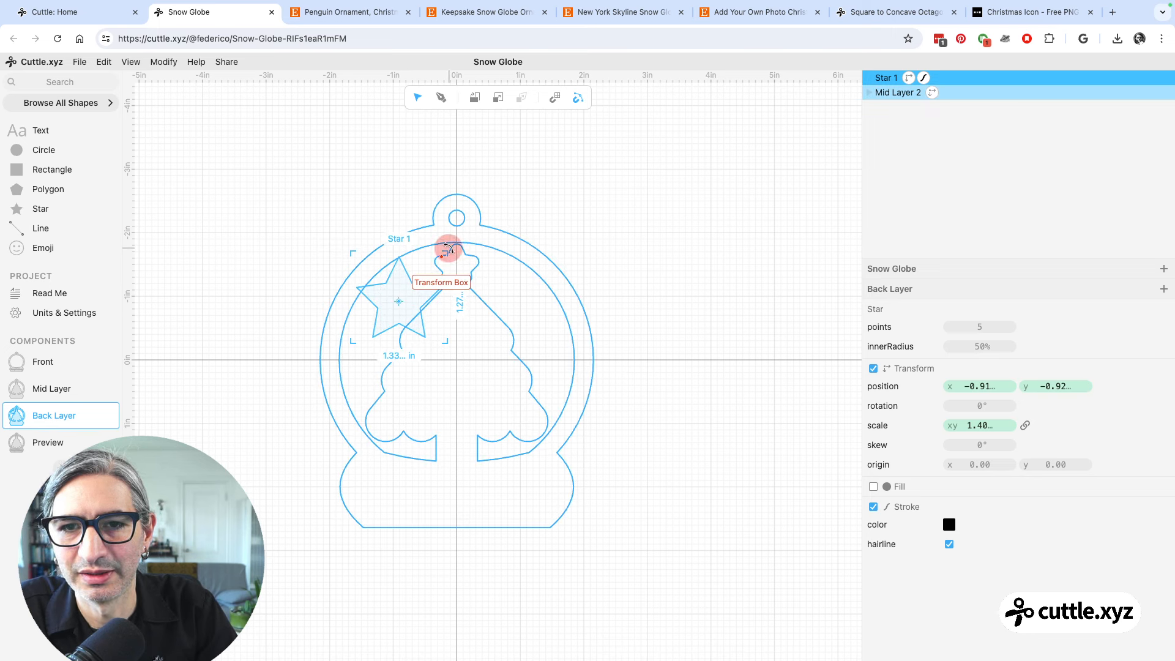
{"action": "left_click_drag", "start_coordinate": [450, 250], "coordinate": [427, 297]}
{"action": "left_click_drag", "start_coordinate": [436, 245], "coordinate": [423, 255]}
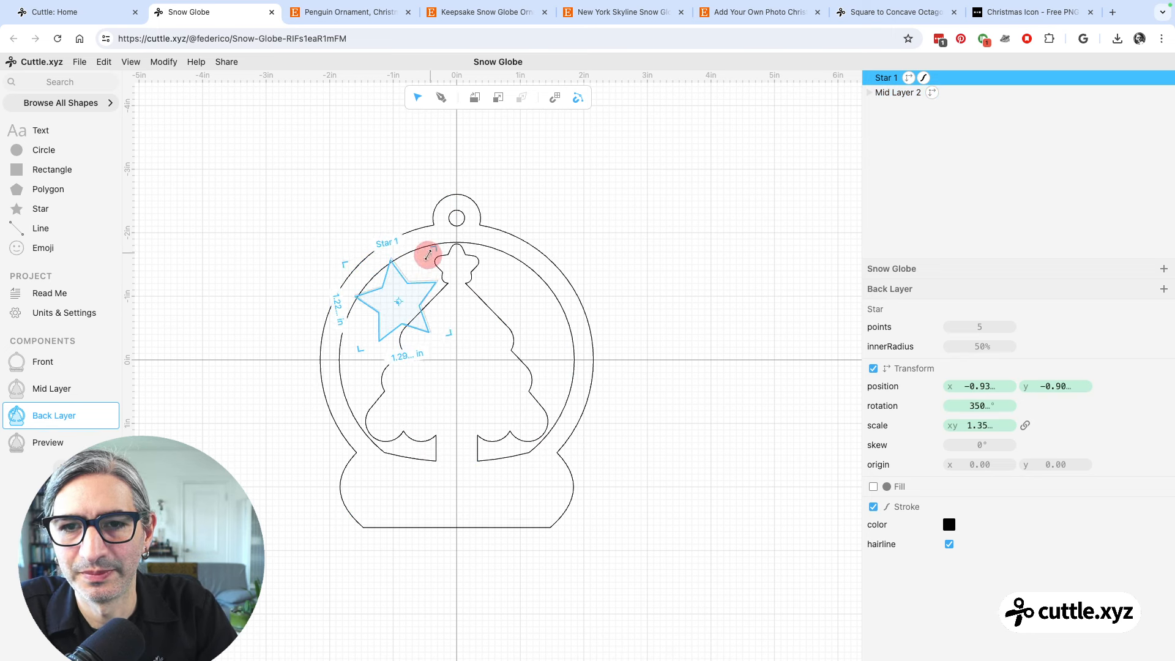
{"action": "left_click_drag", "start_coordinate": [395, 308], "coordinate": [387, 304]}
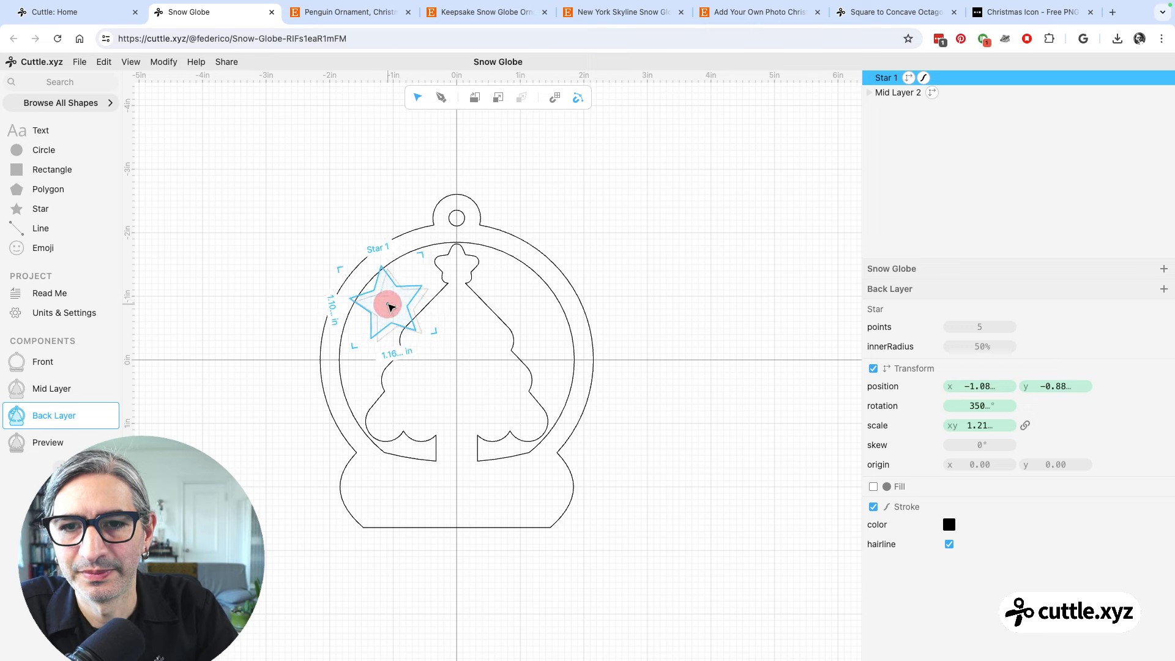
{"action": "left_click", "coordinate": [346, 214]}
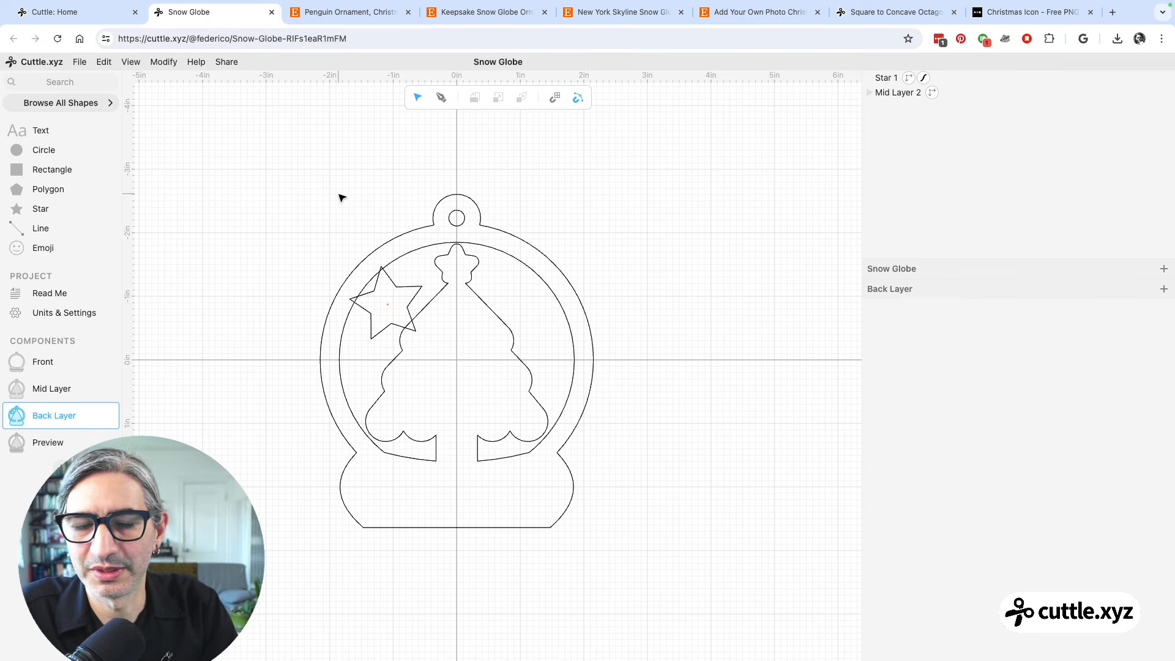
{"action": "mouse_move", "coordinate": [388, 301]}
{"action": "left_mouse_down"}
{"action": "mouse_move", "coordinate": [380, 349]}
{"action": "mouse_move", "coordinate": [389, 303]}
{"action": "left_mouse_up"}
{"action": "left_click", "coordinate": [346, 206]}
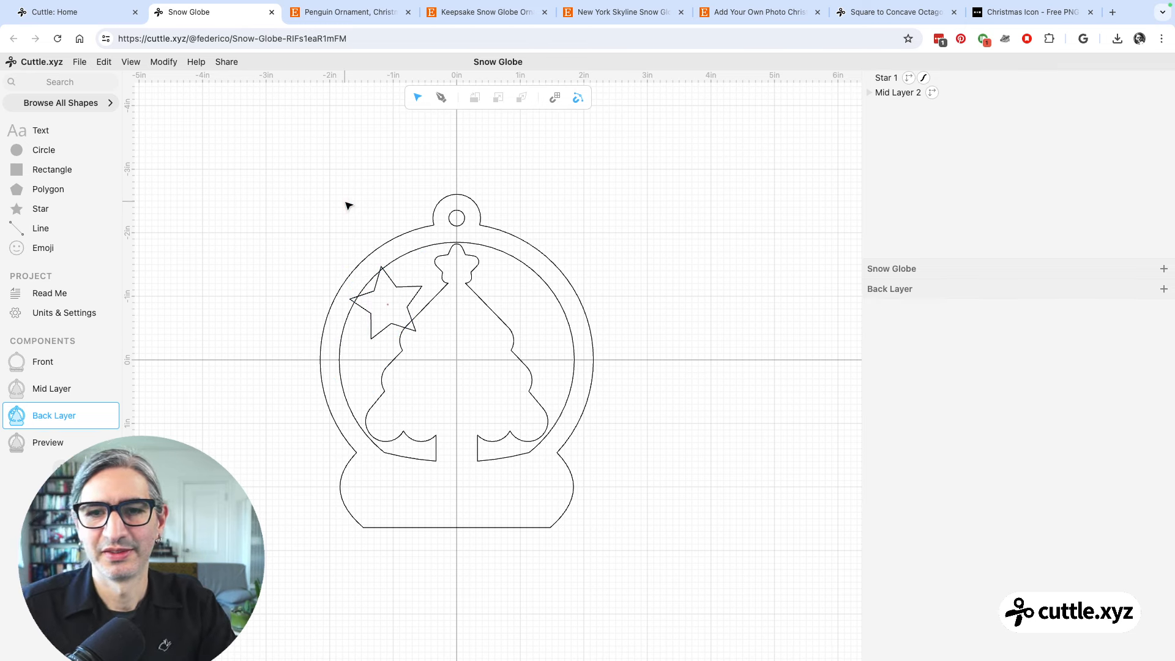
Apply the Round Corners modifier to the star with a radius of about 0.07
{"action": "left_click", "coordinate": [366, 286]}
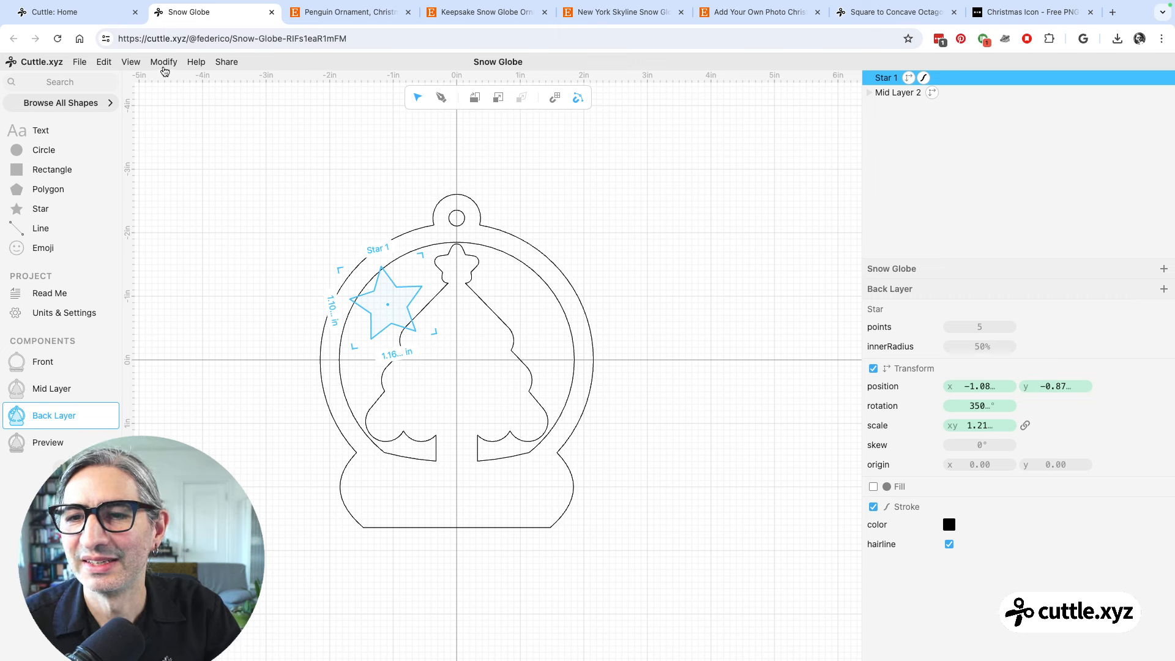
{"action": "left_click", "coordinate": [164, 63]}
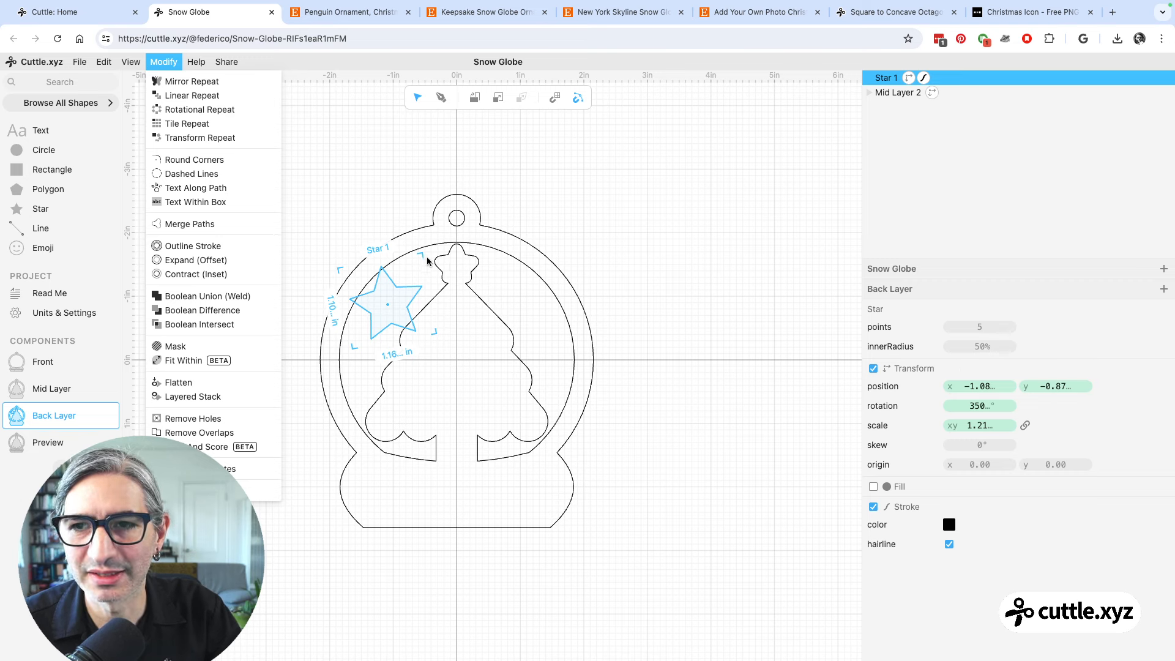
{"action": "left_click", "coordinate": [191, 160]}
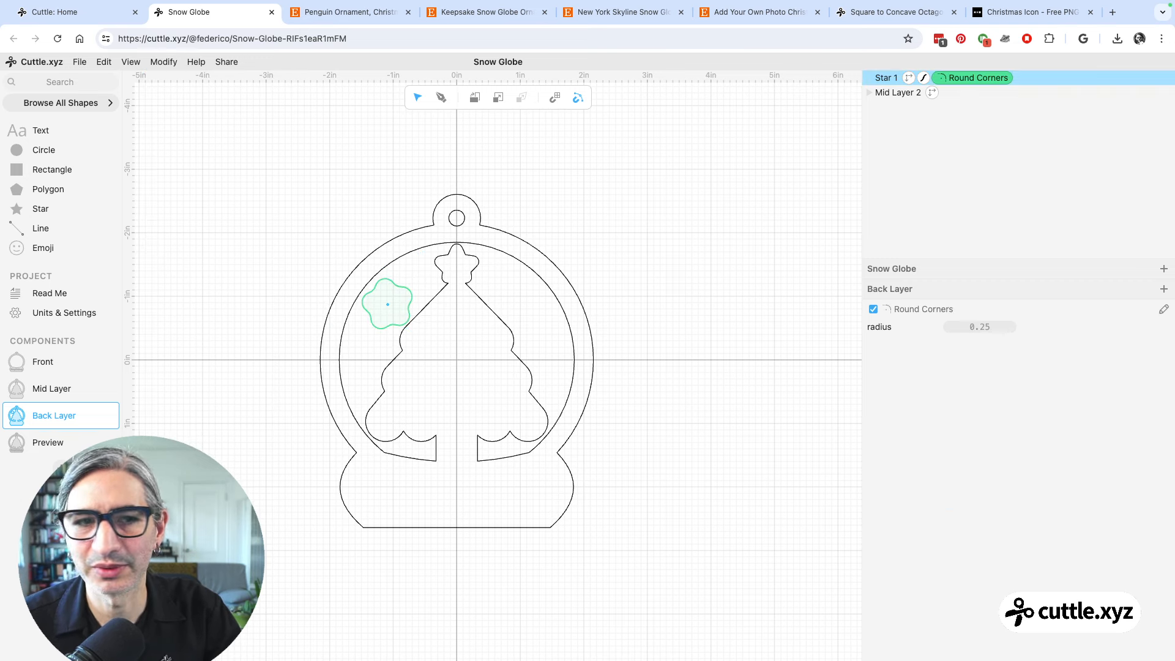
{"action": "left_click_drag", "start_coordinate": [979, 327], "coordinate": [946, 341]}
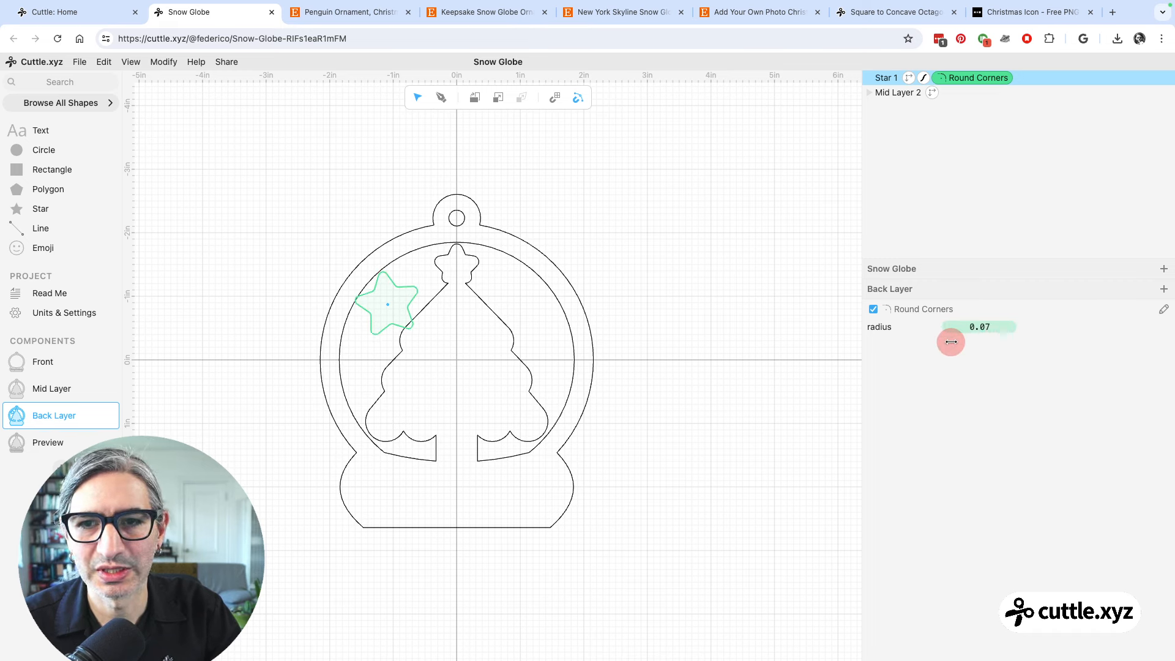
Set the star's Round Corners radius to 0.05
{"action": "left_click", "coordinate": [748, 361]}
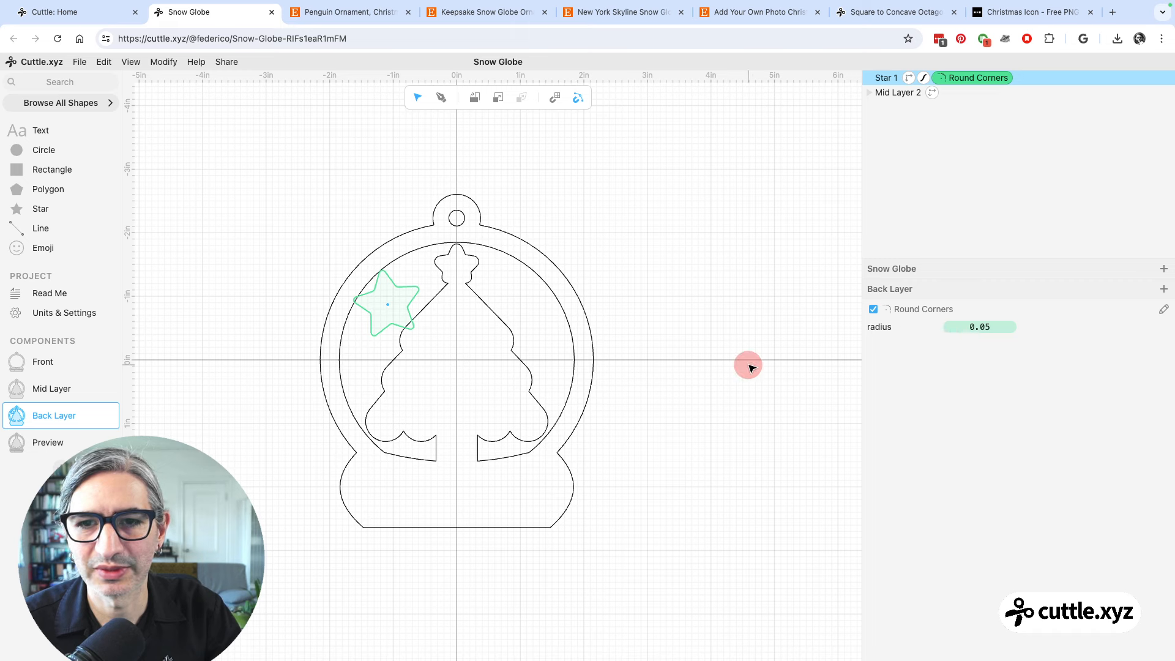
{"action": "left_click", "coordinate": [396, 293]}
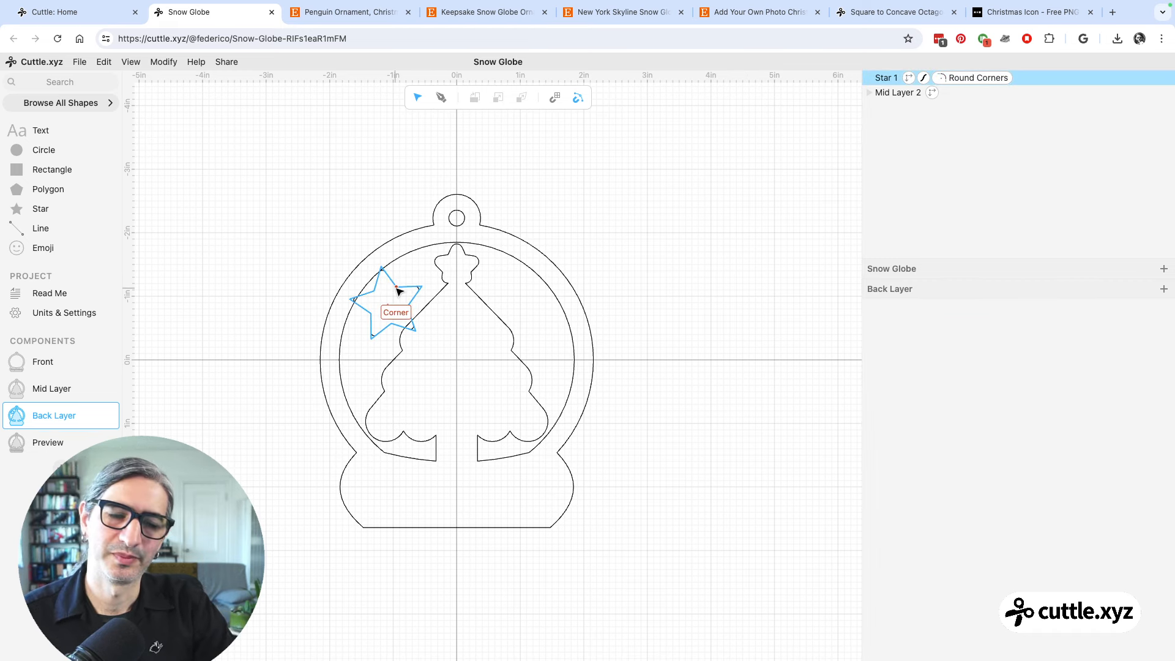
{"action": "left_click", "coordinate": [397, 288]}
{"action": "left_click", "coordinate": [387, 164]}
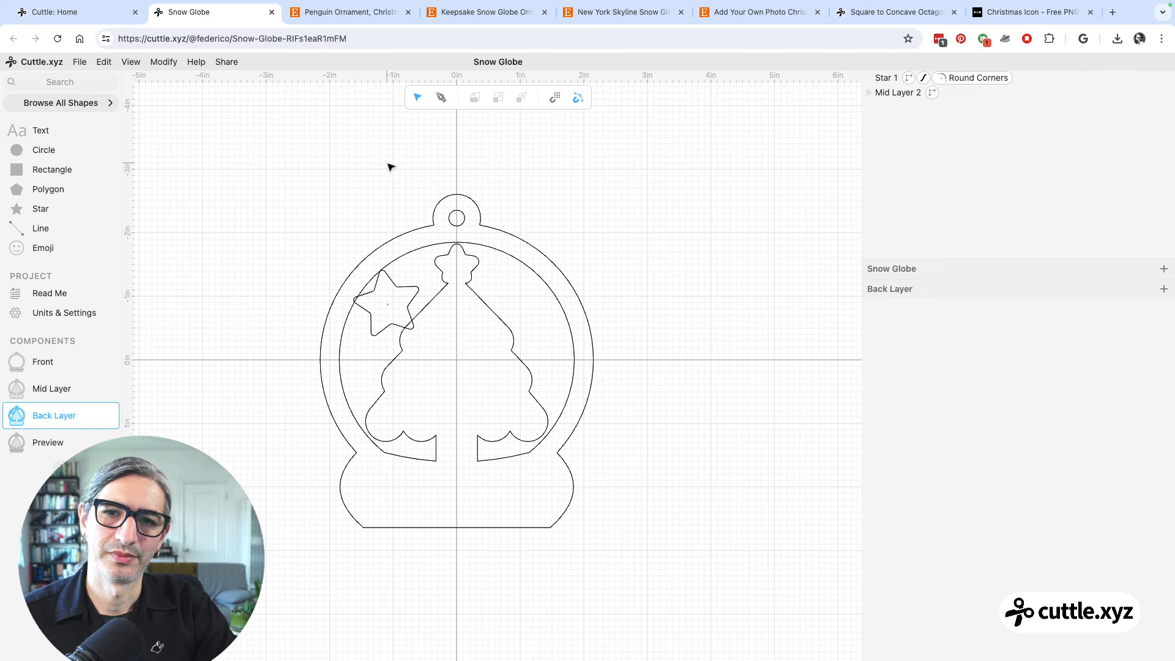
Duplicate the star across to the tree's right side at about x 1.29, y -0.26, scaled to about 0.99
{"action": "left_click", "coordinate": [395, 295]}
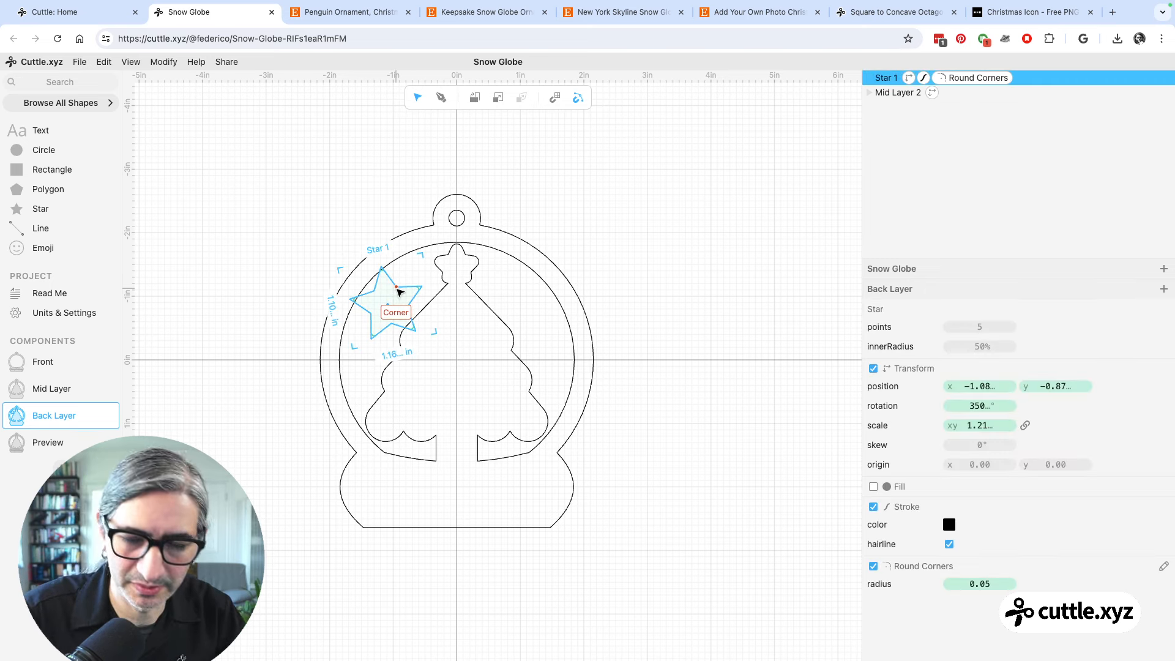
{"action": "right_click", "coordinate": [399, 291]}
{"action": "left_click", "coordinate": [423, 324]}
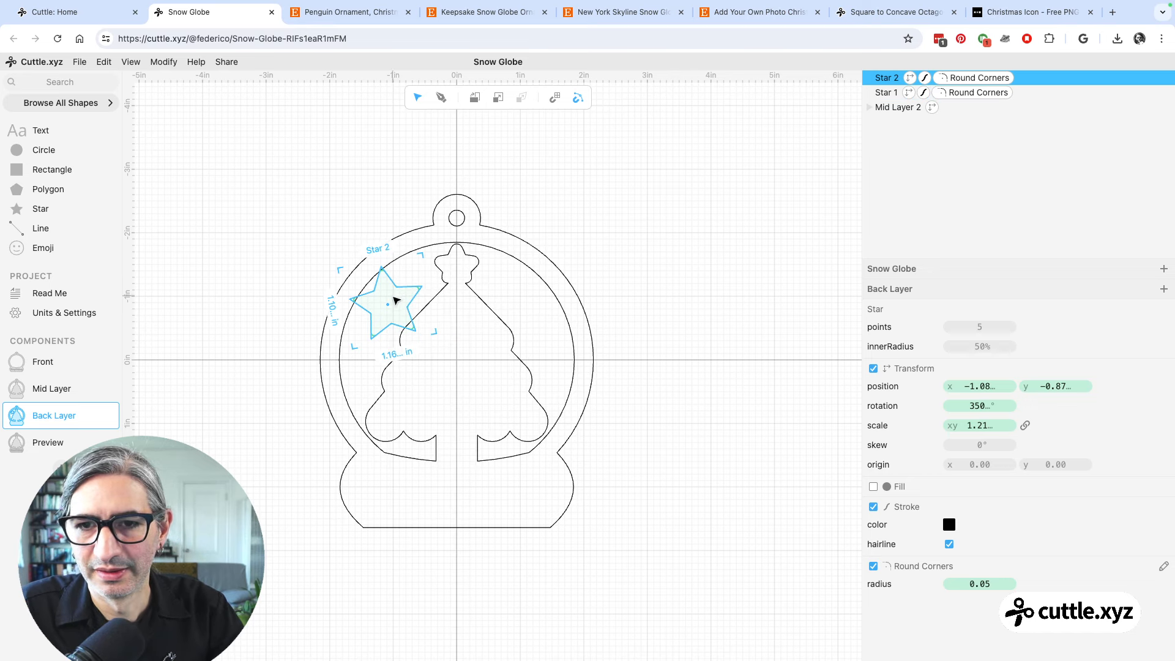
{"action": "left_click_drag", "start_coordinate": [391, 306], "coordinate": [535, 325]}
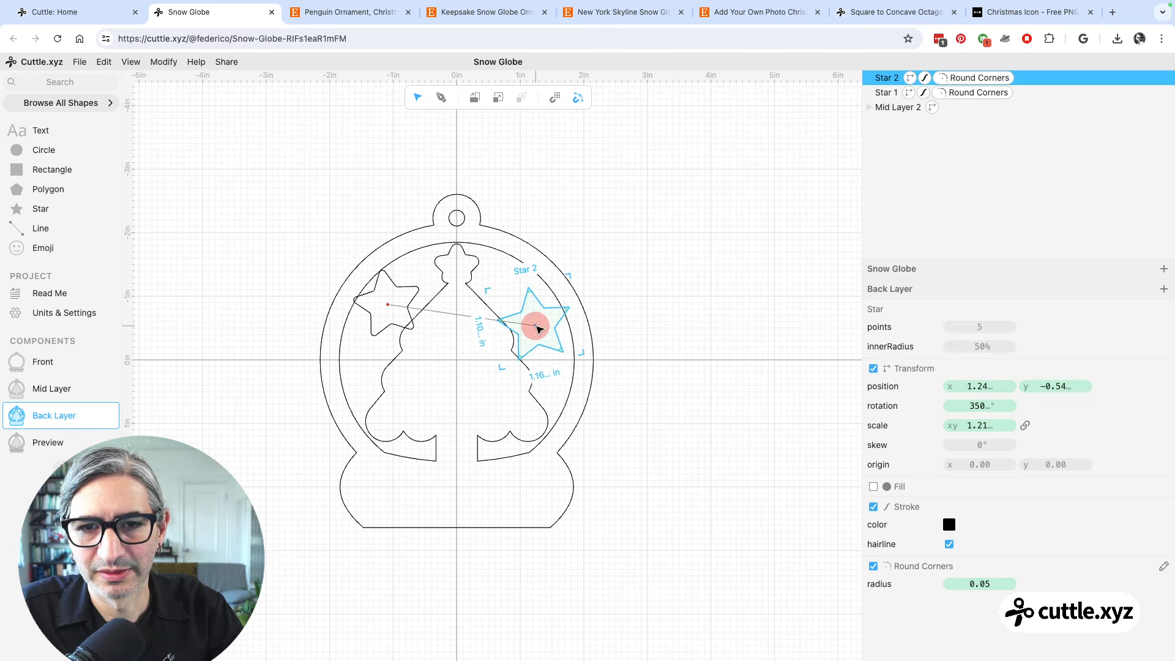
{"action": "left_click_drag", "start_coordinate": [571, 276], "coordinate": [551, 288]}
{"action": "mouse_move", "coordinate": [538, 333]}
{"action": "left_mouse_down"}
{"action": "mouse_move", "coordinate": [549, 371]}
{"action": "mouse_move", "coordinate": [541, 346]}
{"action": "left_mouse_up"}
{"action": "left_click", "coordinate": [714, 279]}
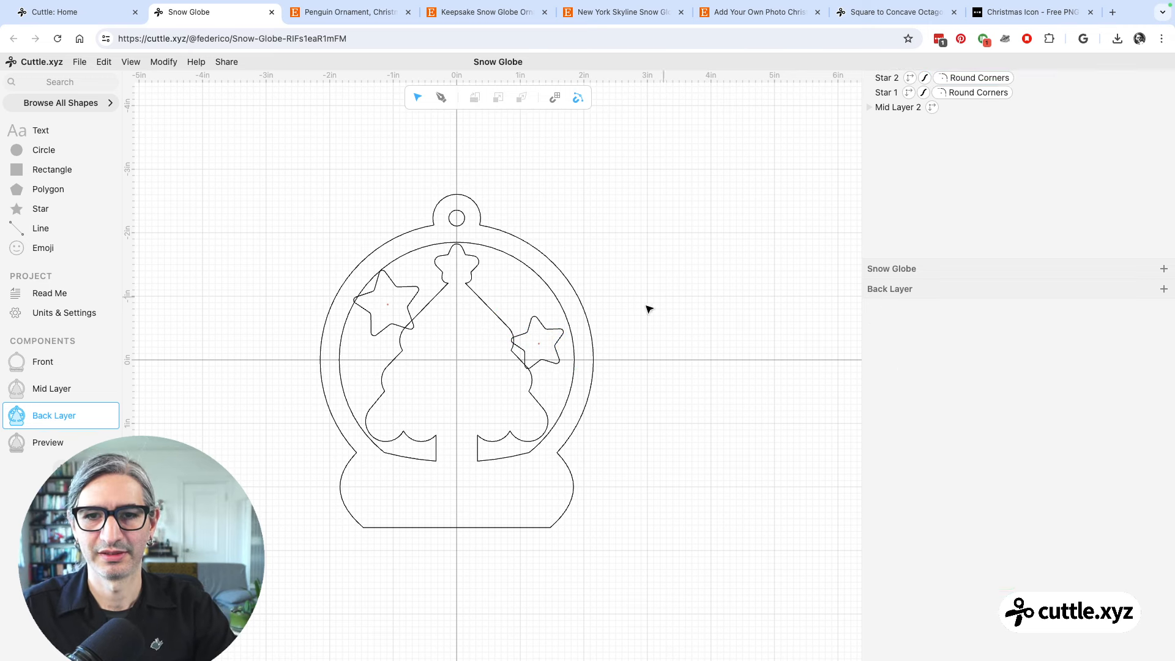
Duplicate the right-hand star up beside the treetop at about x 0.66, y -1.25, rotated to about 8°
{"action": "left_click", "coordinate": [539, 336]}
{"action": "key", "text": "super+d"}
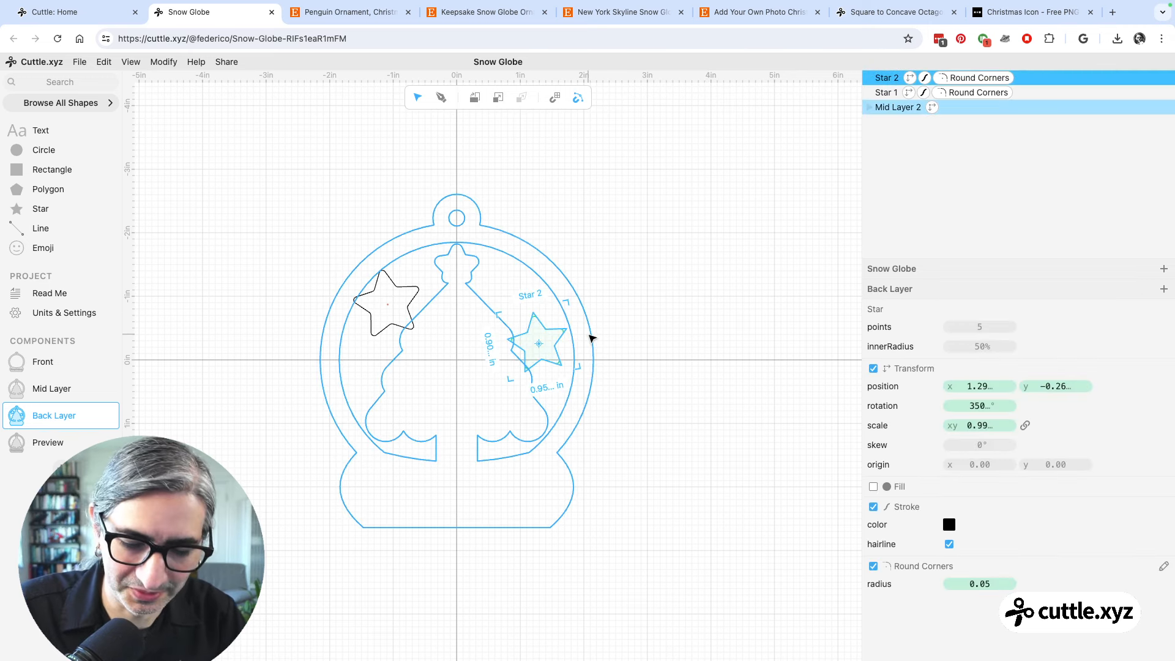
{"action": "left_click_drag", "start_coordinate": [547, 344], "coordinate": [510, 283]}
{"action": "left_click_drag", "start_coordinate": [539, 235], "coordinate": [499, 281]}
{"action": "left_click", "coordinate": [700, 273]}
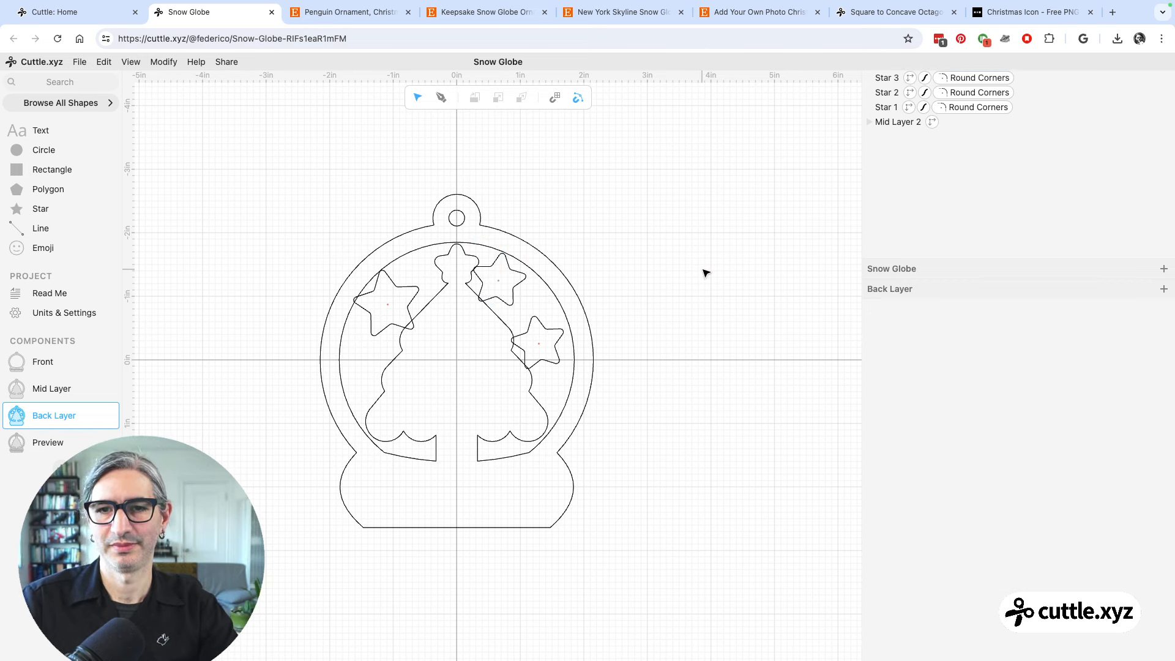
Duplicate the star beside the treetop to the tree's lower left at about x -1.45, y 0.42, scaled to about 0.84 and rotated to about 345°
{"action": "left_click", "coordinate": [506, 285]}
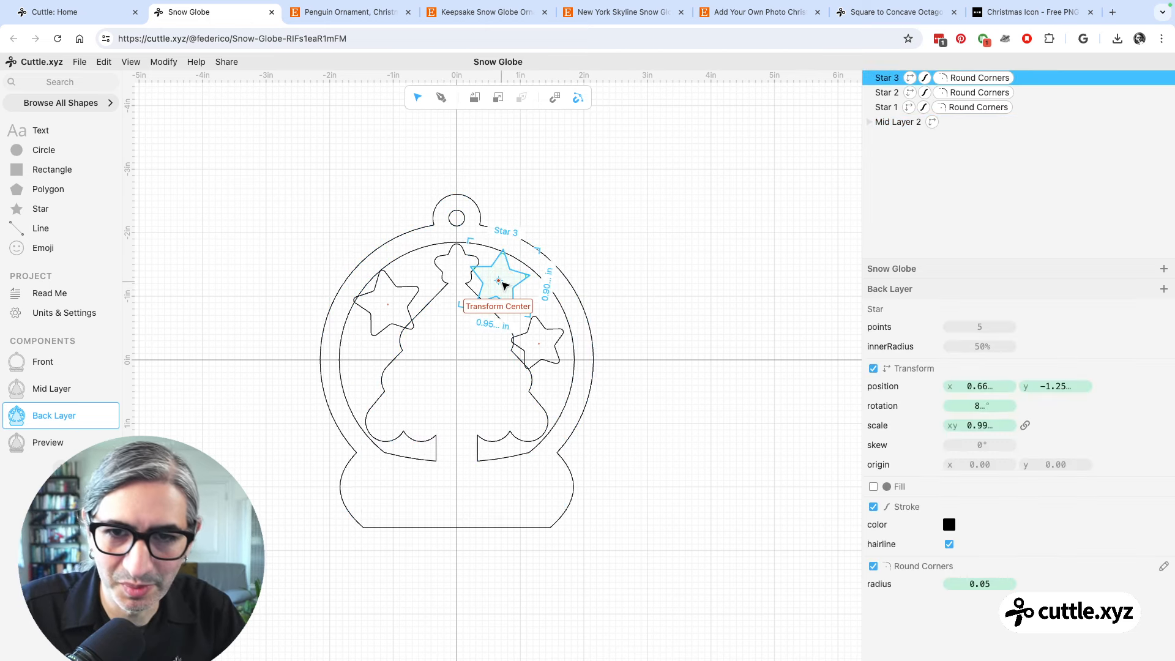
{"action": "key", "text": "ctrl+d"}
{"action": "left_click_drag", "start_coordinate": [499, 281], "coordinate": [375, 336]}
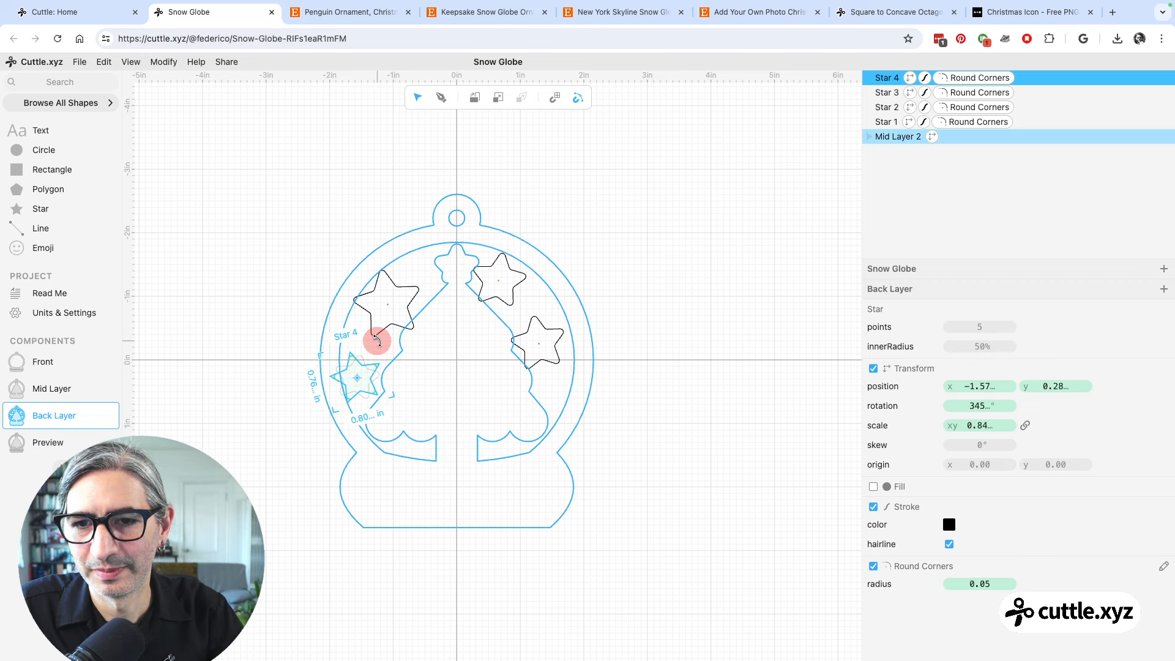
{"action": "mouse_move", "coordinate": [360, 384]}
{"action": "left_mouse_down"}
{"action": "mouse_move", "coordinate": [374, 381]}
{"action": "mouse_move", "coordinate": [365, 391]}
{"action": "left_mouse_up"}
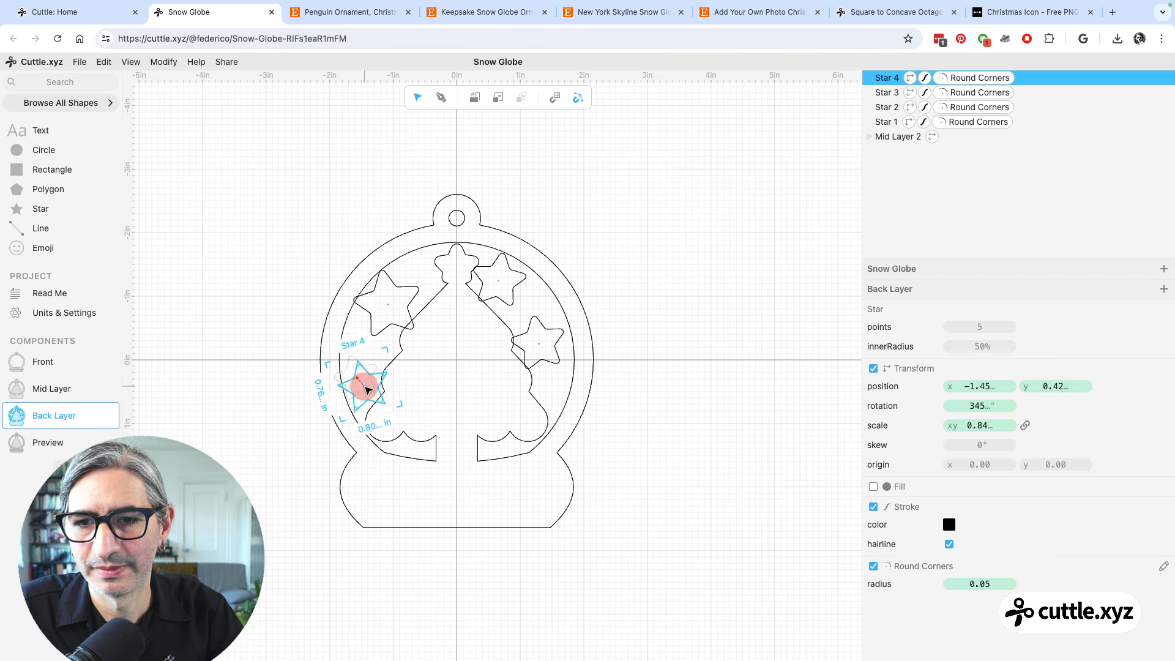
{"action": "left_click", "coordinate": [732, 413]}
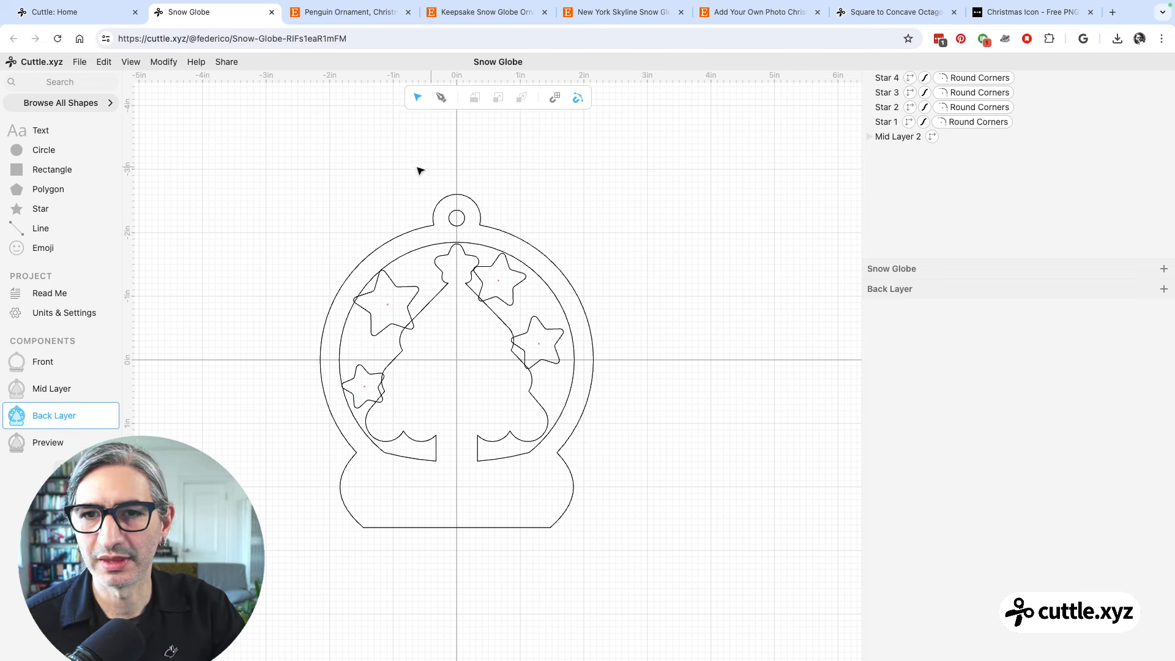
Weld the four stars and the Mid Layer reference into one shape with Boolean Union
{"action": "left_click_drag", "start_coordinate": [267, 142], "coordinate": [678, 573]}
{"action": "left_click", "coordinate": [173, 67]}
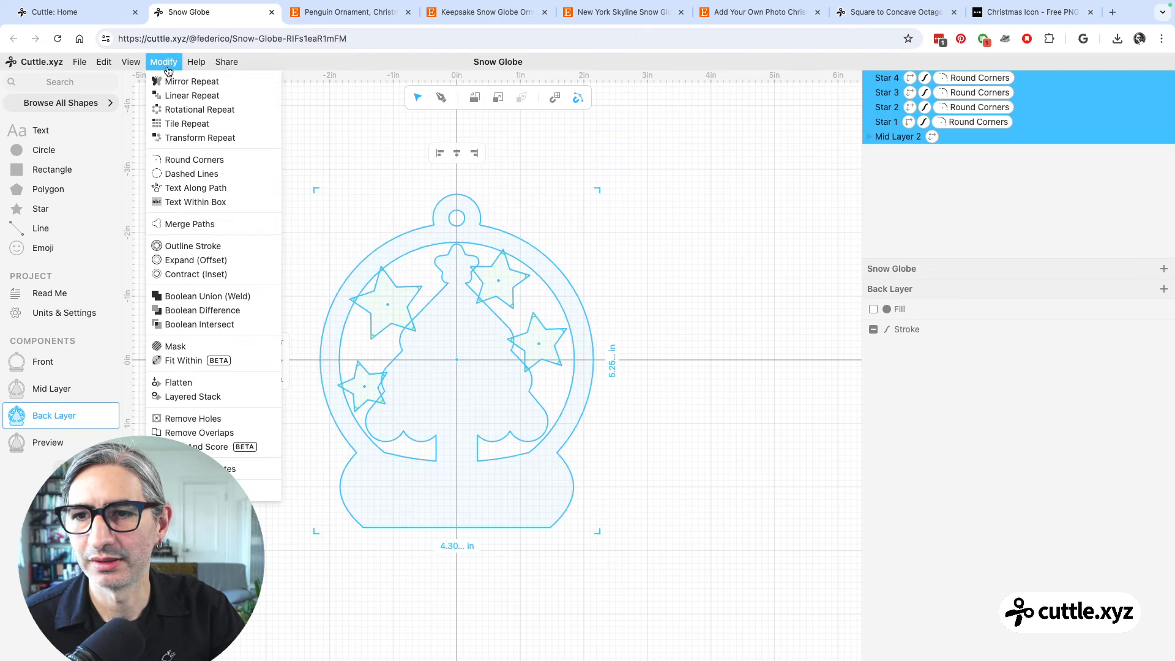
{"action": "left_click", "coordinate": [223, 297]}
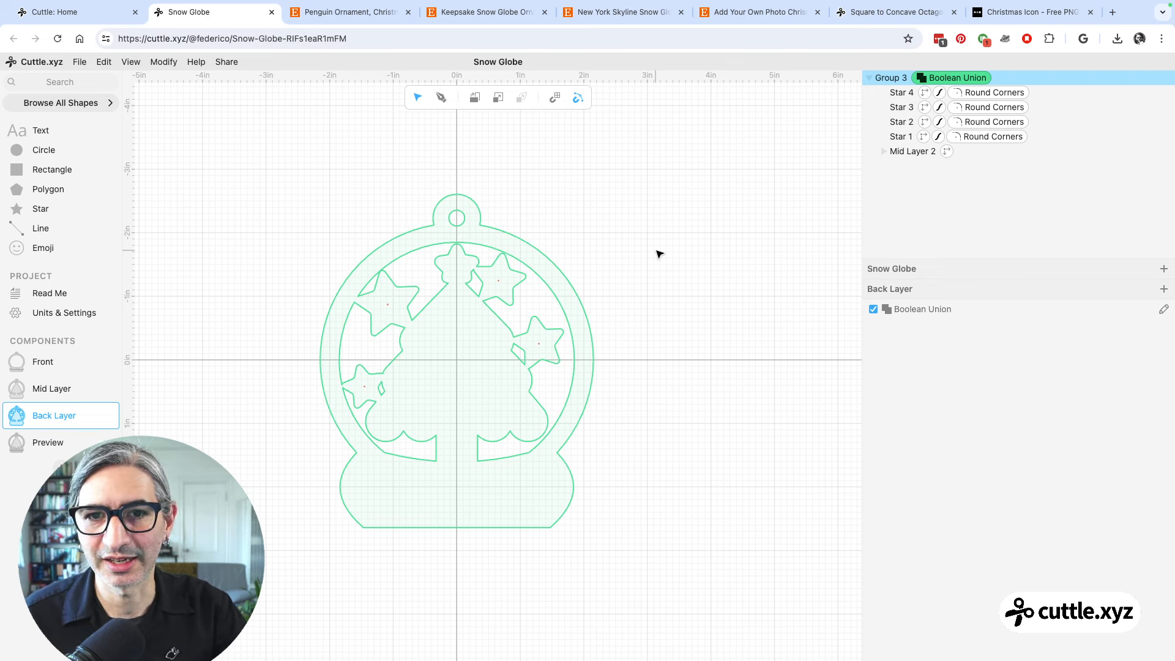
{"action": "scroll", "coordinate": [646, 277], "scroll_direction": "up", "scroll_amount": 1}
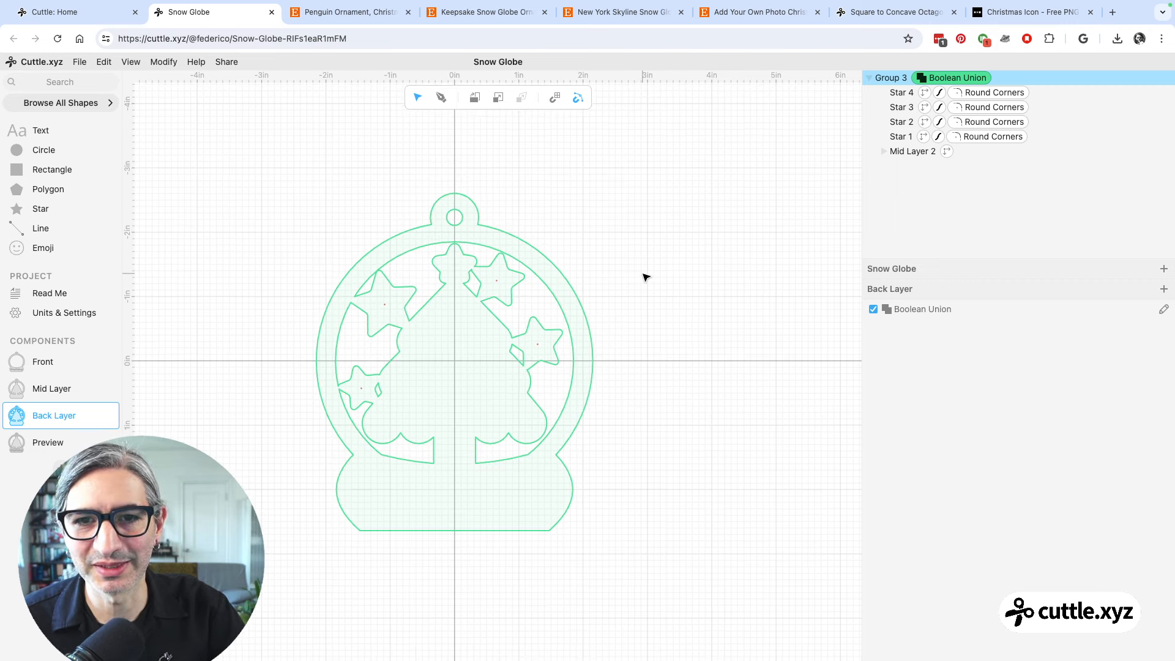
{"action": "scroll", "coordinate": [637, 277], "scroll_direction": "up", "scroll_amount": 3}
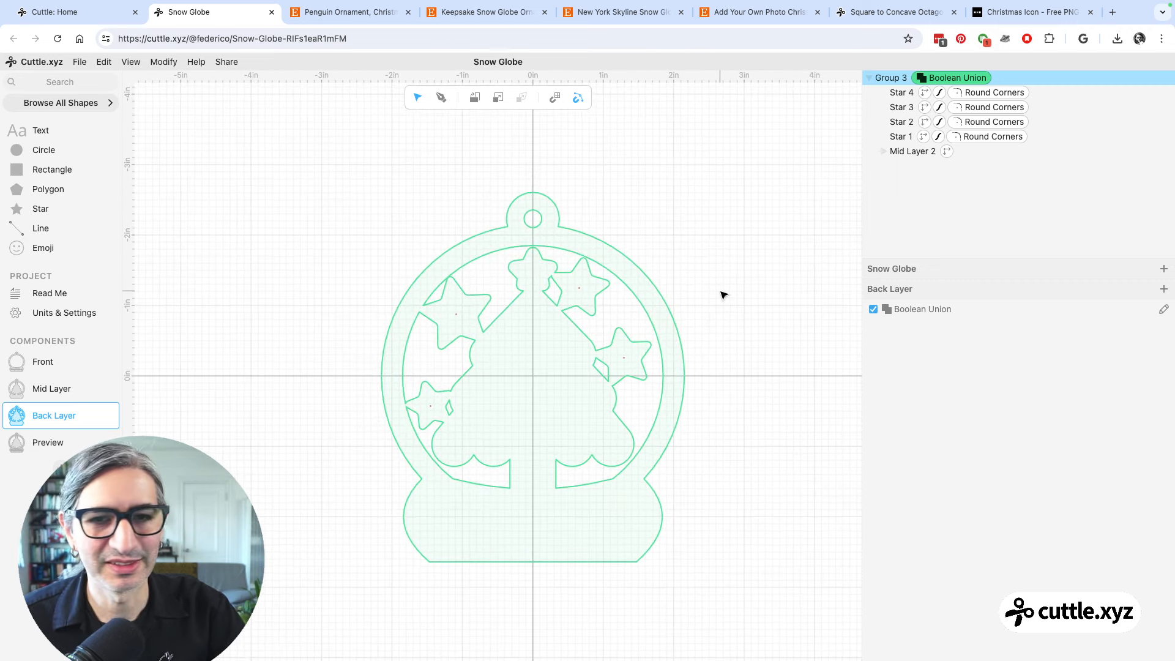
{"action": "scroll", "coordinate": [723, 250], "scroll_direction": "down", "scroll_amount": 3}
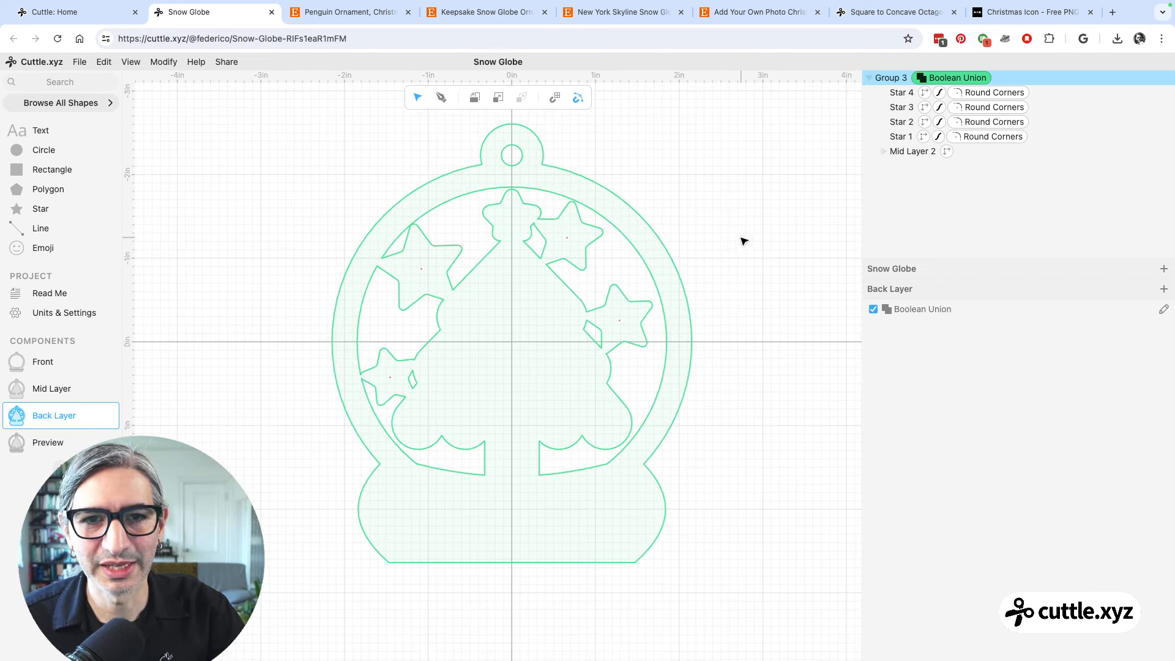
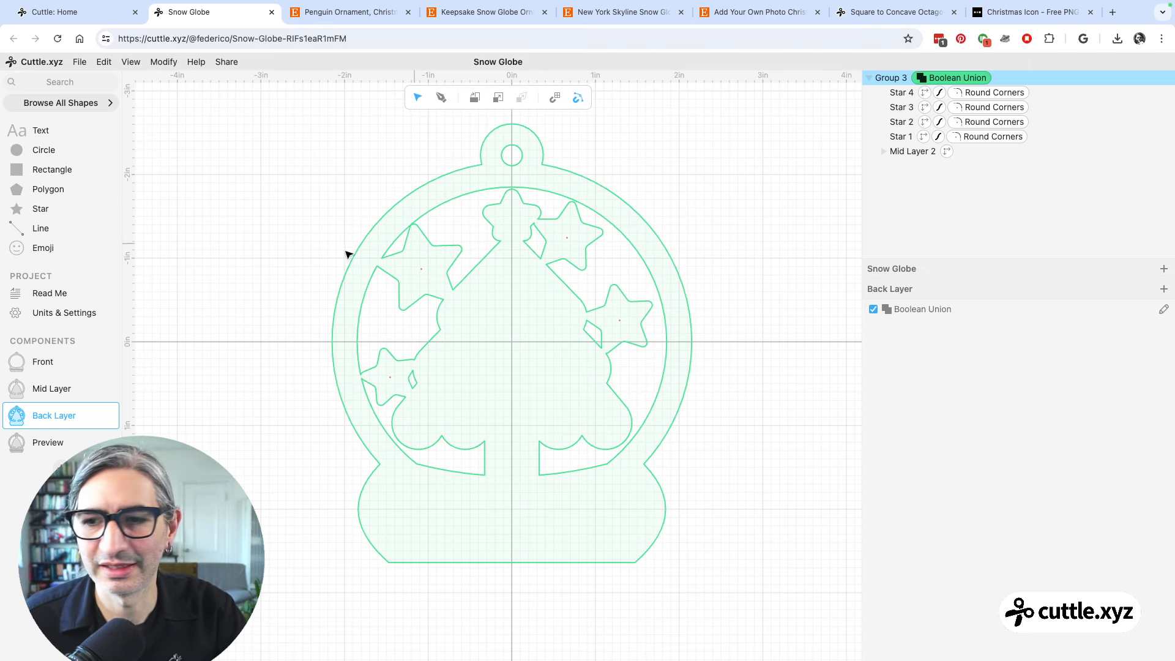
Place the Back Layer component at the canvas origin of Preview and fill it with magenta
{"action": "left_click", "coordinate": [50, 449]}
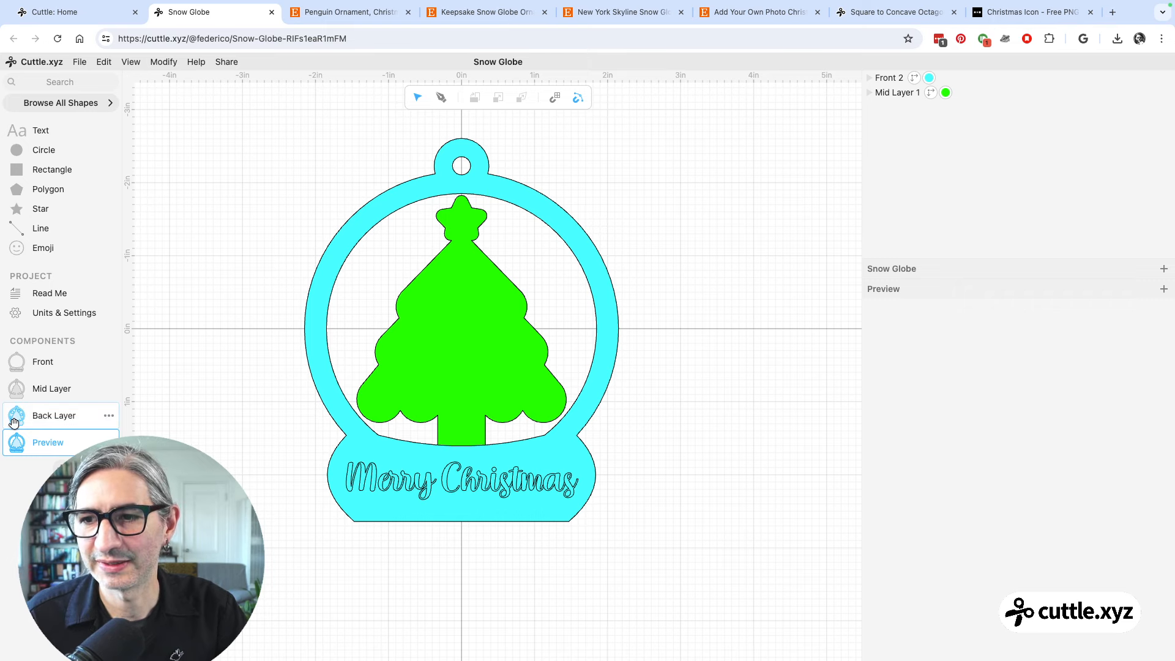
{"action": "left_click_drag", "start_coordinate": [16, 418], "coordinate": [462, 329]}
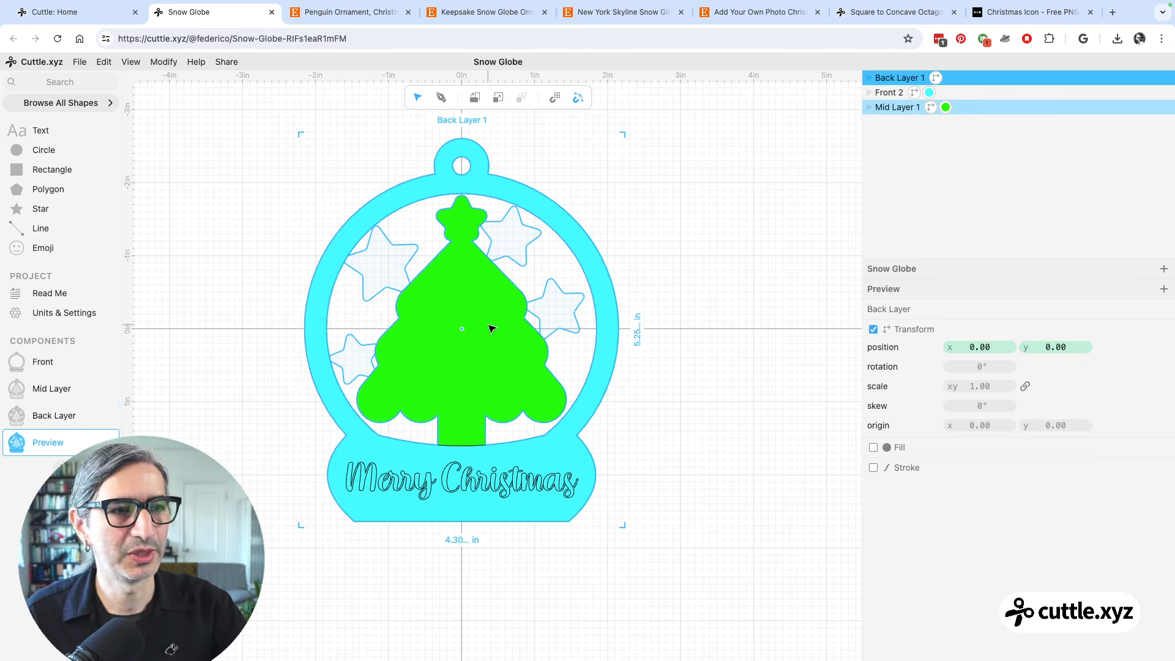
{"action": "left_click", "coordinate": [874, 448]}
{"action": "left_click", "coordinate": [948, 485]}
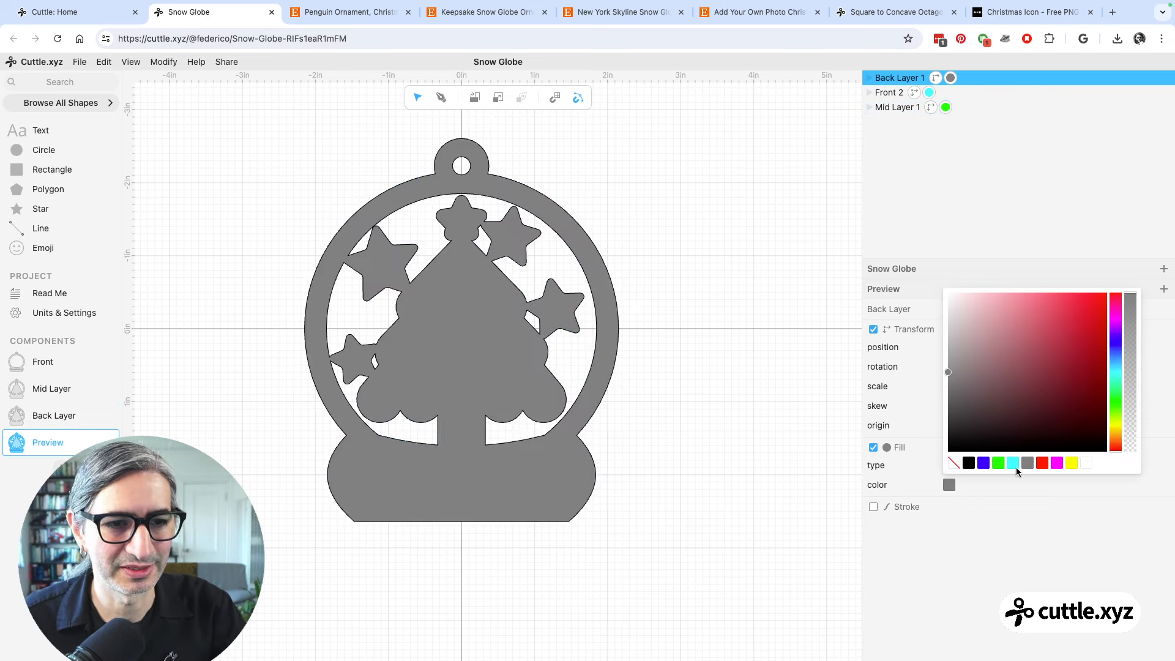
{"action": "left_click", "coordinate": [1057, 464]}
{"action": "left_click", "coordinate": [708, 430]}
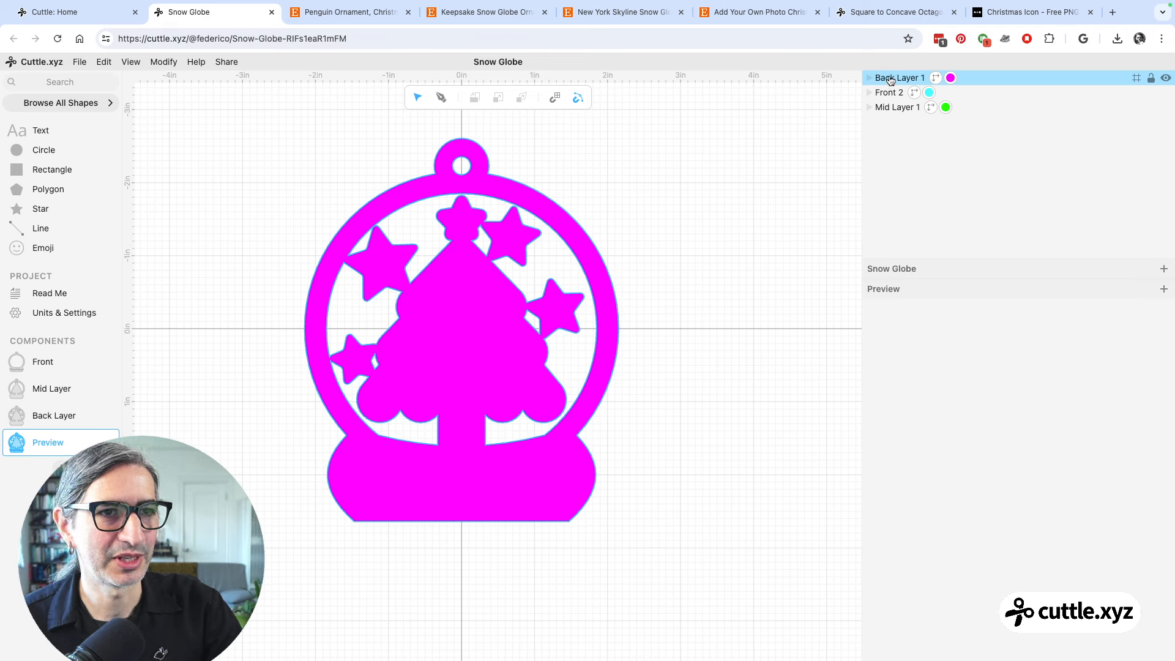
Move the magenta Back Layer beneath Mid Layer in Preview's stacking order
{"action": "left_click_drag", "start_coordinate": [891, 79], "coordinate": [894, 122]}
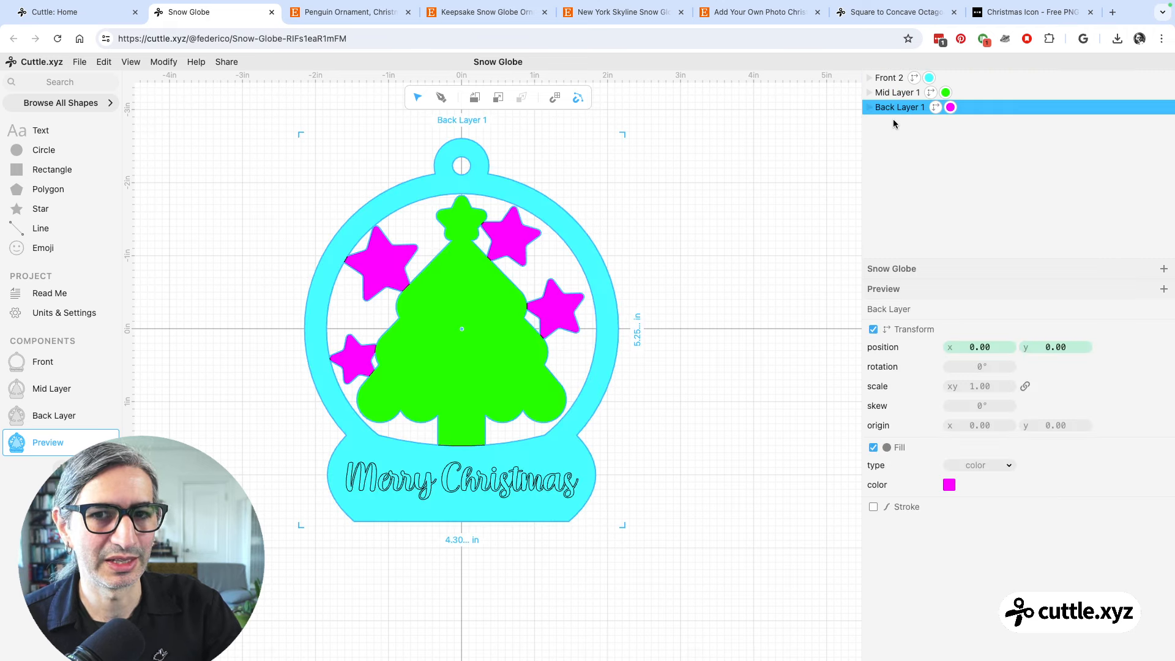
{"action": "left_click", "coordinate": [707, 257]}
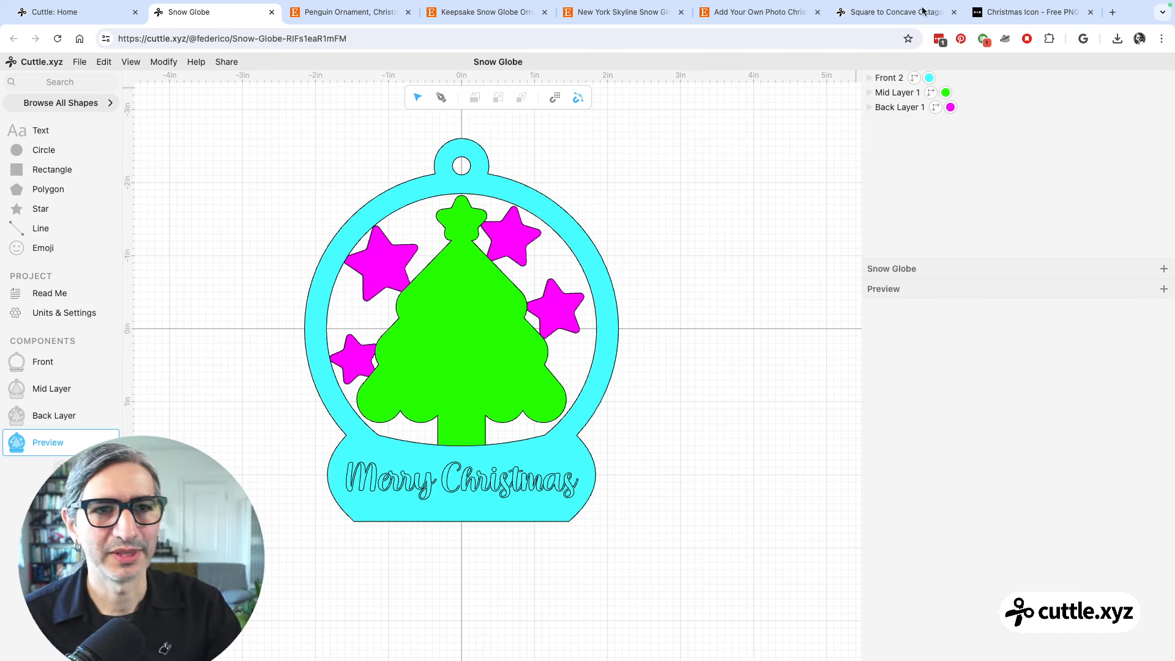
Examine the Front, Mid Layer and Back Layer pieces and the lettering in Preview
{"action": "left_click", "coordinate": [889, 78]}
{"action": "left_click", "coordinate": [898, 92]}
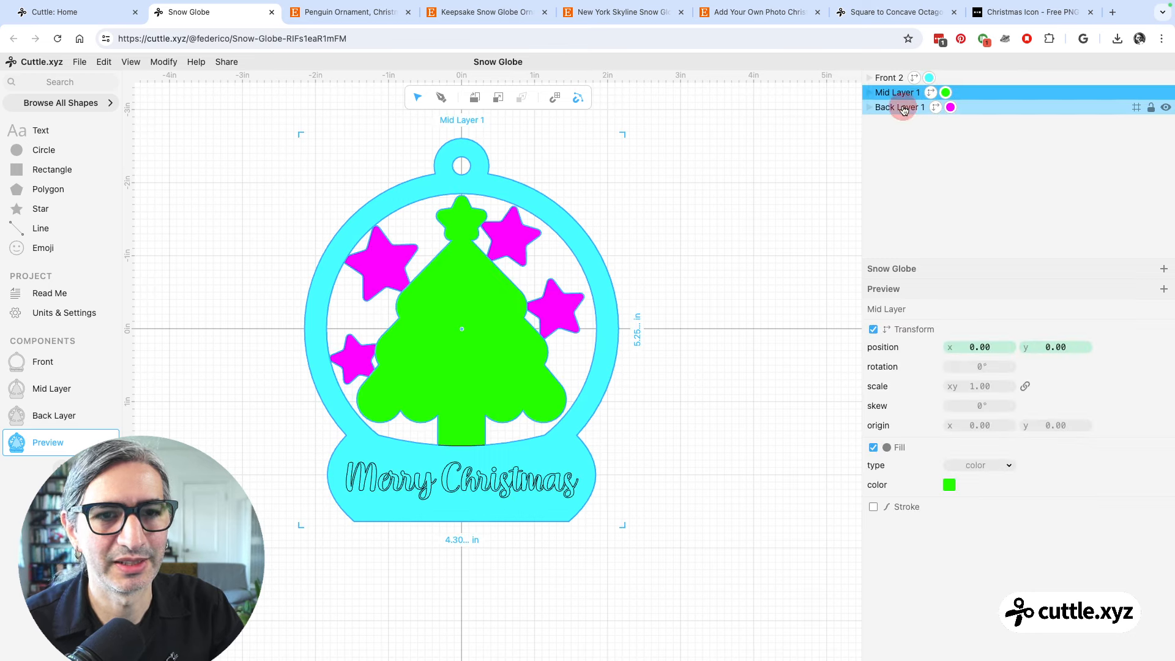
{"action": "left_click", "coordinate": [900, 107]}
{"action": "left_click", "coordinate": [771, 236]}
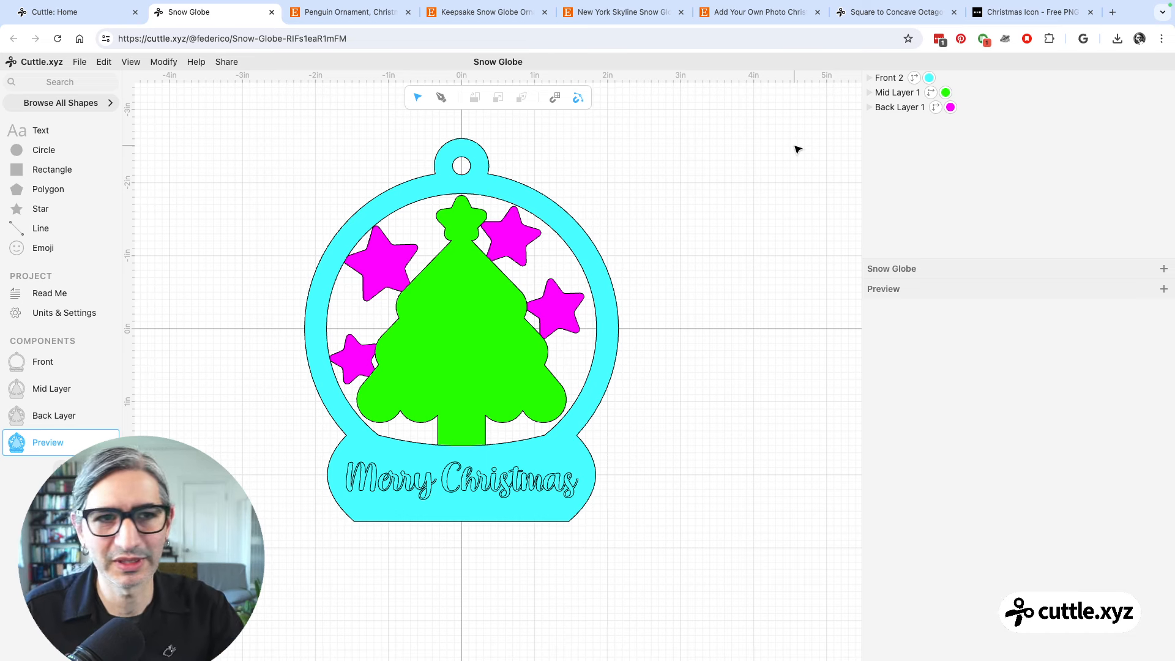
{"action": "left_click", "coordinate": [618, 349]}
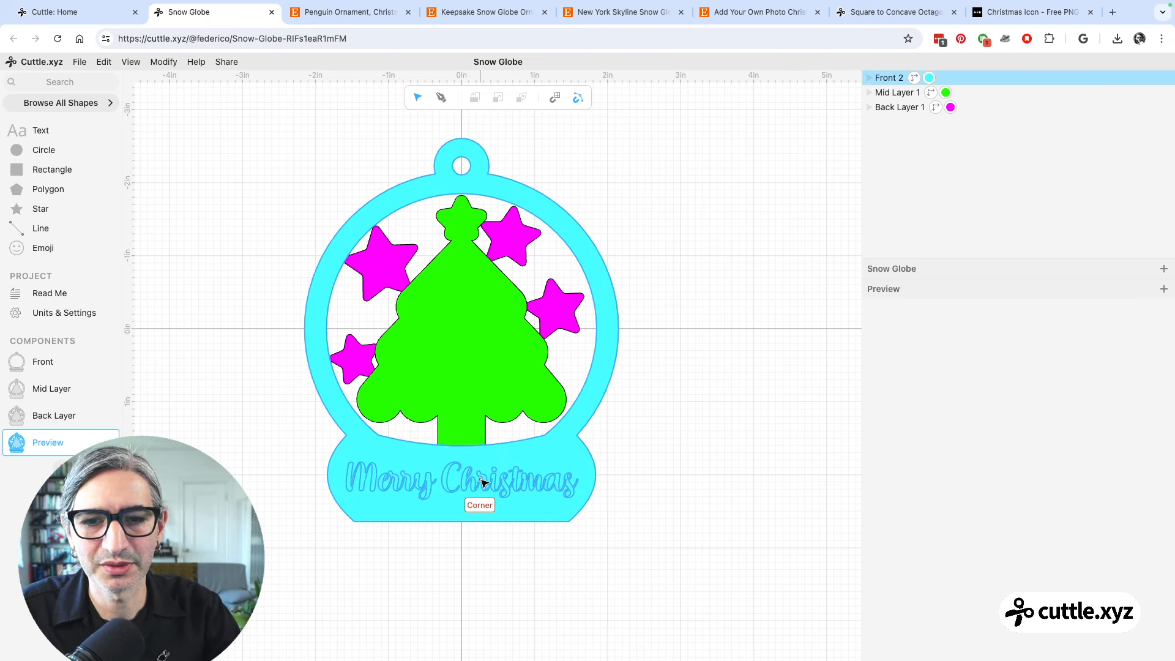
{"action": "left_click", "coordinate": [745, 472]}
{"action": "left_click", "coordinate": [469, 487]}
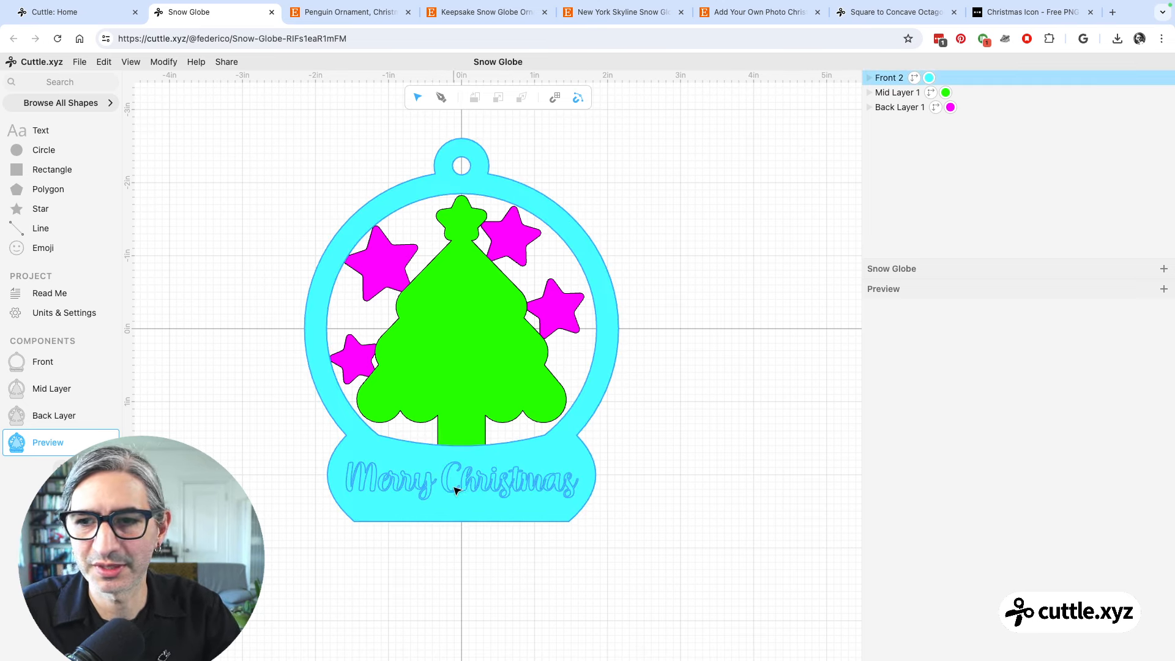
{"action": "left_click", "coordinate": [731, 475]}
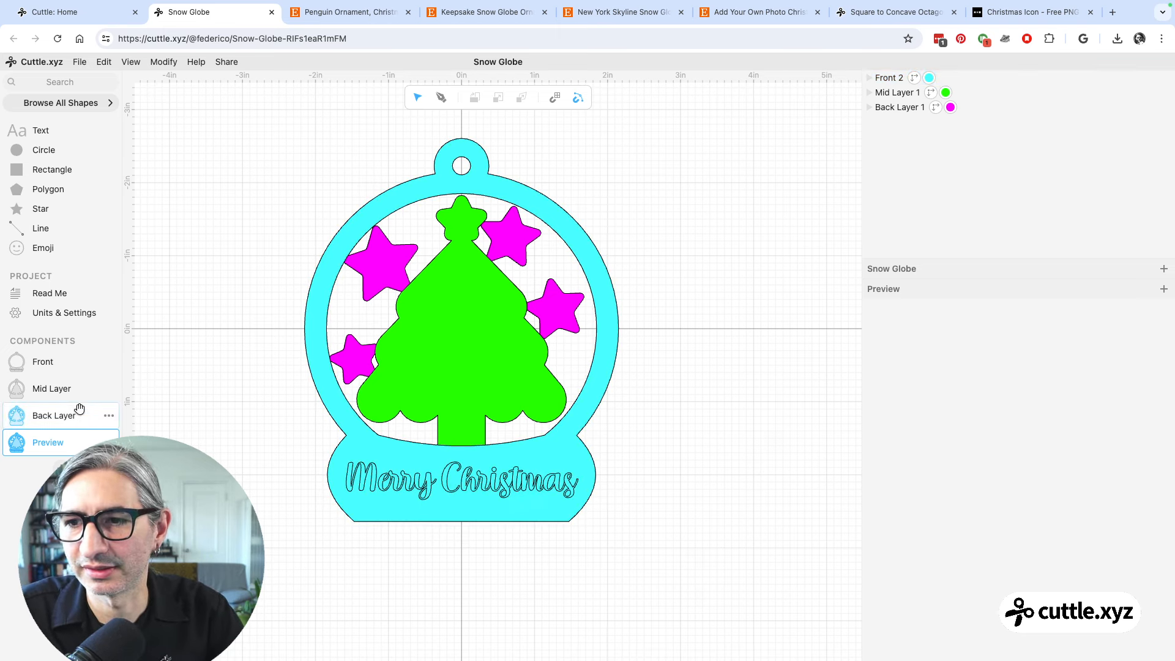
Extract the text value of the Merry Christmas lettering as a parameter of the Front component
{"action": "left_click", "coordinate": [42, 363]}
{"action": "left_click", "coordinate": [552, 530]}
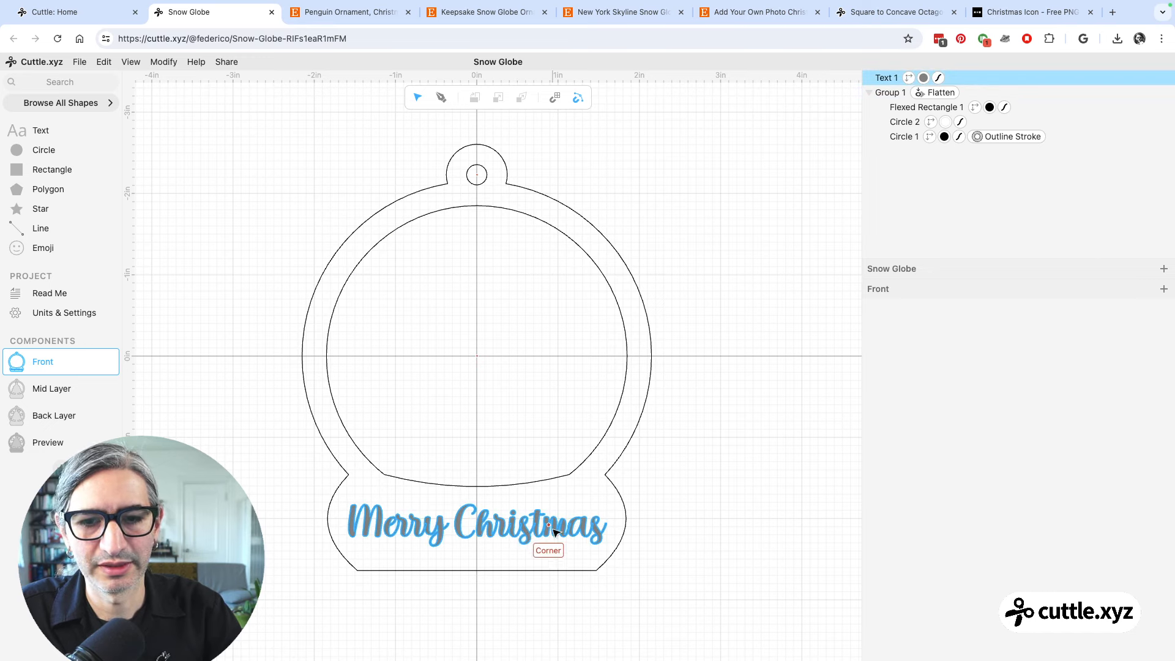
{"action": "left_click", "coordinate": [541, 532]}
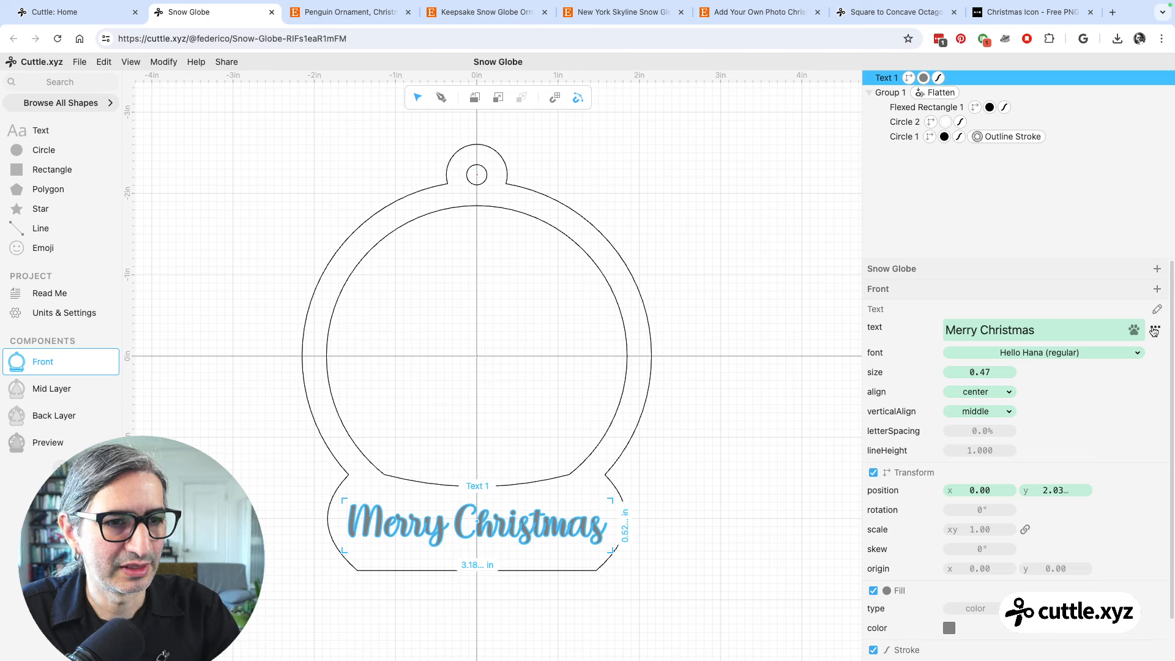
{"action": "left_click", "coordinate": [1156, 332]}
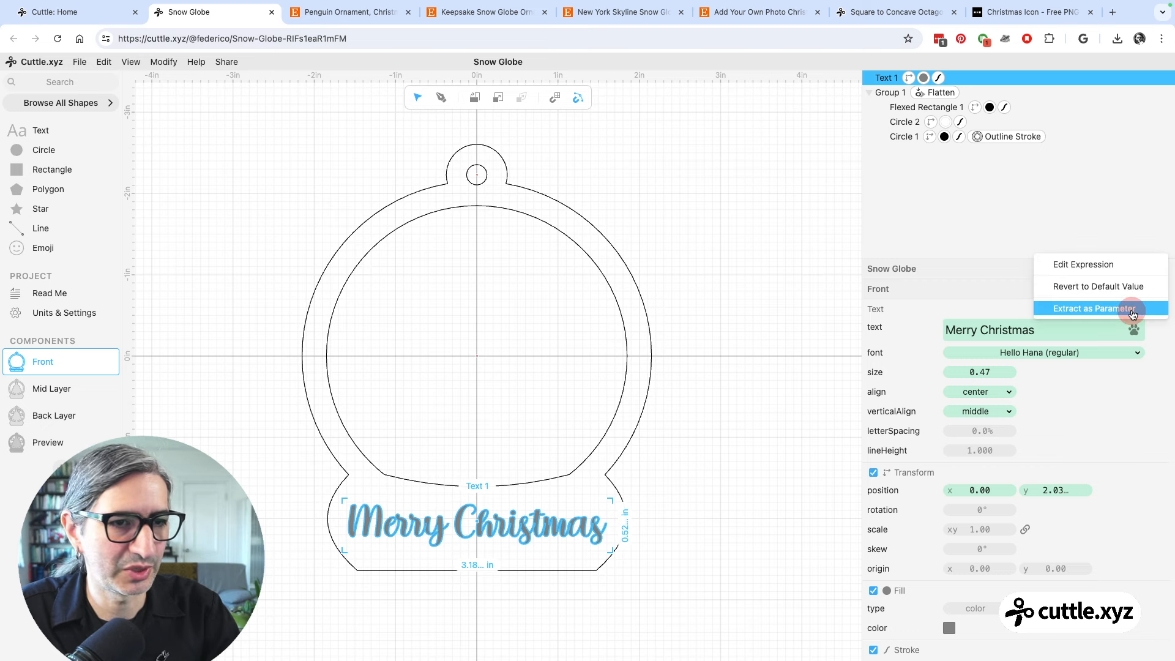
{"action": "left_click", "coordinate": [1132, 309]}
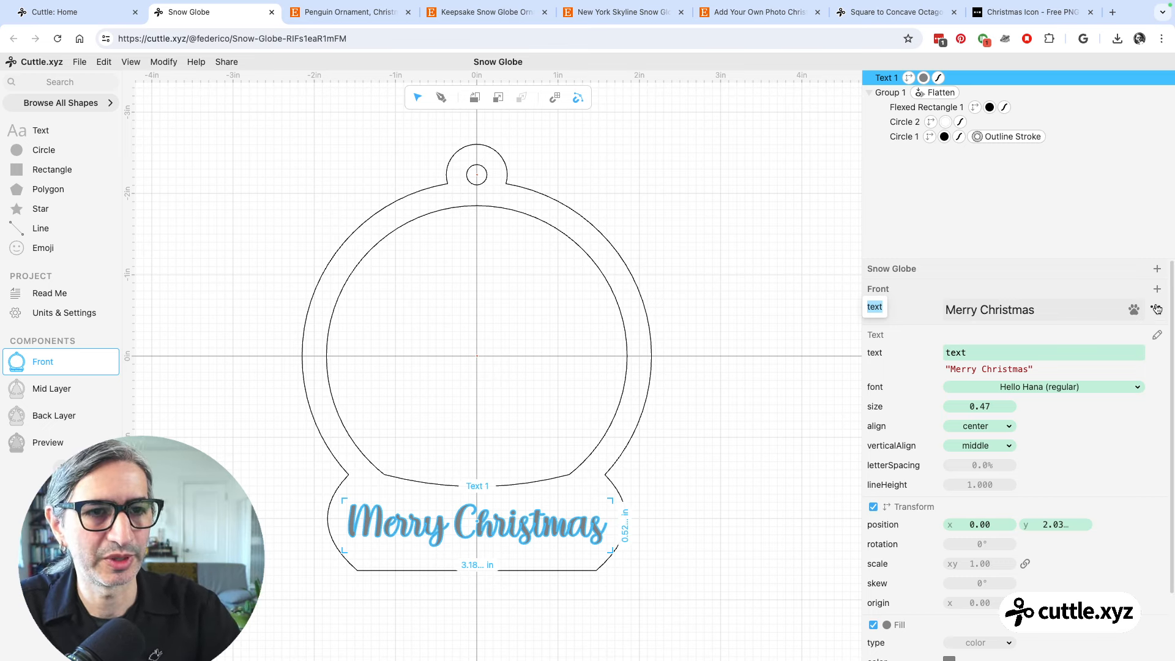
{"action": "left_click", "coordinate": [793, 344]}
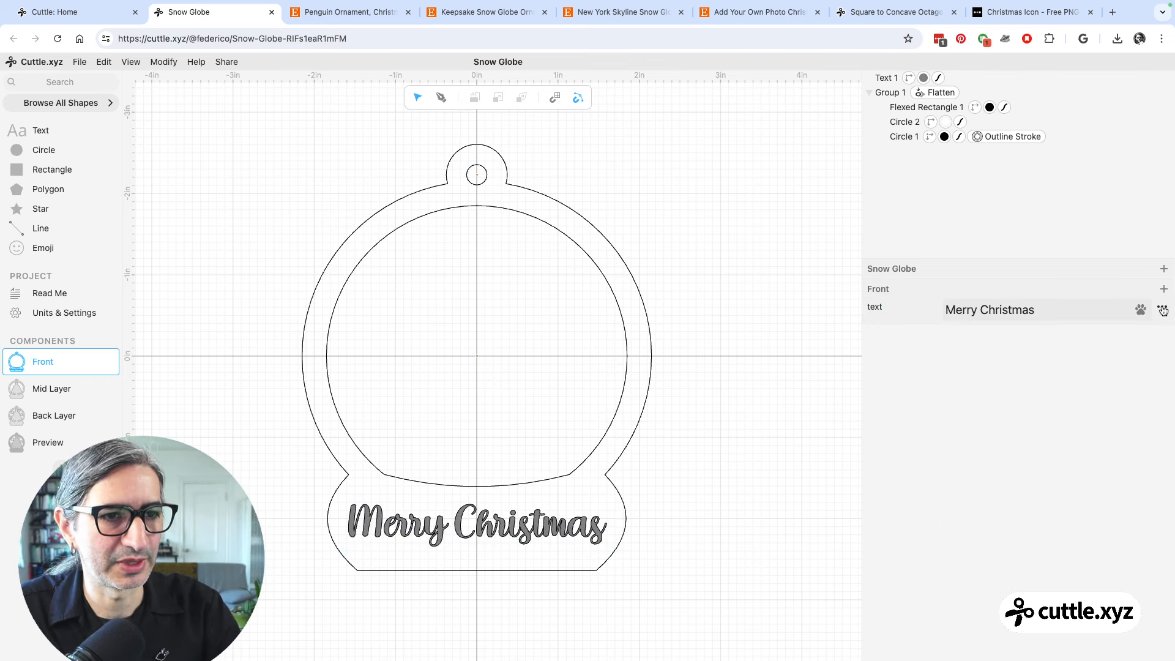
Move the Front component's text parameter up to the Snow Globe project level
{"action": "left_click", "coordinate": [1162, 311]}
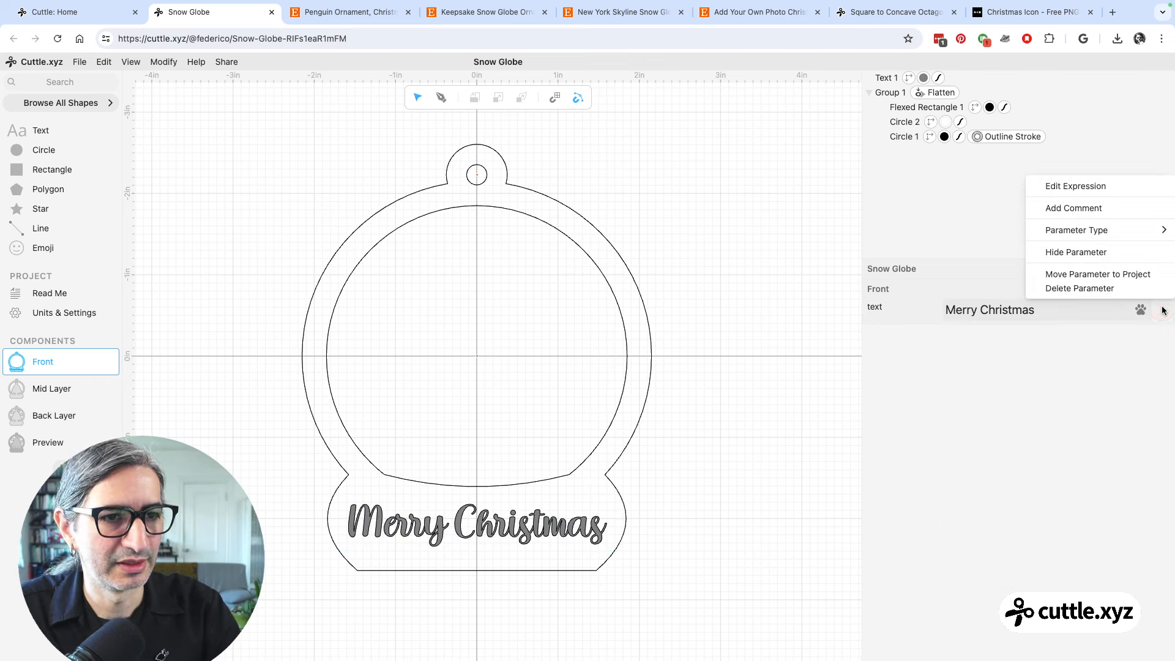
{"action": "left_click", "coordinate": [1113, 276]}
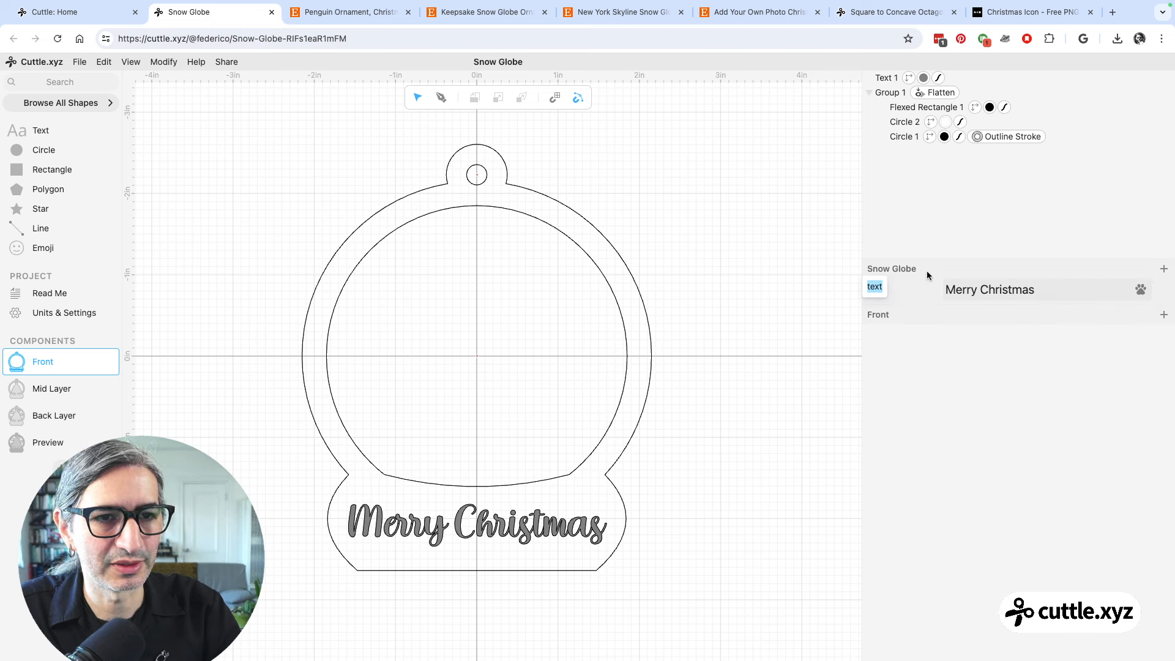
{"action": "left_click", "coordinate": [750, 346]}
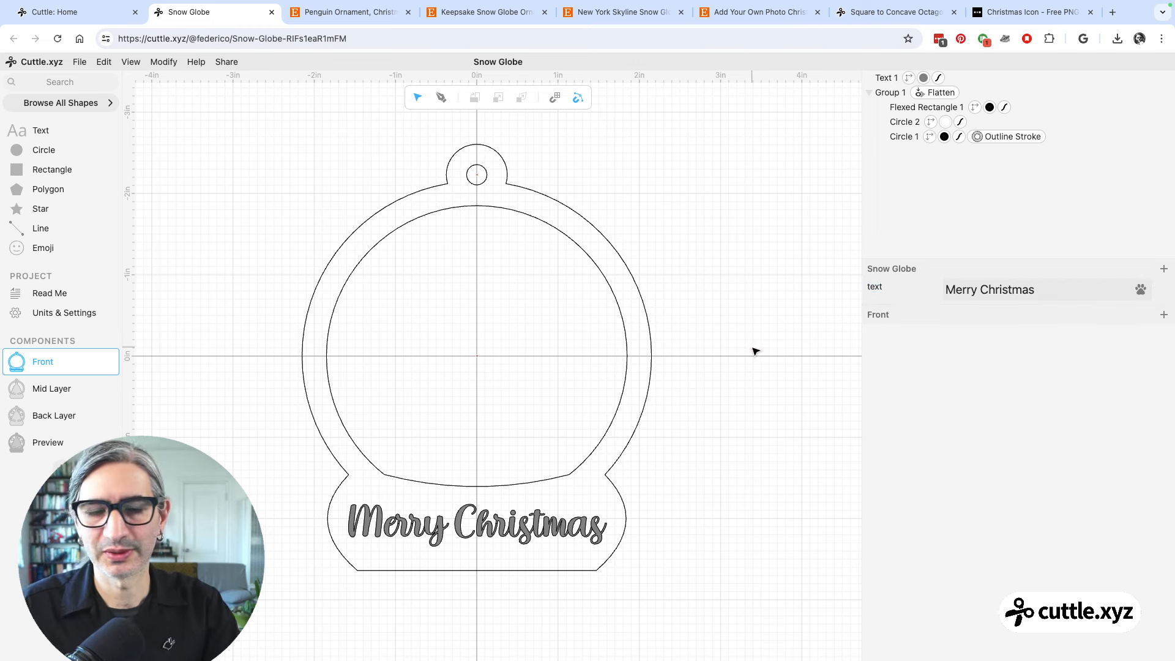
Set the project's text parameter to "Happy Holidays" and check the lettering in Preview
{"action": "triple_click", "coordinate": [1039, 291]}
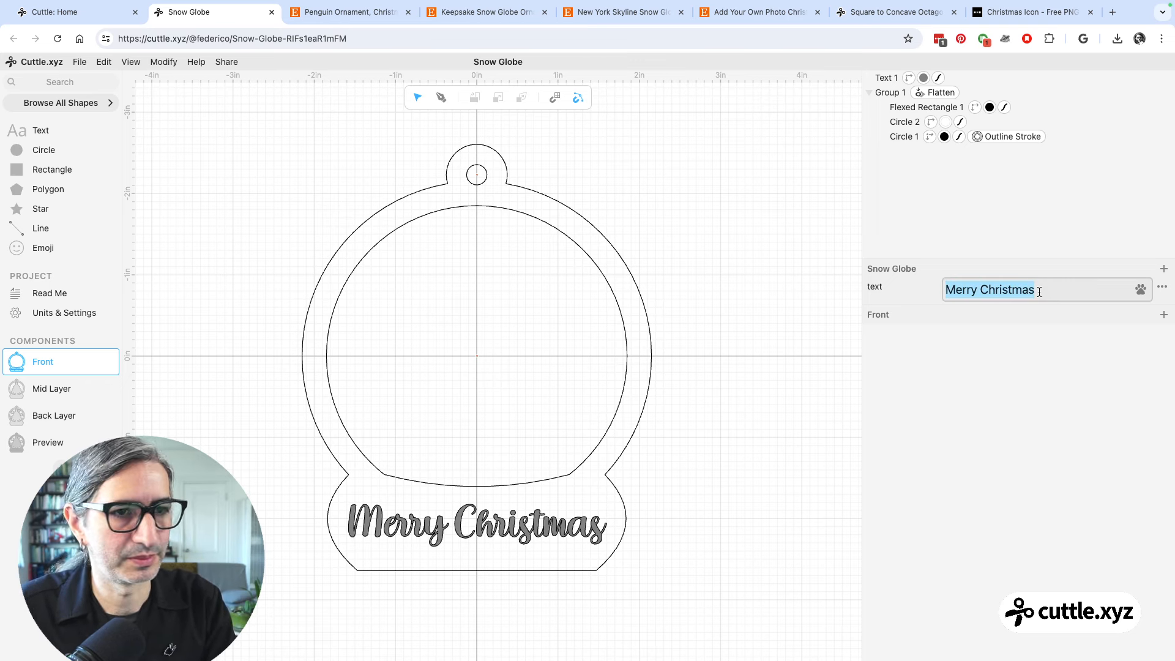
{"action": "type", "text": "Happy "}
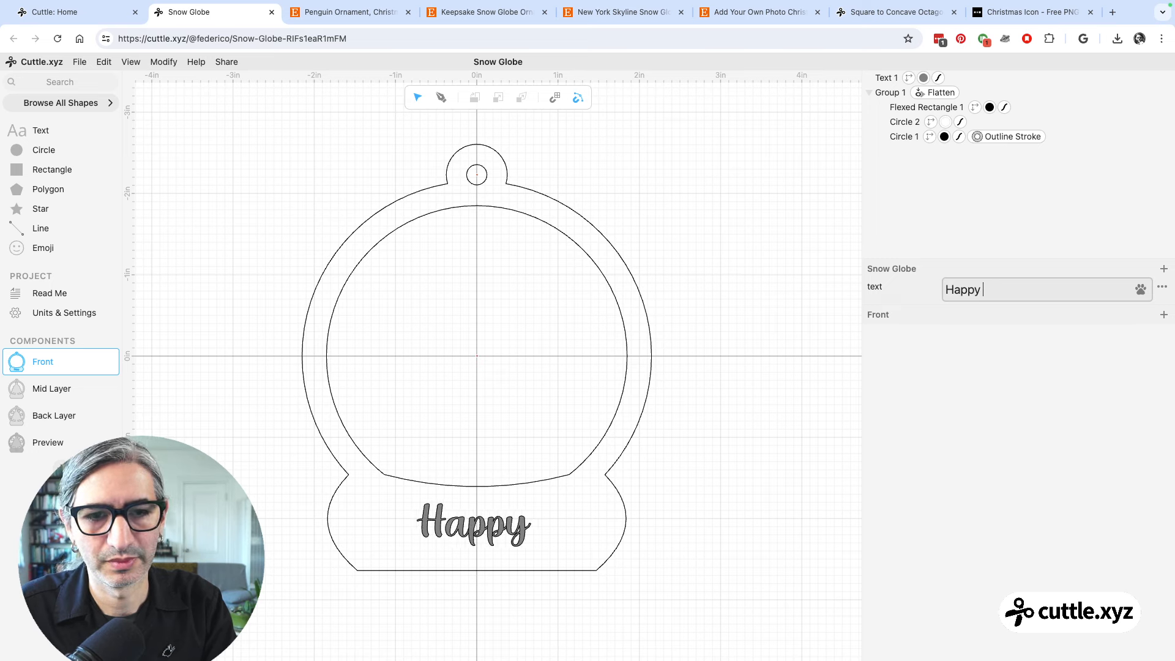
{"action": "type", "text": "Holidays"}
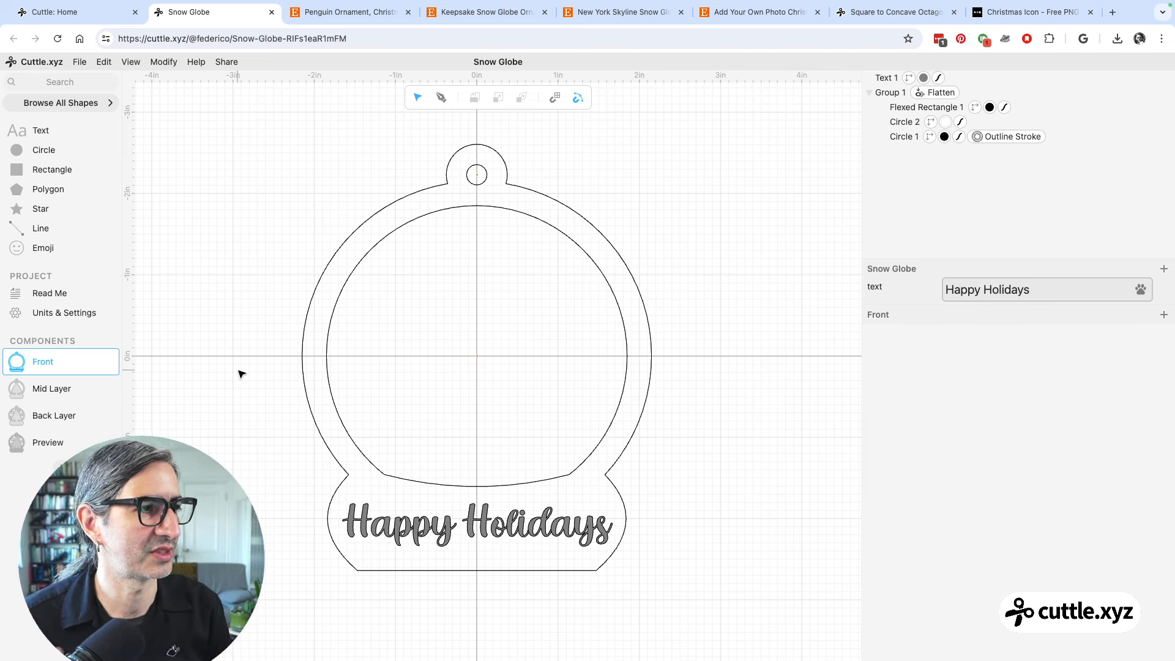
{"action": "left_click", "coordinate": [716, 389]}
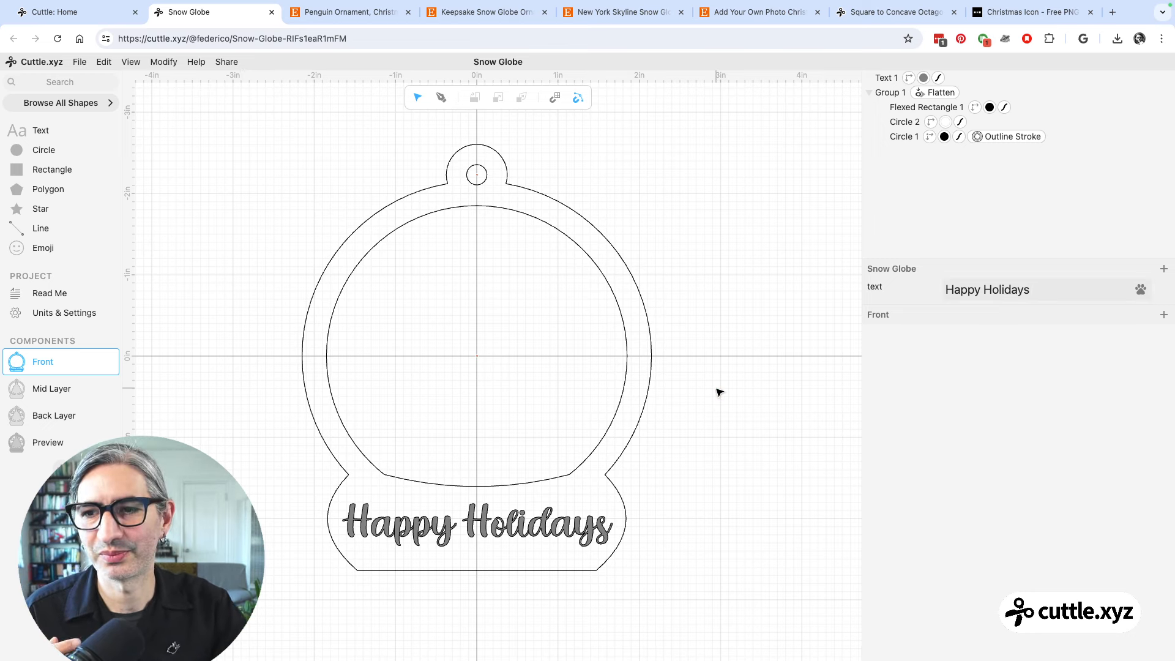
{"action": "left_click", "coordinate": [63, 443]}
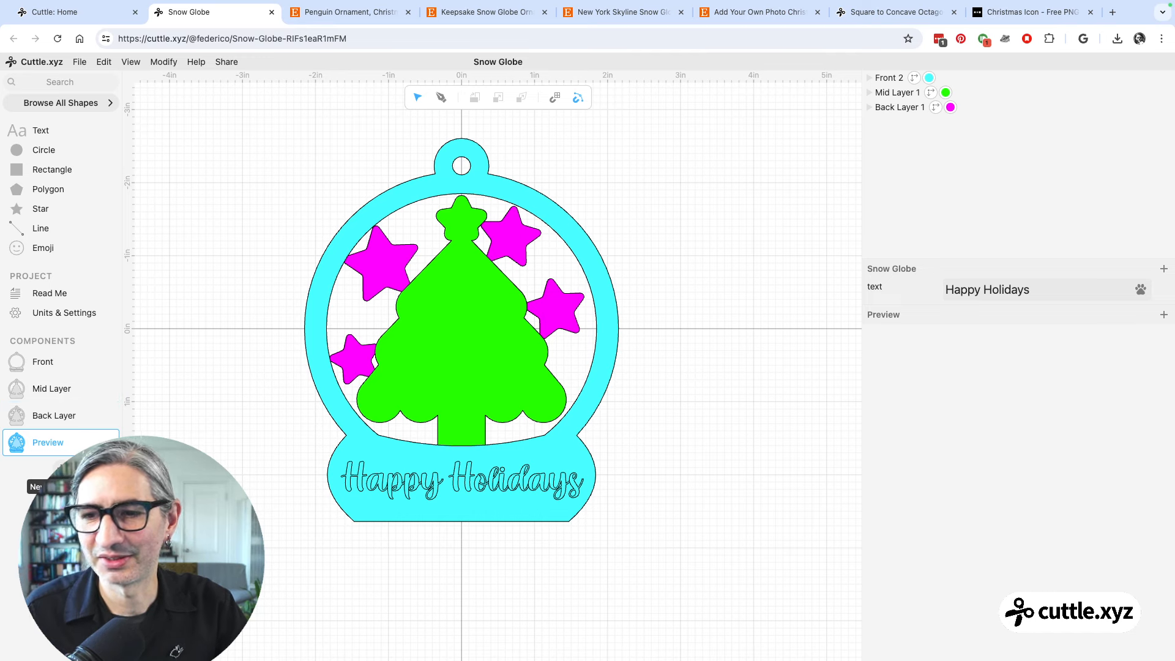
Create a component named Cut and place the Front component at its canvas origin
{"action": "left_click", "coordinate": [62, 465]}
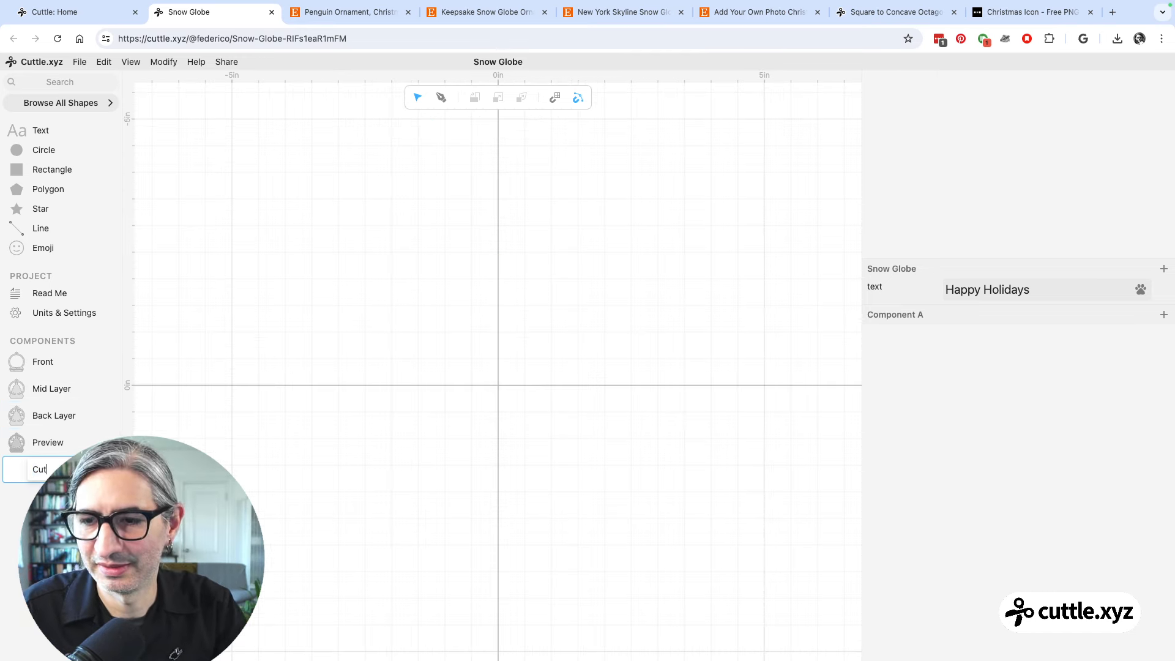
{"action": "key", "text": "Return"}
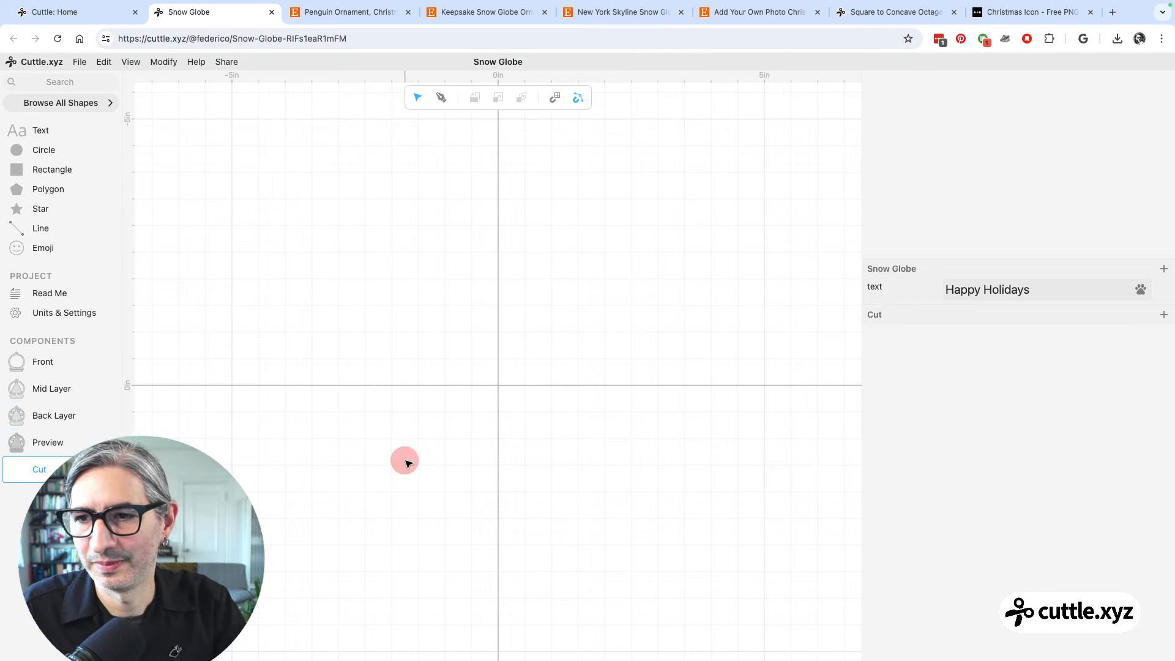
{"action": "left_click", "coordinate": [75, 360]}
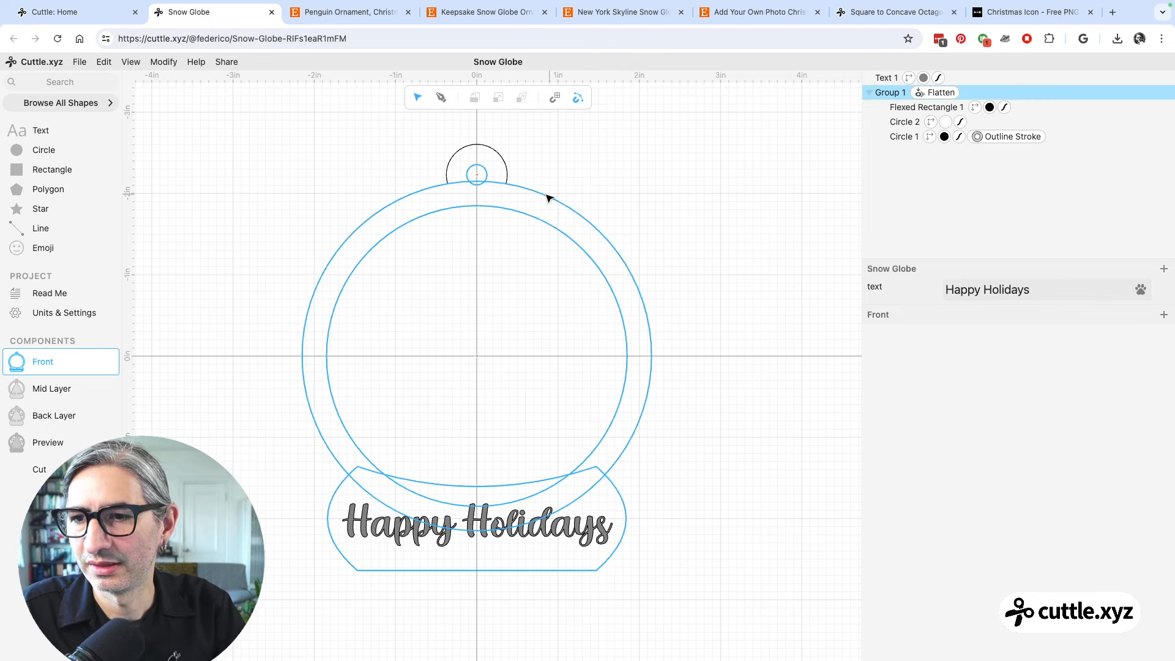
{"action": "left_click", "coordinate": [19, 470]}
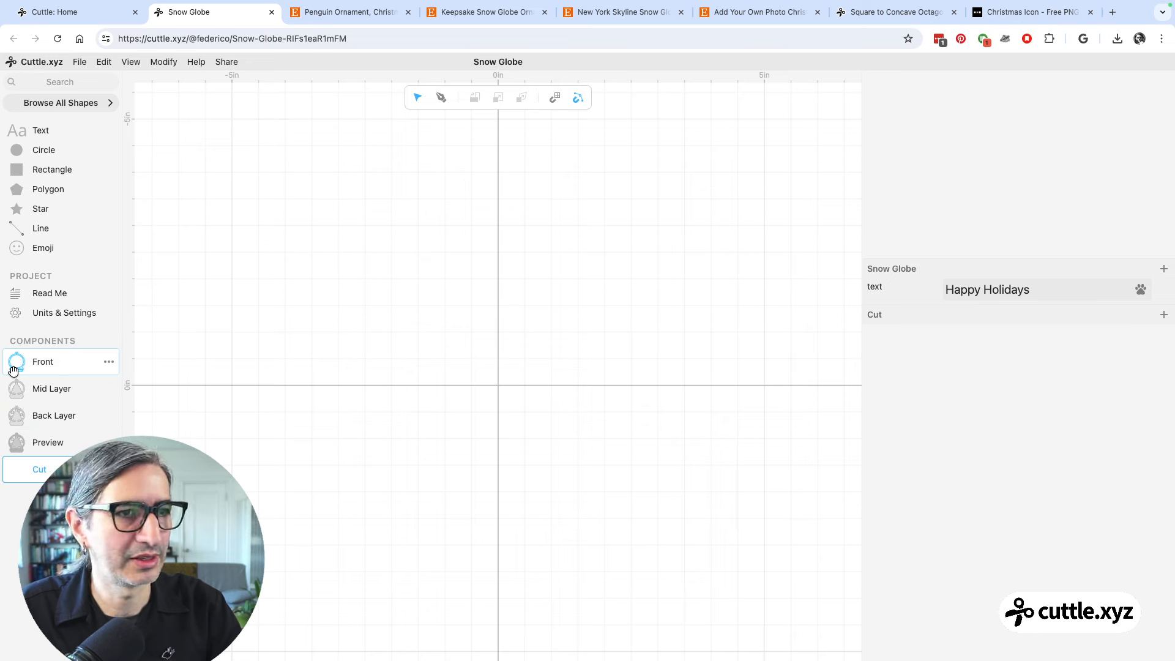
{"action": "left_click_drag", "start_coordinate": [14, 370], "coordinate": [498, 383]}
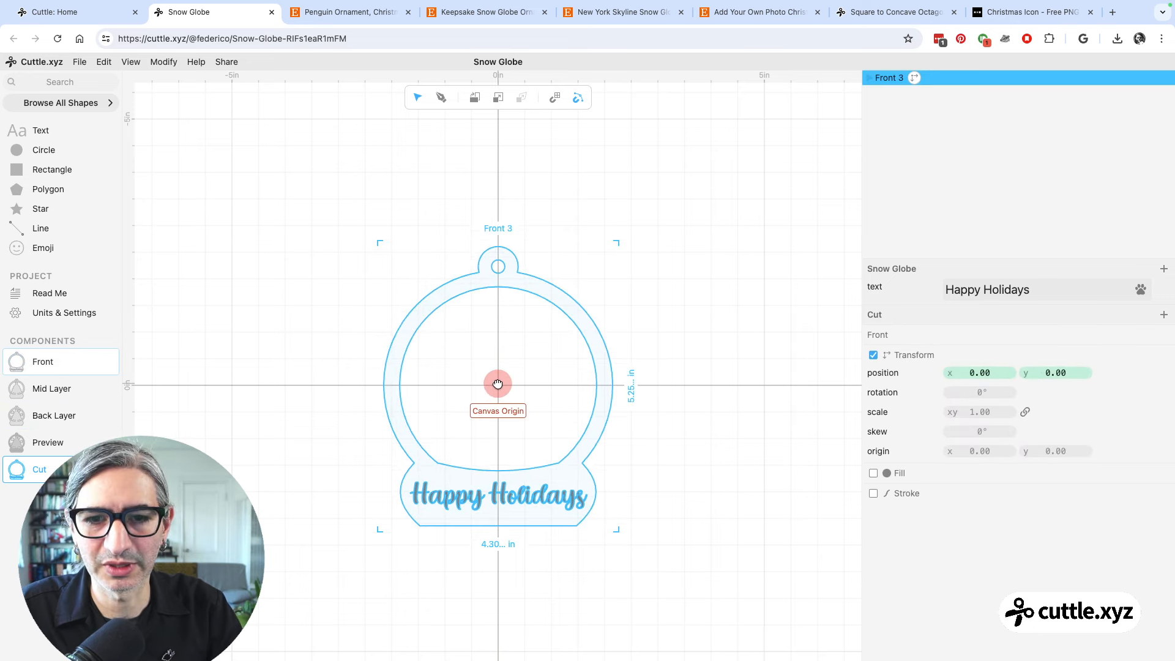
{"action": "left_click", "coordinate": [689, 304]}
Add a red hairline stroke to the Front piece in Cut
{"action": "left_click", "coordinate": [547, 300]}
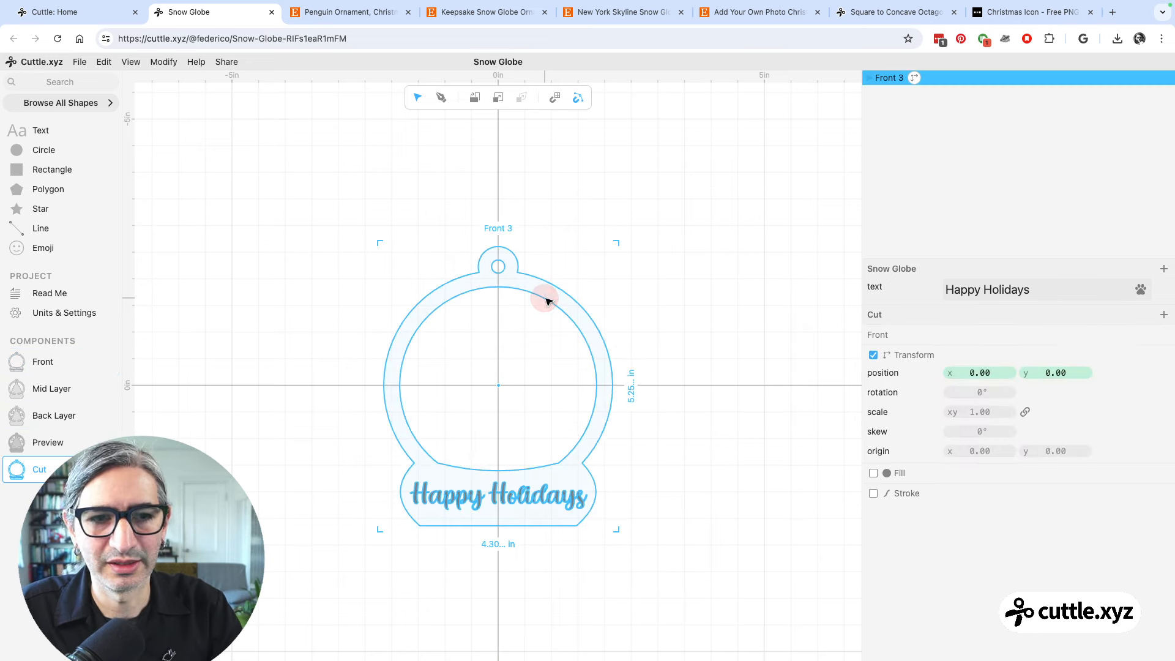
{"action": "left_click", "coordinate": [874, 494]}
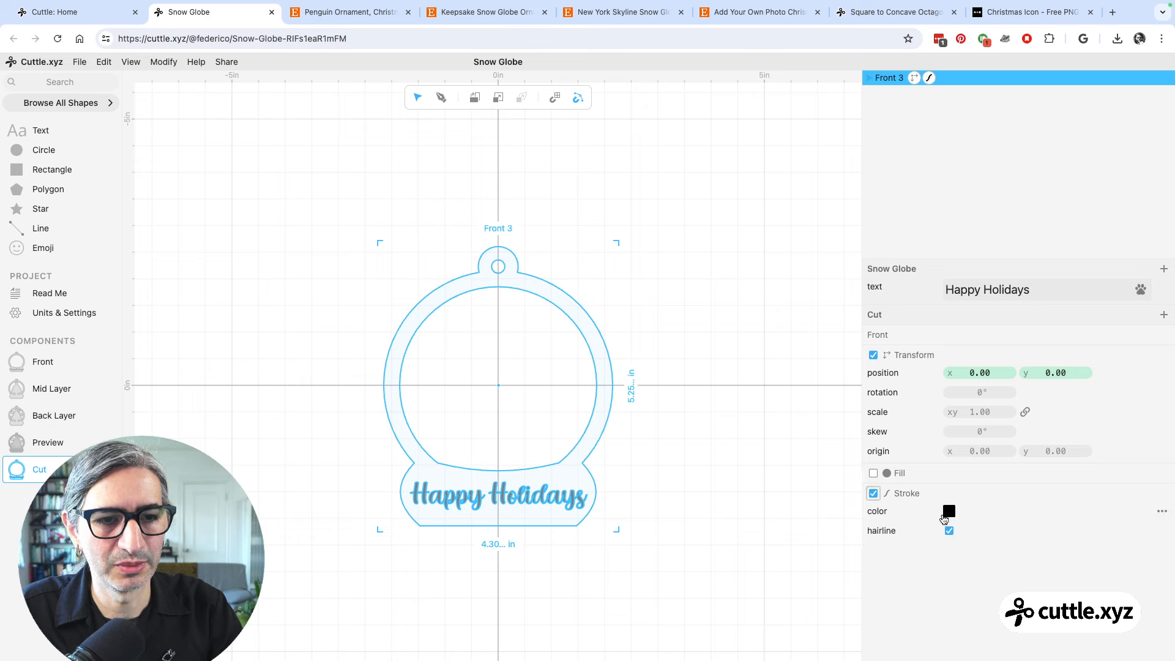
{"action": "left_click", "coordinate": [948, 513]}
{"action": "left_click", "coordinate": [1042, 489]}
{"action": "left_click", "coordinate": [813, 485]}
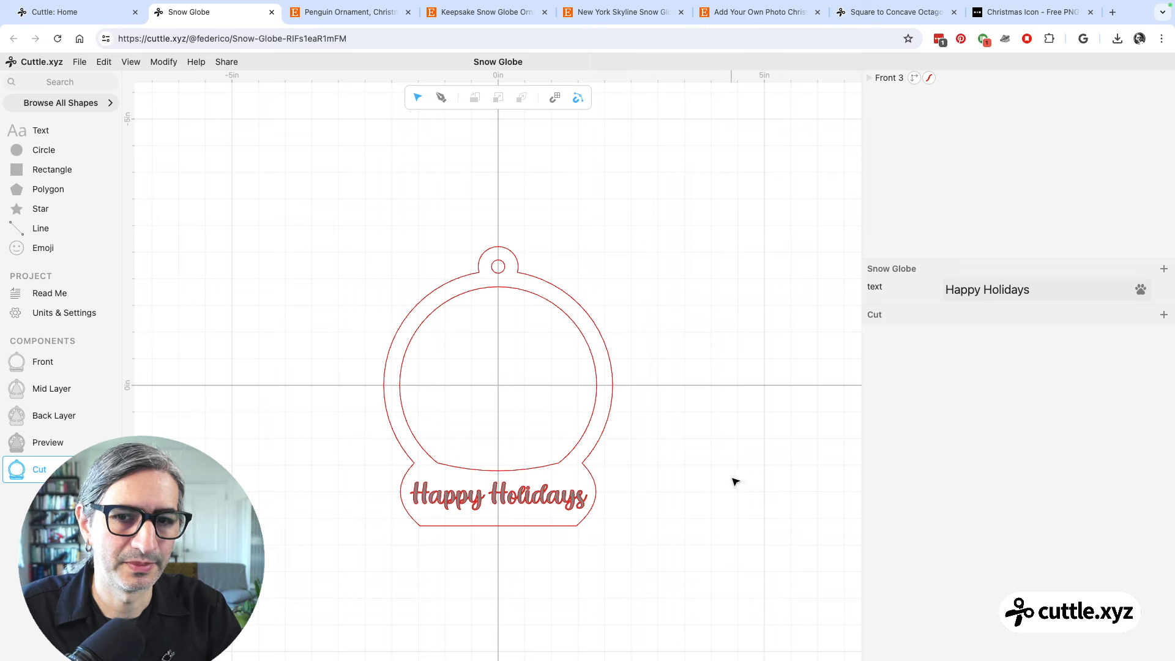
Remove the red stroke from the Front piece in Cut
{"action": "left_click", "coordinate": [928, 78]}
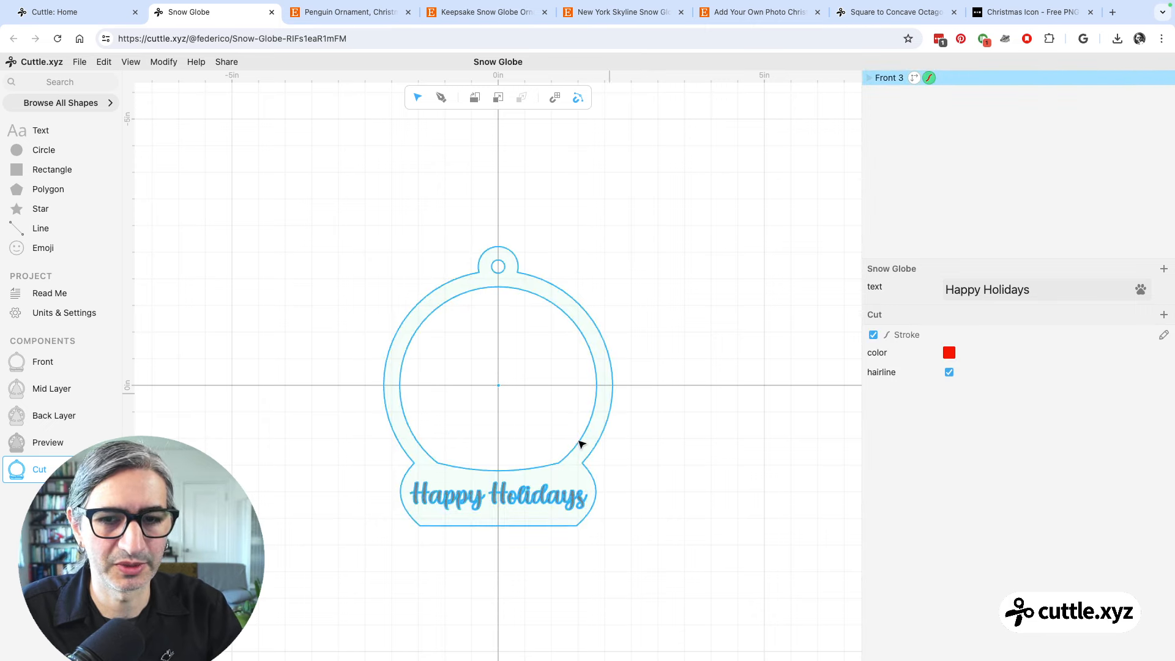
{"action": "key", "text": "BackSpace"}
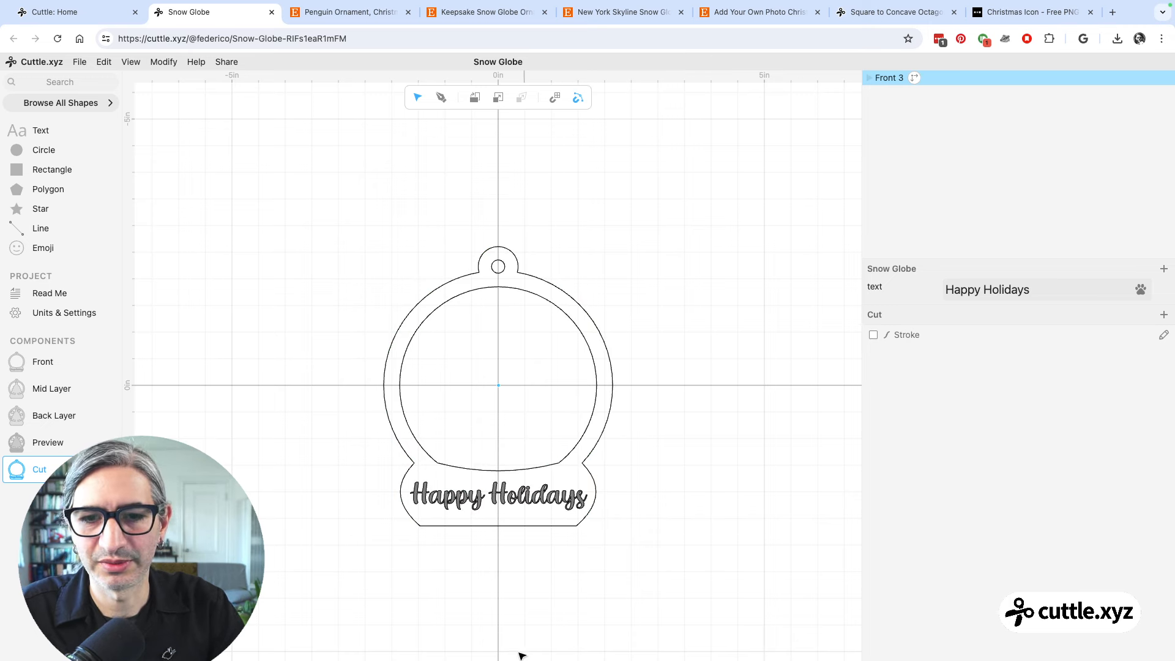
Try a red stroke on the flattened outline group inside the Front component
{"action": "left_click", "coordinate": [41, 366]}
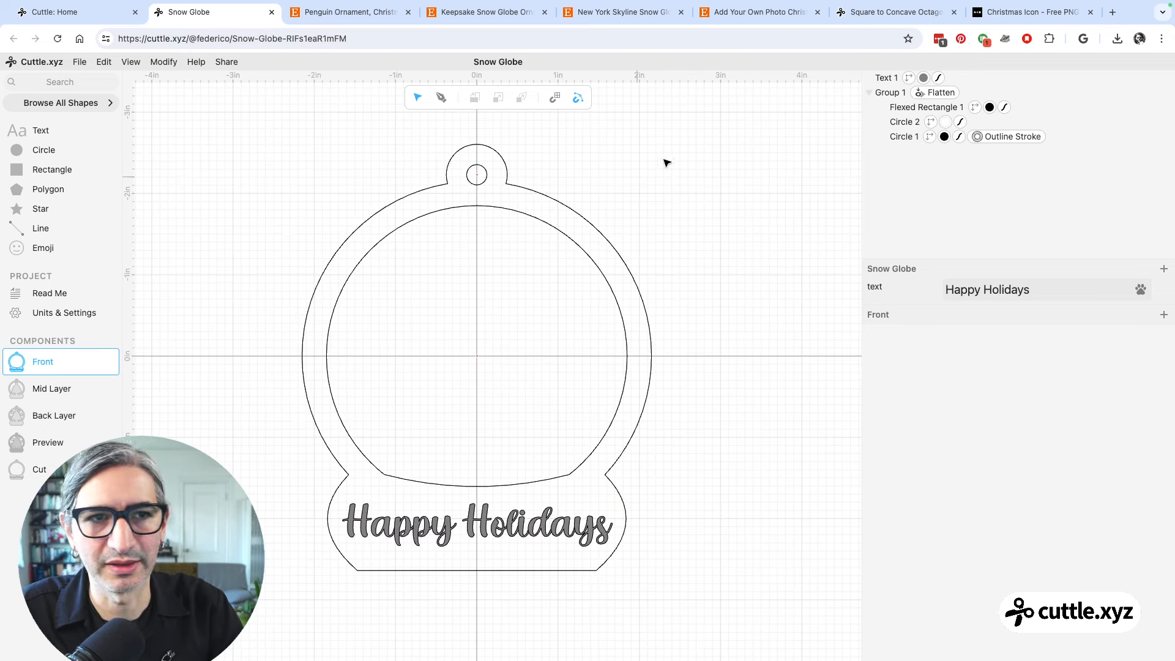
{"action": "left_click", "coordinate": [559, 236]}
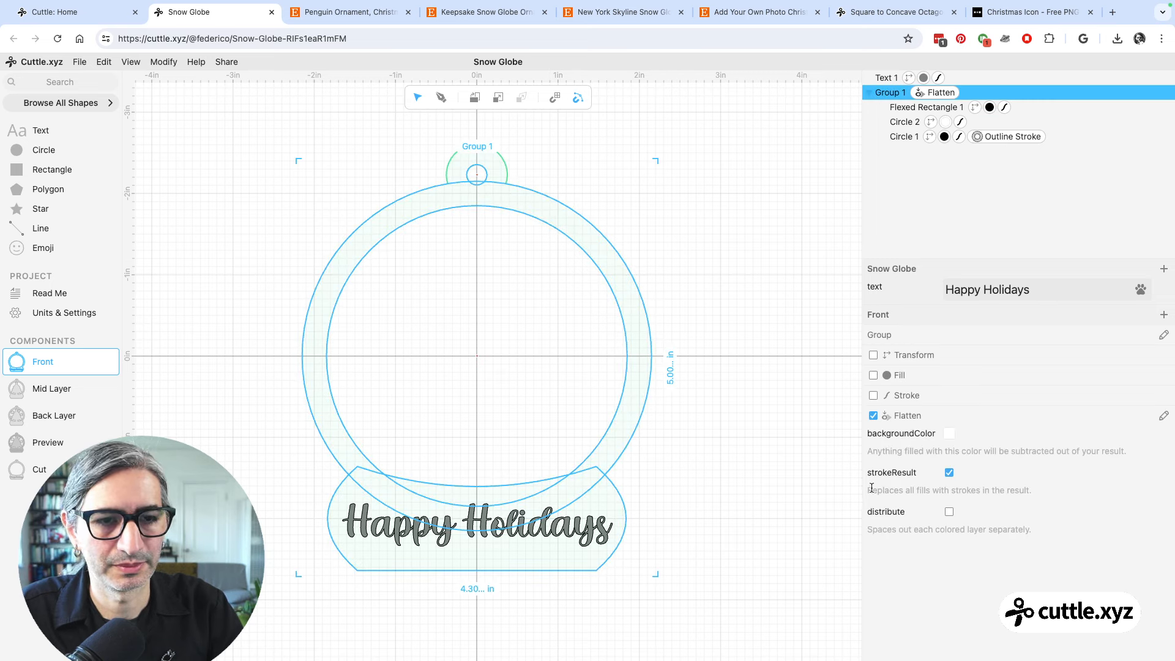
{"action": "left_click", "coordinate": [873, 396]}
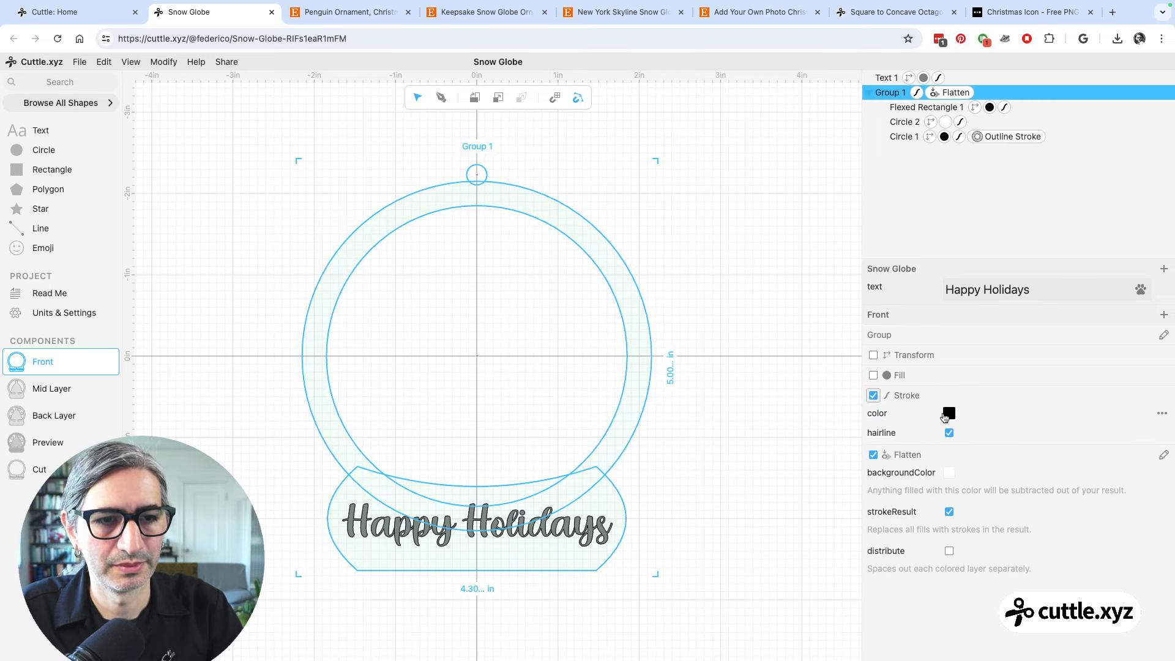
{"action": "left_click", "coordinate": [950, 414]}
{"action": "left_click", "coordinate": [1043, 391]}
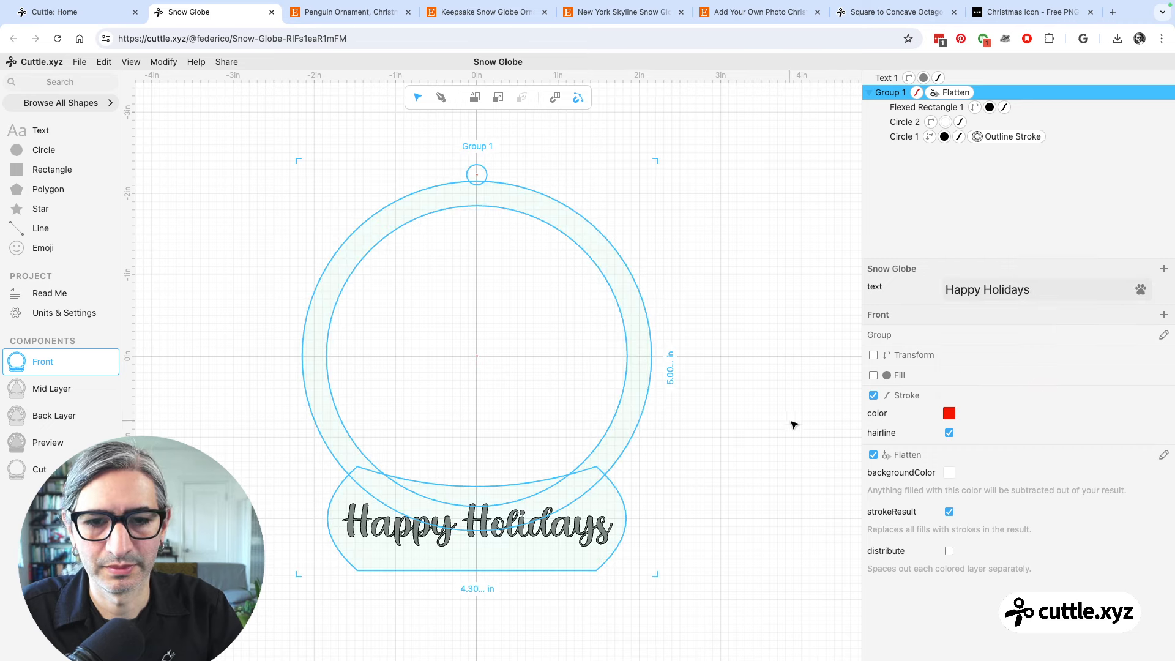
{"action": "left_click", "coordinate": [761, 425]}
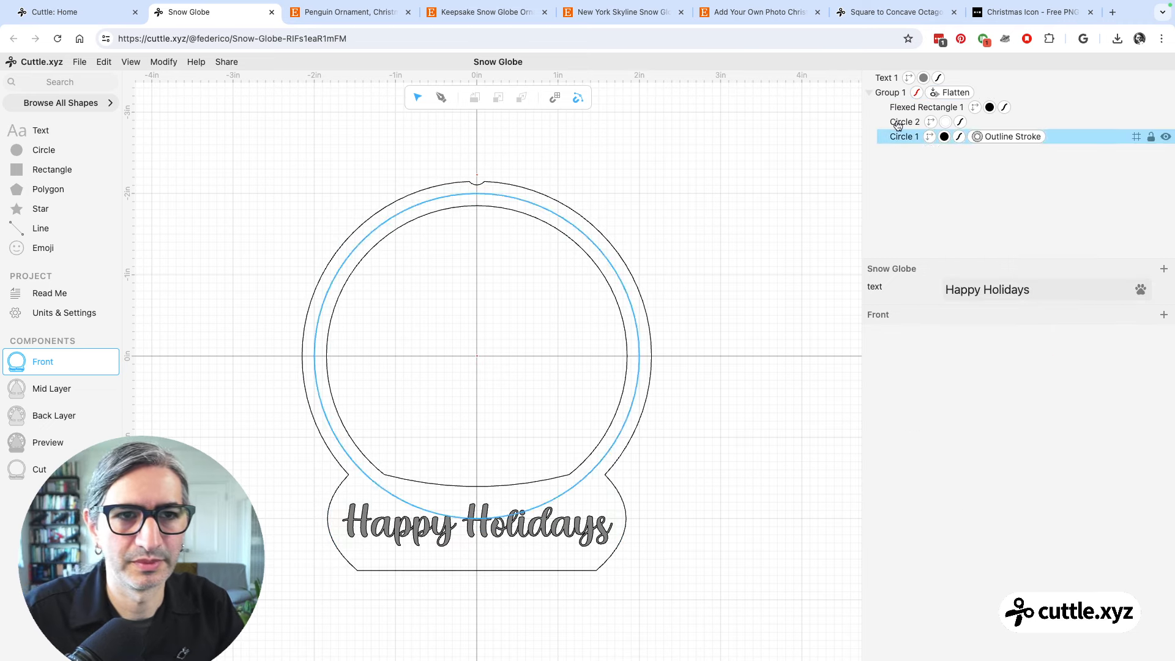
{"action": "left_click", "coordinate": [891, 93]}
{"action": "left_click", "coordinate": [916, 92]}
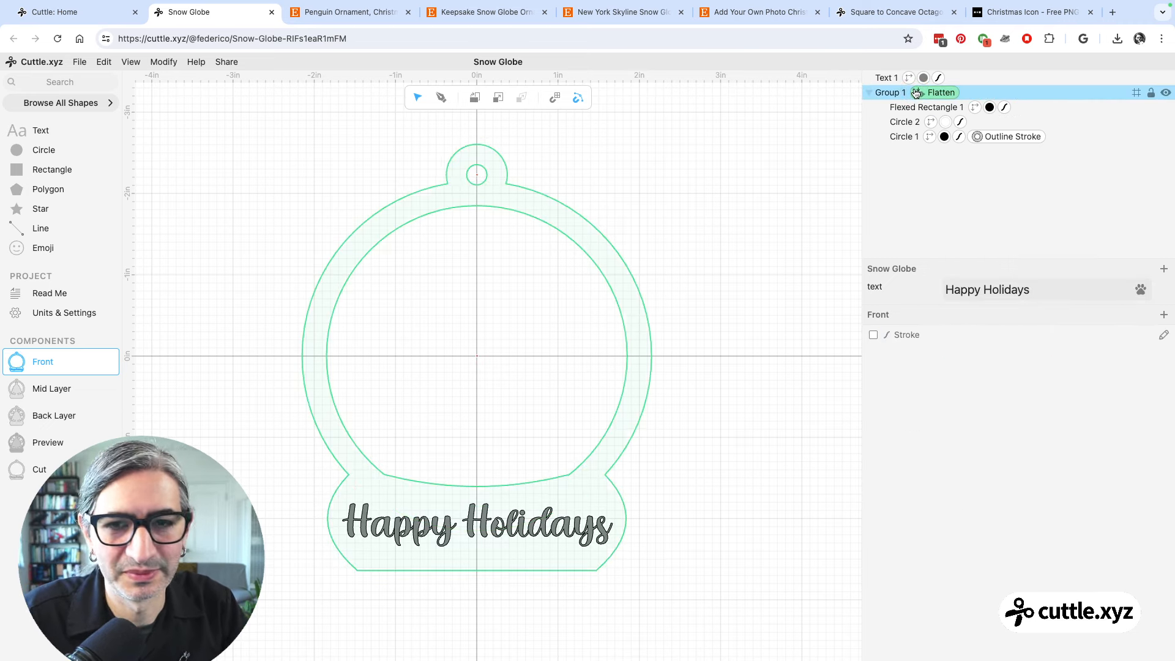
{"action": "left_click", "coordinate": [757, 228]}
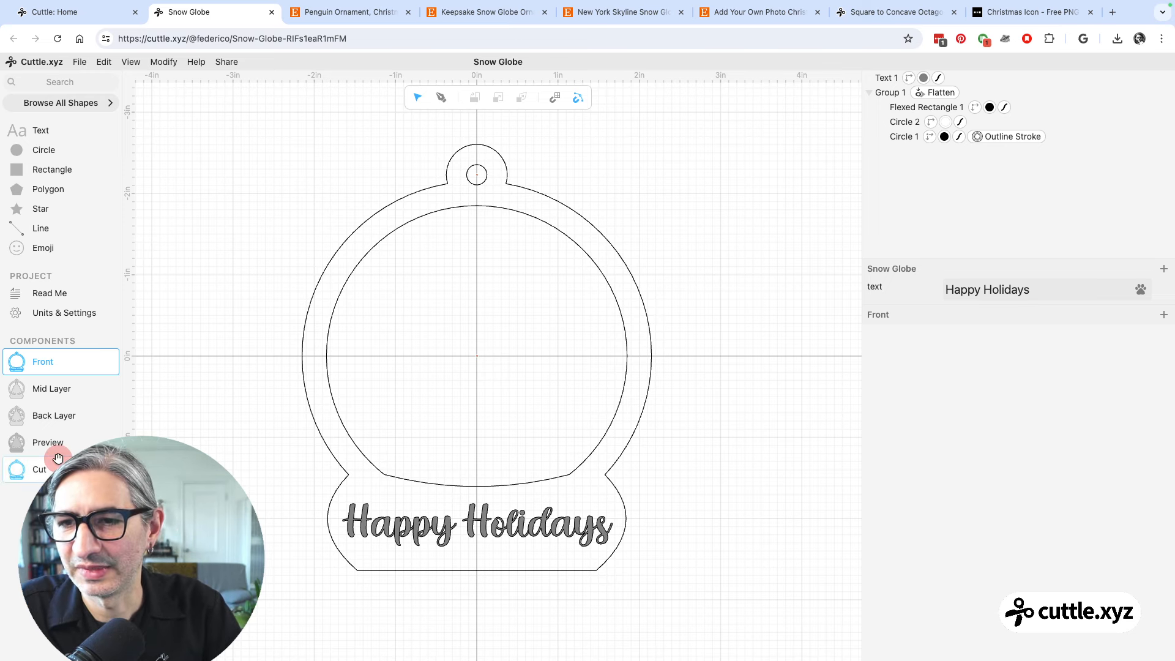
Turn the red stroke back on for the Front piece in Cut
{"action": "left_click", "coordinate": [58, 459]}
{"action": "left_click", "coordinate": [542, 336]}
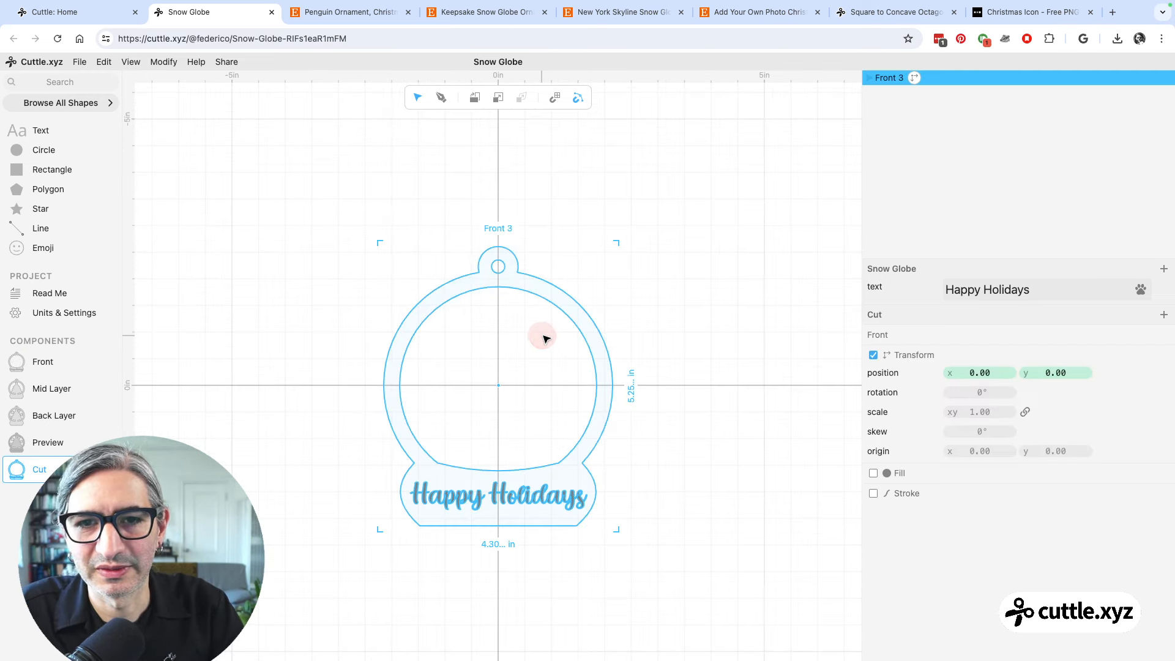
{"action": "left_click", "coordinate": [875, 494]}
{"action": "left_click", "coordinate": [723, 465]}
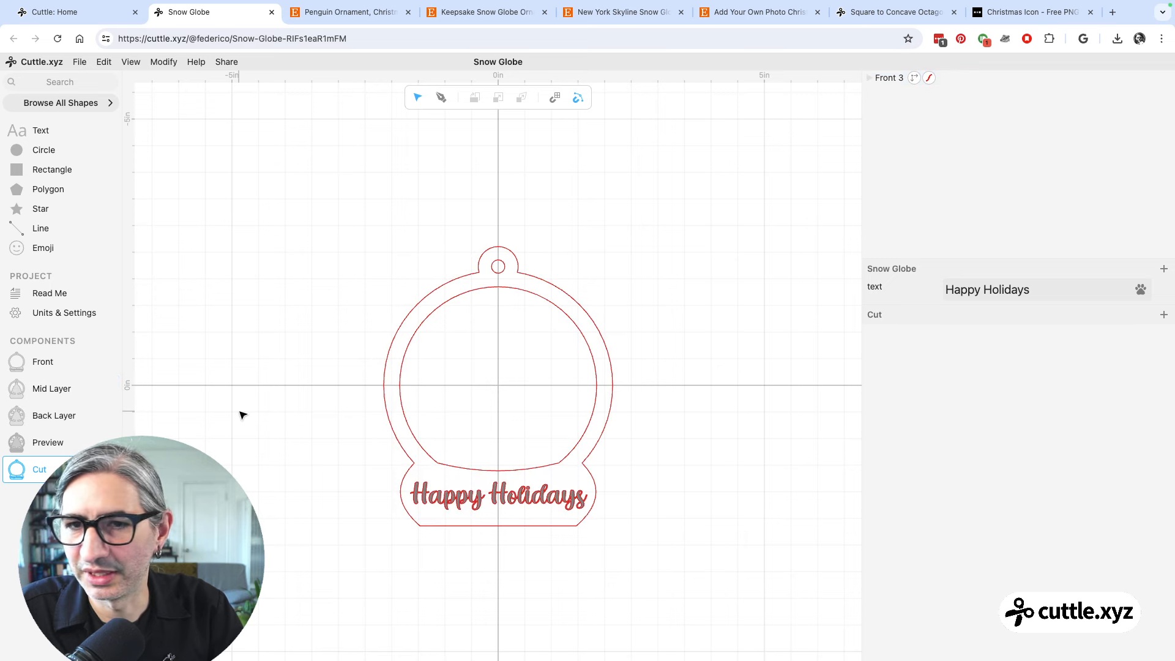
Place Mid Layer beside Front in Cut at x 4.45, y 0.00 and give it a red stroke
{"action": "mouse_move", "coordinate": [40, 389]}
{"action": "left_mouse_down"}
{"action": "mouse_move", "coordinate": [773, 365]}
{"action": "mouse_move", "coordinate": [735, 384]}
{"action": "left_mouse_up"}
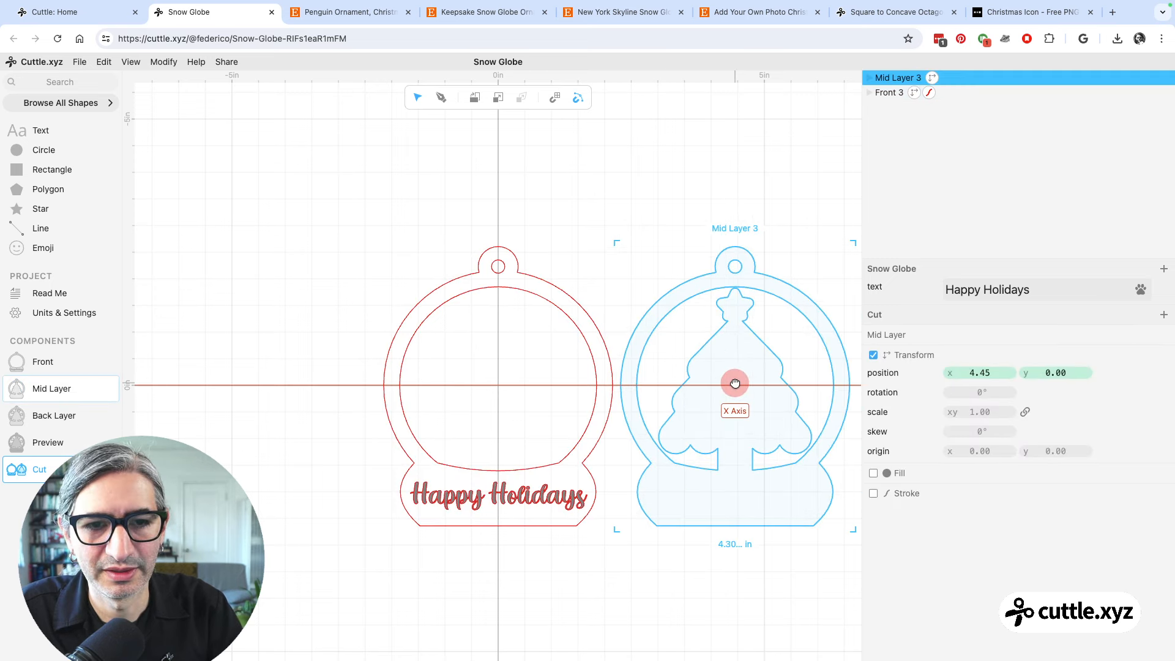
{"action": "left_click", "coordinate": [873, 493]}
{"action": "left_click", "coordinate": [949, 511]}
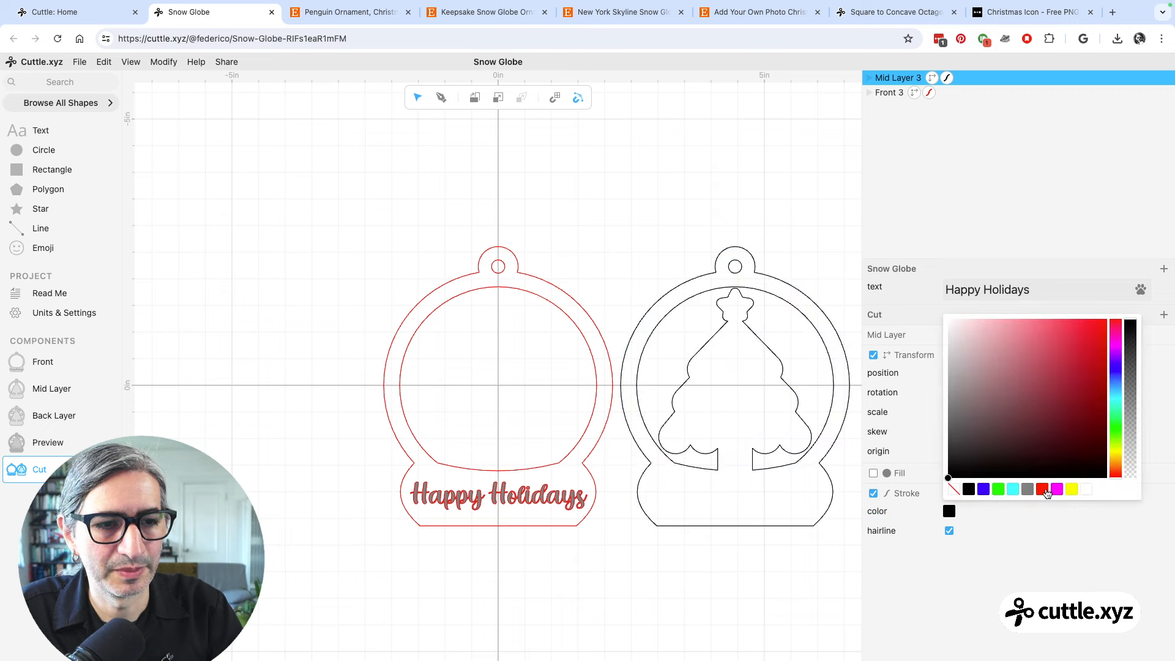
{"action": "left_click", "coordinate": [1047, 494]}
{"action": "left_click", "coordinate": [609, 157]}
{"action": "scroll", "coordinate": [569, 163], "scroll_direction": "down", "scroll_amount": 3}
{"action": "scroll", "coordinate": [304, 314], "scroll_direction": "right", "scroll_amount": 2}
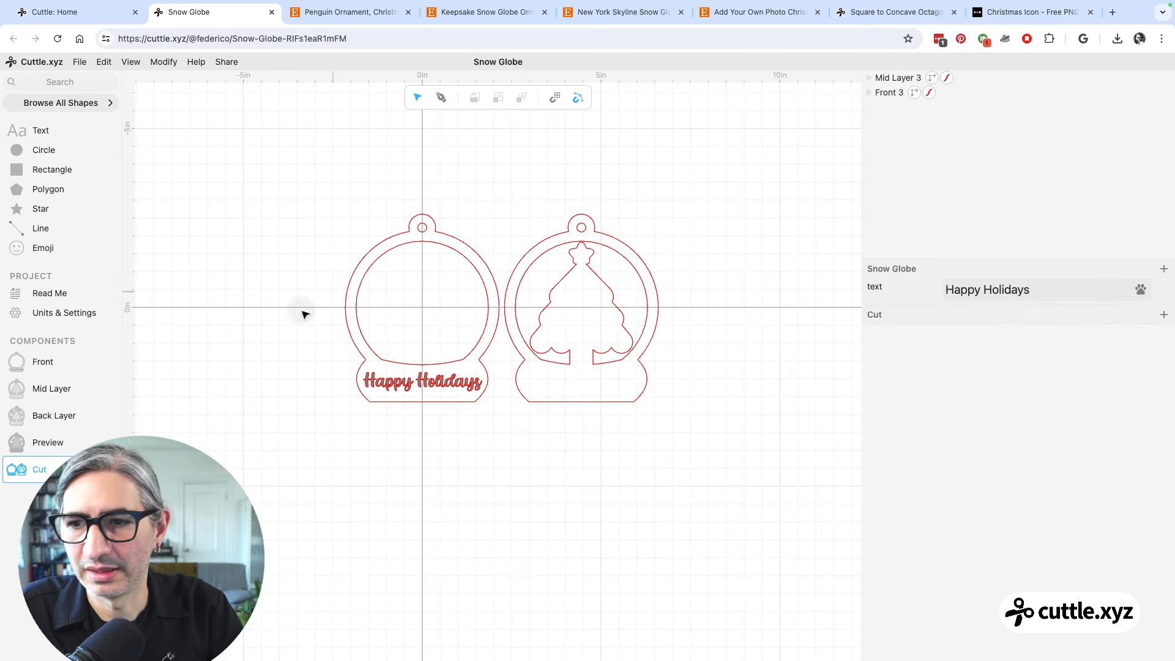
Place Back Layer beside Mid Layer in Cut at x 9.05, y 0.00 and give it a red stroke
{"action": "mouse_move", "coordinate": [4, 419]}
{"action": "left_mouse_down"}
{"action": "mouse_move", "coordinate": [625, 245]}
{"action": "mouse_move", "coordinate": [637, 263]}
{"action": "mouse_move", "coordinate": [747, 307]}
{"action": "left_mouse_up"}
{"action": "left_click", "coordinate": [873, 494]}
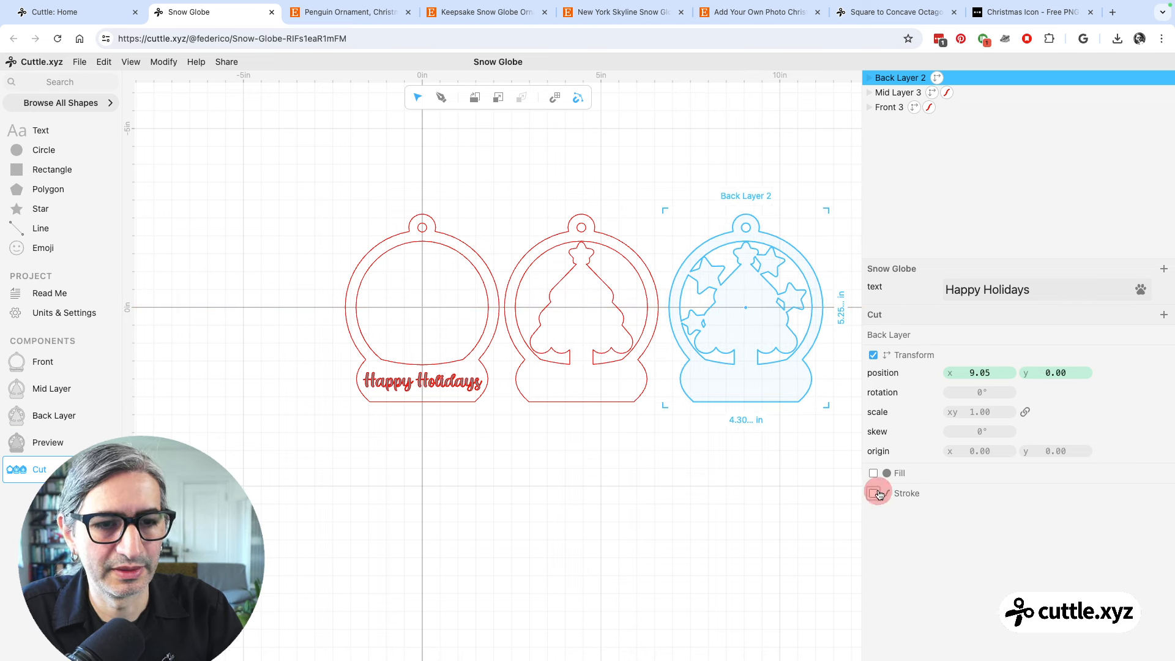
{"action": "left_click", "coordinate": [951, 511]}
{"action": "left_click", "coordinate": [1042, 495]}
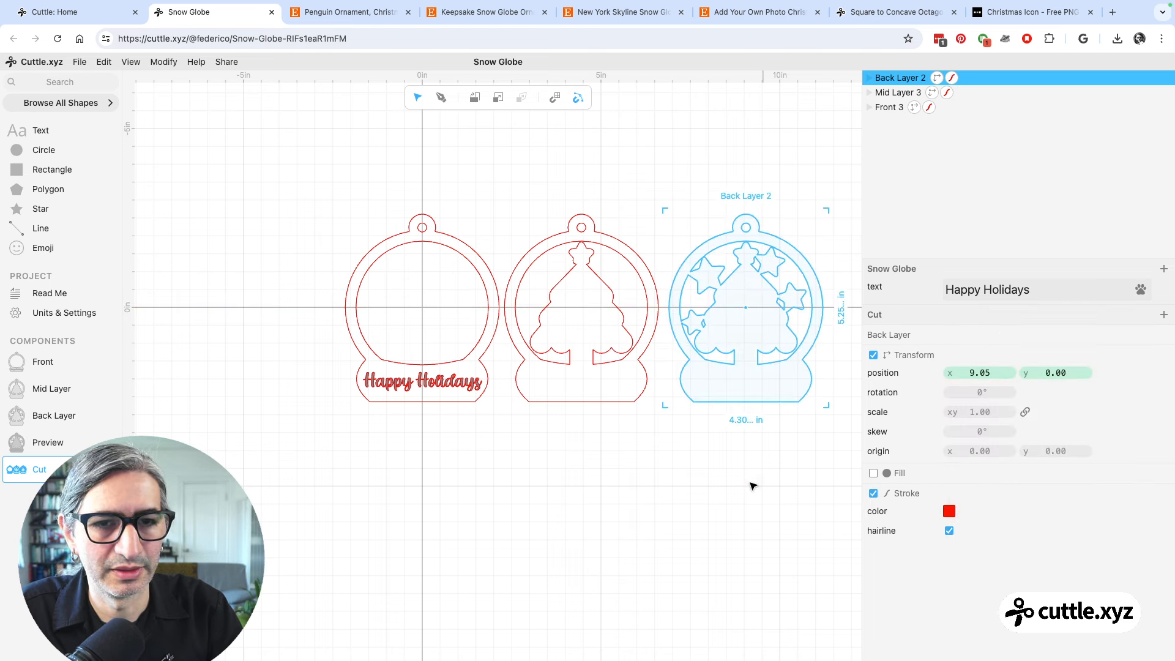
{"action": "left_click", "coordinate": [753, 483]}
{"action": "scroll", "coordinate": [668, 443], "scroll_direction": "up", "scroll_amount": 1}
{"action": "scroll", "coordinate": [612, 432], "scroll_direction": "right", "scroll_amount": 3}
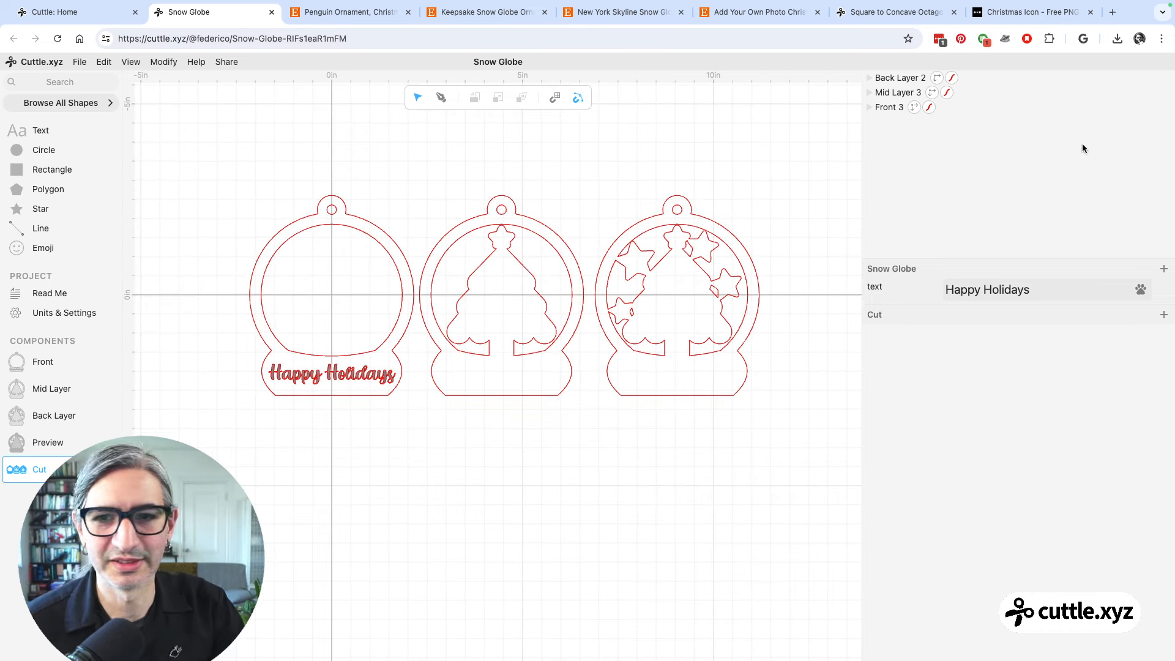
Replace the project's text parameter with "Let it snow"
{"action": "double_click", "coordinate": [1043, 290]}
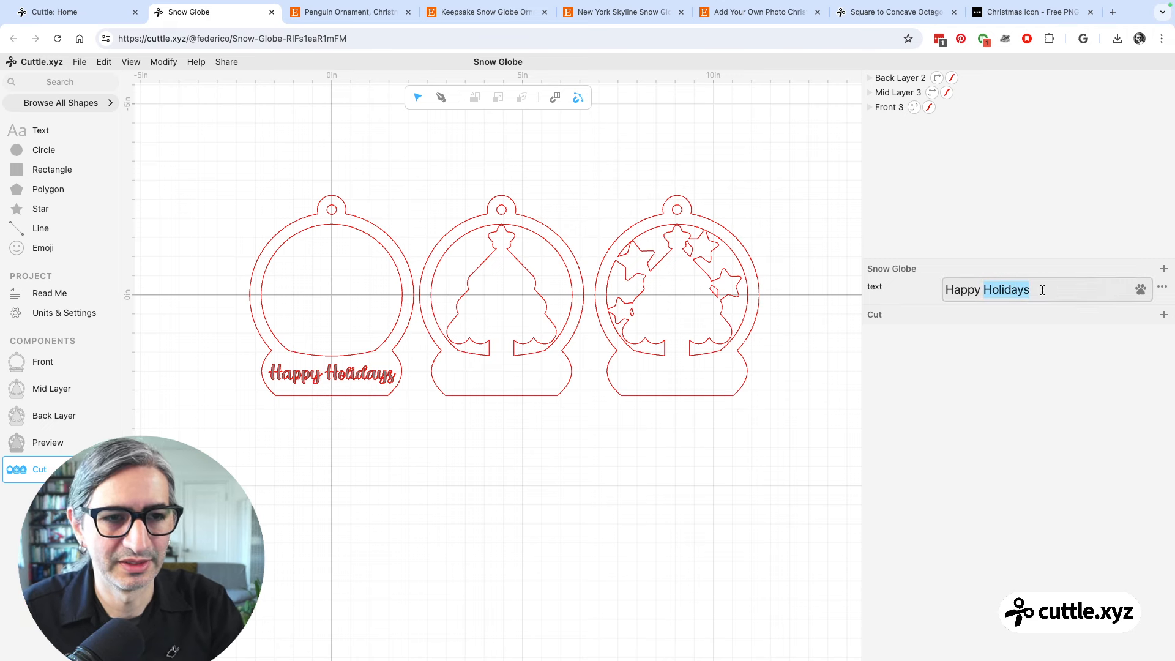
{"action": "key", "text": "BackSpace"}
{"action": "key", "text": "BackSpace"}
{"action": "key", "text": "BackSpace"}
{"action": "key", "text": "BackSpace"}
{"action": "key", "text": "BackSpace"}
{"action": "key", "text": "BackSpace"}
{"action": "key", "text": "BackSpace"}
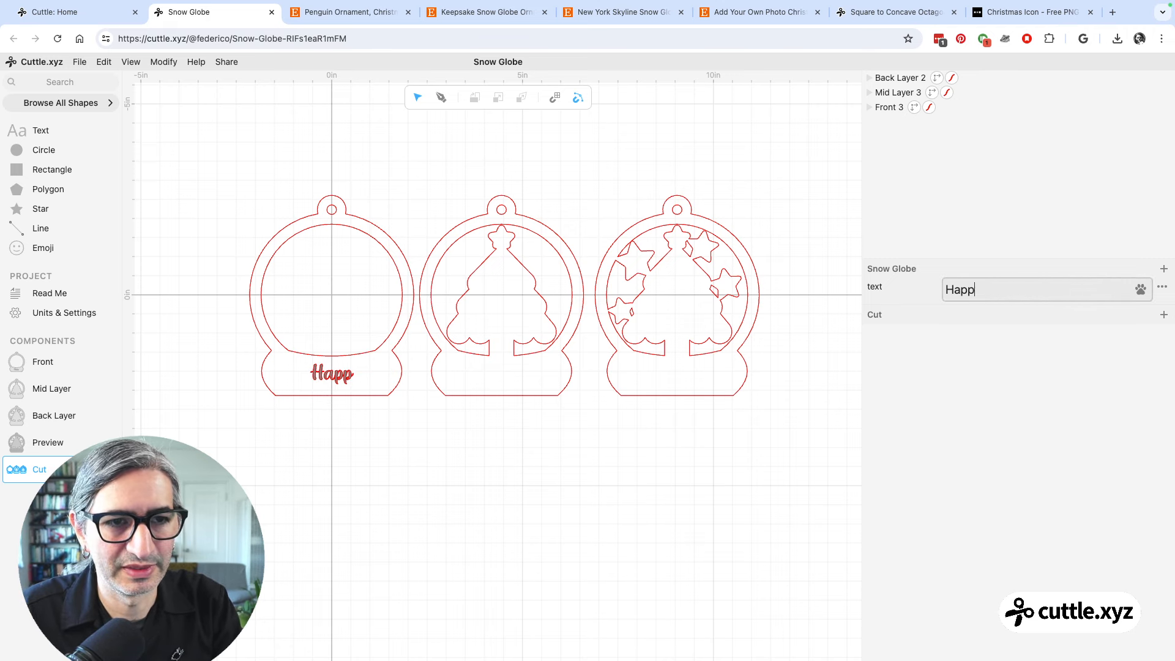
{"action": "type", "text": "Let it snow"}
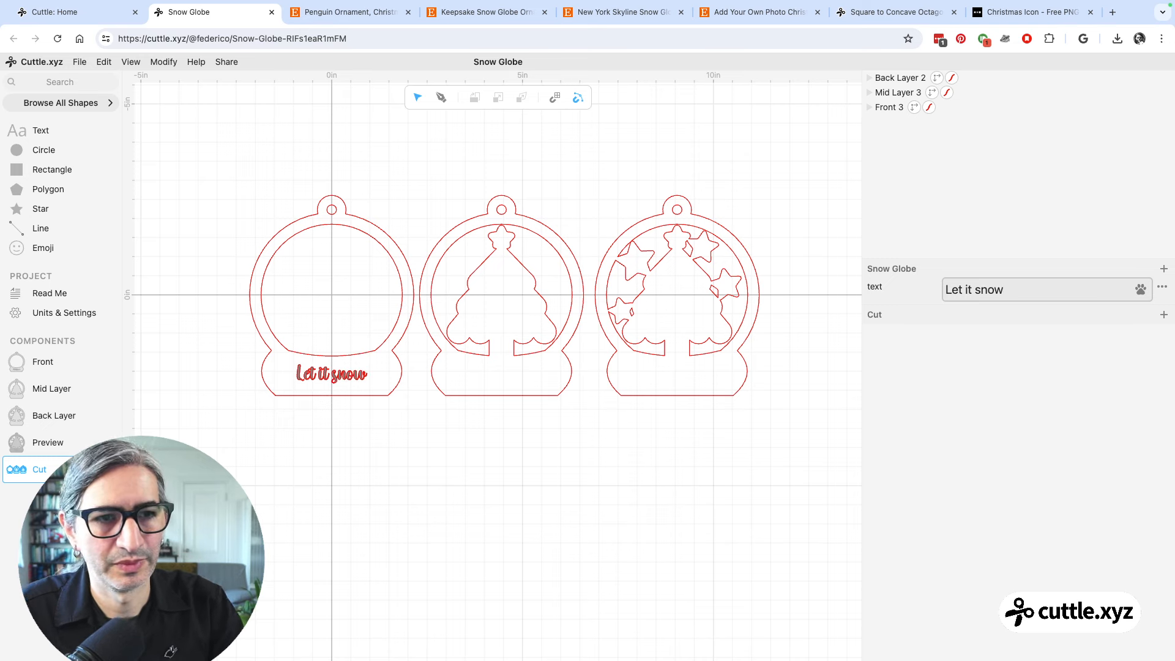
{"action": "left_click", "coordinate": [762, 470]}
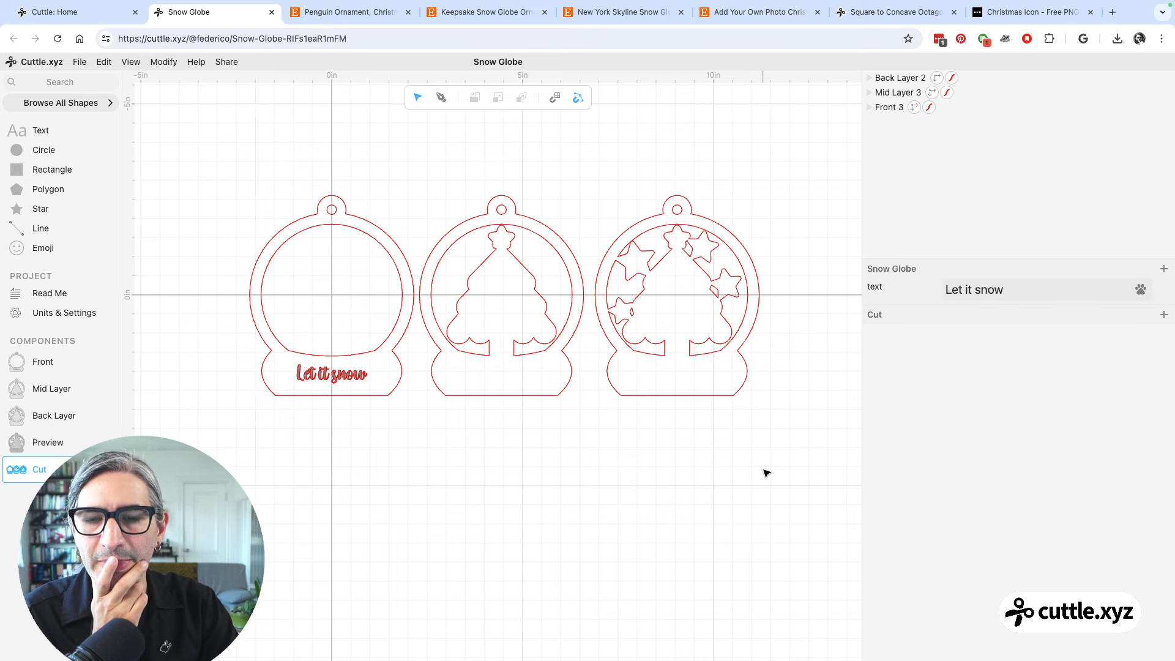
{"action": "left_click", "coordinate": [738, 467]}
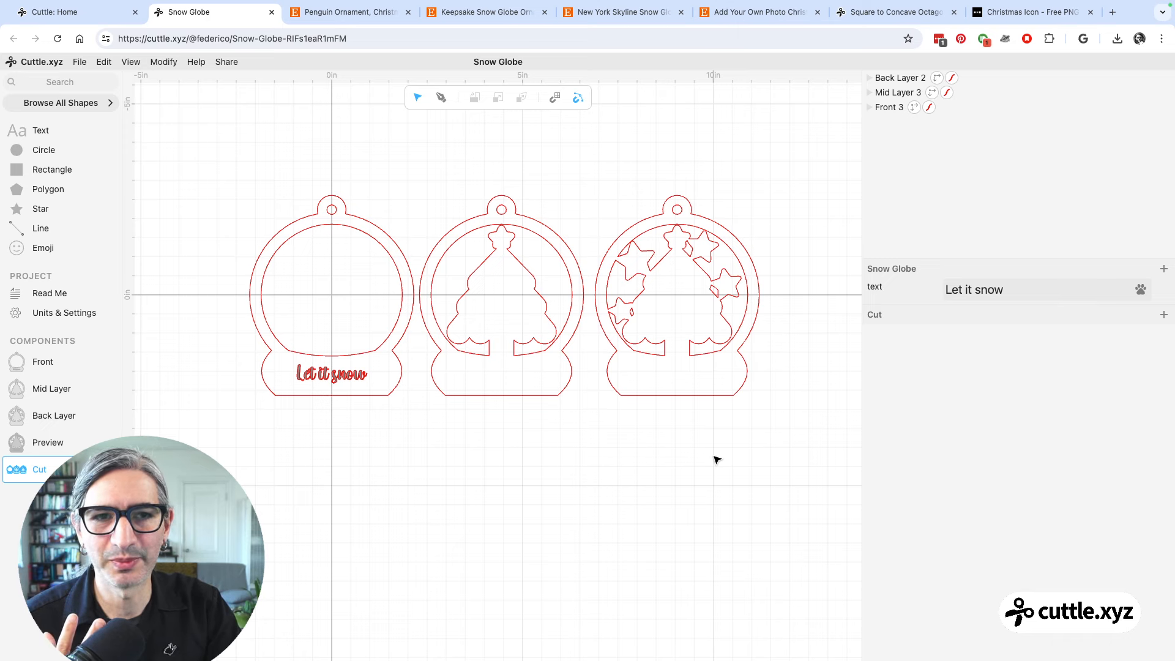
Examine the penguin, keepsake and New York skyline snow globe ornament listings on Etsy, and return to the Snow Globe project
{"action": "left_click", "coordinate": [350, 14]}
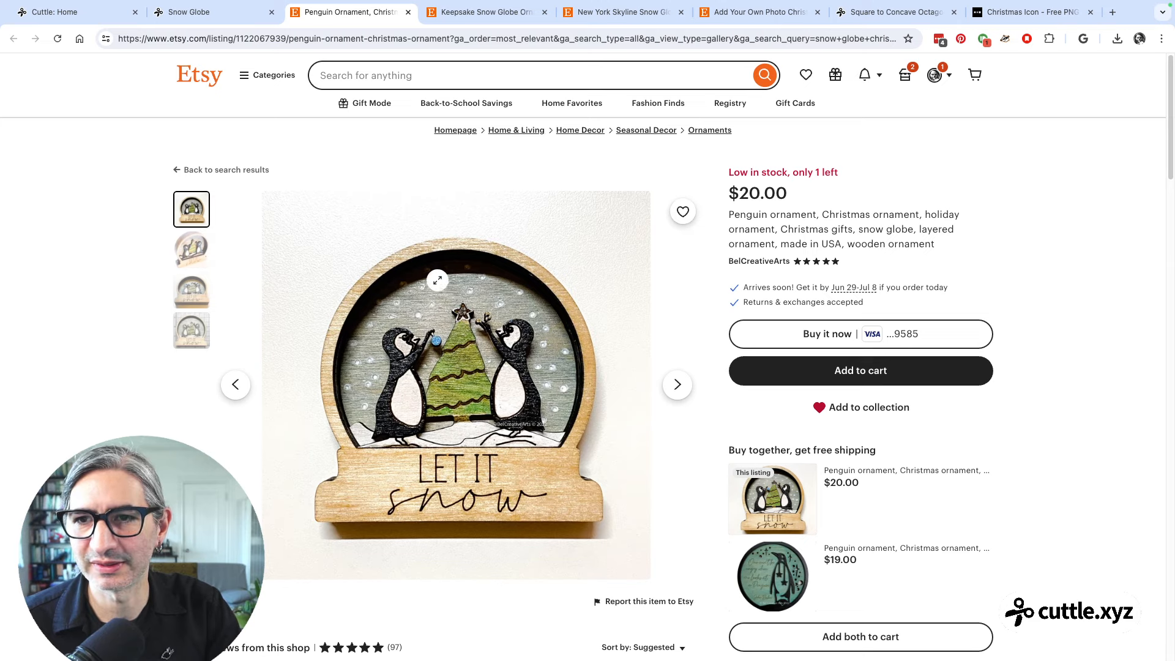
{"action": "left_click", "coordinate": [187, 251]}
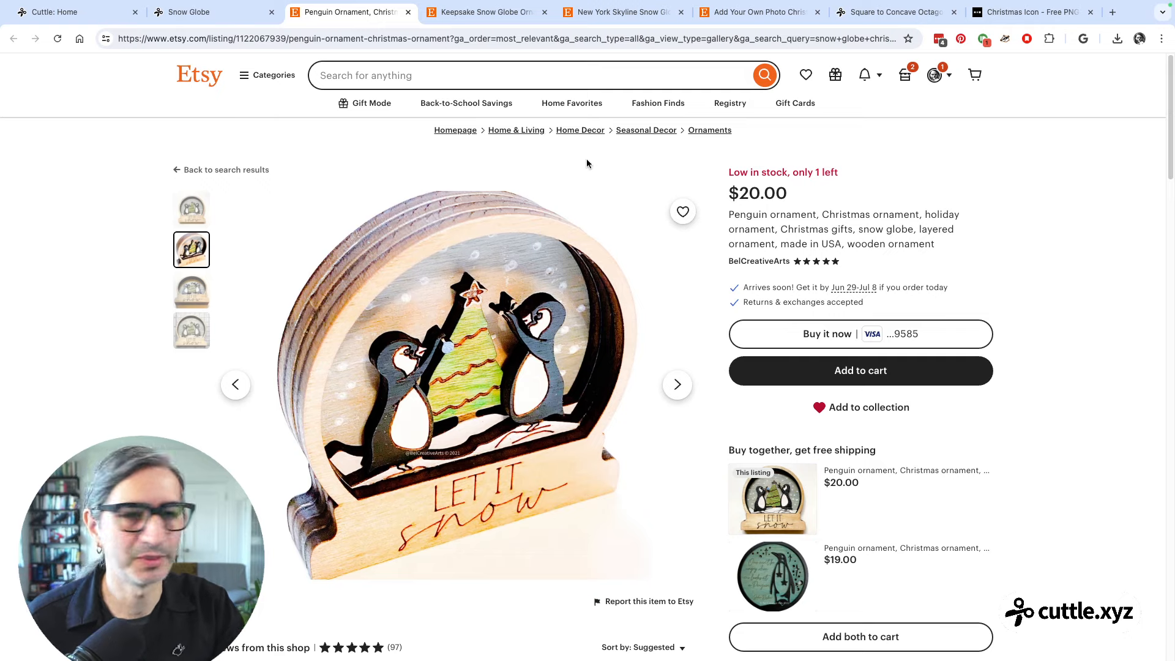
{"action": "left_click", "coordinate": [486, 11]}
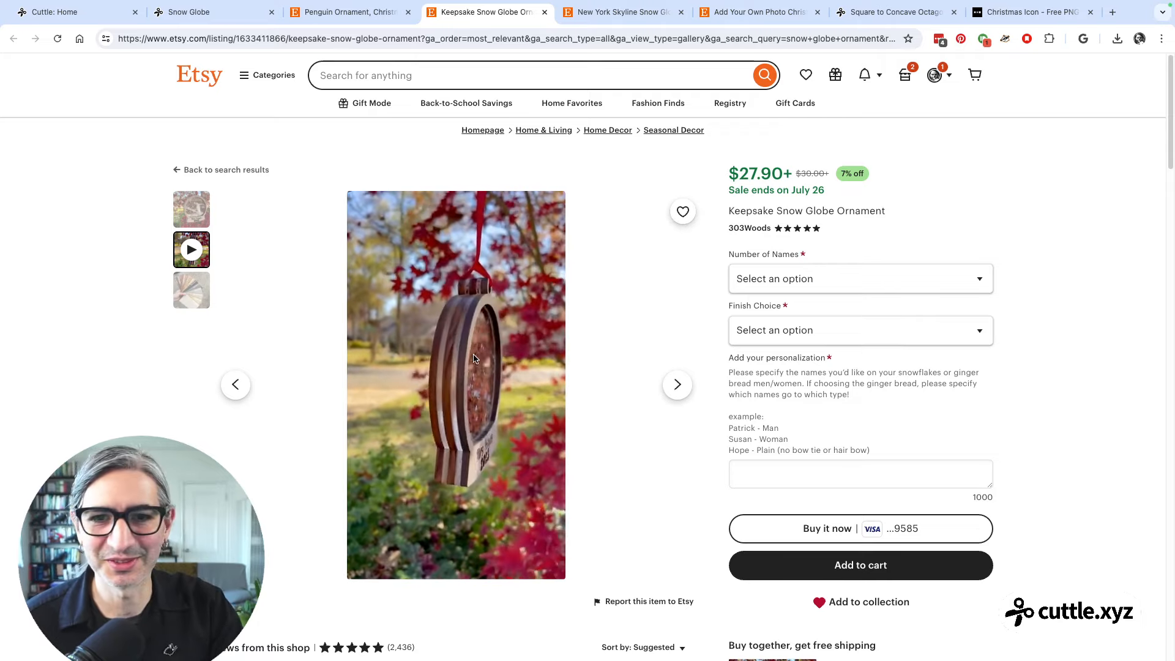
{"action": "left_click", "coordinate": [641, 12]}
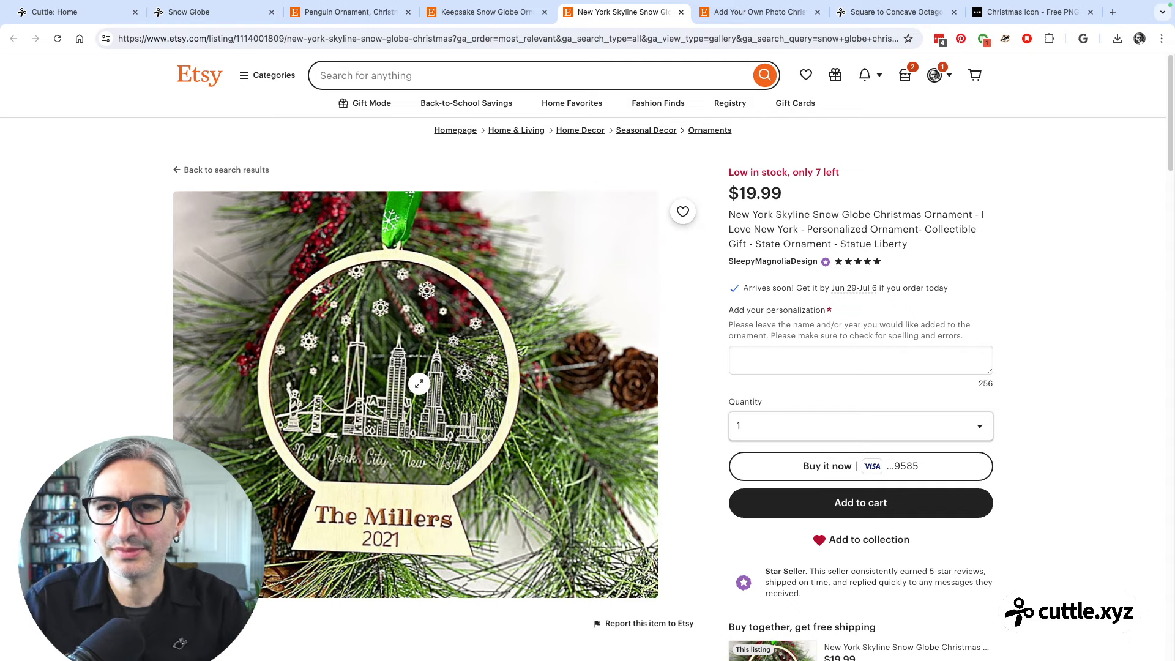
{"action": "mouse_move", "coordinate": [1142, 5]}
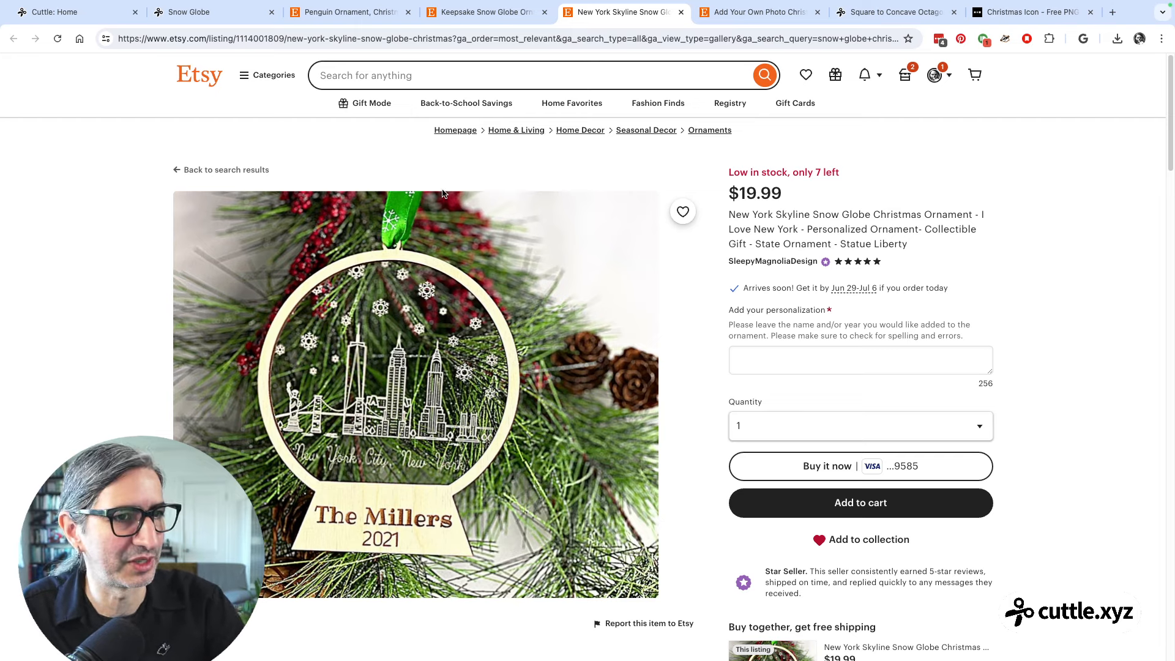
{"action": "left_click", "coordinate": [495, 12]}
{"action": "left_click", "coordinate": [196, 12]}
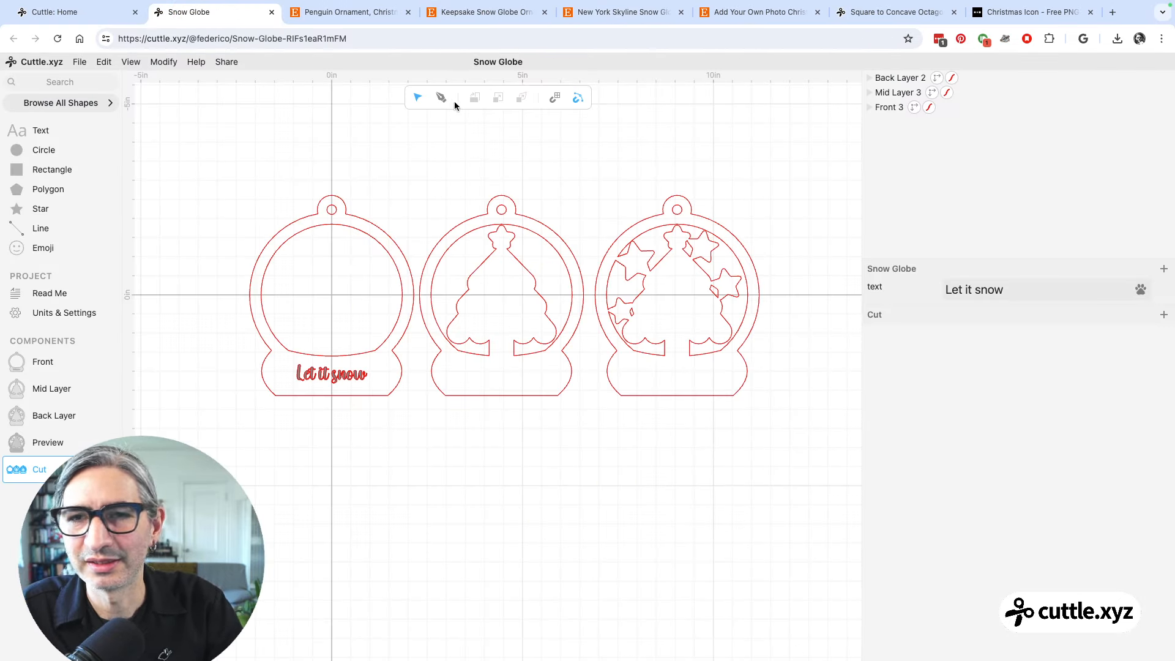
Duplicate the Snow Globe project from the Cuttle dashboard
{"action": "left_click", "coordinate": [44, 65]}
{"action": "left_click", "coordinate": [34, 85]}
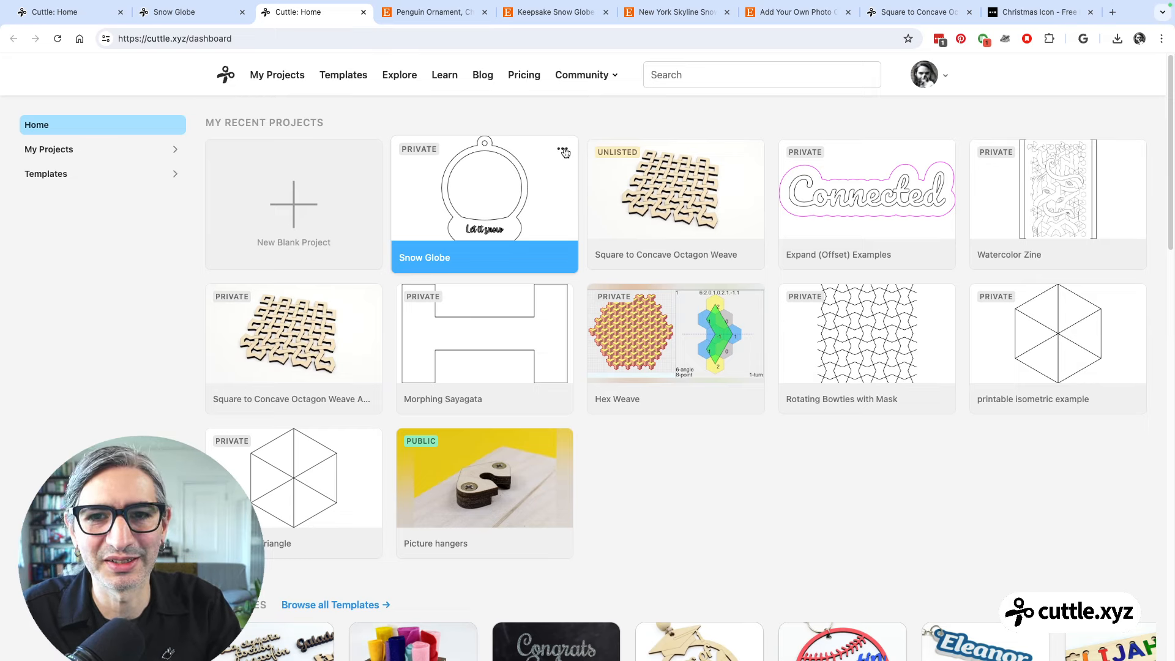
{"action": "left_click", "coordinate": [564, 152]}
{"action": "left_click", "coordinate": [510, 192]}
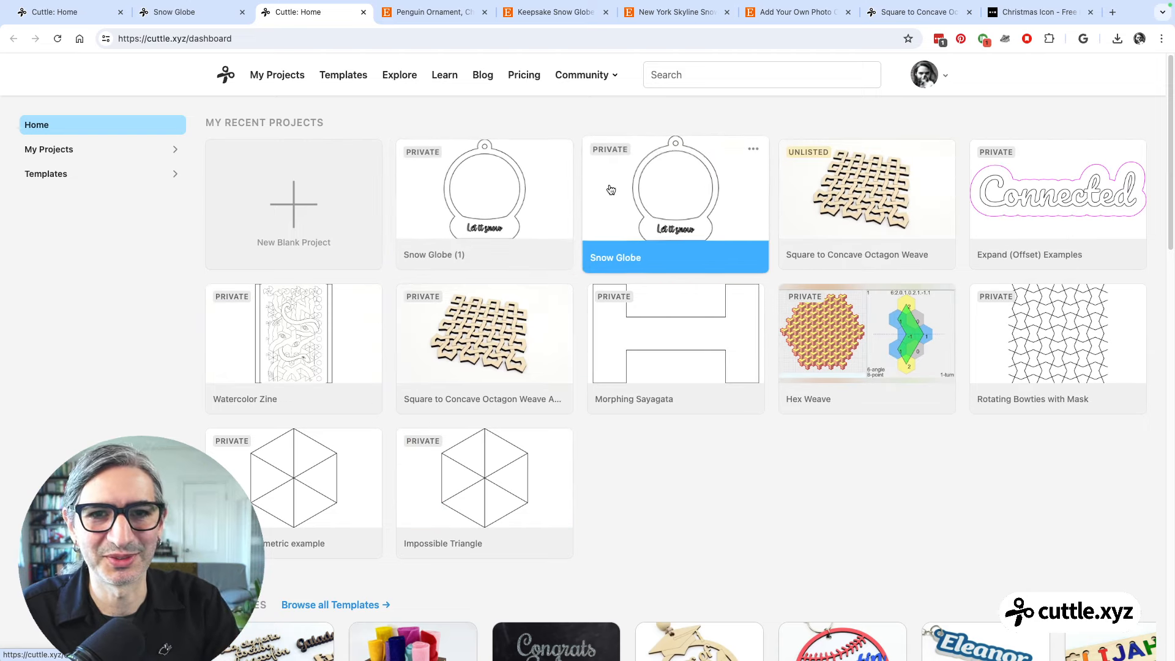
Rename the project copy as "Snow Globe 2 Layer" and open it
{"action": "left_click", "coordinate": [451, 257]}
{"action": "key", "text": "Right"}
{"action": "key", "text": "BackSpace"}
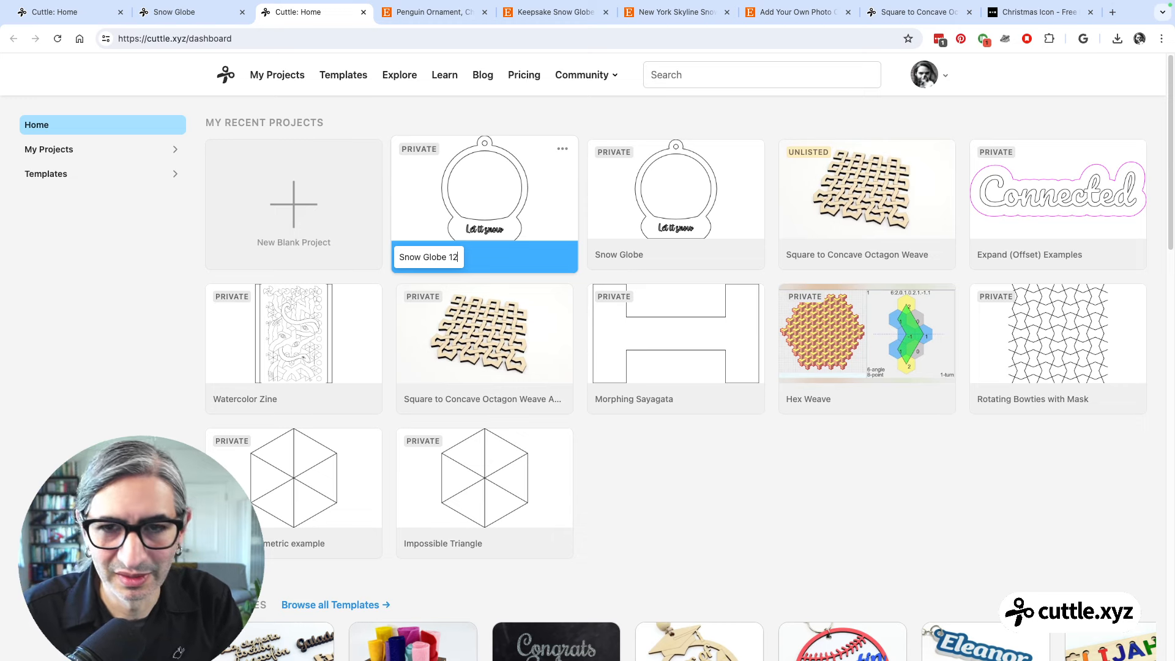
{"action": "type", "text": "2"}
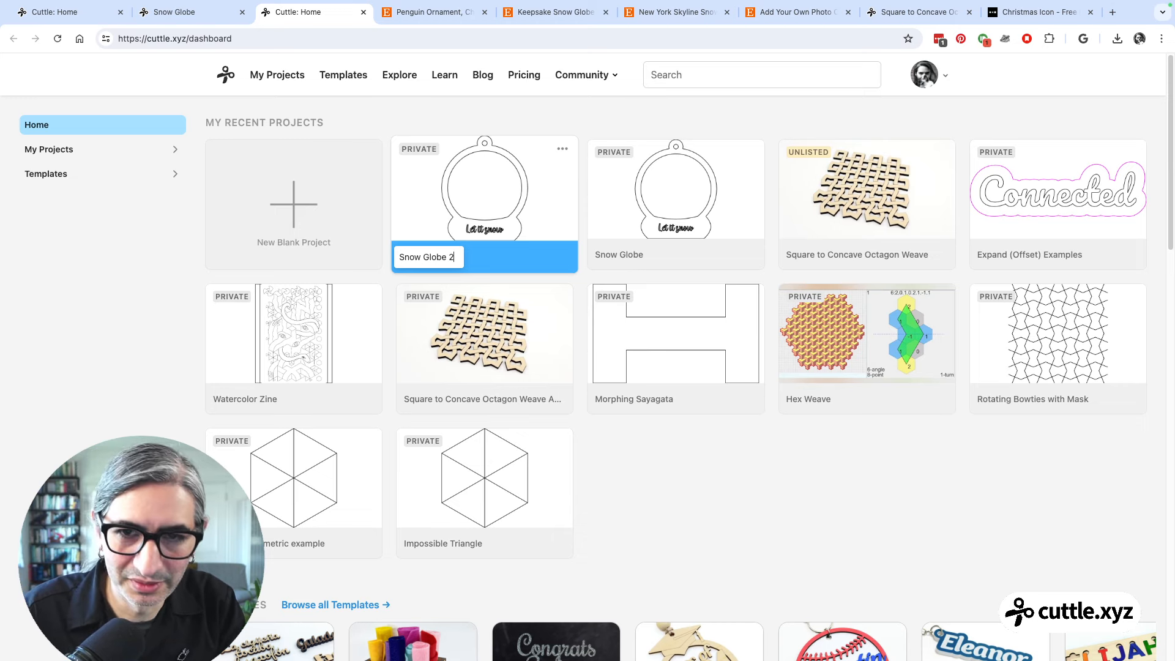
{"action": "type", "text": " L"}
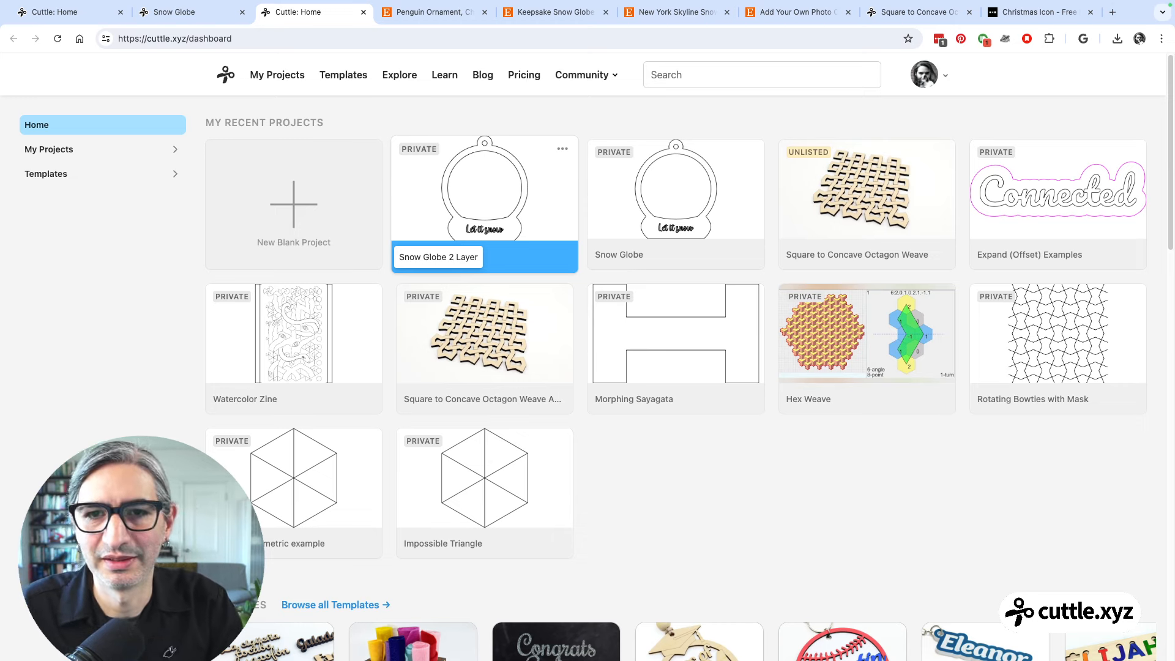
{"action": "type", "text": "ayer"}
{"action": "key", "text": "Return"}
{"action": "left_click", "coordinate": [472, 218]}
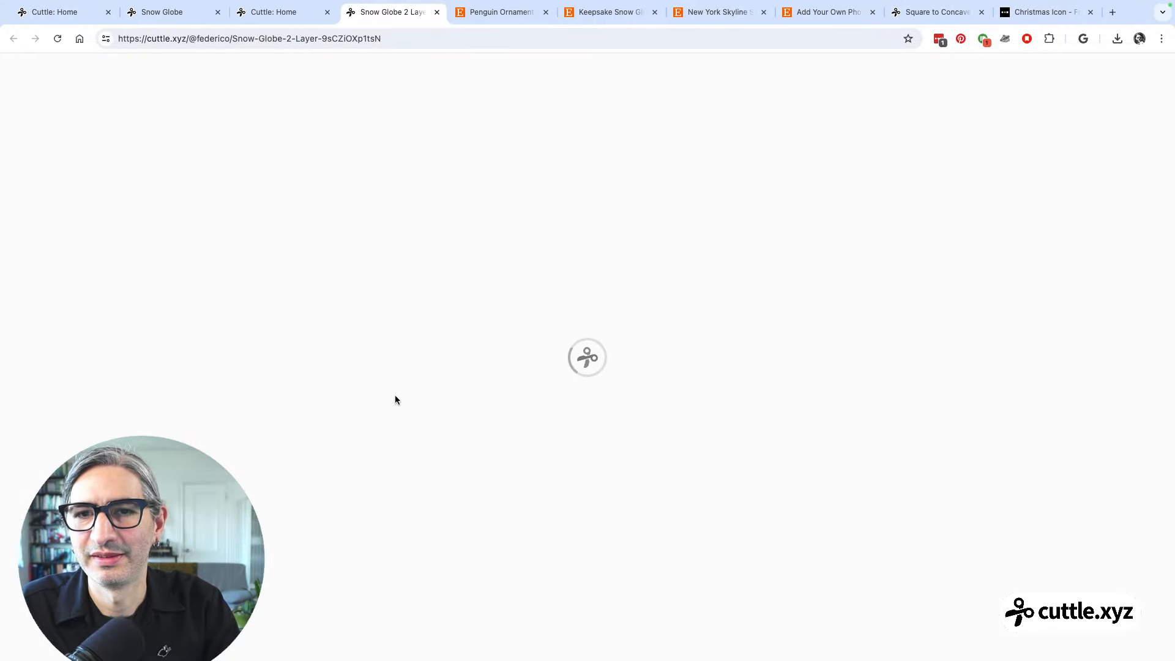
Ungroup the Boolean Union group that joins the tree and the Front piece in the Mid Layer component
{"action": "left_click", "coordinate": [66, 391]}
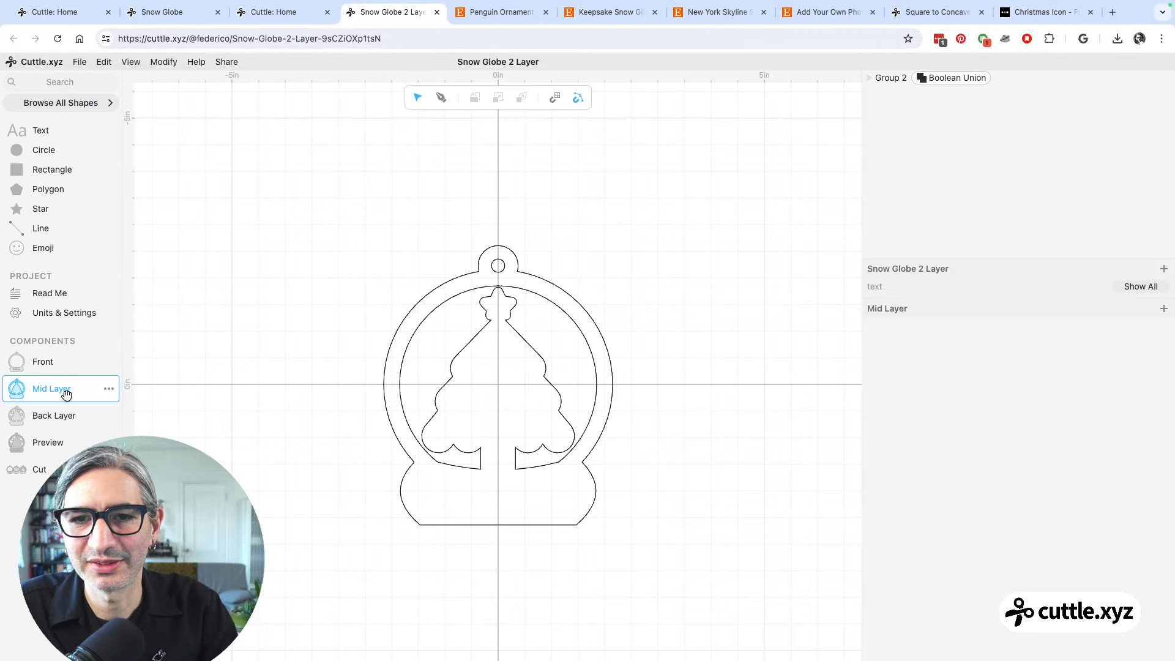
{"action": "left_click", "coordinate": [519, 335]}
{"action": "left_click", "coordinate": [519, 337]}
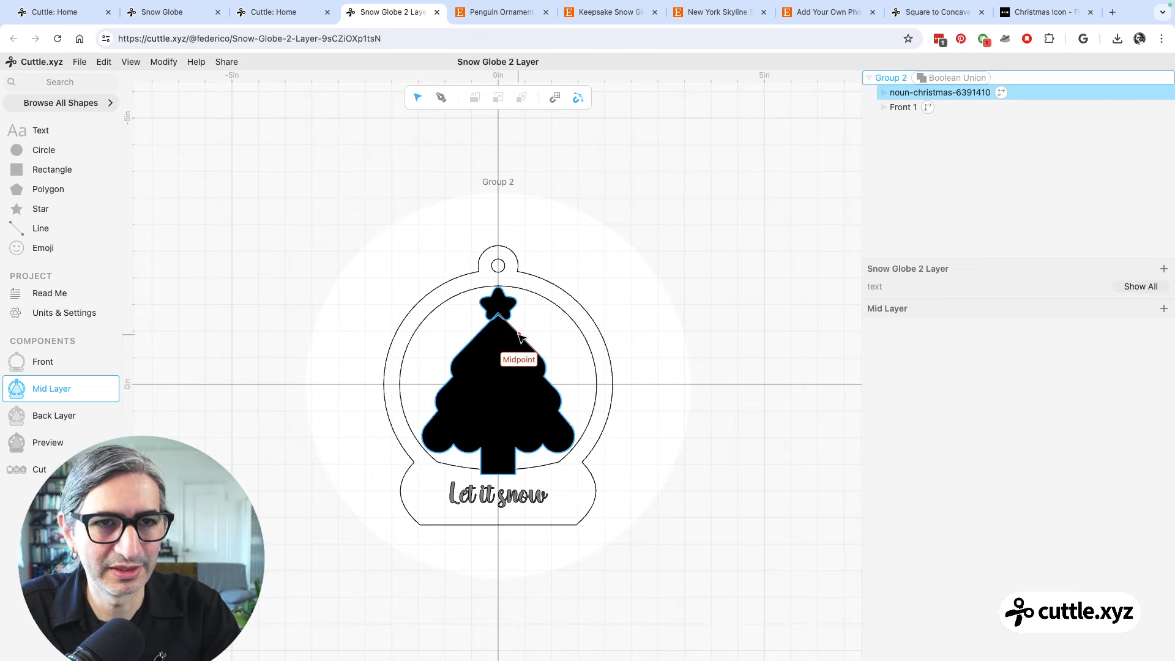
{"action": "key", "text": "Escape"}
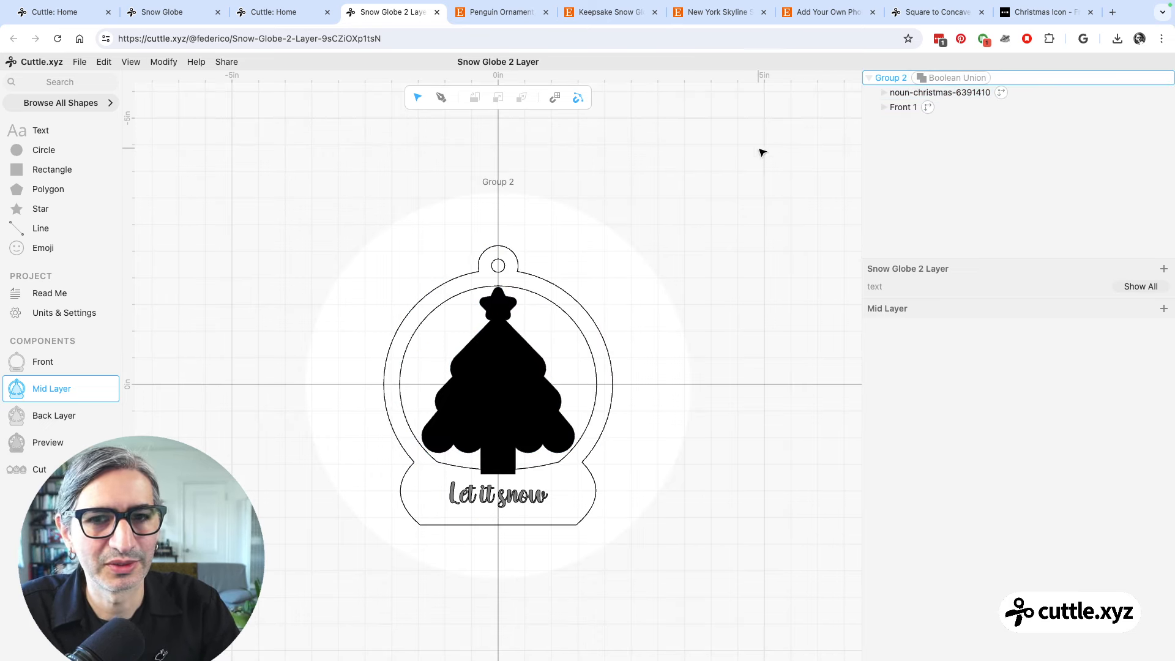
{"action": "left_click", "coordinate": [947, 81]}
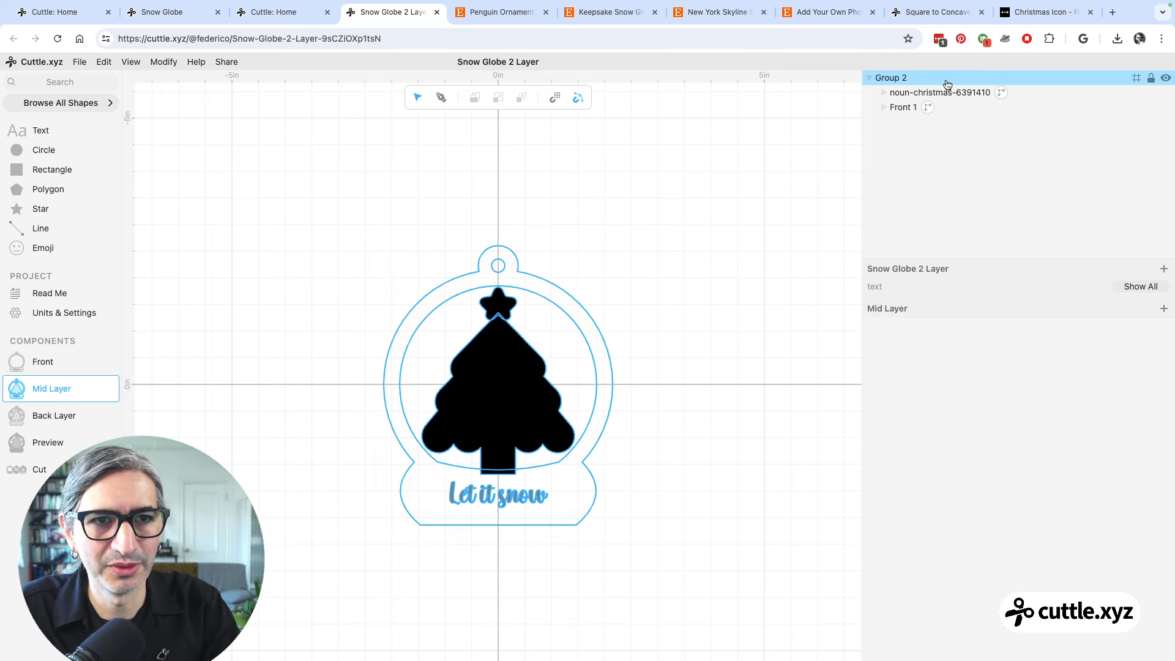
{"action": "left_click", "coordinate": [947, 83]}
{"action": "right_click", "coordinate": [947, 82]}
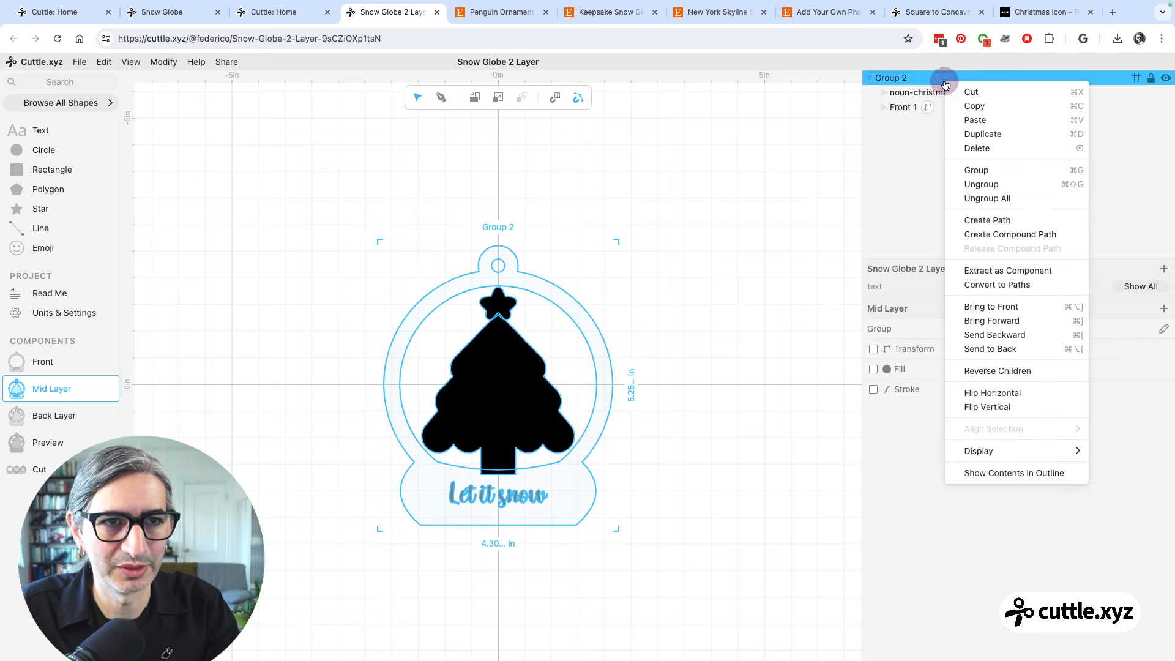
{"action": "left_click", "coordinate": [992, 191]}
{"action": "left_click", "coordinate": [714, 254]}
Delete the Christmas tree from the Mid Layer component
{"action": "left_click", "coordinate": [520, 389]}
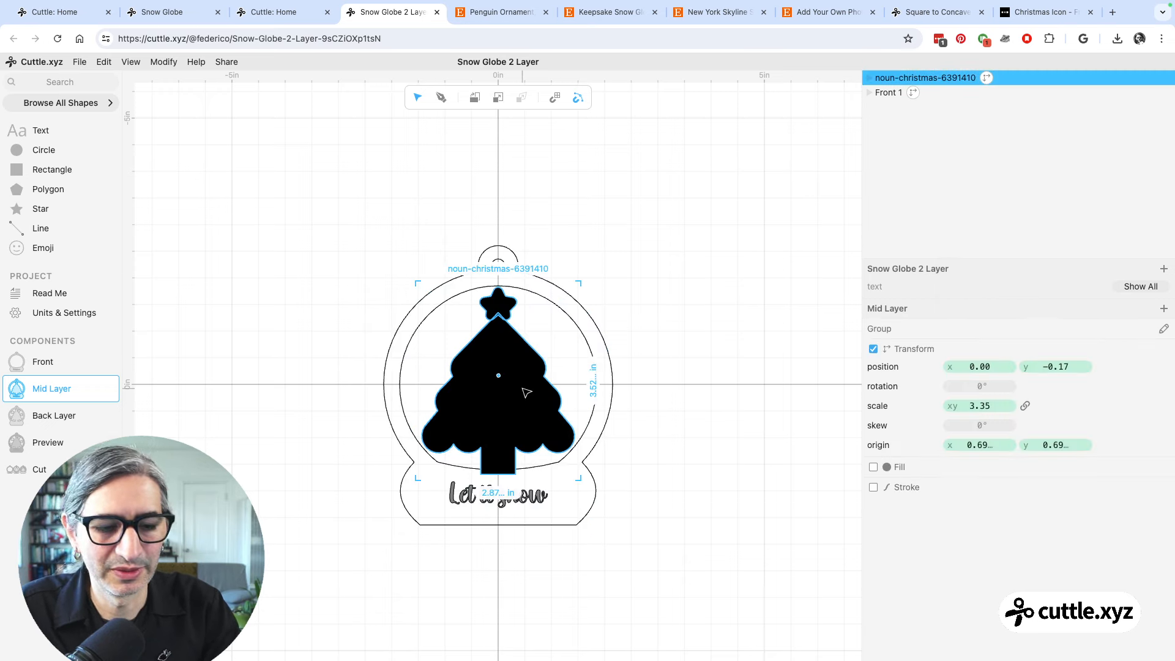
{"action": "key", "text": "Delete"}
{"action": "scroll", "coordinate": [704, 435], "scroll_direction": "up", "scroll_amount": 5}
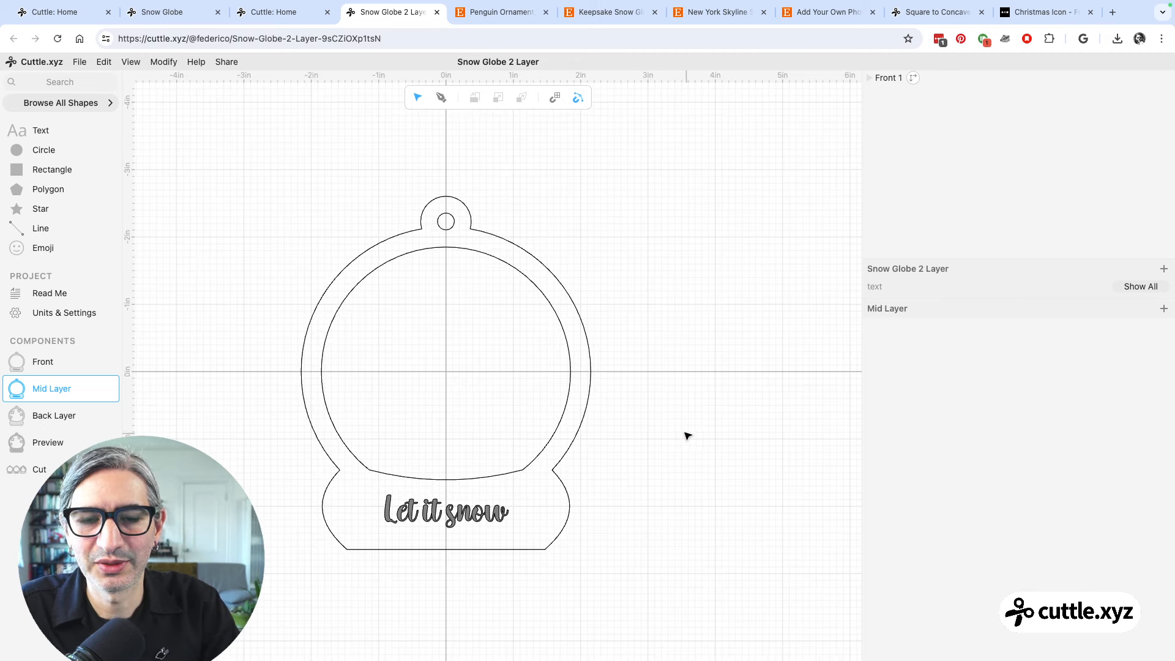
{"action": "left_click_drag", "start_coordinate": [678, 428], "coordinate": [700, 420]}
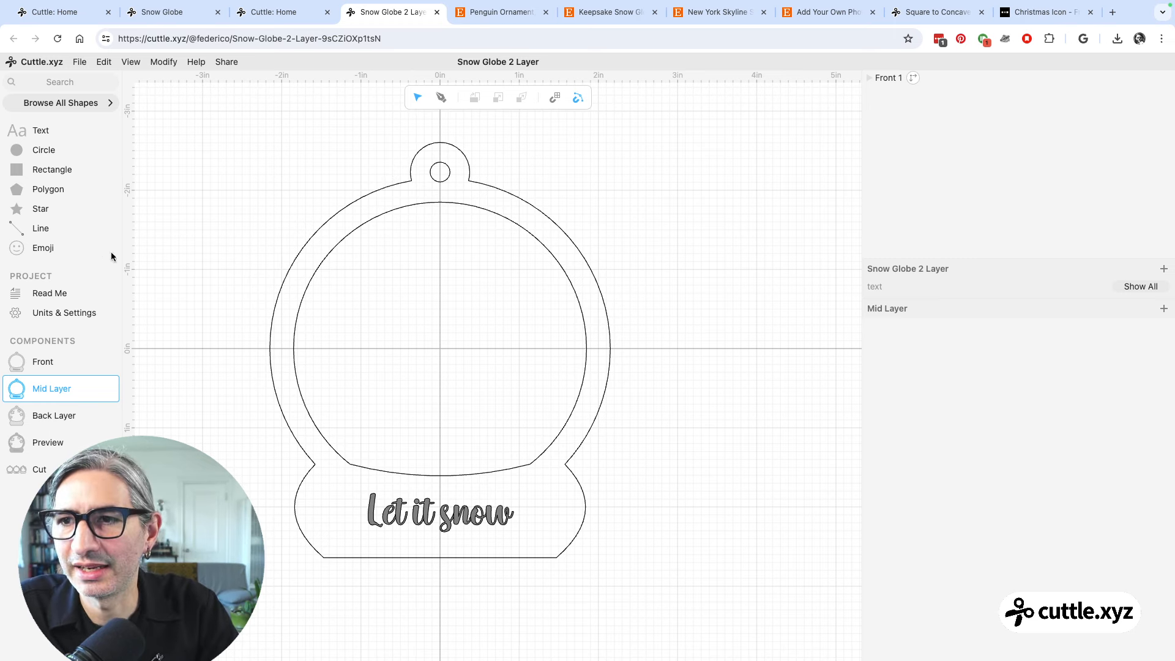
Add a five-point star to the upper-left area of the globe opening in Mid Layer, shrunk and rotated to point sideways
{"action": "left_click_drag", "start_coordinate": [25, 210], "coordinate": [409, 282]}
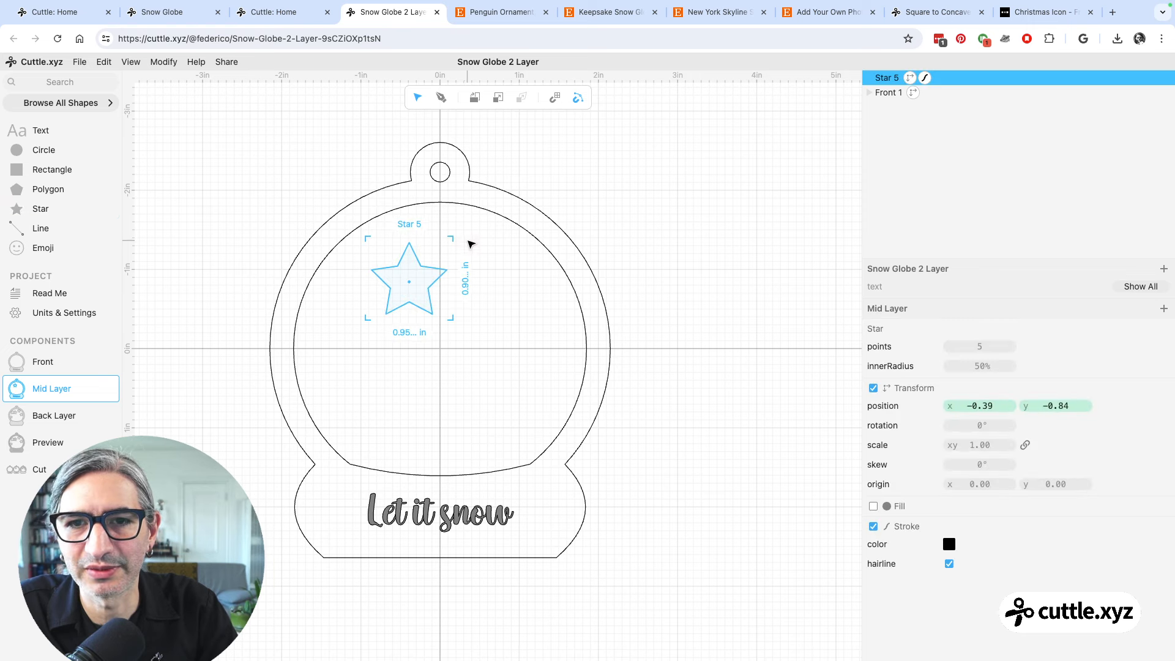
{"action": "left_click_drag", "start_coordinate": [452, 240], "coordinate": [422, 273]}
{"action": "left_click", "coordinate": [466, 262]}
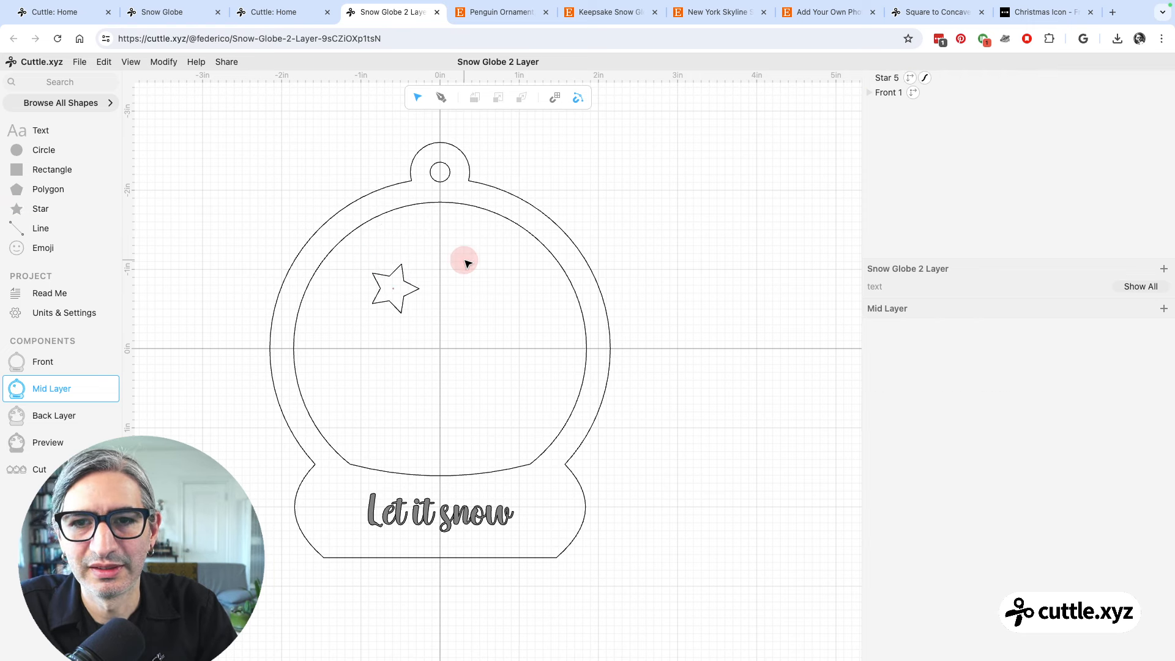
Add a second star about 0.95 in wide beside the first, rotated to about 344° and placed near x 0.39, y -0.56
{"action": "left_click_drag", "start_coordinate": [22, 212], "coordinate": [441, 320]}
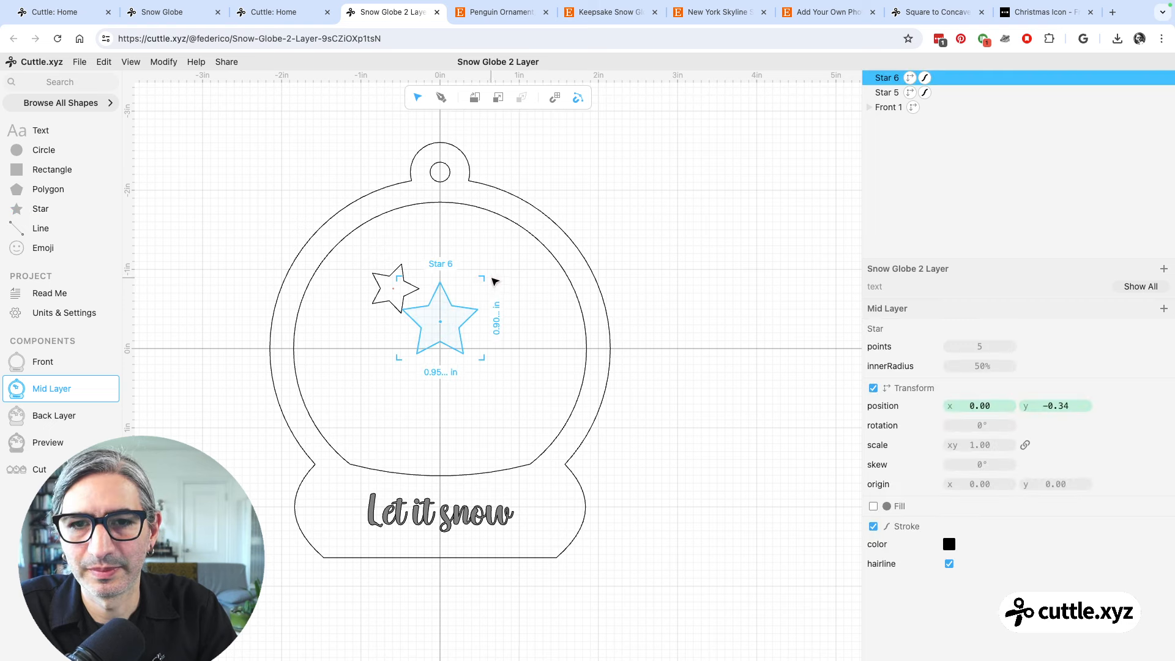
{"action": "left_click_drag", "start_coordinate": [472, 268], "coordinate": [466, 262]}
{"action": "left_click_drag", "start_coordinate": [432, 327], "coordinate": [466, 308]}
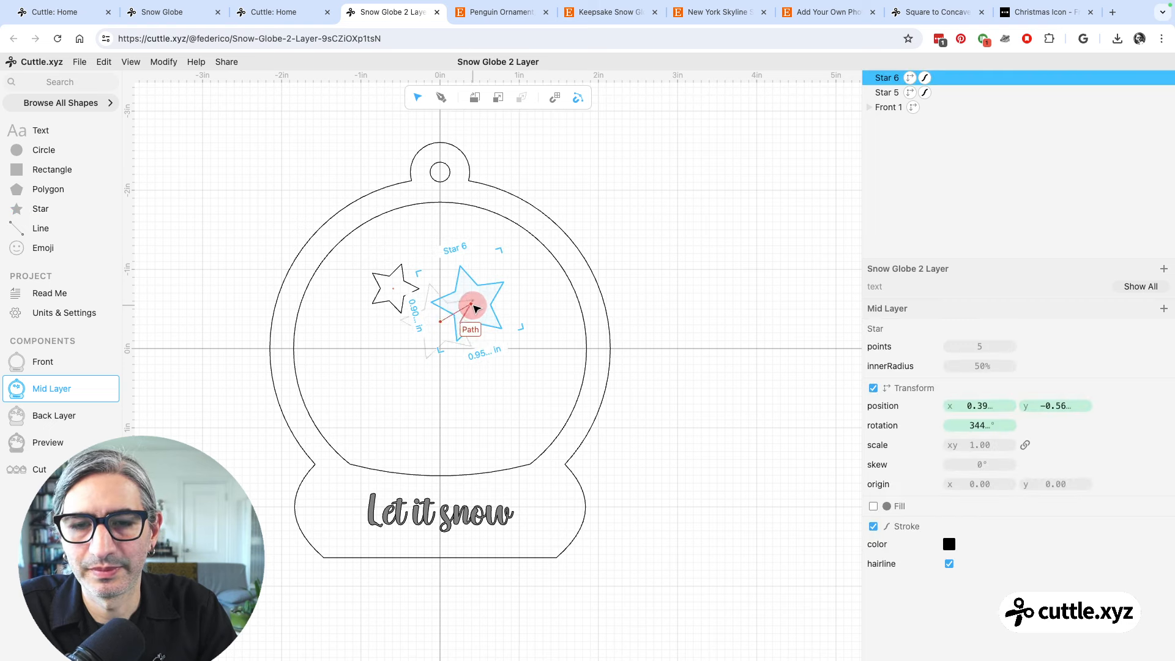
{"action": "left_click", "coordinate": [159, 410]}
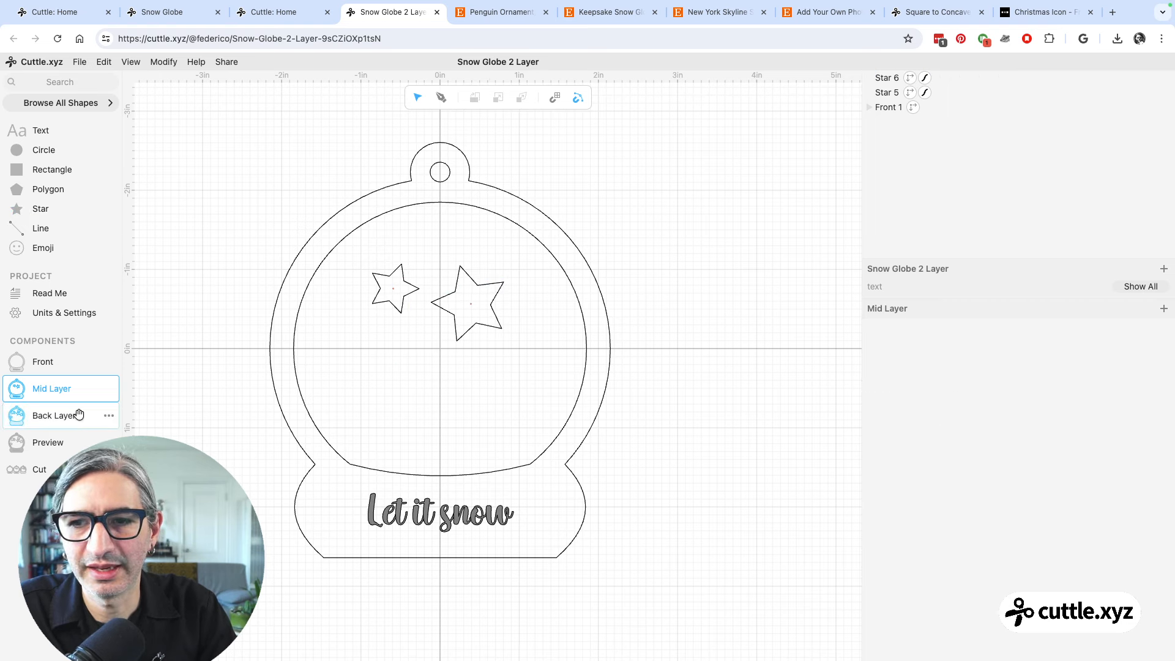
Try to delete the Back Layer component and check its use in the Preview component
{"action": "left_click", "coordinate": [53, 416]}
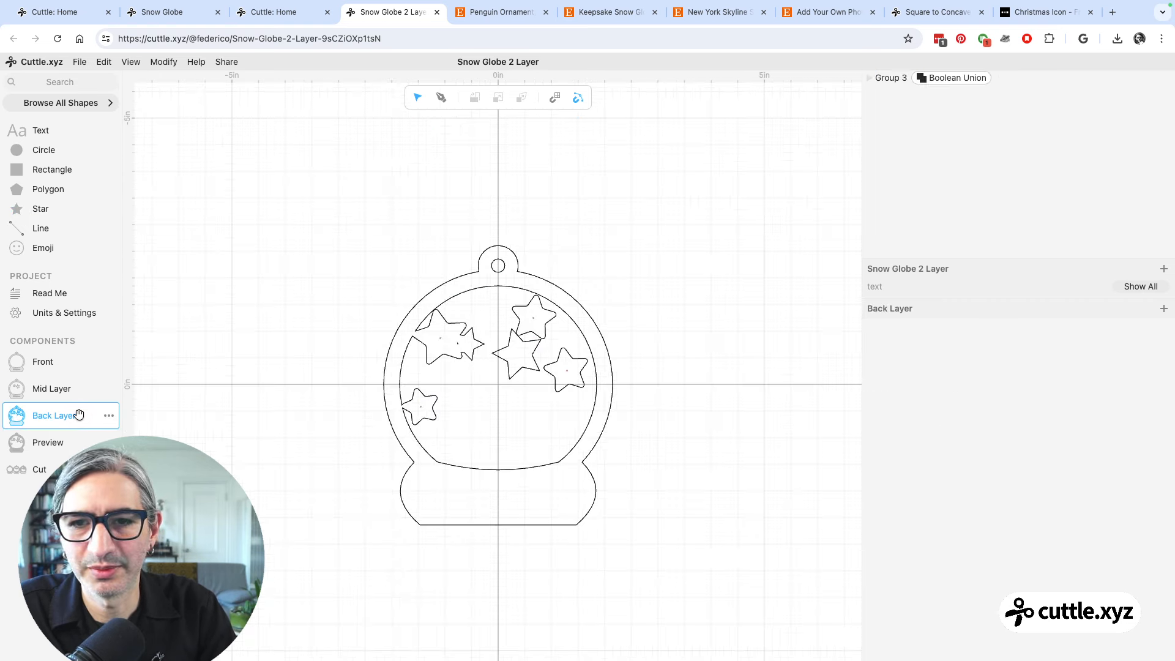
{"action": "left_click", "coordinate": [108, 417]}
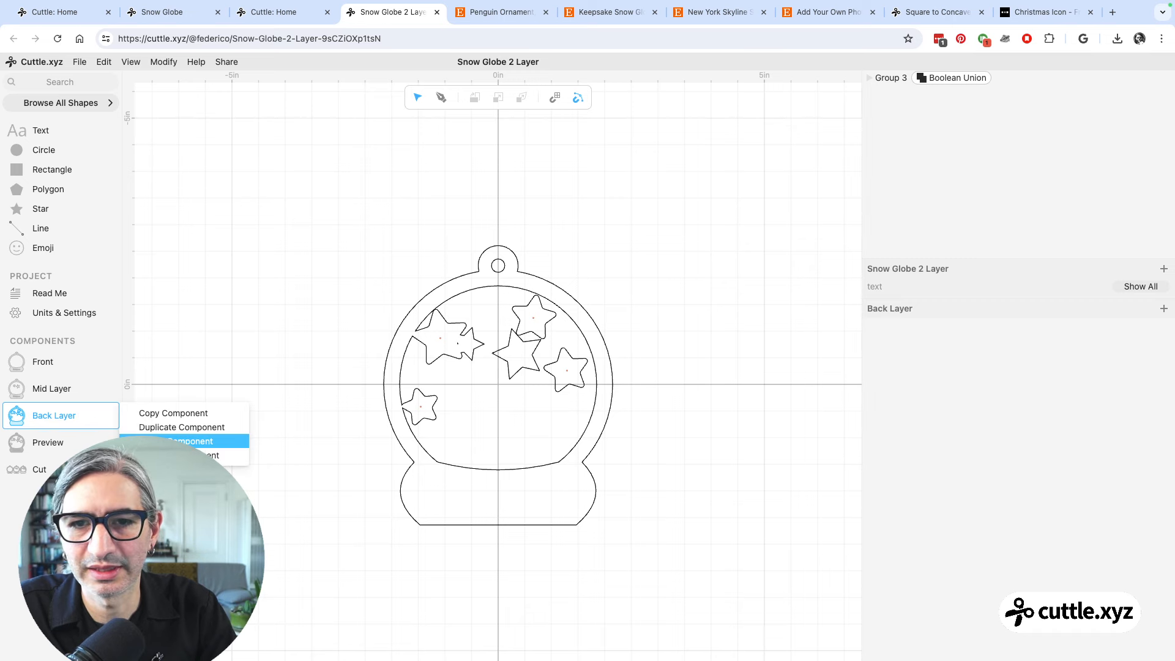
{"action": "left_click", "coordinate": [190, 442]}
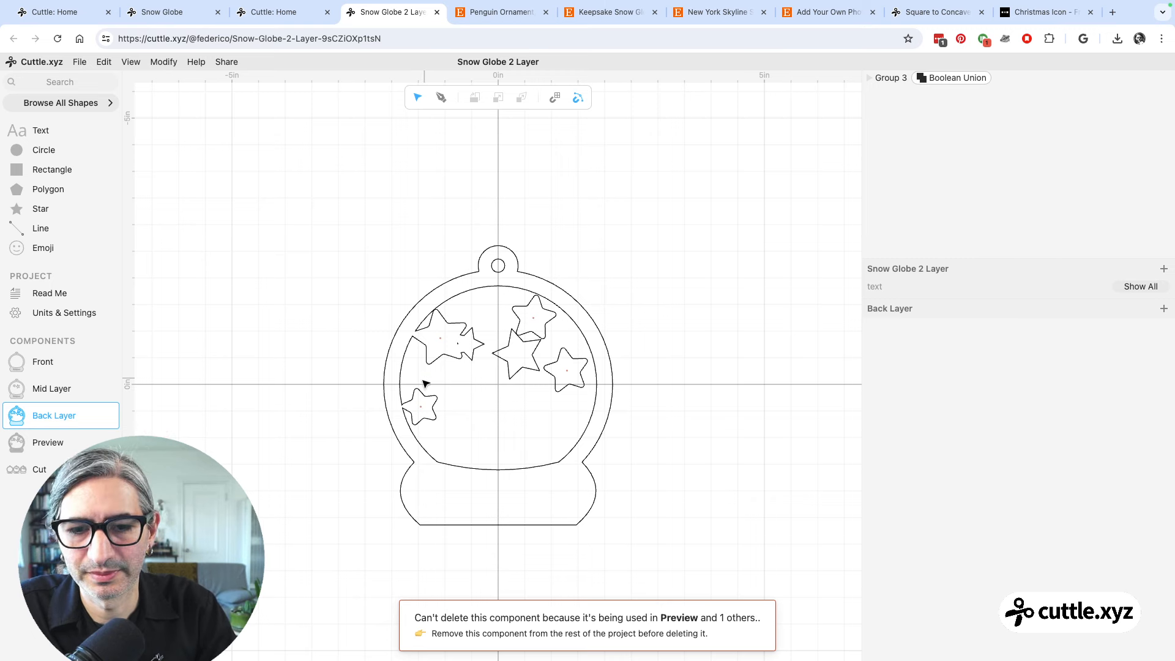
{"action": "left_click", "coordinate": [55, 443]}
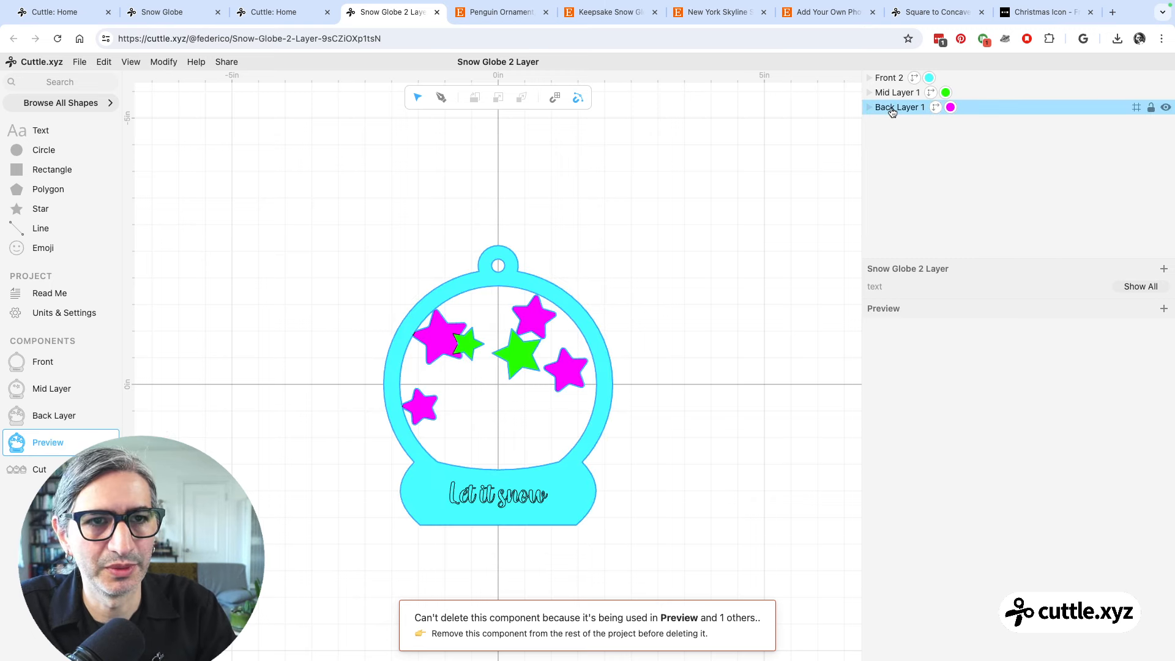
{"action": "left_click", "coordinate": [55, 416]}
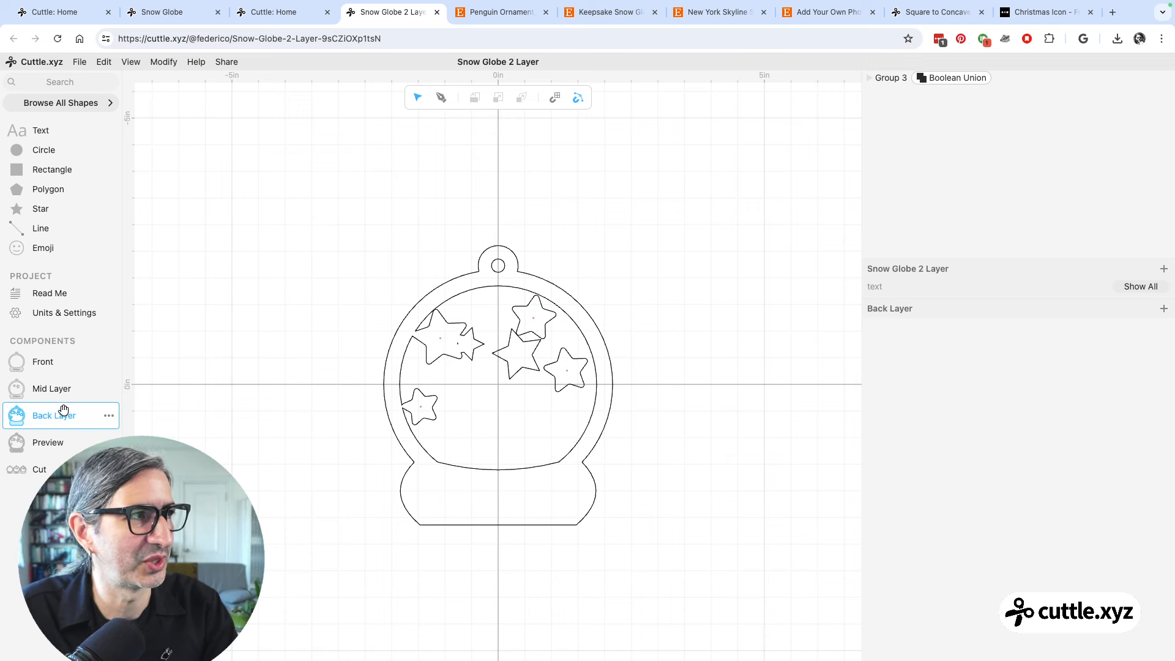
Remove the Back Layer from the Preview component and try to delete the Back Layer component
{"action": "left_click", "coordinate": [55, 443]}
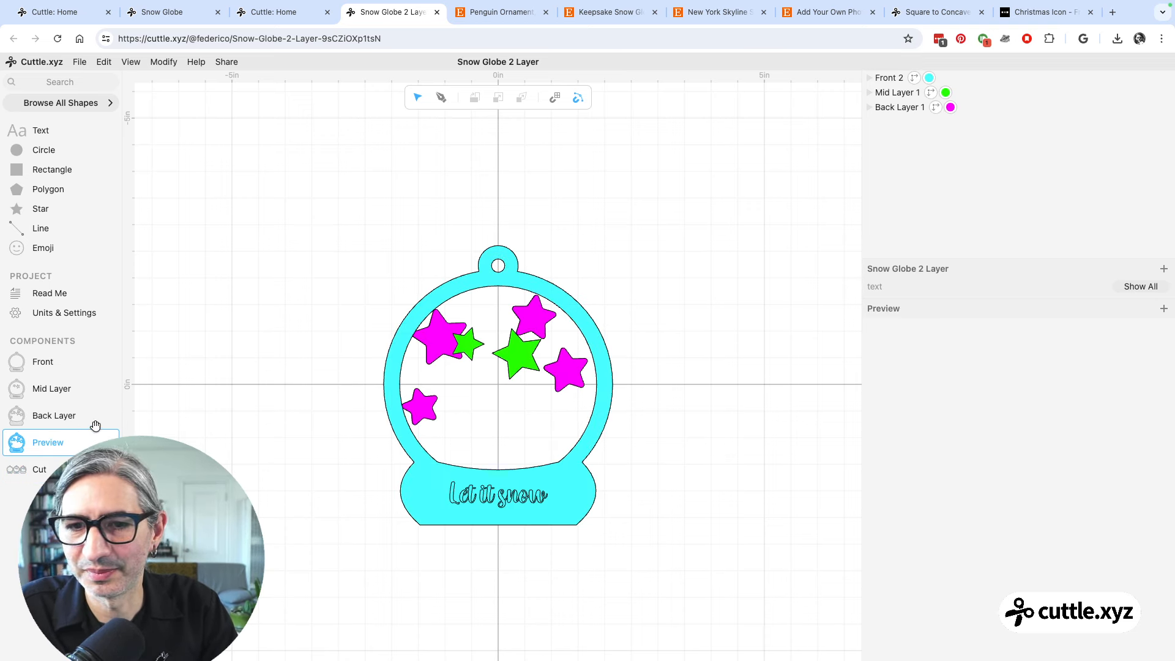
{"action": "left_click", "coordinate": [888, 107]}
{"action": "key", "text": "Delete"}
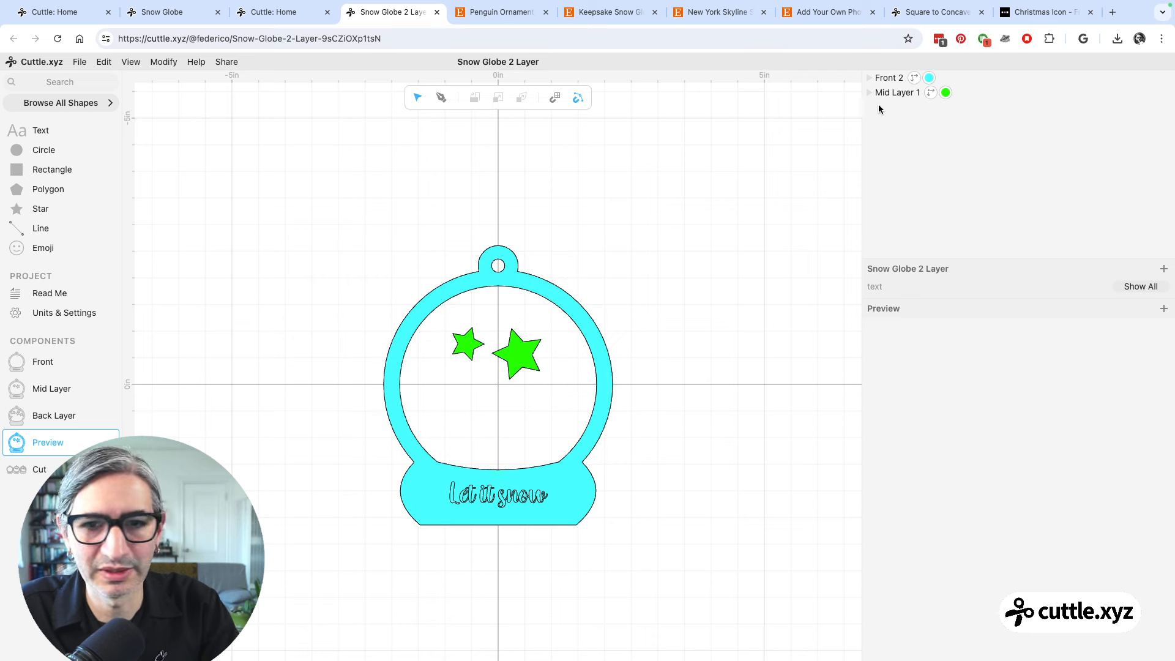
{"action": "left_click", "coordinate": [109, 416]}
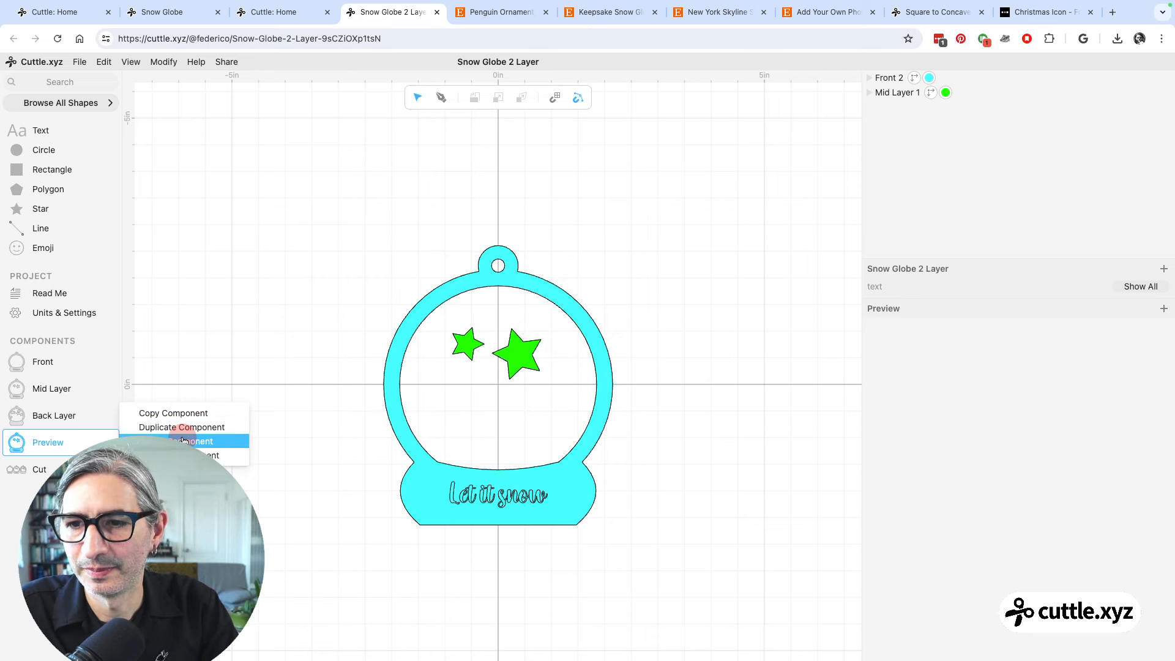
{"action": "left_click", "coordinate": [191, 441]}
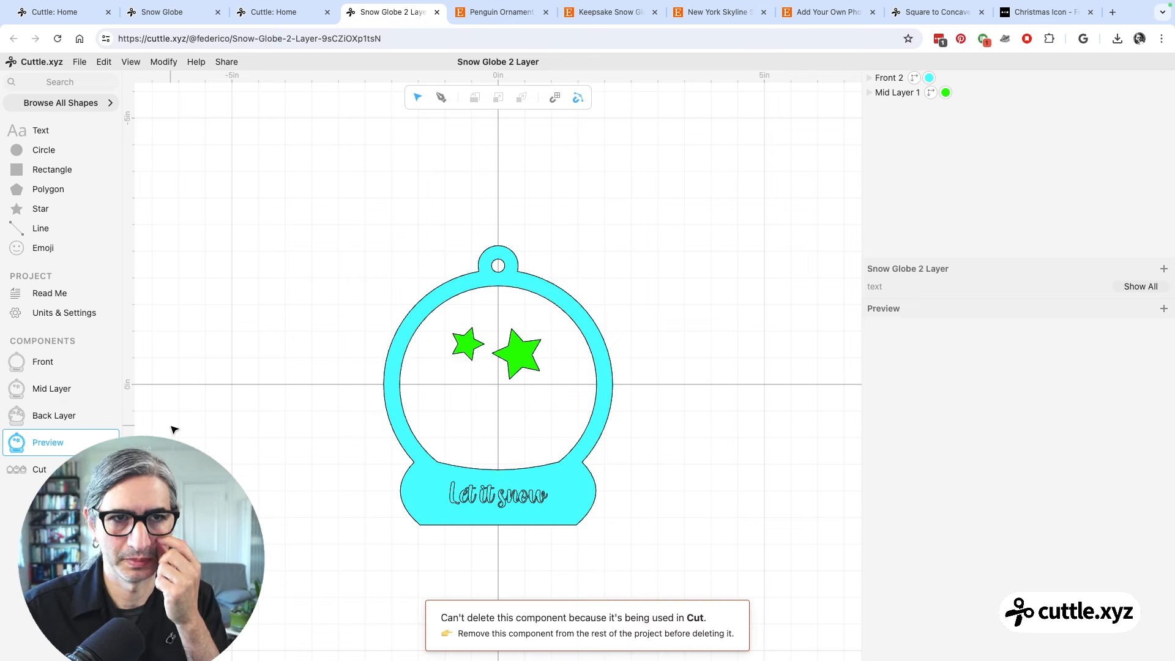
Remove the Back Layer's outline from the Cut component and delete the Back Layer component from the project
{"action": "left_click", "coordinate": [39, 469]}
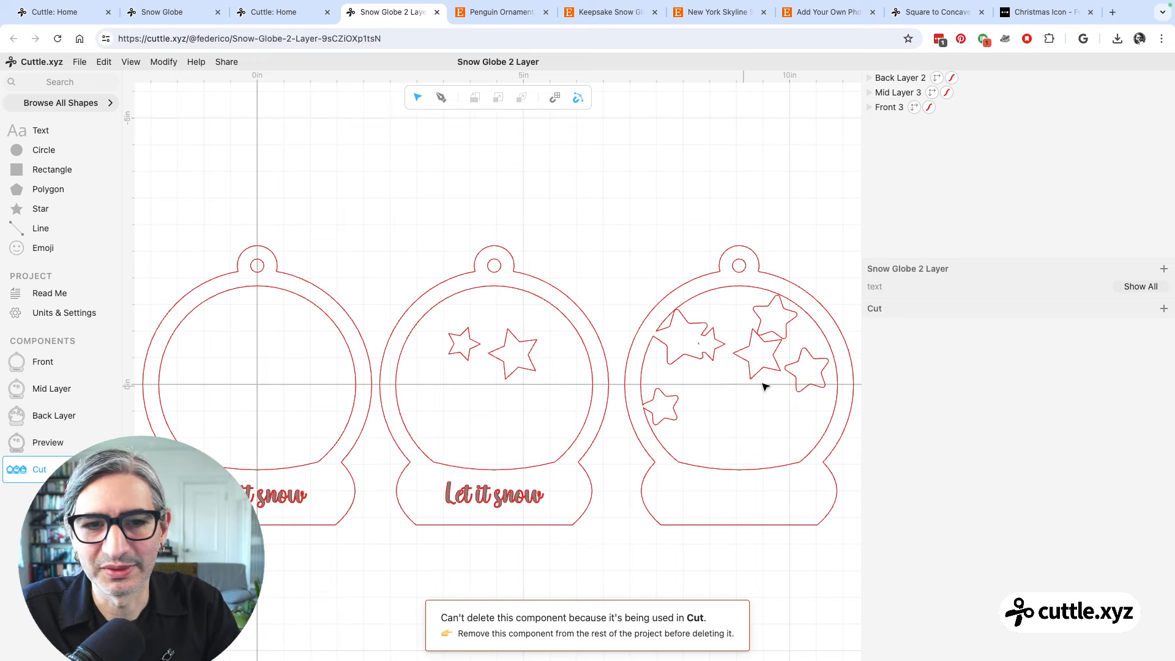
{"action": "left_click", "coordinate": [736, 288]}
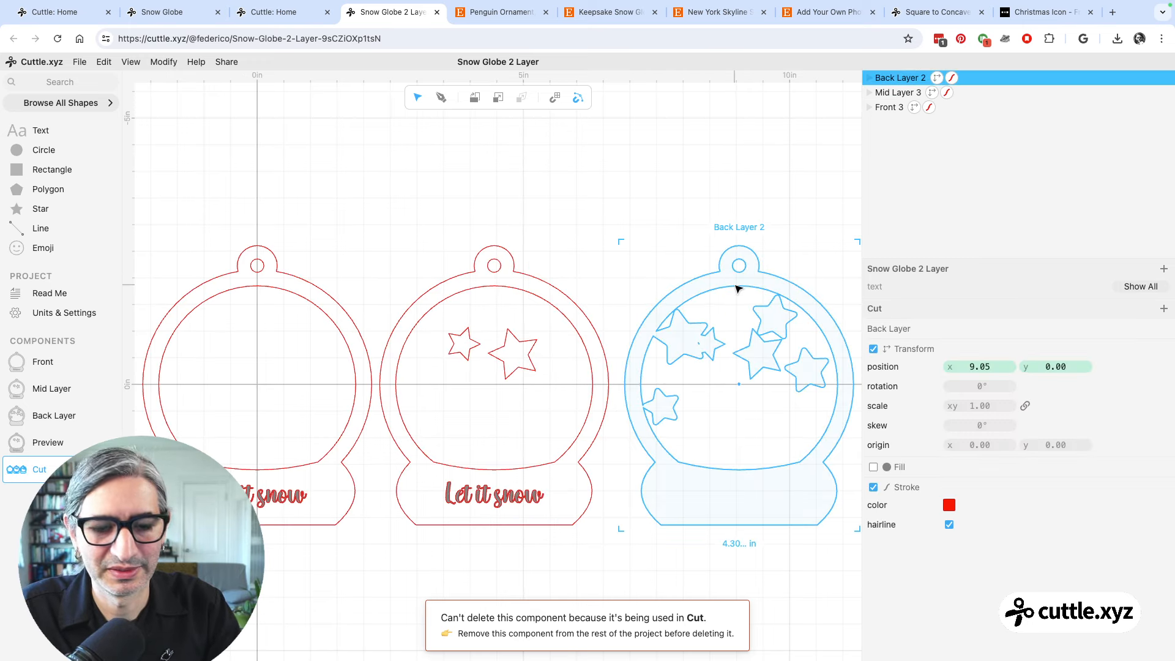
{"action": "key", "text": "Delete"}
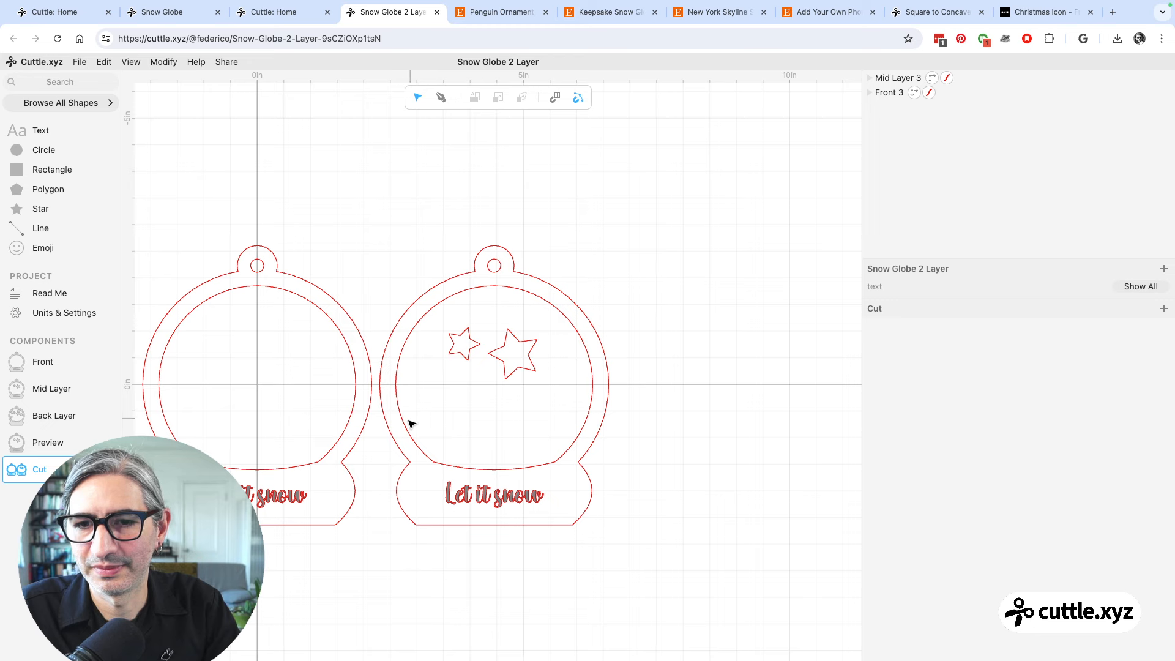
{"action": "left_click", "coordinate": [82, 439]}
{"action": "left_click", "coordinate": [102, 415]}
{"action": "left_click", "coordinate": [108, 415]}
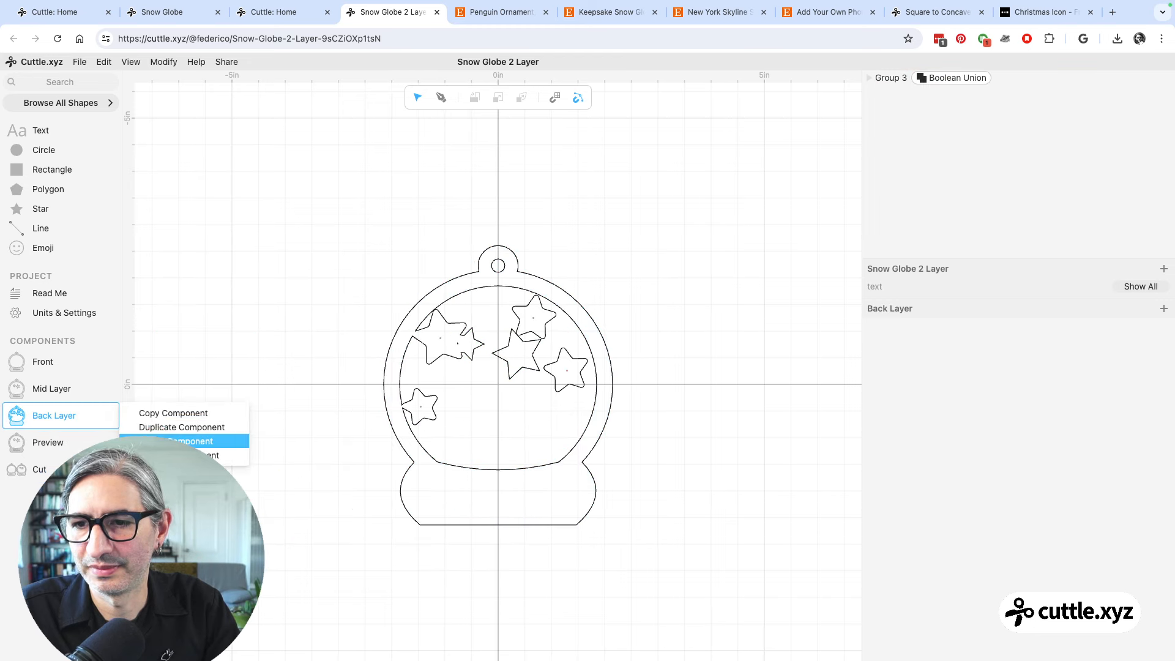
{"action": "left_click", "coordinate": [183, 440]}
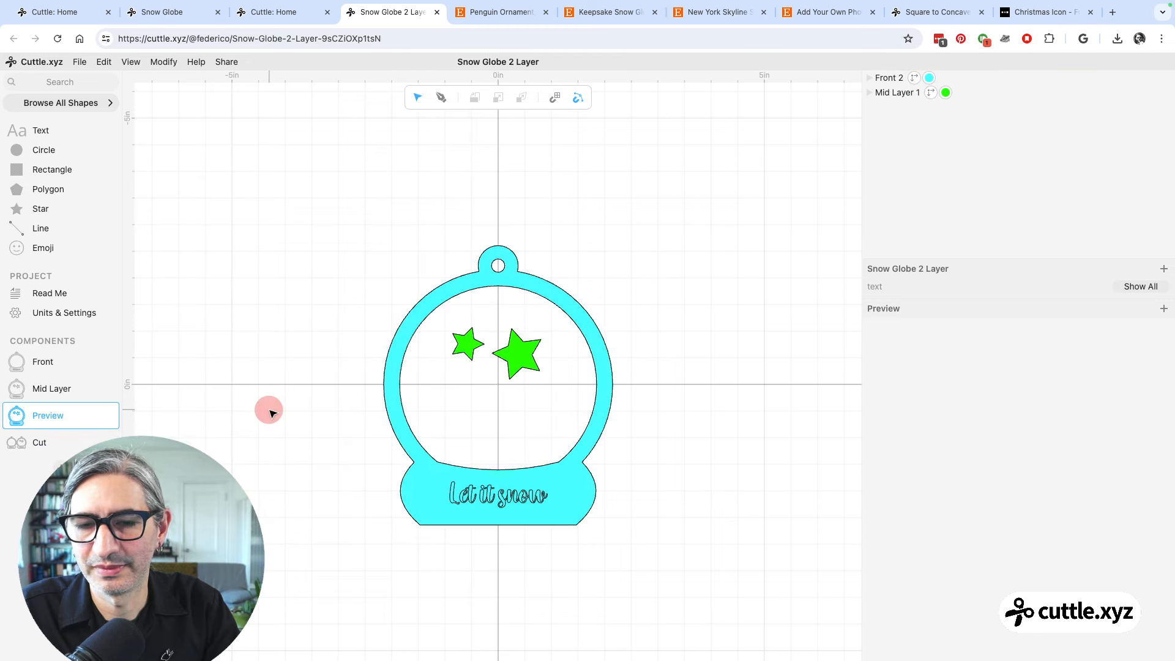
Set the stroke colour of the larger star in the Mid Layer component to magenta
{"action": "left_click", "coordinate": [52, 390]}
{"action": "left_click", "coordinate": [490, 285]}
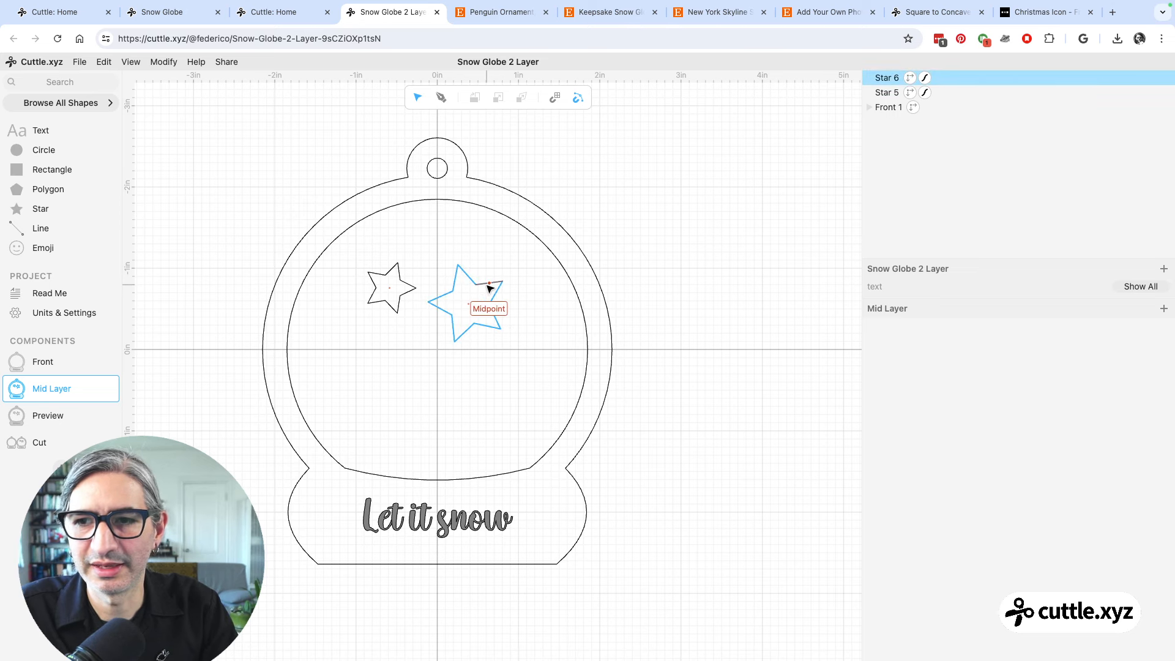
{"action": "left_click", "coordinate": [951, 545]}
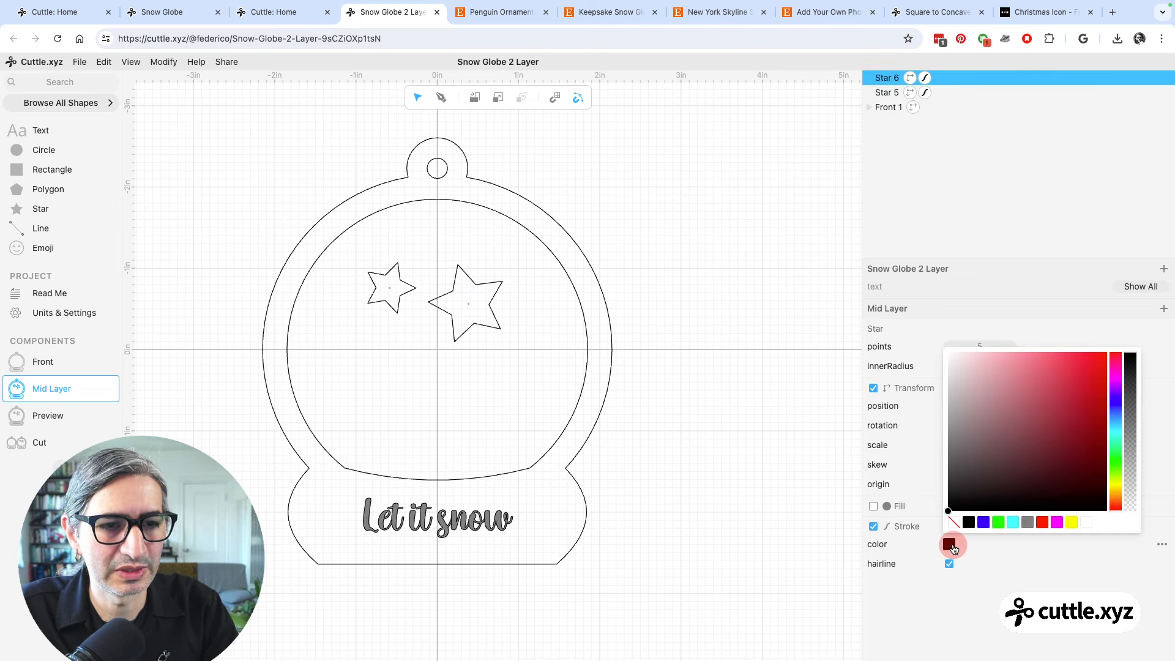
{"action": "left_click", "coordinate": [1057, 523]}
{"action": "left_click", "coordinate": [727, 489]}
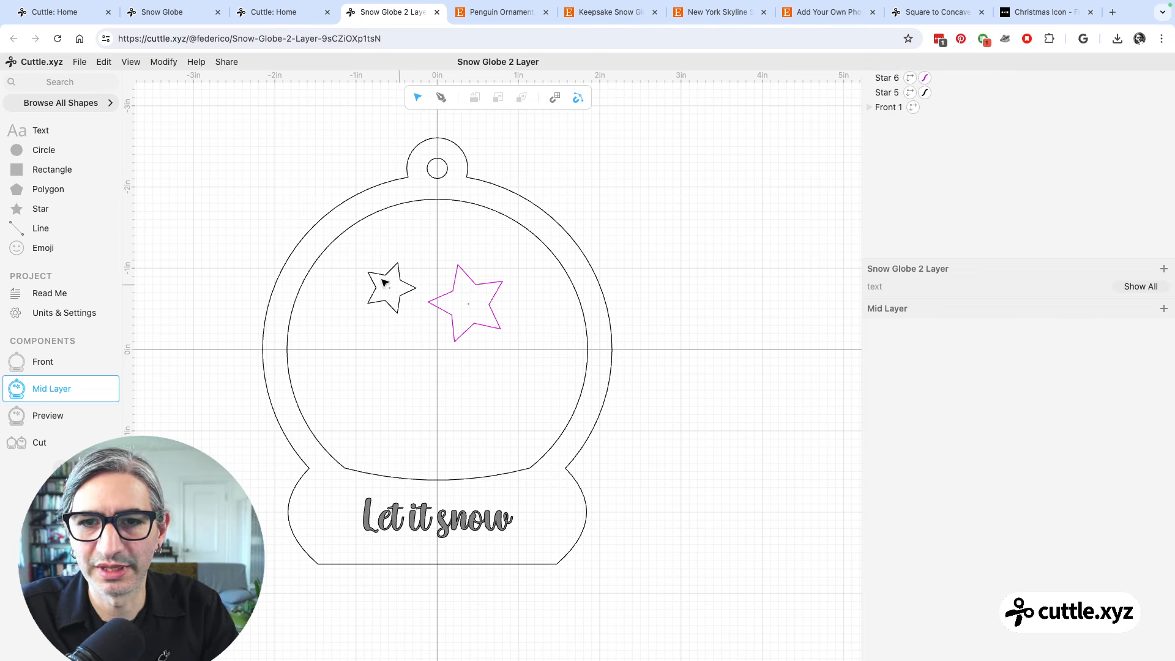
Set the stroke colour of the smaller star in Mid Layer to red
{"action": "left_click", "coordinate": [378, 274]}
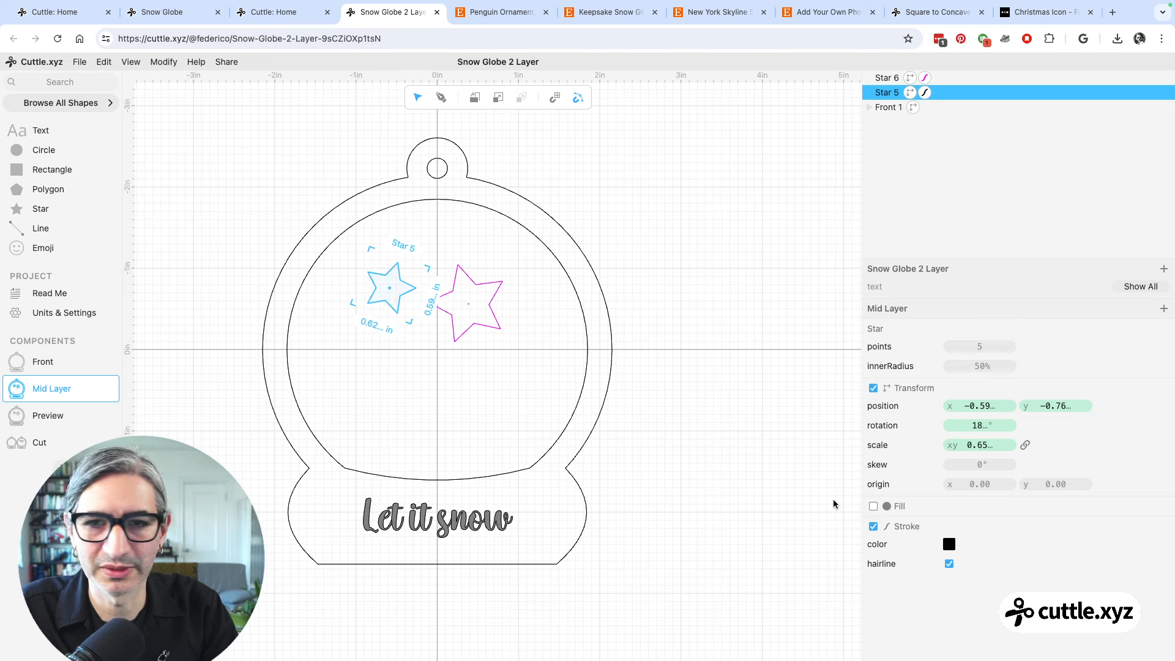
{"action": "left_click", "coordinate": [949, 545]}
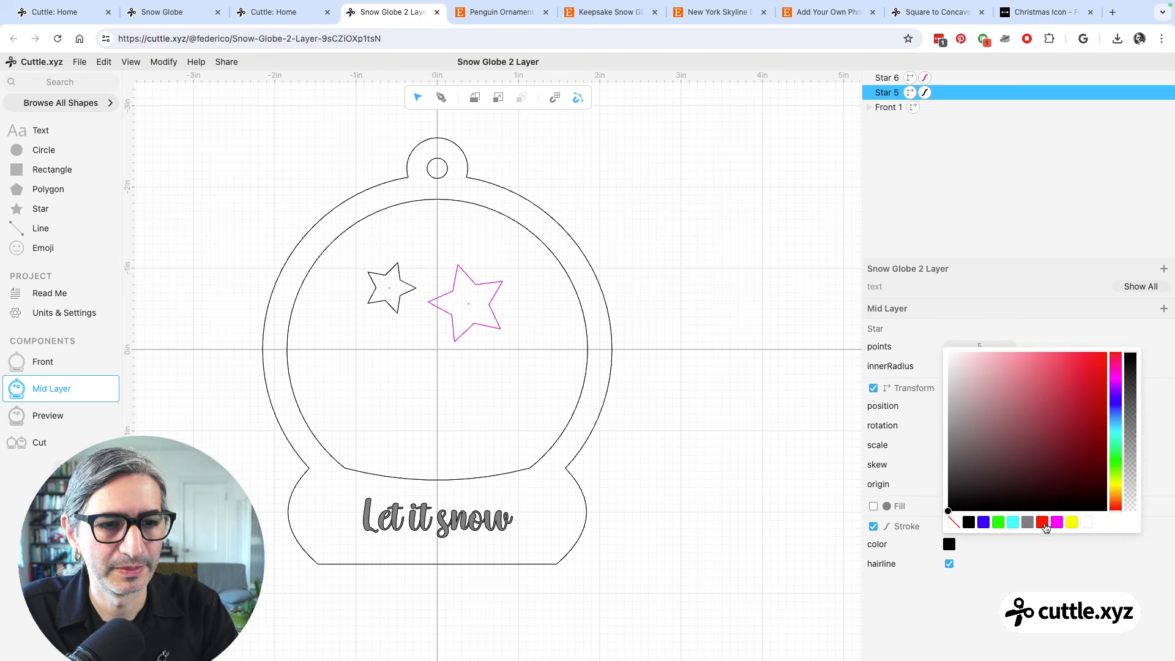
{"action": "left_click", "coordinate": [1043, 523]}
{"action": "left_click", "coordinate": [746, 440]}
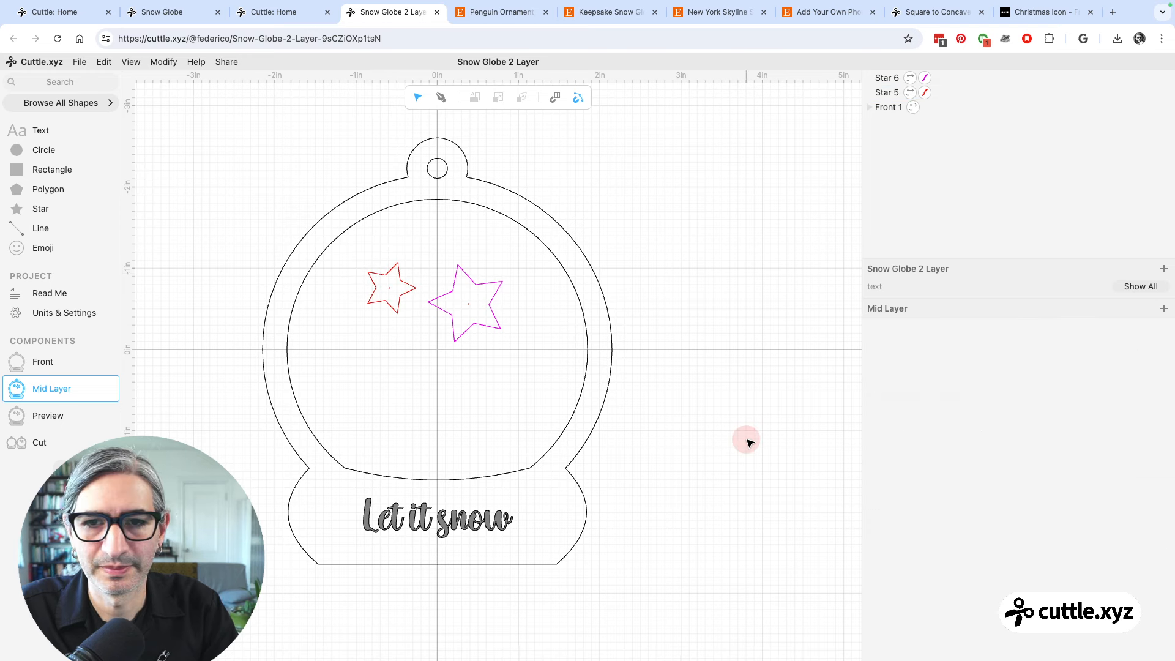
{"action": "left_click", "coordinate": [362, 275]}
{"action": "left_click", "coordinate": [949, 544]}
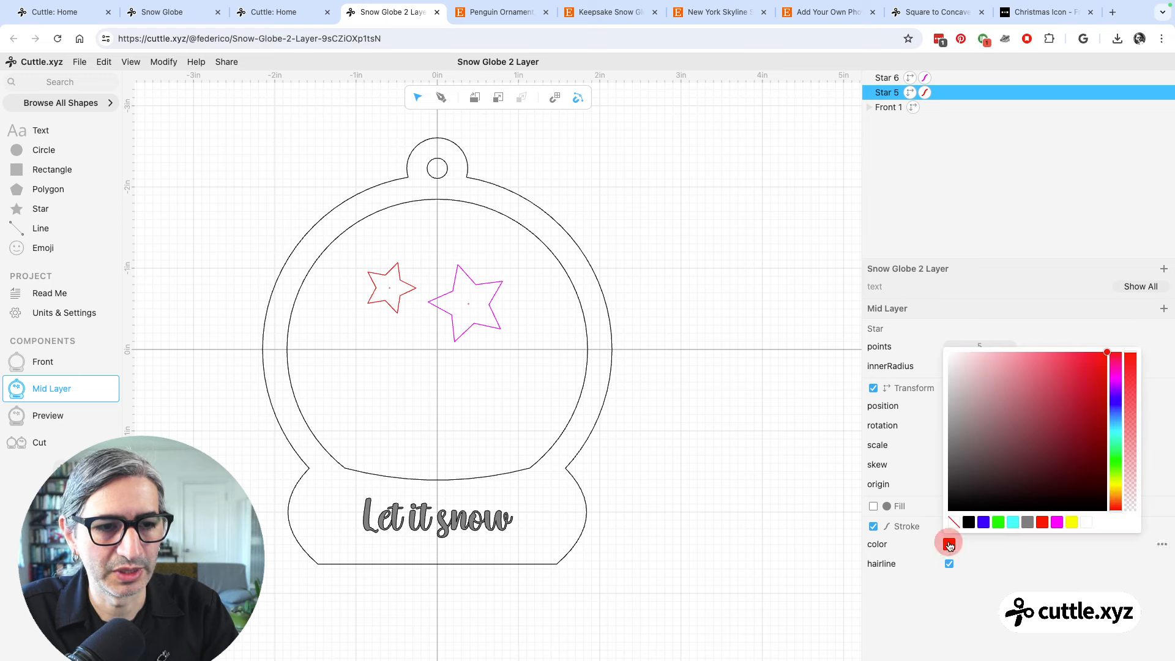
{"action": "left_click", "coordinate": [1043, 531]}
{"action": "left_click", "coordinate": [806, 485]}
Select both stars in Mid Layer and give them the same magenta stroke colour
{"action": "left_click", "coordinate": [472, 302]}
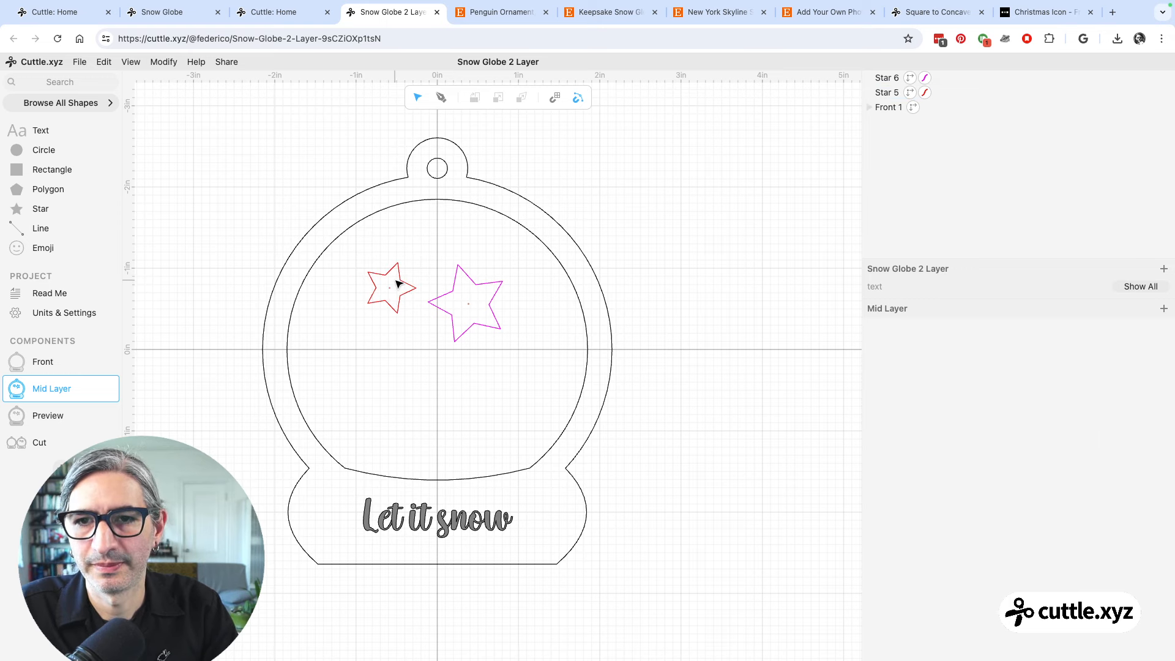
{"action": "left_click_drag", "start_coordinate": [396, 280], "coordinate": [439, 399]}
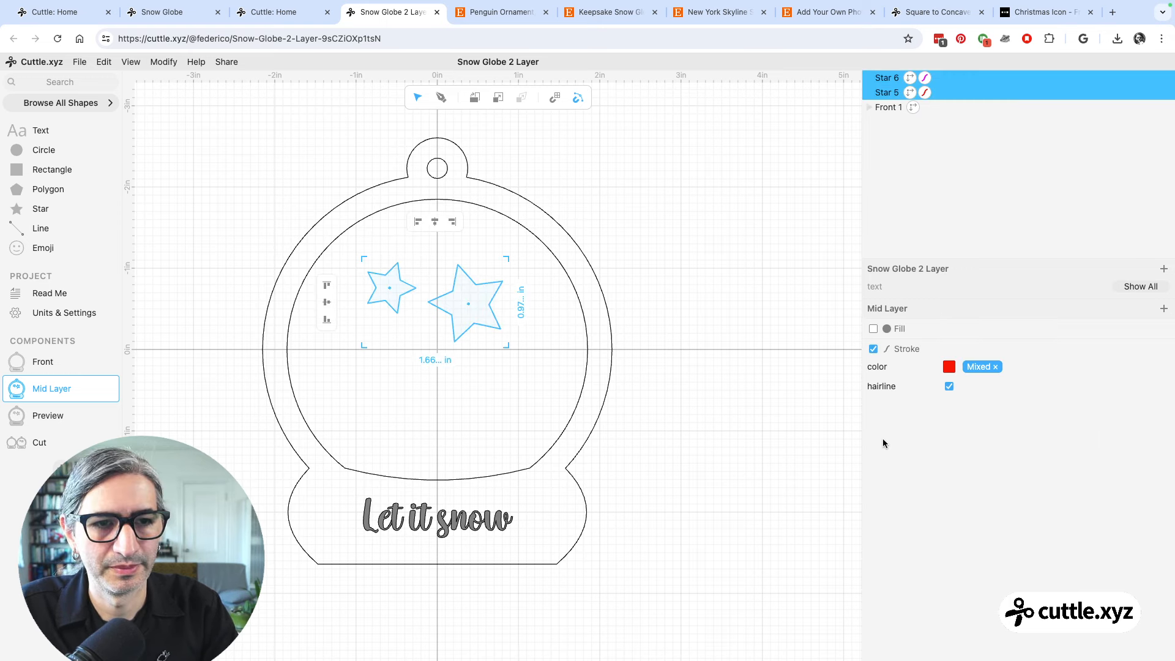
{"action": "left_click", "coordinate": [951, 366]}
{"action": "left_click", "coordinate": [1054, 344]}
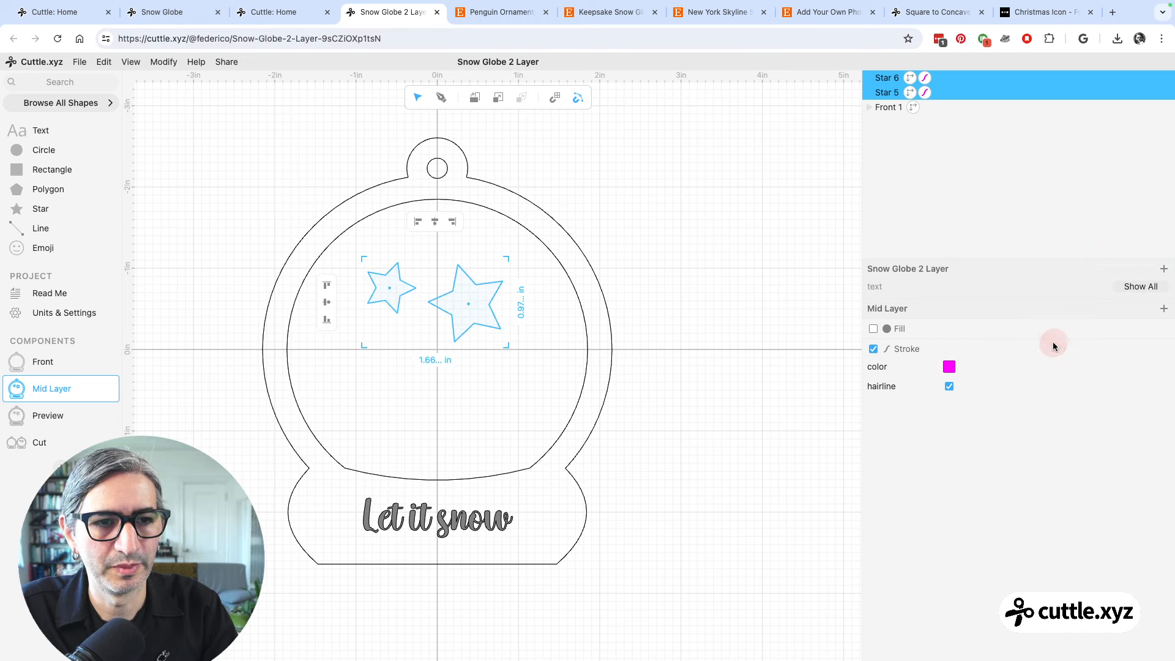
{"action": "left_click", "coordinate": [725, 398]}
Duplicate the larger star and place the copy below the other two, at about x -0.15, y 0.37
{"action": "left_click", "coordinate": [451, 298]}
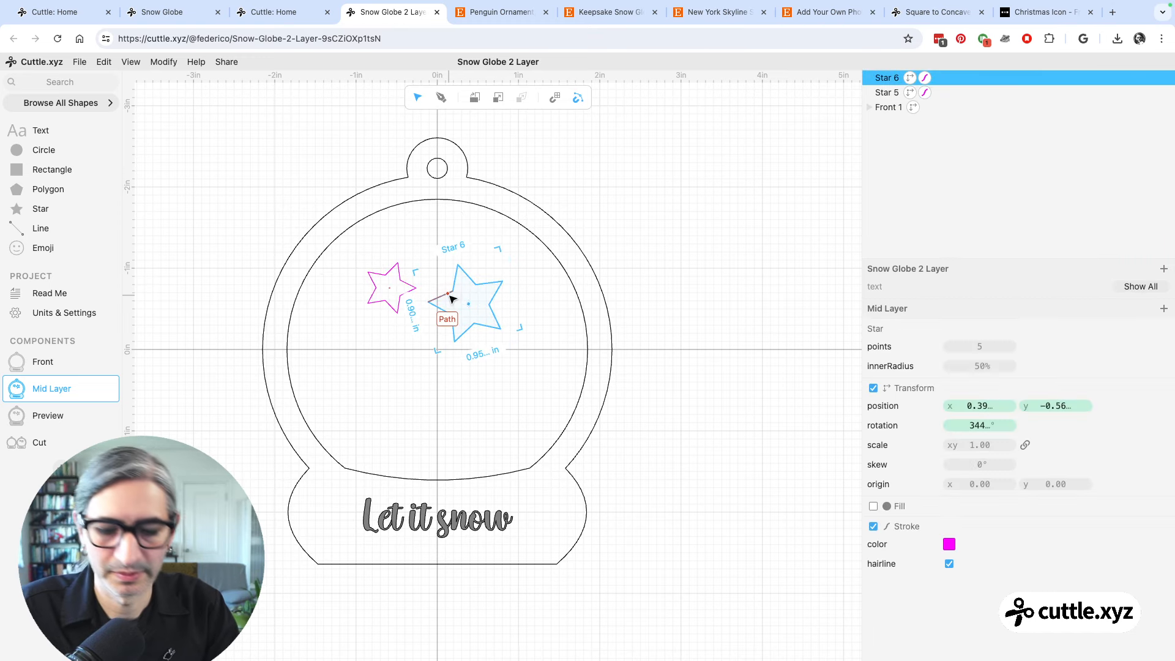
{"action": "key", "text": "super+d"}
{"action": "left_click_drag", "start_coordinate": [466, 313], "coordinate": [424, 389]}
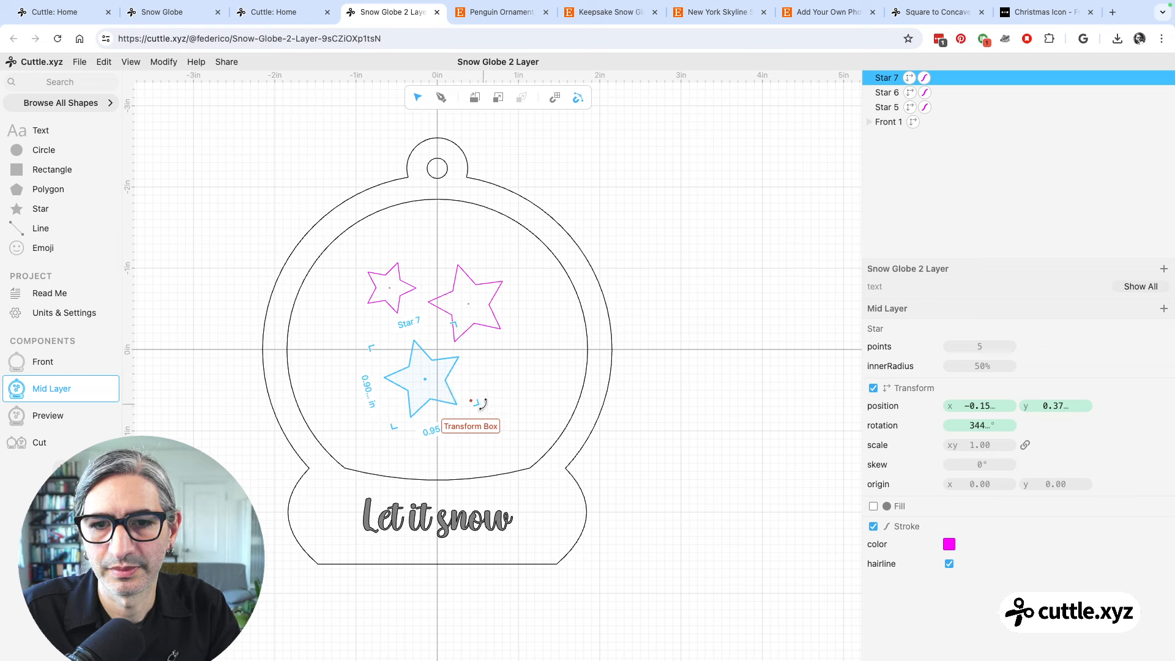
{"action": "left_click", "coordinate": [567, 375]}
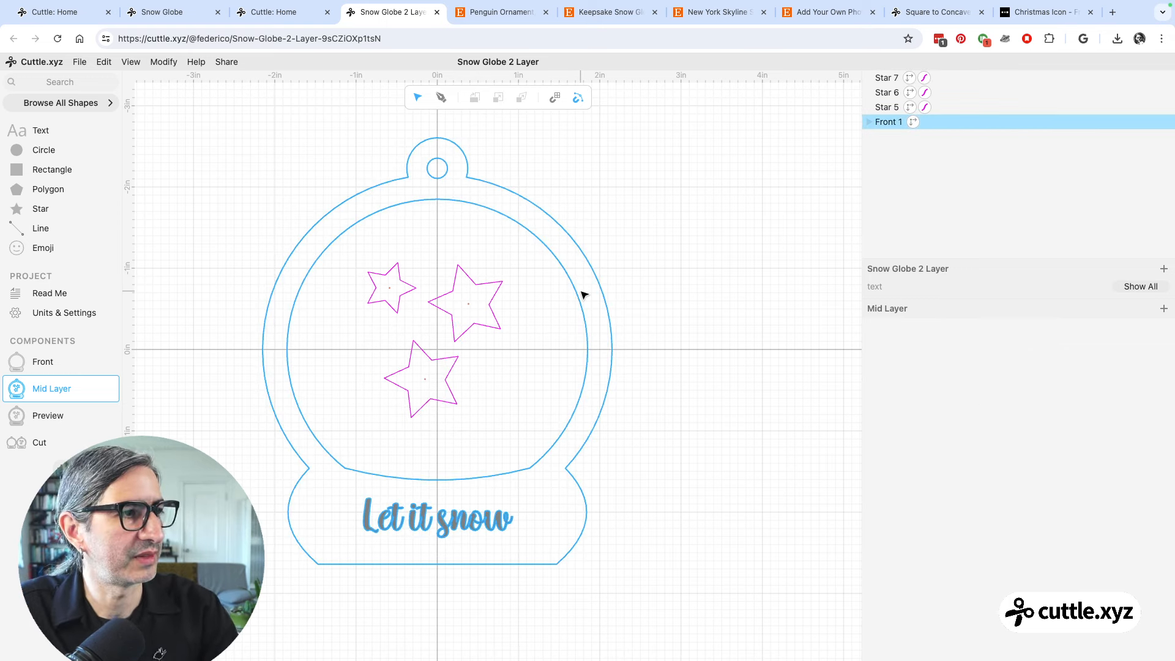
{"action": "left_click", "coordinate": [583, 314]}
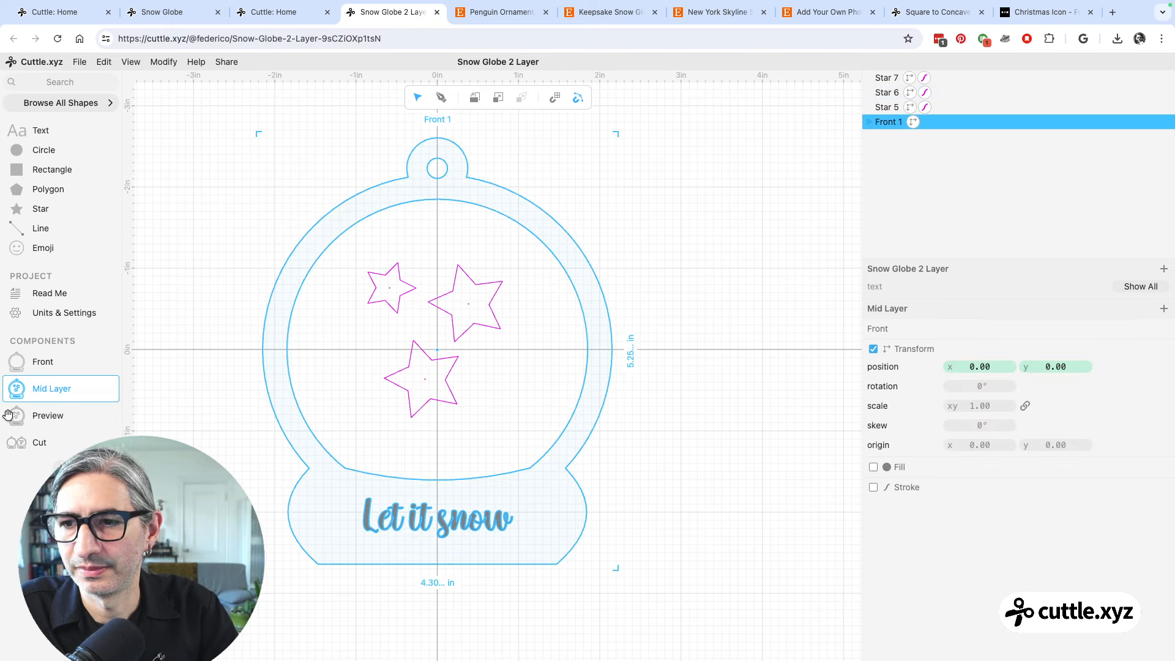
Examine the Preview and Cut components to check the two-layer globe with its three stars
{"action": "left_click", "coordinate": [38, 417]}
{"action": "scroll", "coordinate": [416, 494], "scroll_direction": "up", "scroll_amount": 2}
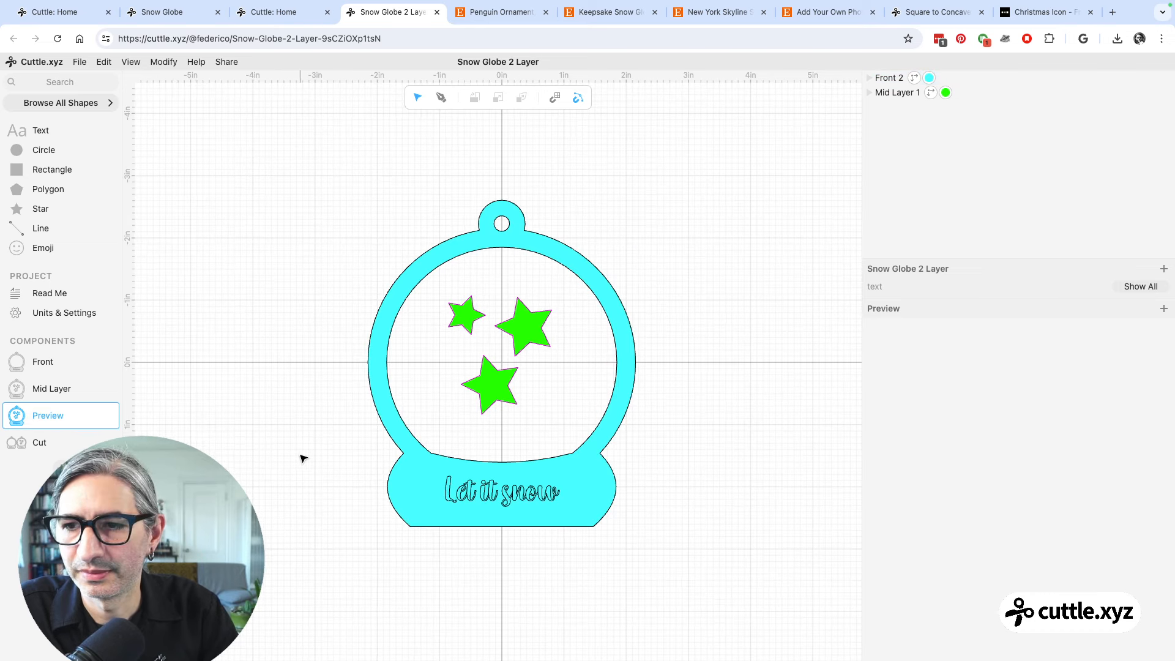
{"action": "left_click", "coordinate": [53, 440]}
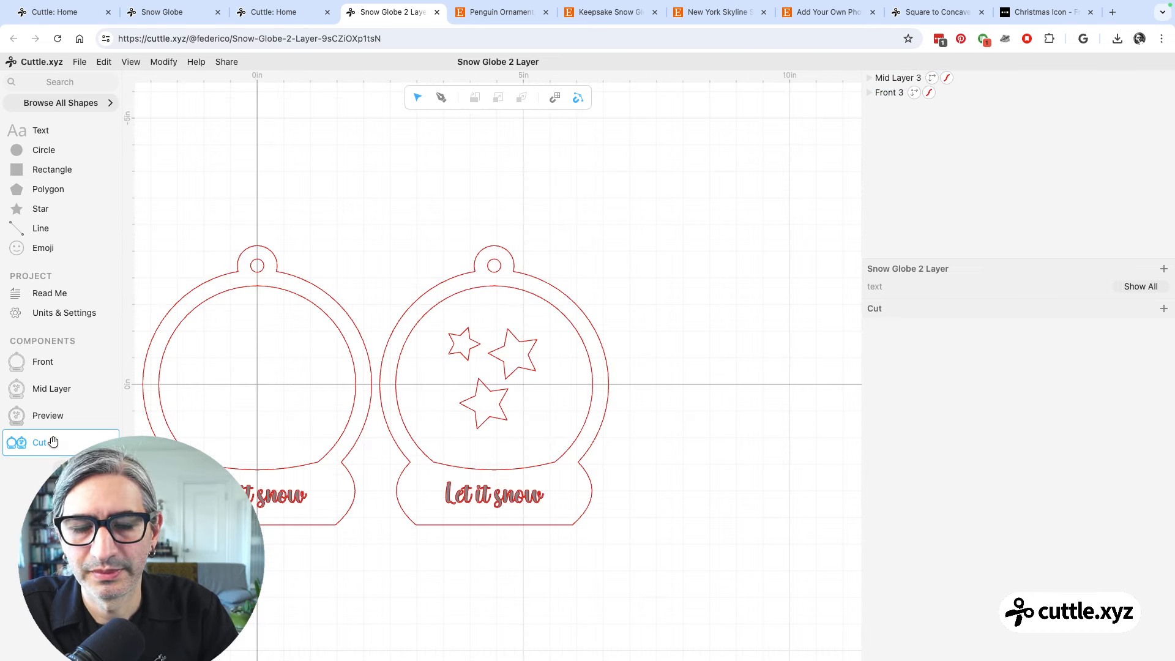
{"action": "left_click", "coordinate": [549, 282]}
{"action": "scroll", "coordinate": [696, 357], "scroll_direction": "down", "scroll_amount": 2}
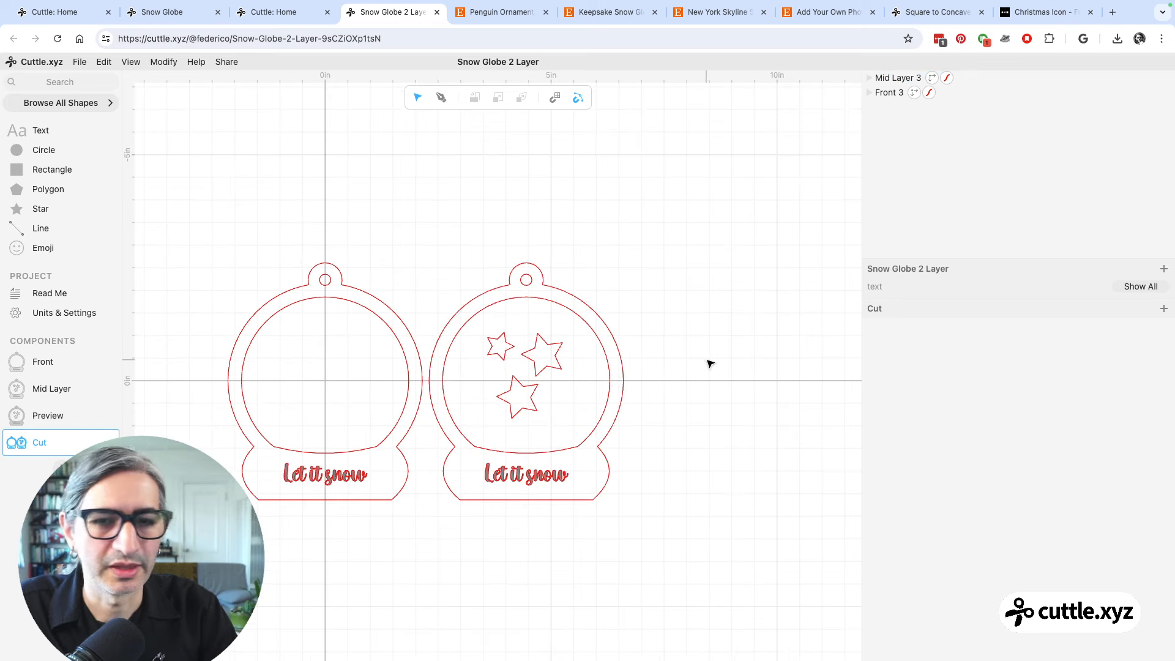
{"action": "left_click_drag", "start_coordinate": [706, 358], "coordinate": [805, 327]}
{"action": "scroll", "coordinate": [704, 350], "scroll_direction": "up", "scroll_amount": 1}
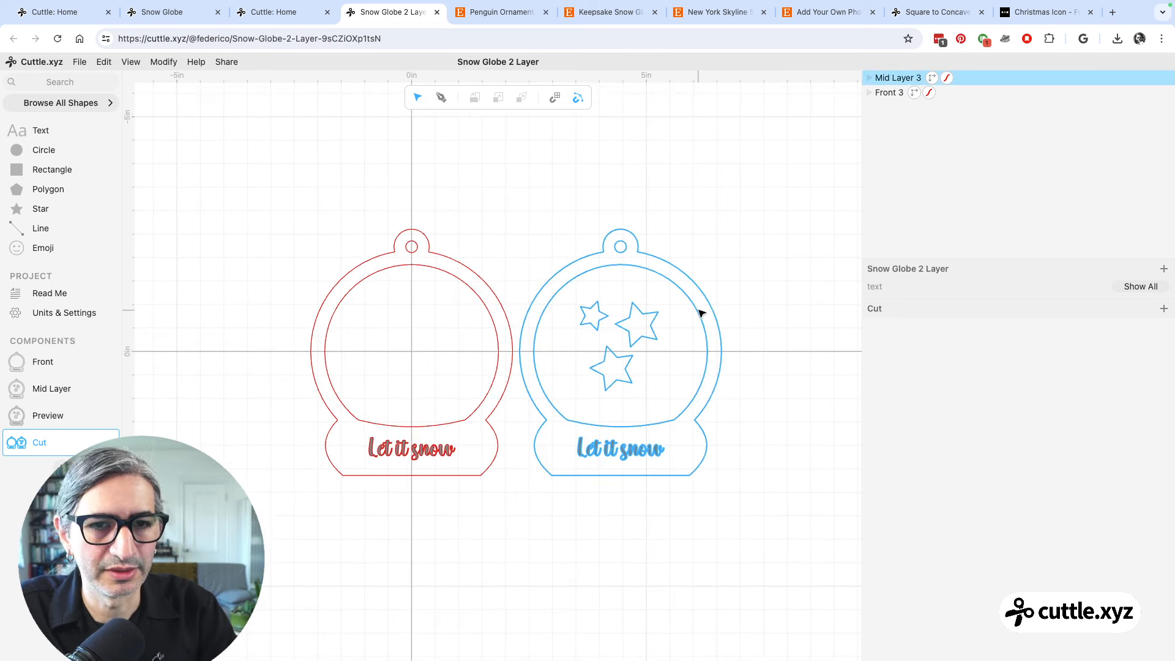
{"action": "left_click", "coordinate": [622, 341]}
{"action": "left_click", "coordinate": [332, 377]}
{"action": "left_click", "coordinate": [262, 409]}
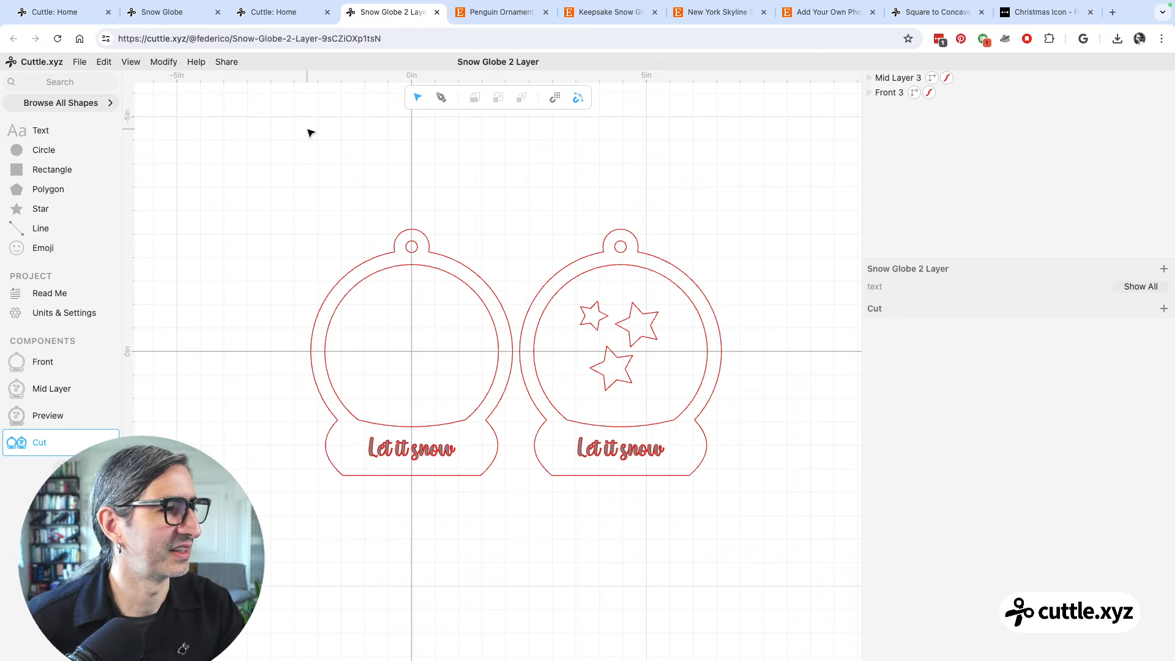
Look at the Etsy listing for the photo snow globe ornament and return to the Cut layout of the original Snow Globe project
{"action": "left_click", "coordinate": [289, 12]}
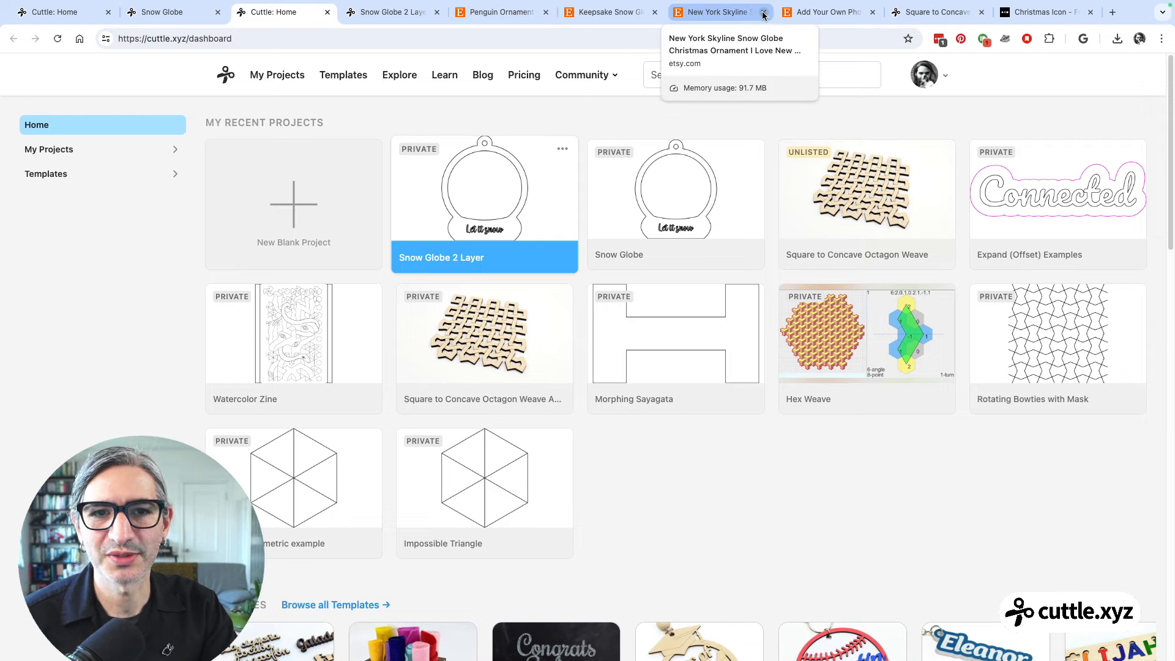
{"action": "left_click", "coordinate": [836, 13]}
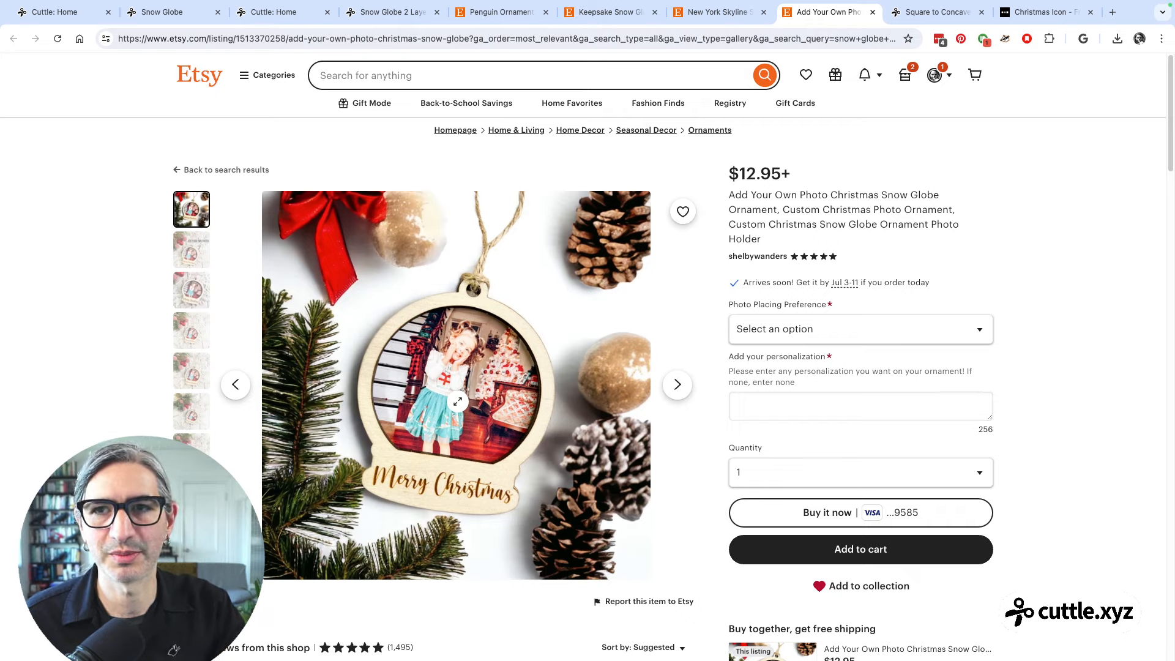
{"action": "left_click", "coordinate": [168, 12]}
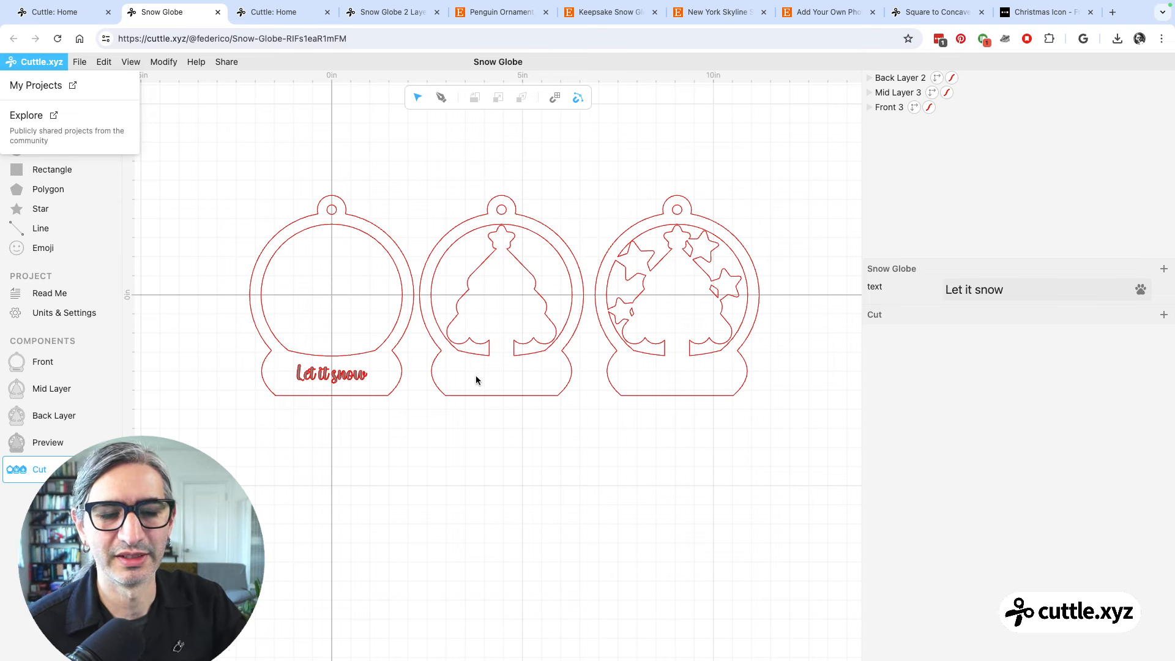
{"action": "left_click", "coordinate": [810, 334]}
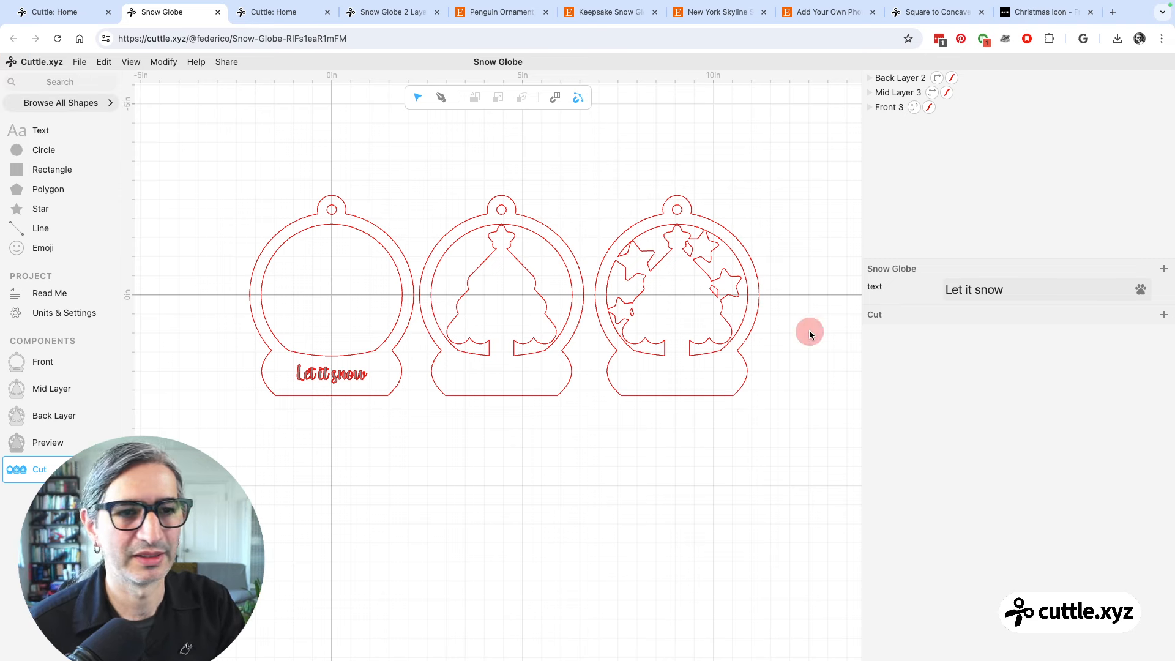